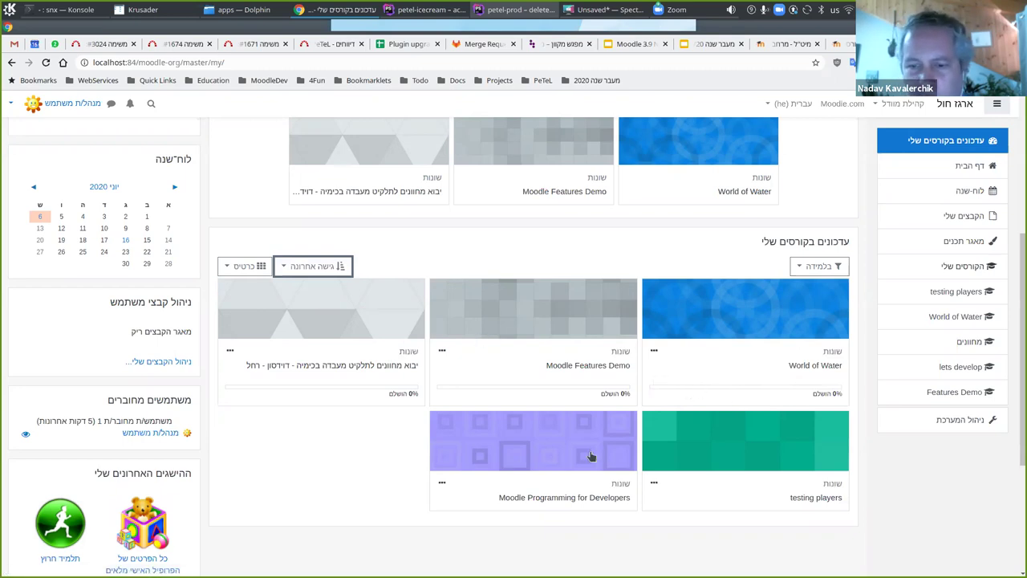
- Highlight the recently accessed courses heading on the dashboard and page forward through that block's courses
scroll(701, 365, up, 3)
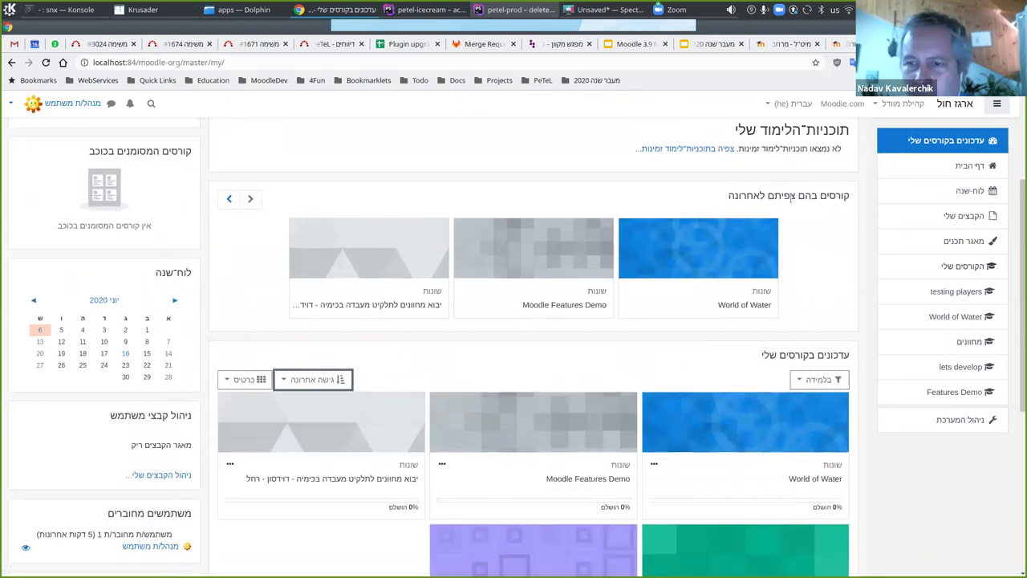
triple_click(792, 196)
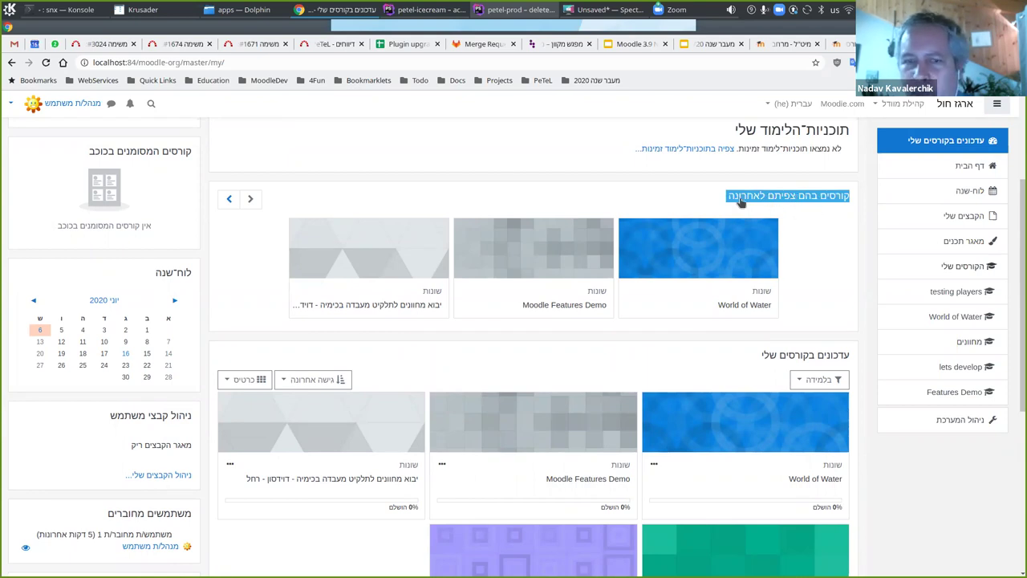
click(230, 201)
click(230, 201)
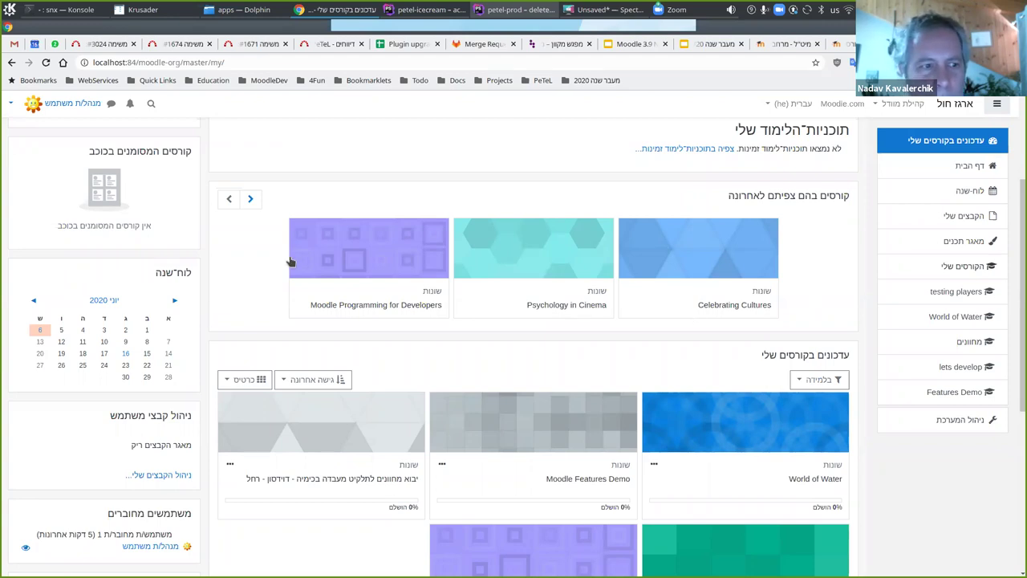
scroll(237, 324, down, 3)
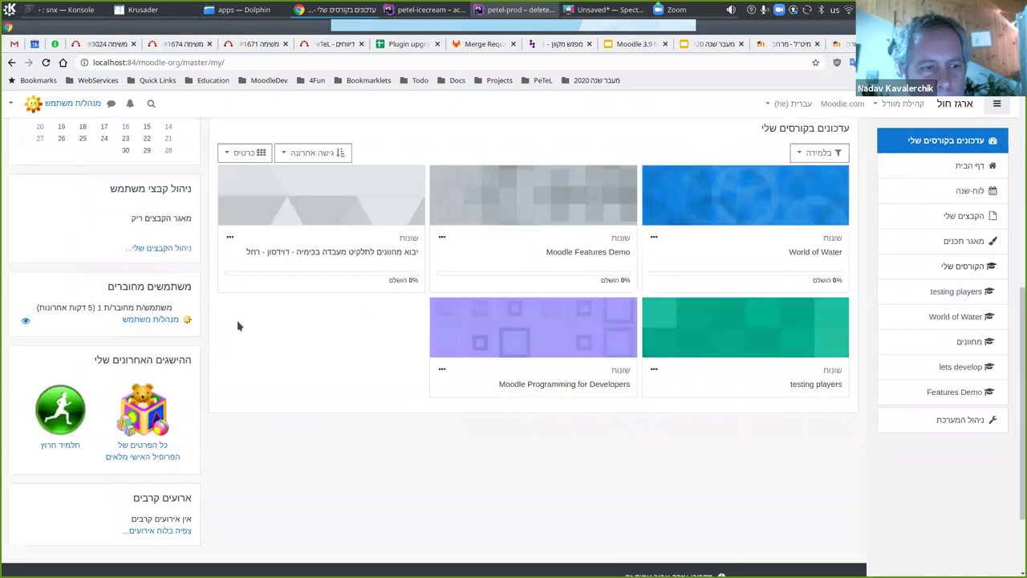
scroll(238, 326, up, 4)
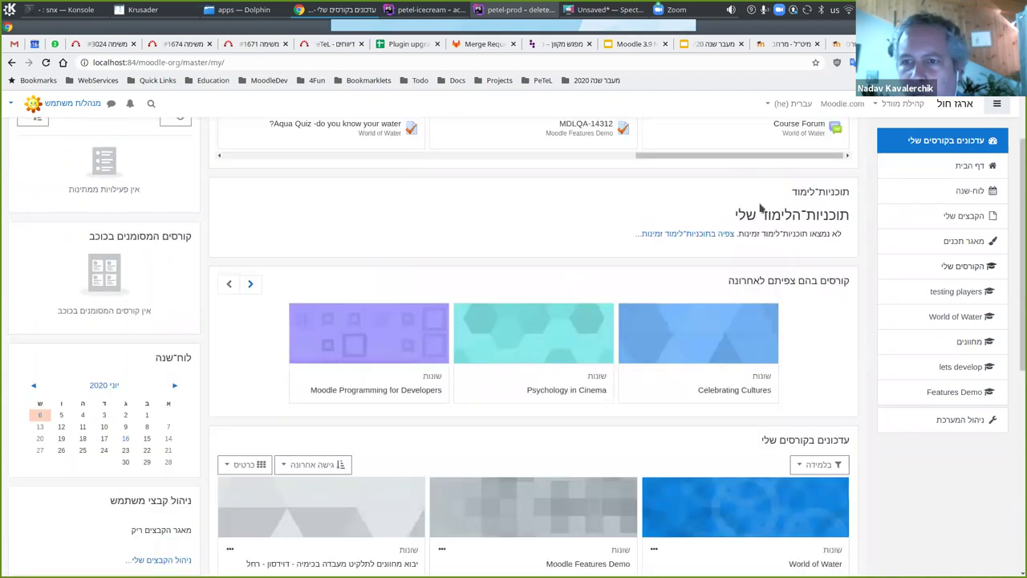
- Browse the activities in the recently accessed items block along its horizontal list
scroll(760, 207, up, 1)
scroll(543, 248, left, 3)
drag(501, 250, 231, 249)
scroll(588, 258, right, 6)
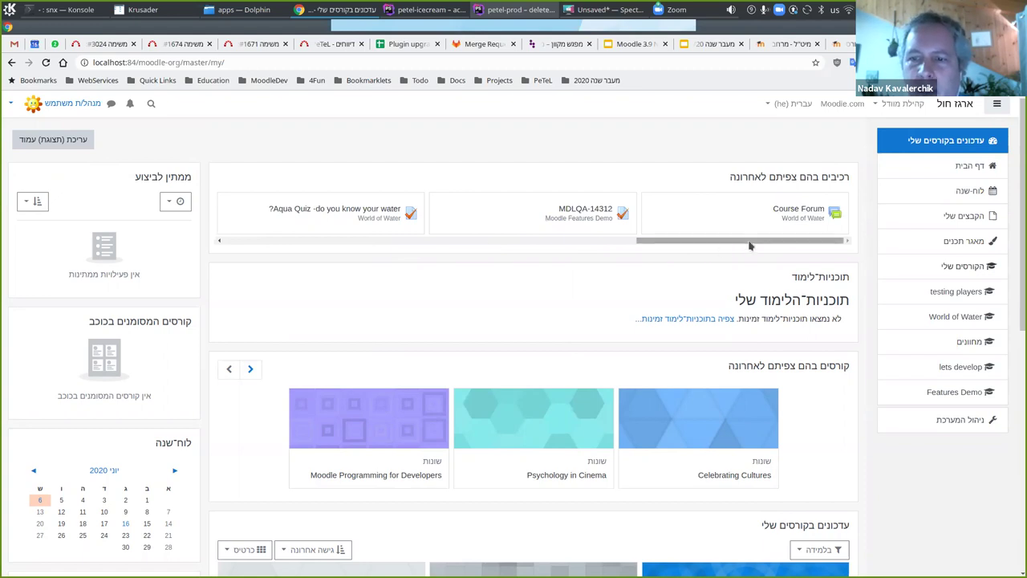
drag(726, 248, 799, 259)
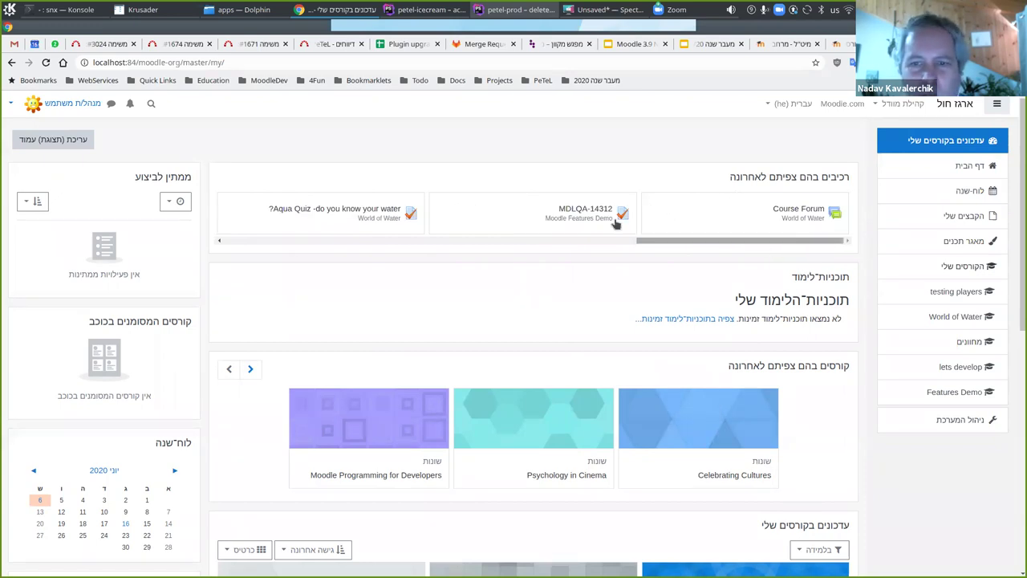
- Turn on dashboard editing and move the recently accessed items block from the main column to the top of the side column
click(60, 145)
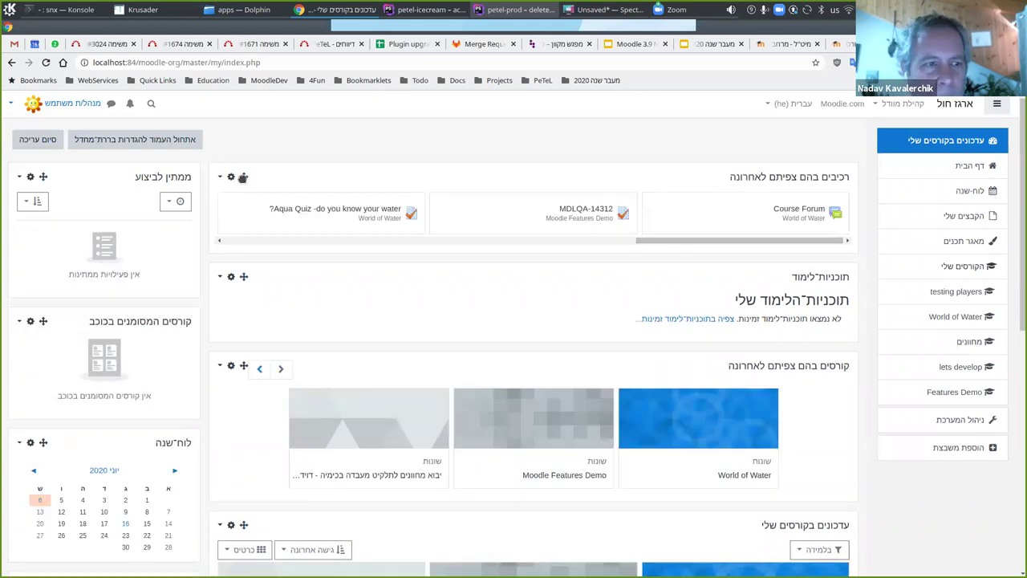
drag(243, 176, 143, 317)
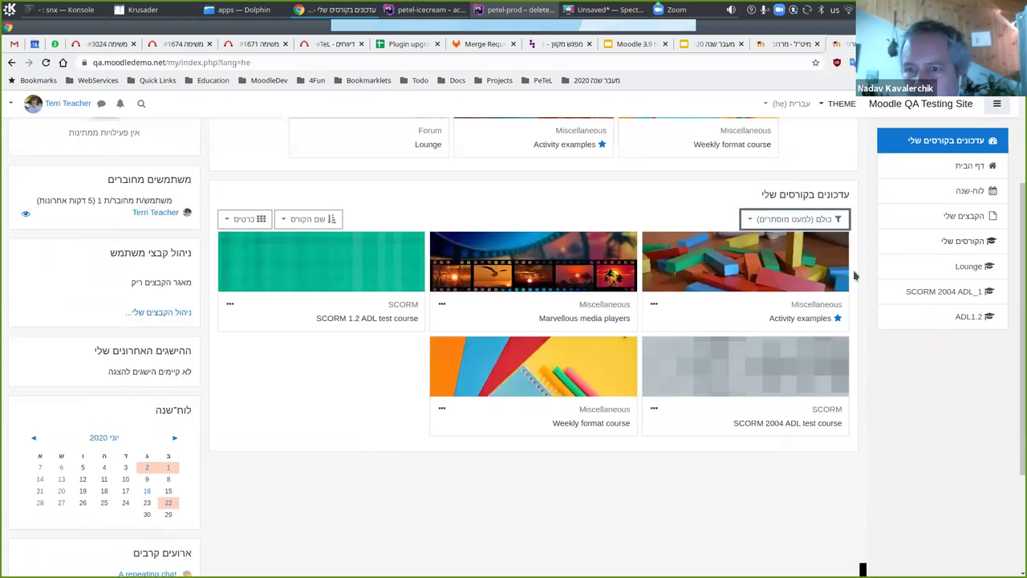
- View the date filter options of the Timeline block on the Moodle QA Testing Site dashboard without changing them
scroll(855, 273, up, 3)
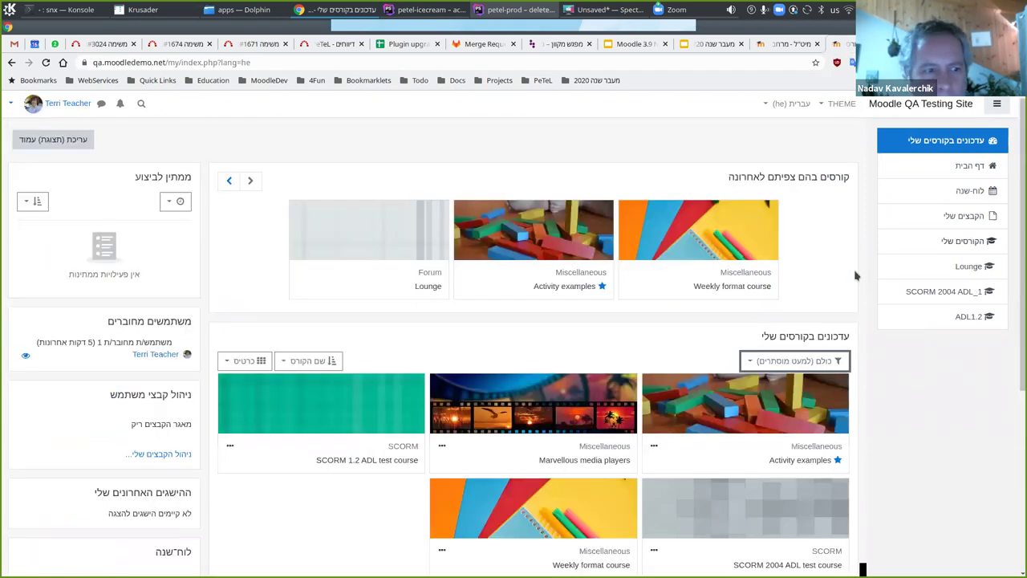
click(174, 200)
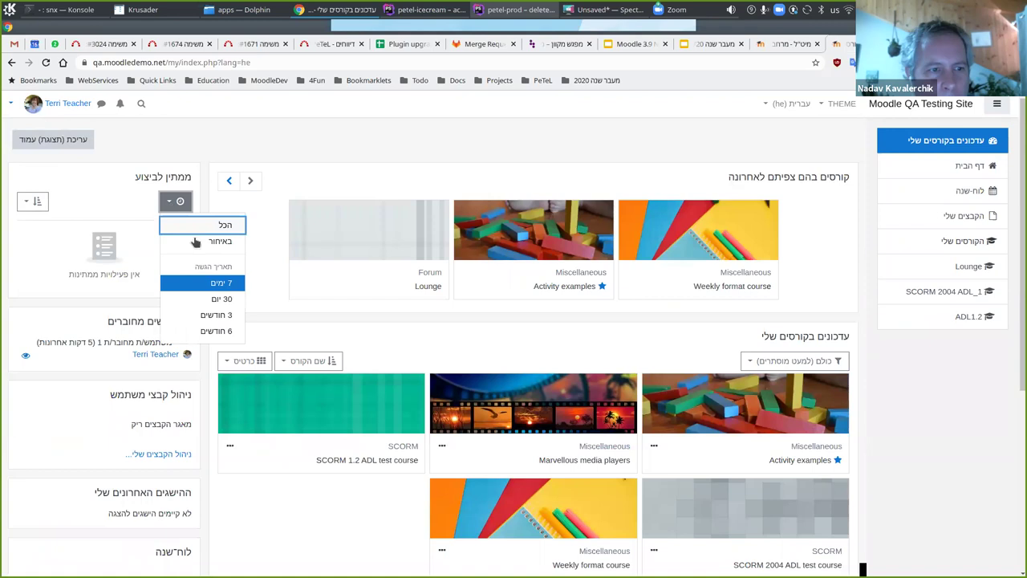
click(378, 155)
- Go to the Moodle QA Testing Site's front page and submit the login form with the prefilled teacher account
click(979, 166)
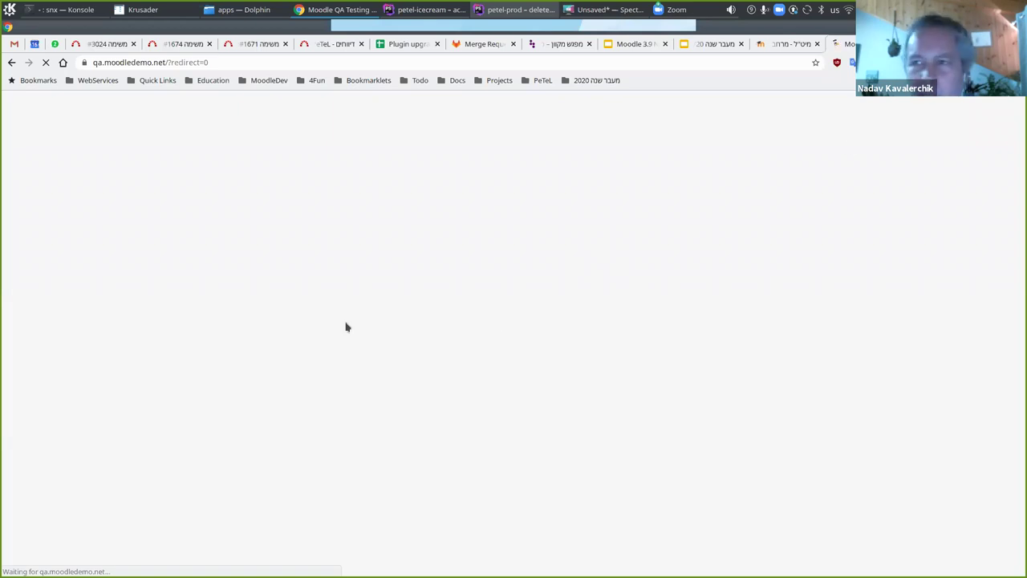
key(alt+Left)
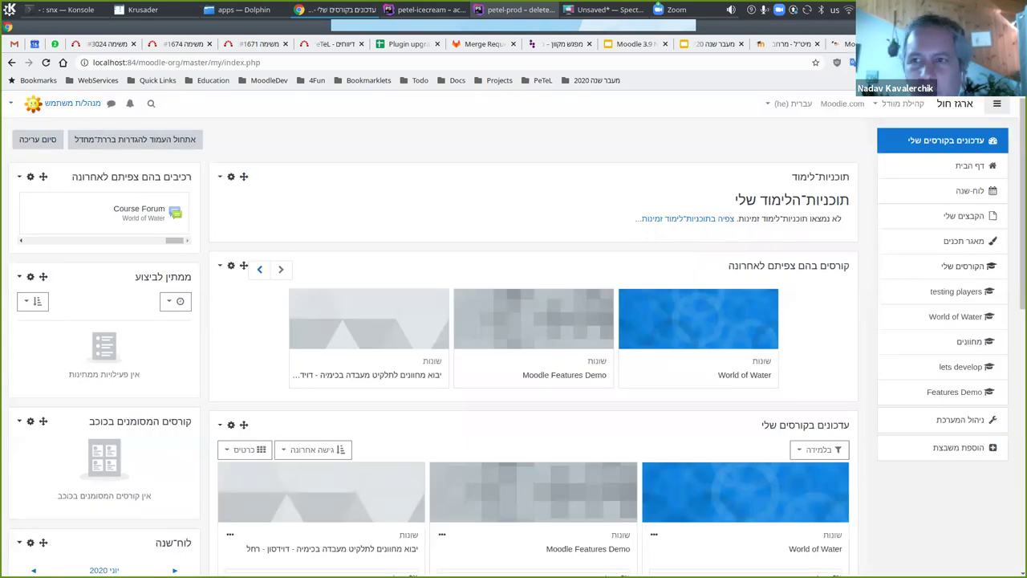
key(alt+Right)
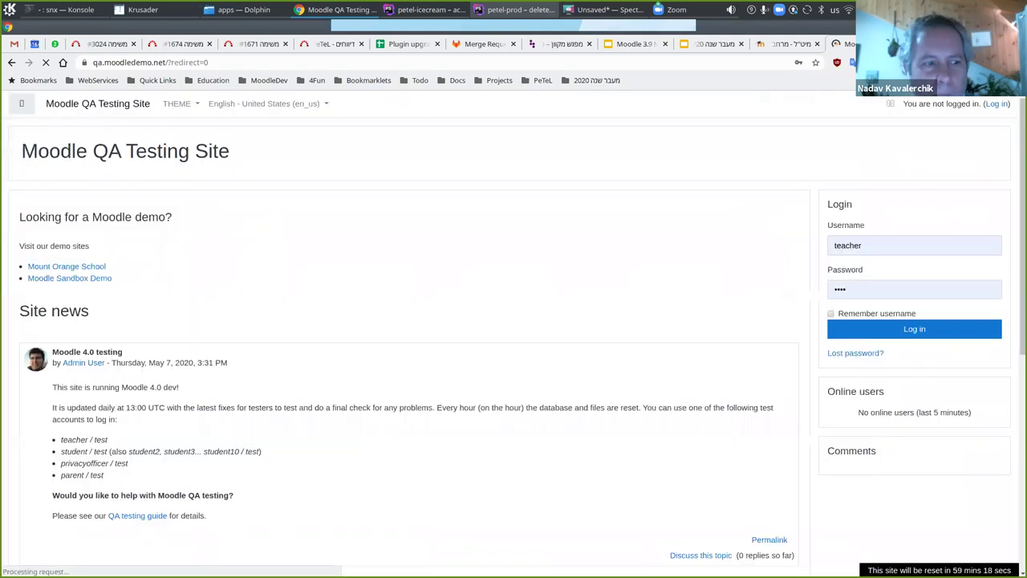
click(917, 330)
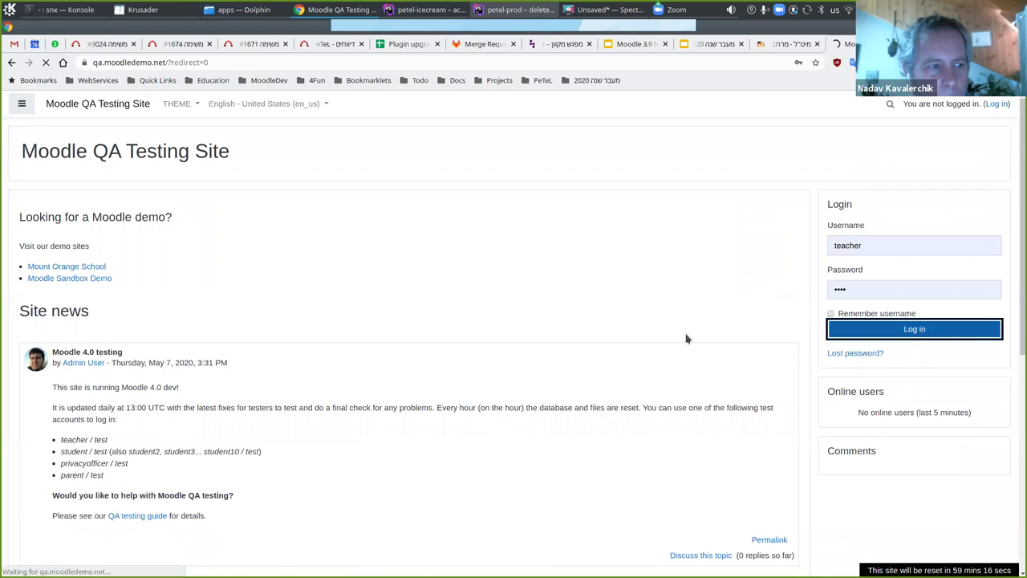
- Open the Mount Orange School demo site and log in with the prefilled teacher account
click(68, 272)
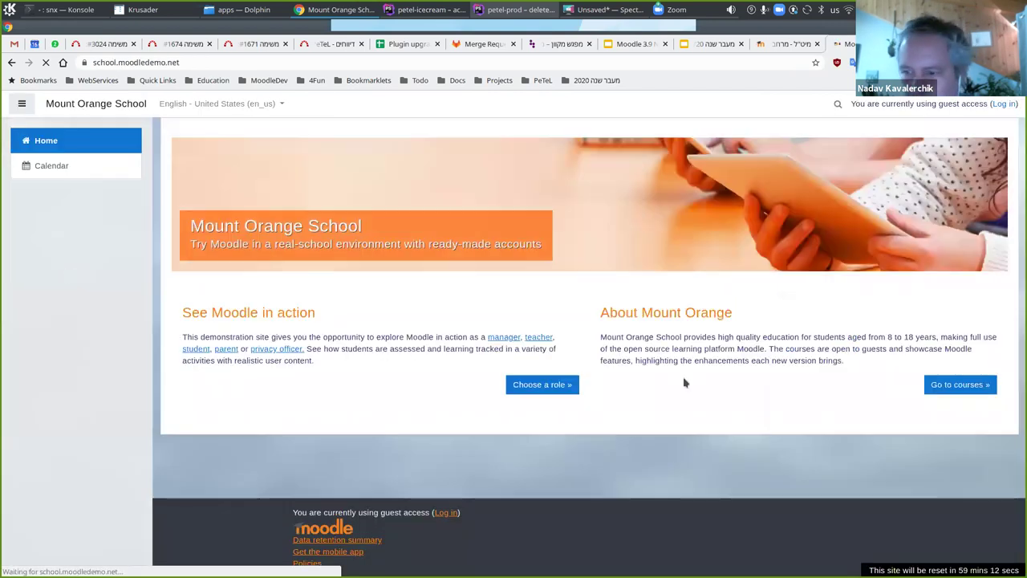
click(1003, 103)
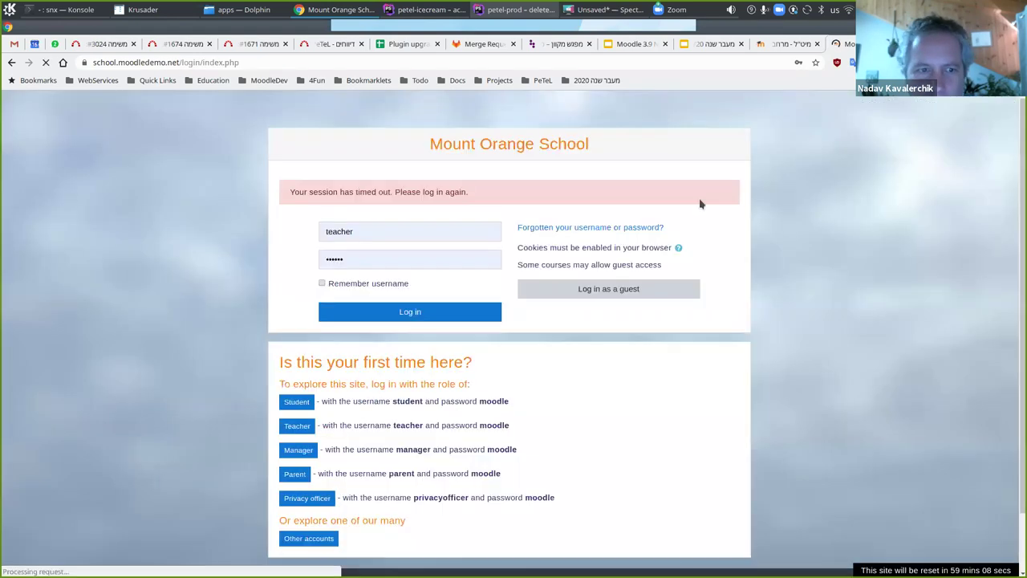
click(386, 311)
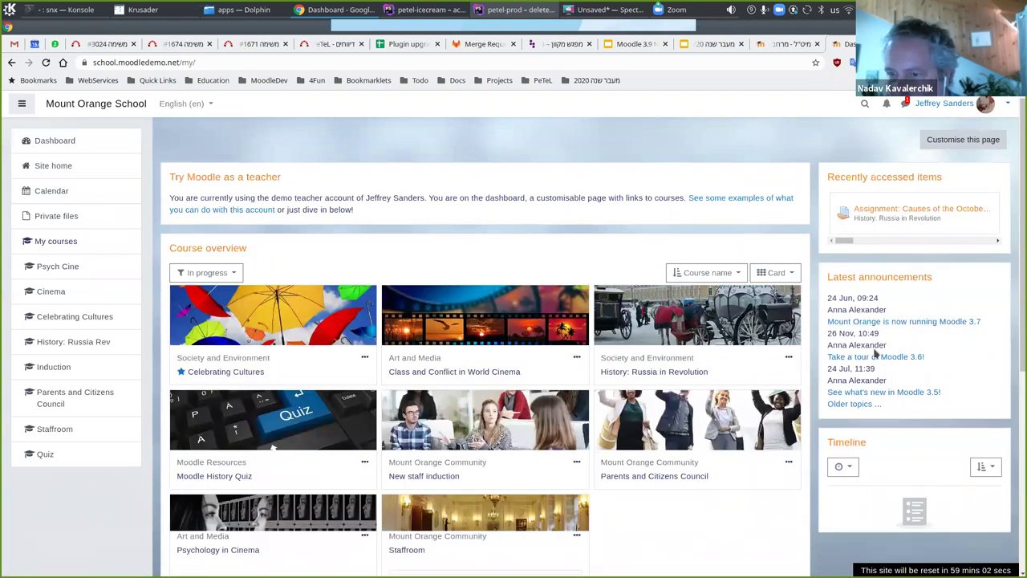
- Set the Timeline block's date filter on the teacher dashboard to All
scroll(874, 353, down, 3)
click(842, 326)
click(848, 352)
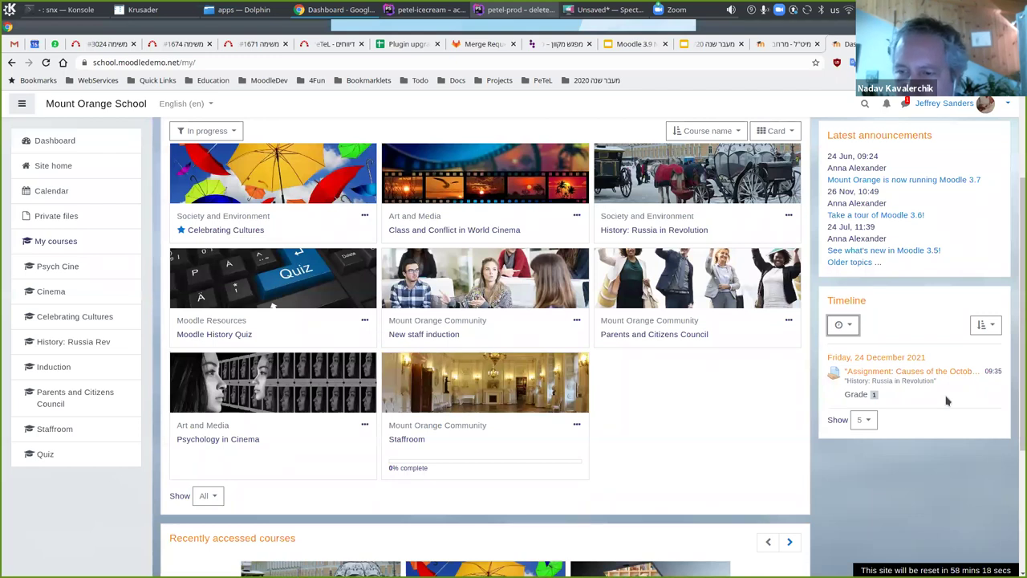
- View the Timeline block's sort options, filter its activities by Overdue and restore the All filter
click(982, 330)
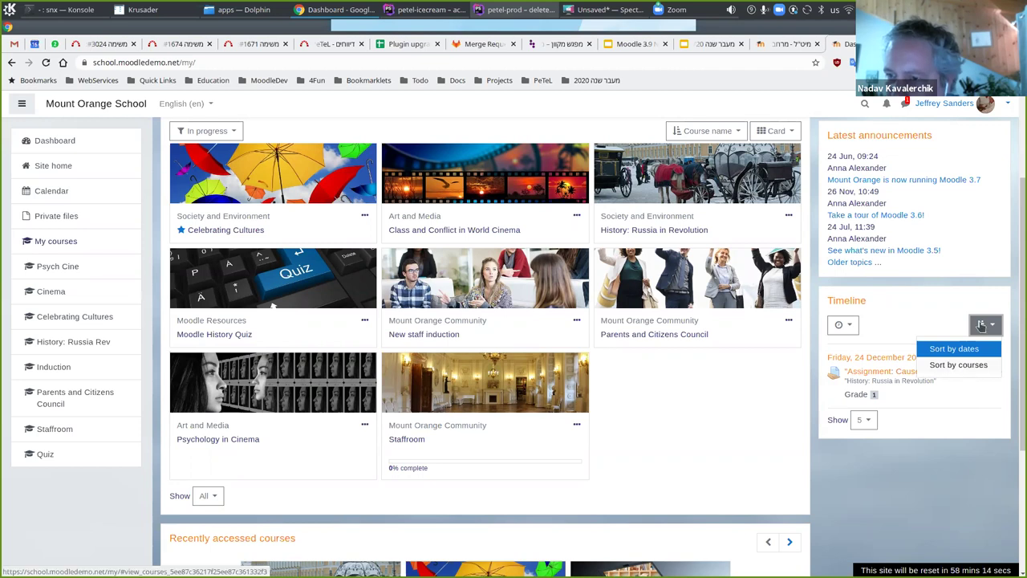
click(845, 327)
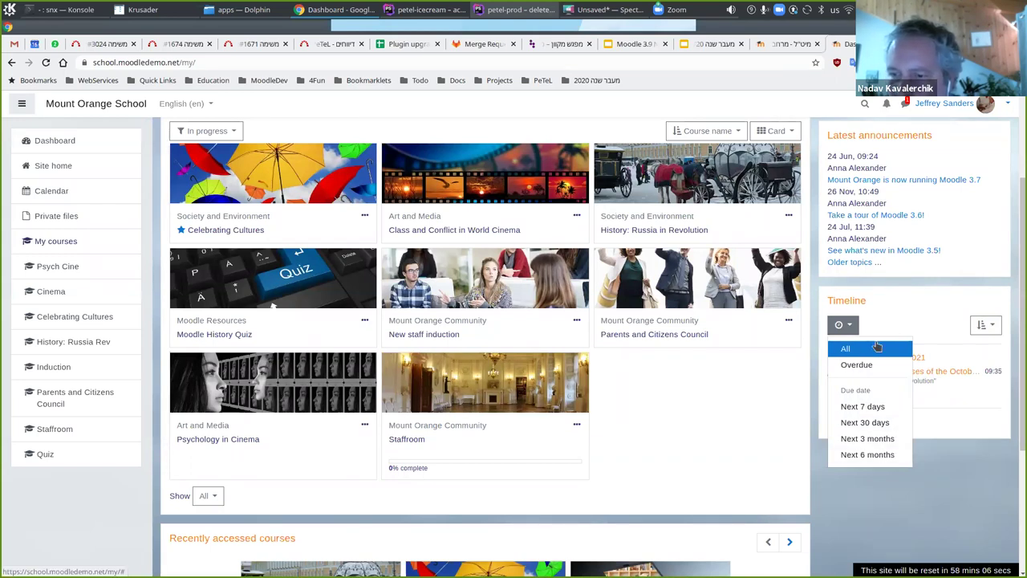
click(864, 368)
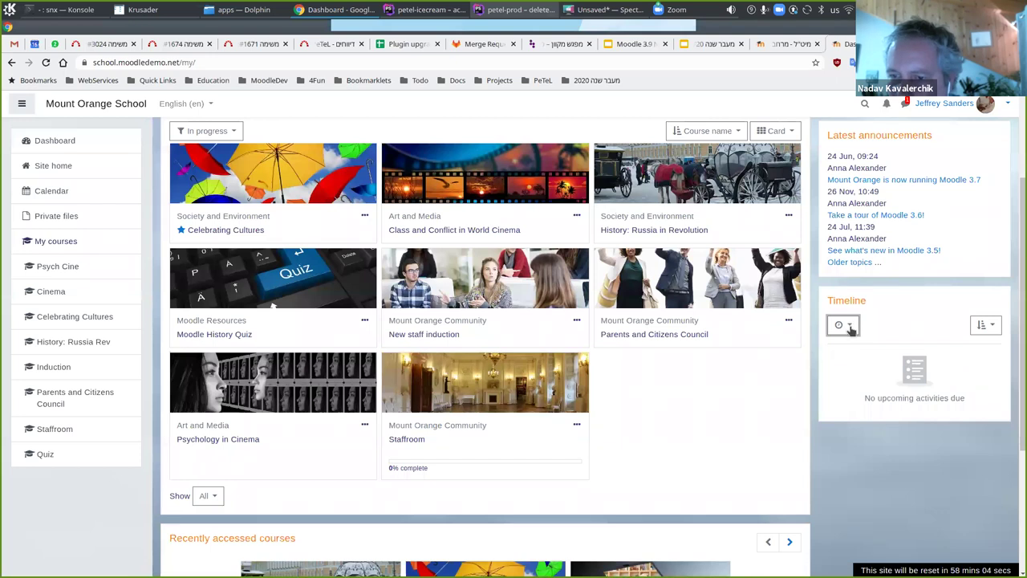
click(844, 326)
click(848, 350)
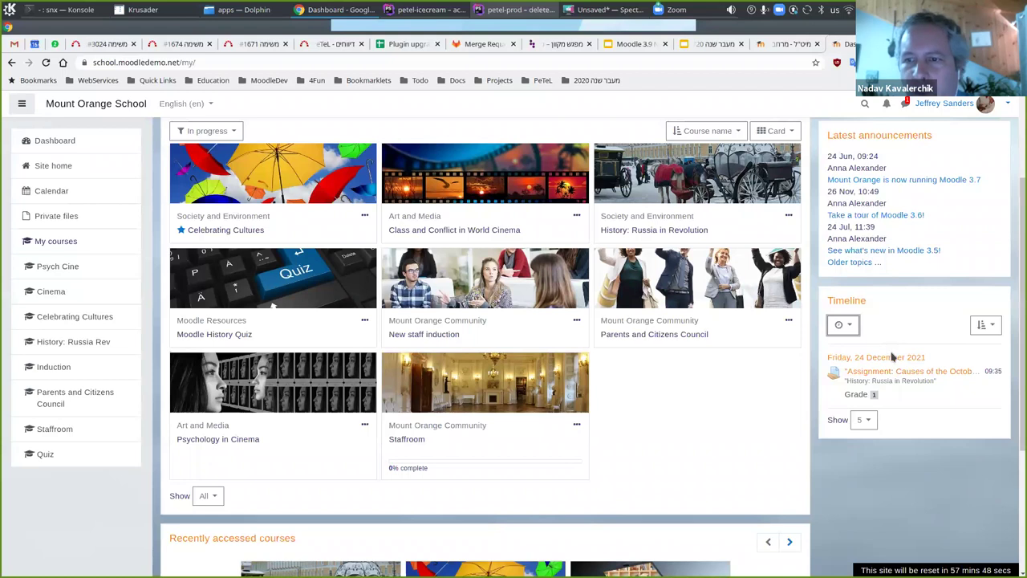
- Switch to the Moodle 3.9 presentation and open the "Moodle version 3.9" new features link on the slide
scroll(892, 356, up, 3)
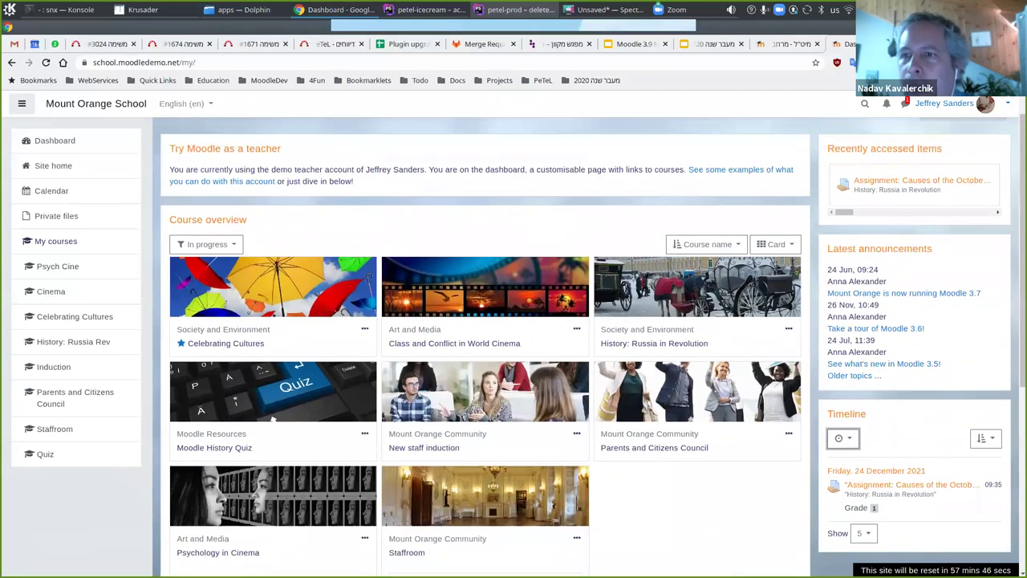
click(722, 45)
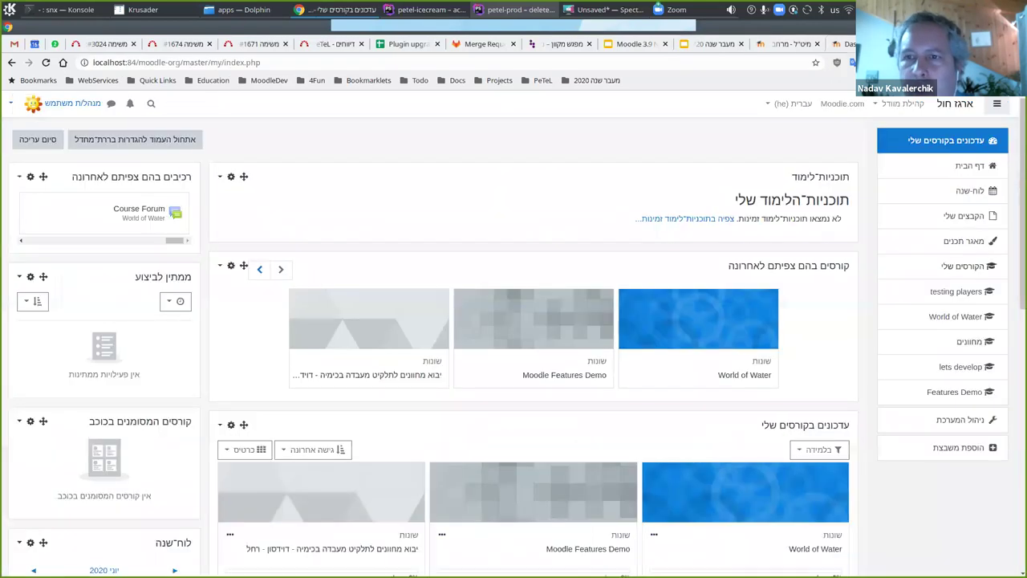
click(799, 45)
click(612, 45)
click(611, 47)
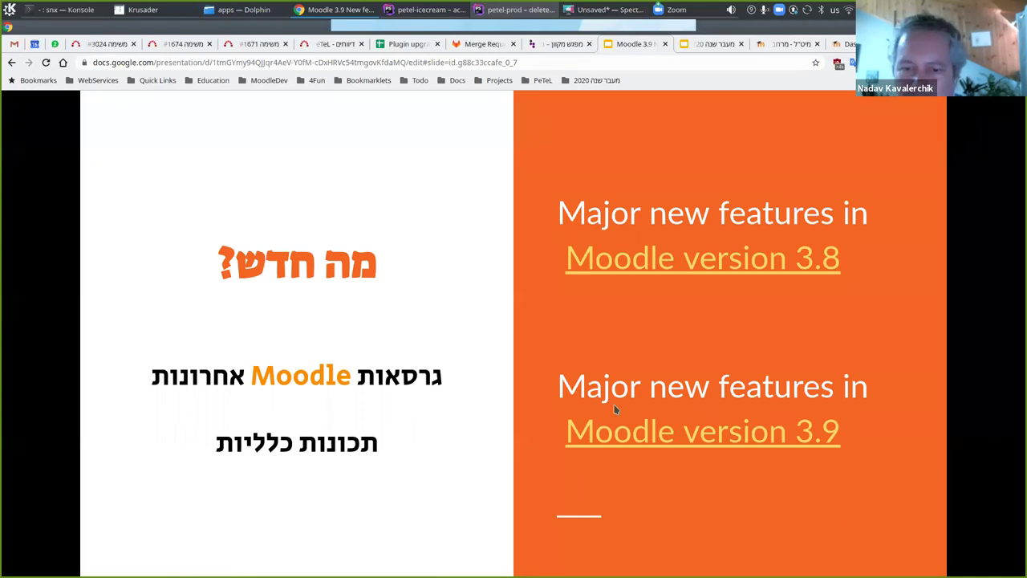
click(628, 436)
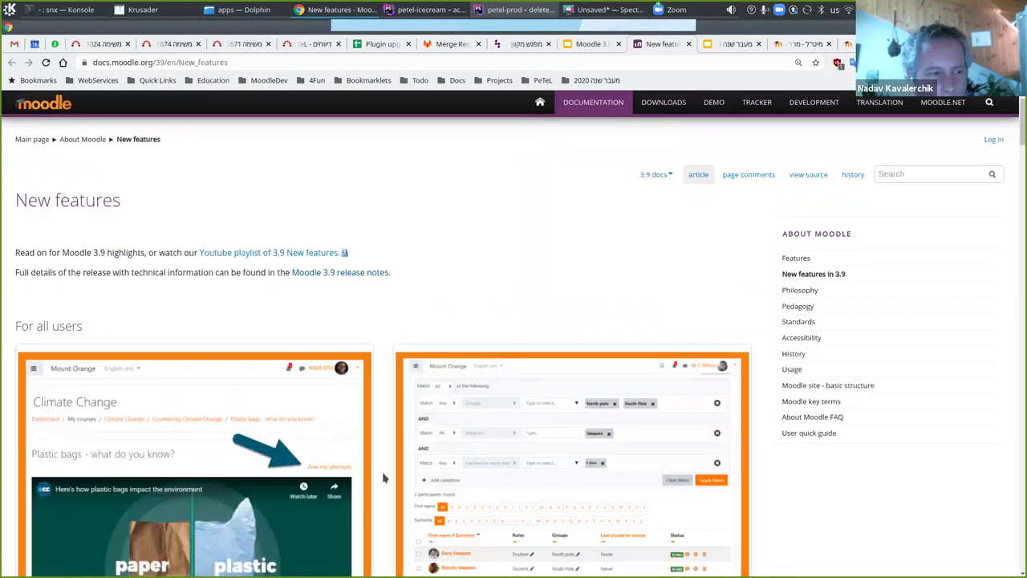
- Read the "For all users" section of the New features page, highlighting the "H5P integrated" heading
scroll(383, 479, down, 3)
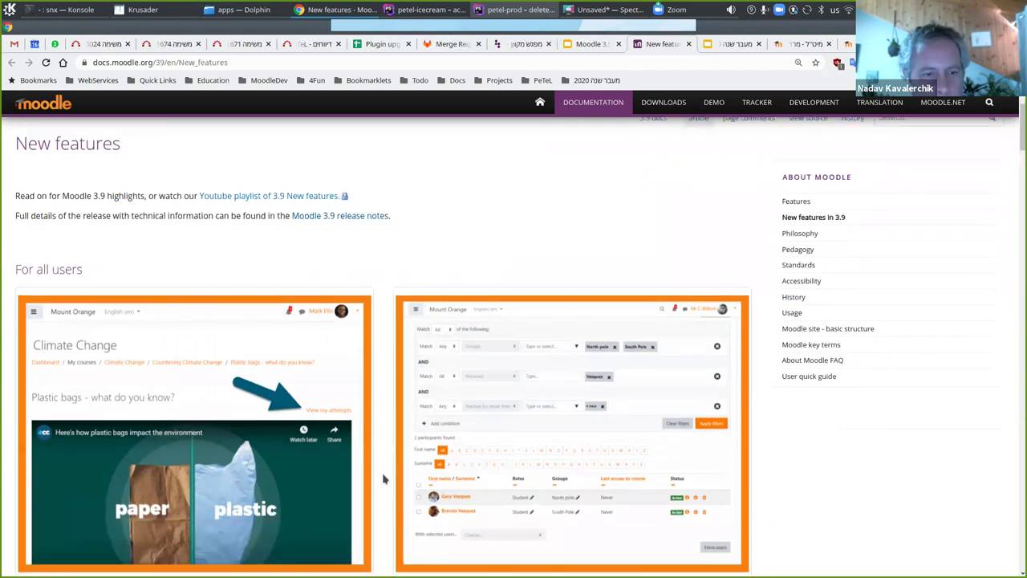
scroll(383, 477, down, 1)
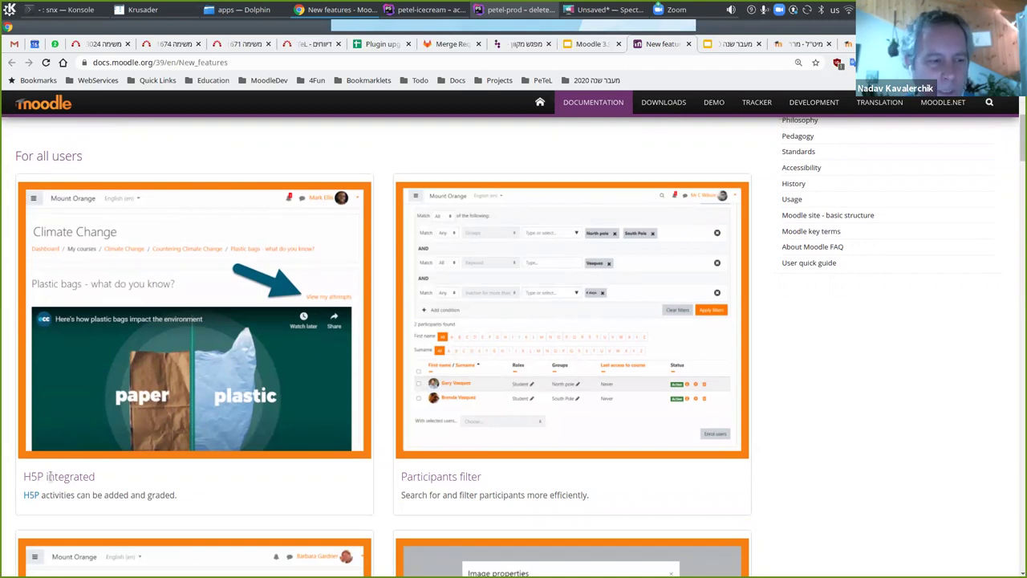
triple_click(54, 476)
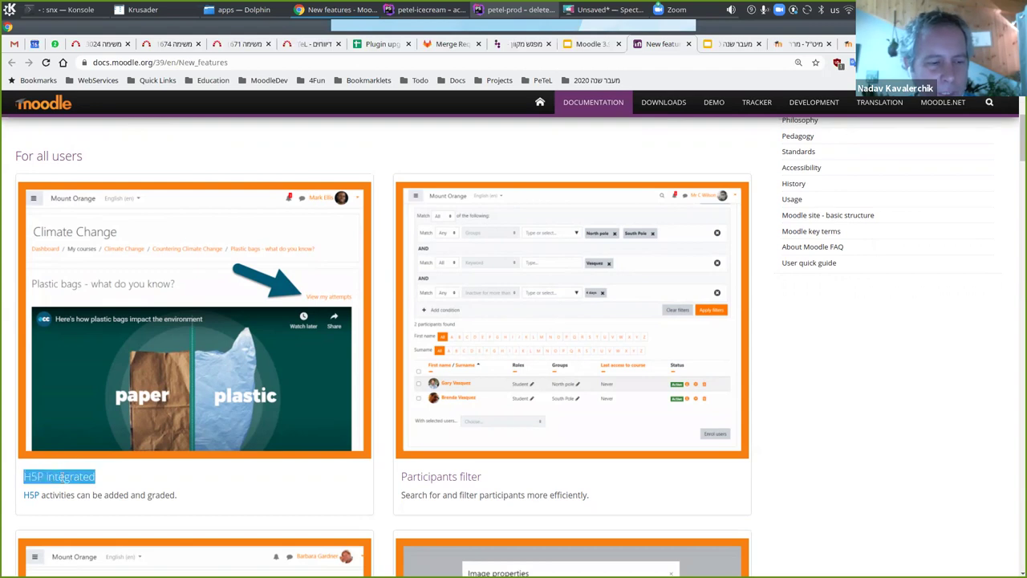
click(62, 477)
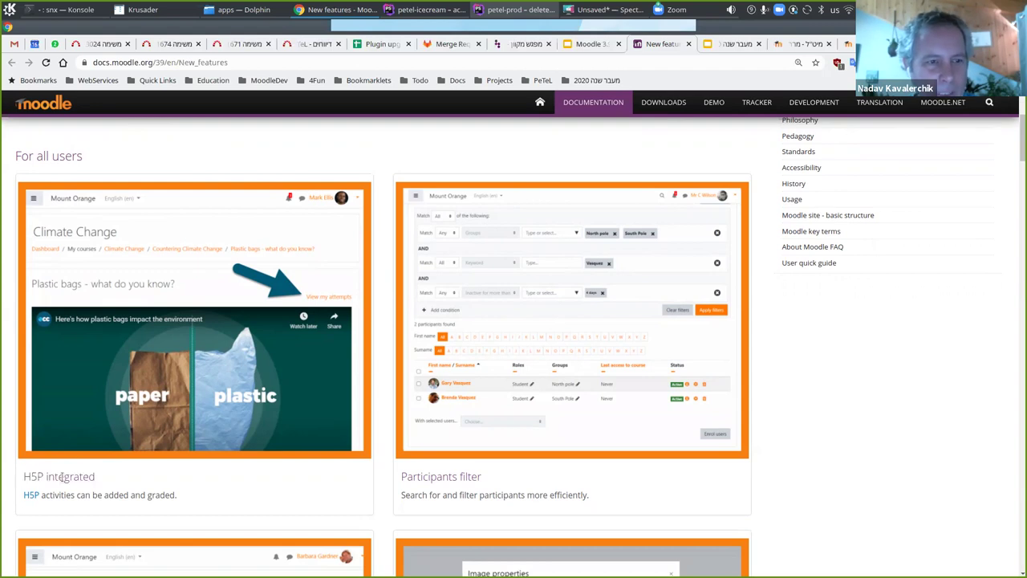
triple_click(62, 477)
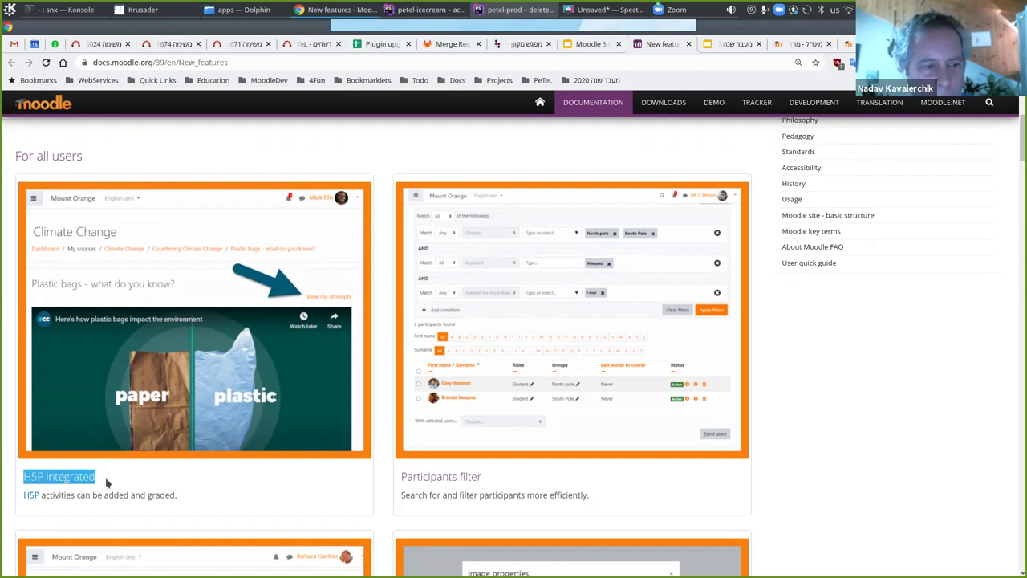
click(106, 482)
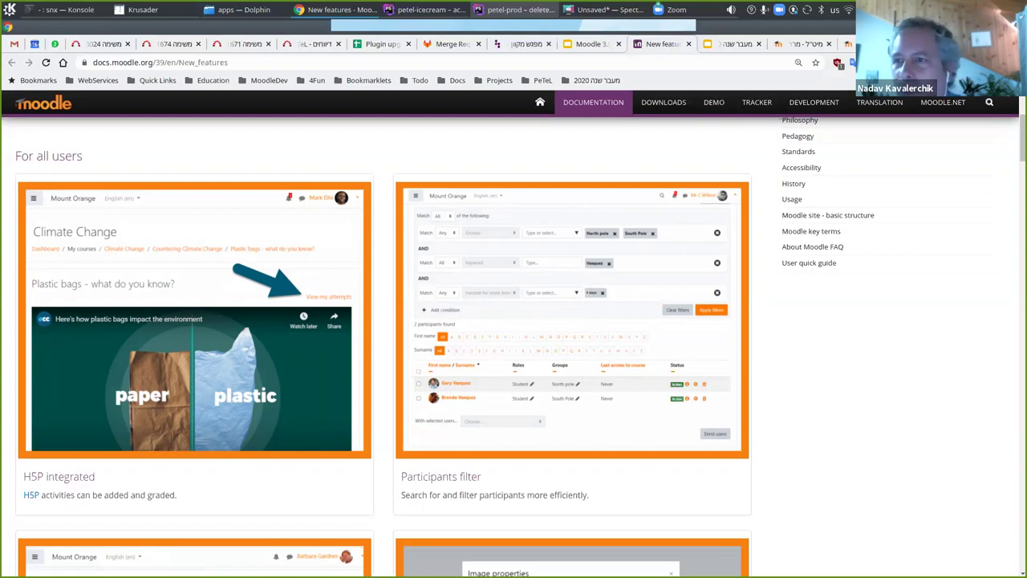
- Switch from the New features page back to the open Mount Orange School dashboard
key(ctrl+Page_Up)
key(ctrl+Page_Up)
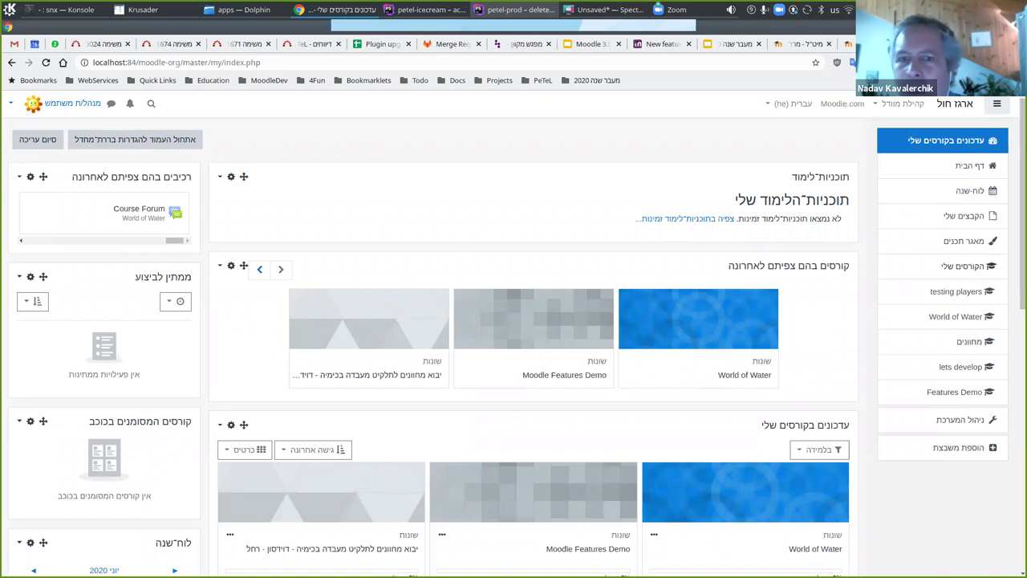
key(ctrl+Page_Down)
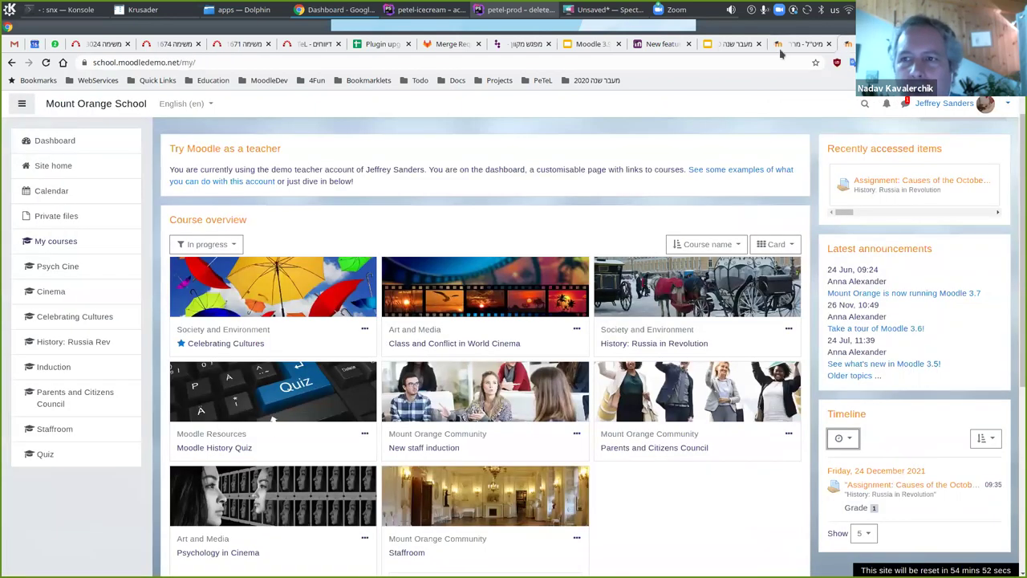
- Switch to the local Moodle site, open the World of Water course and view its participants list (משתתפים)
key(ctrl+Page_Up)
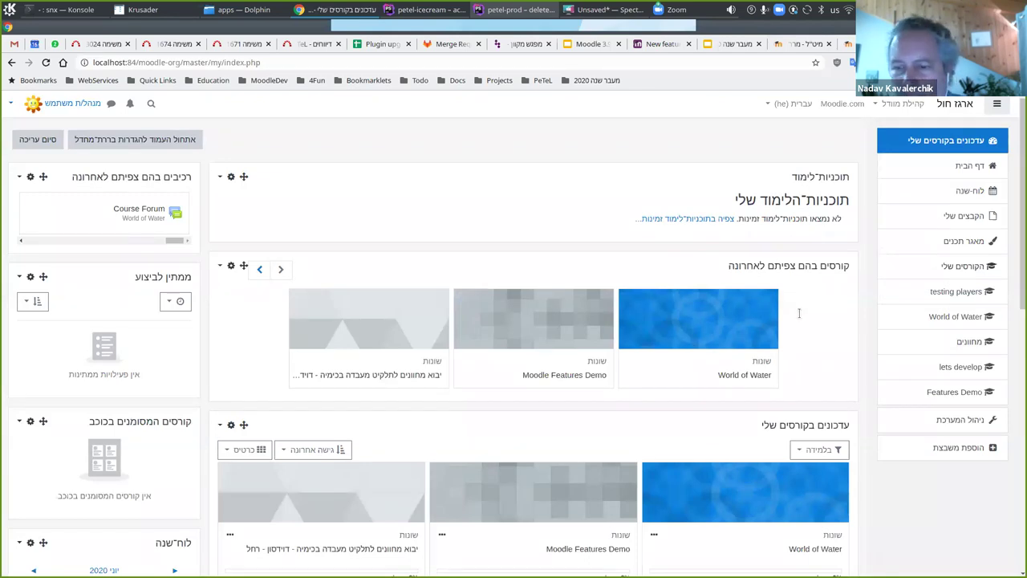
click(795, 551)
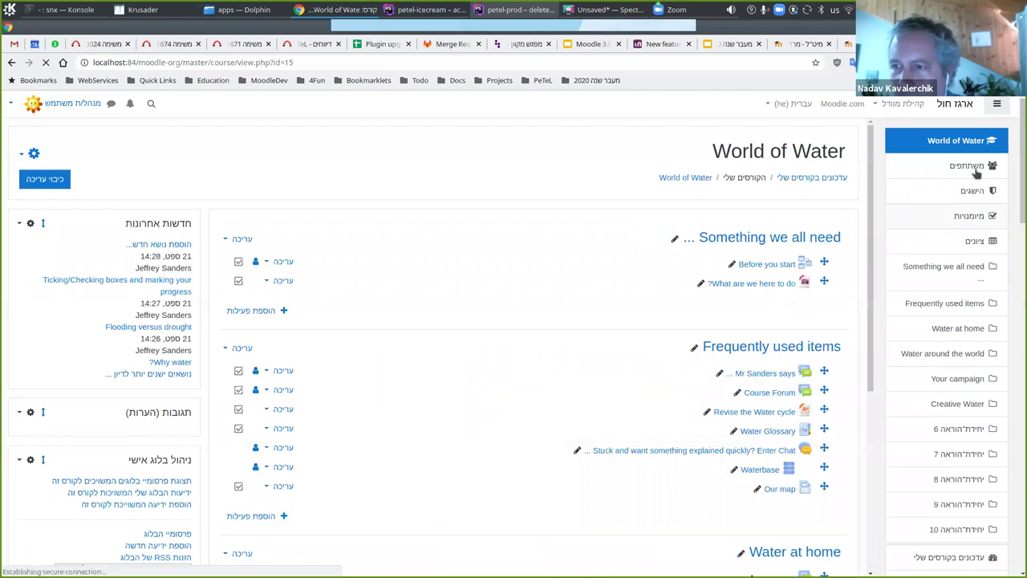
click(976, 173)
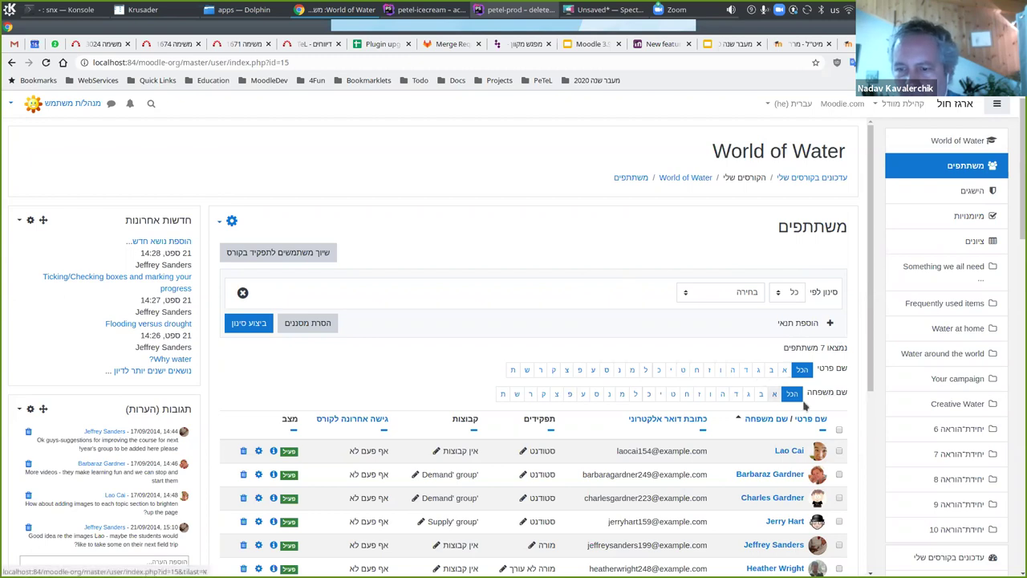
scroll(812, 401, down, 1)
scroll(812, 399, down, 1)
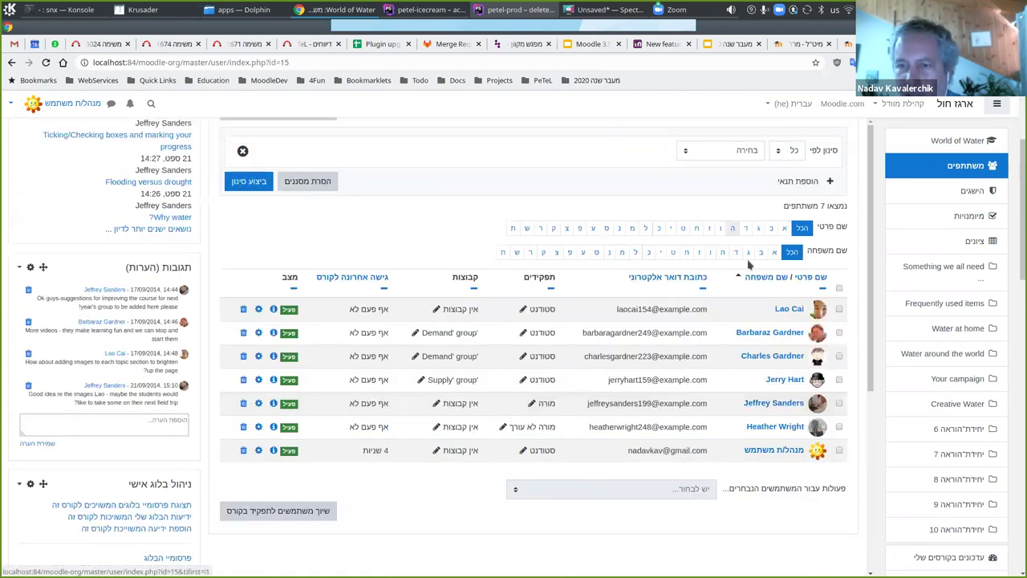
scroll(792, 375, up, 2)
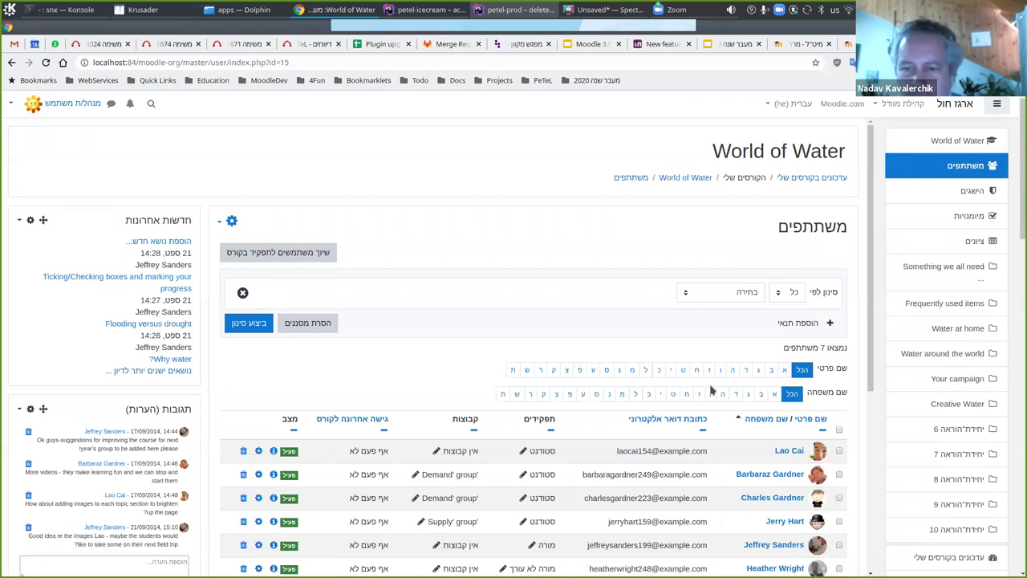
scroll(786, 481, down, 2)
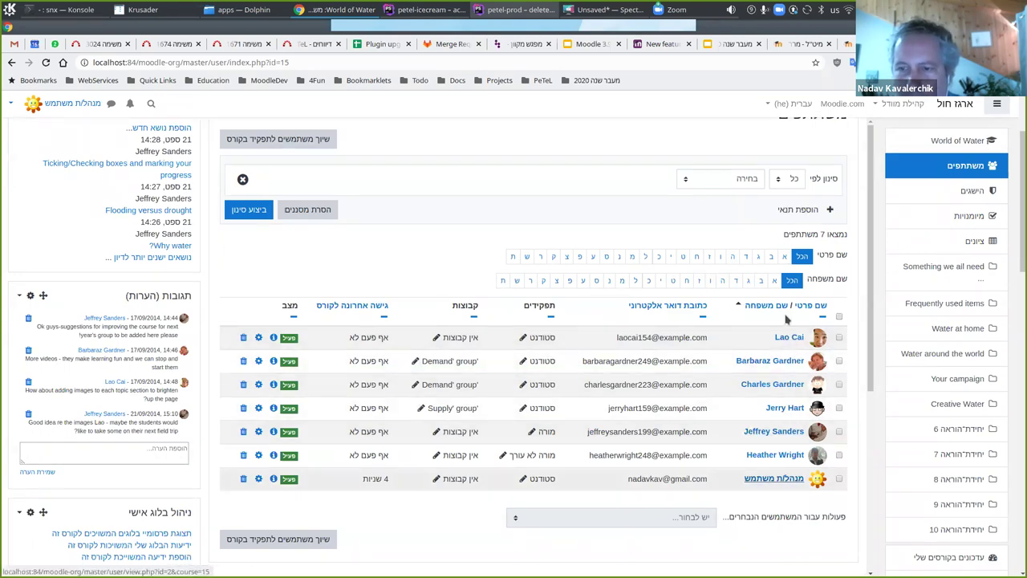
scroll(839, 381, up, 3)
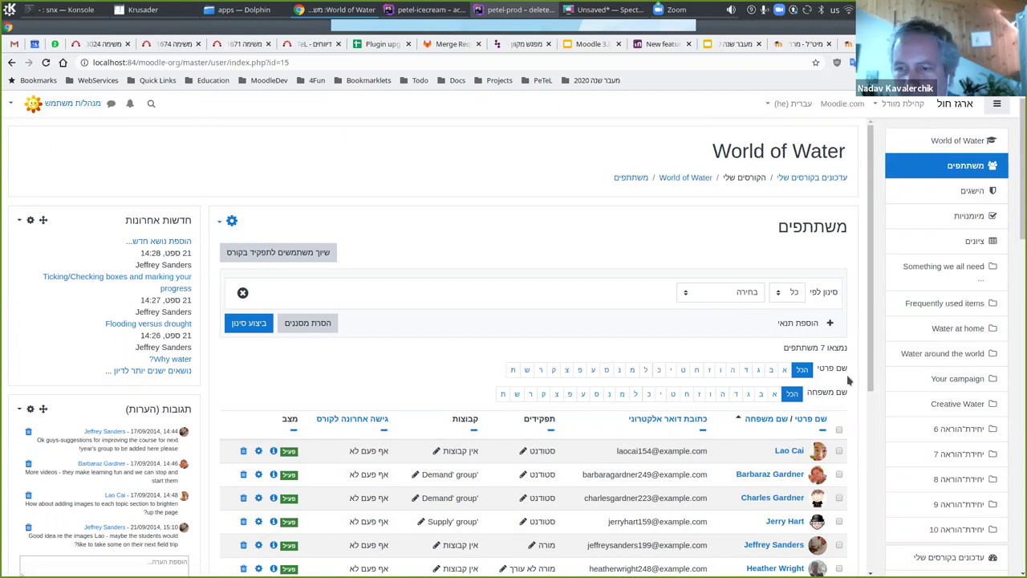
- Filter the participants by the keyword "CH" (תווים או מילים) and clear the filters again
click(791, 295)
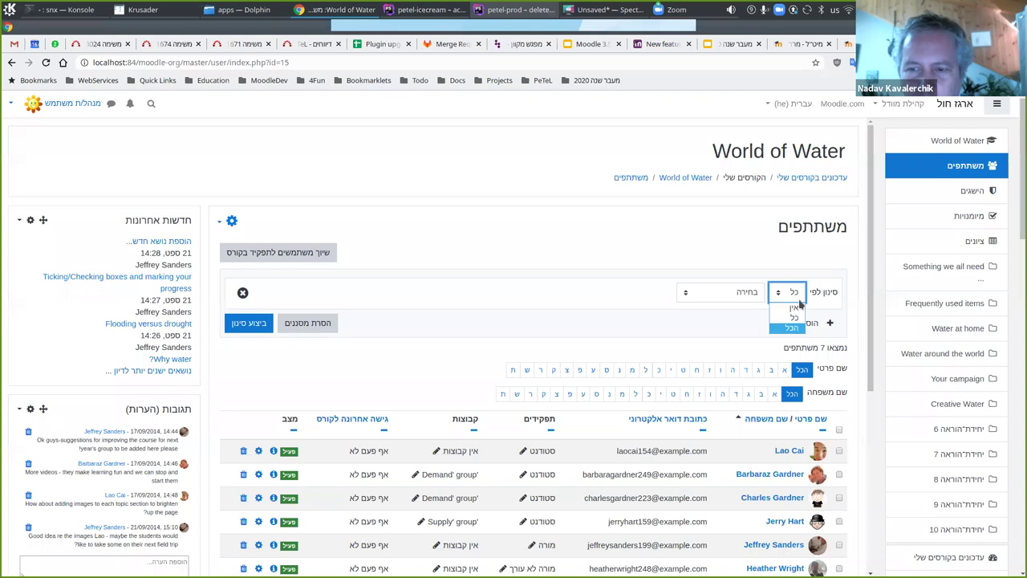
click(752, 295)
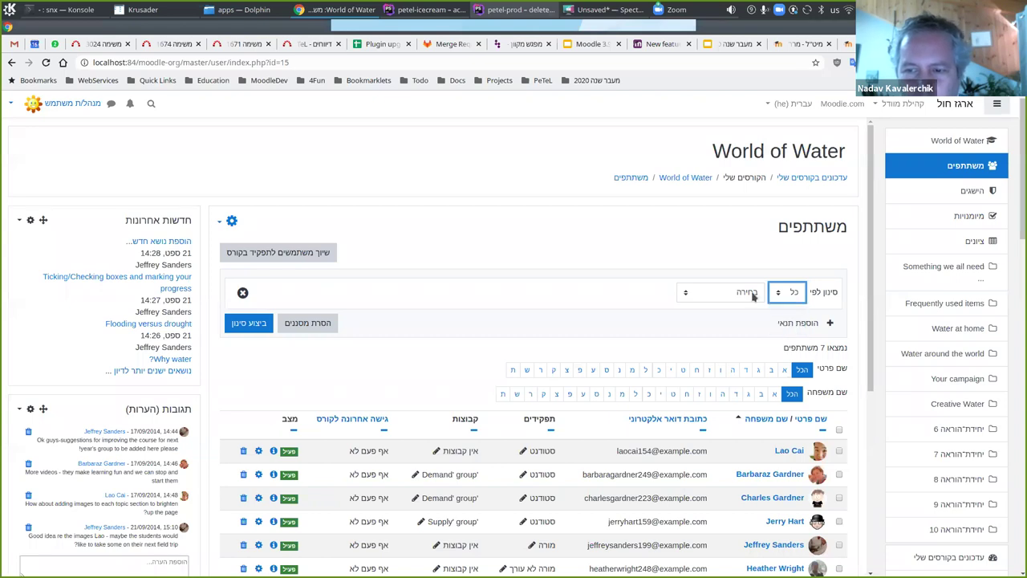
click(753, 296)
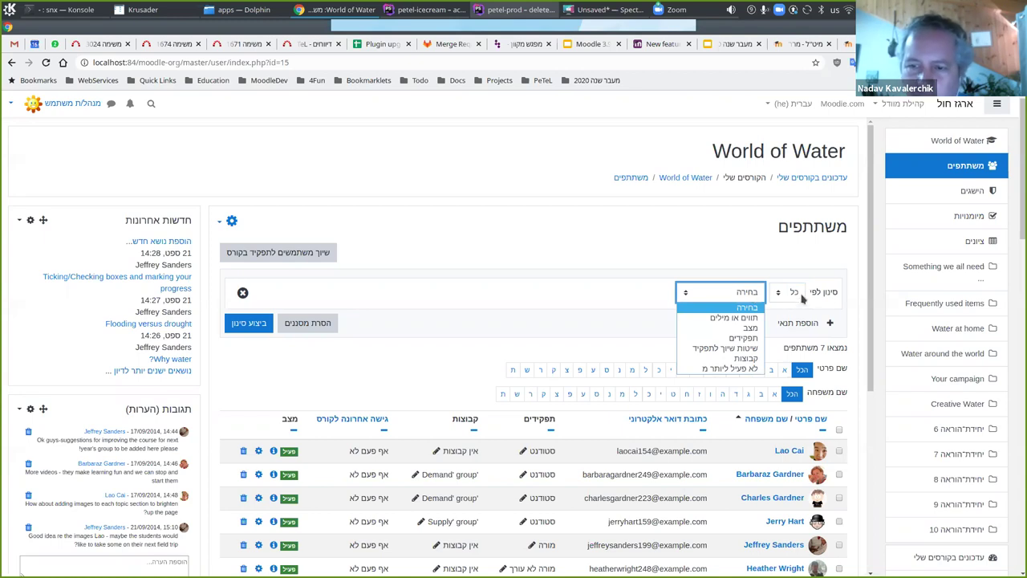
click(734, 319)
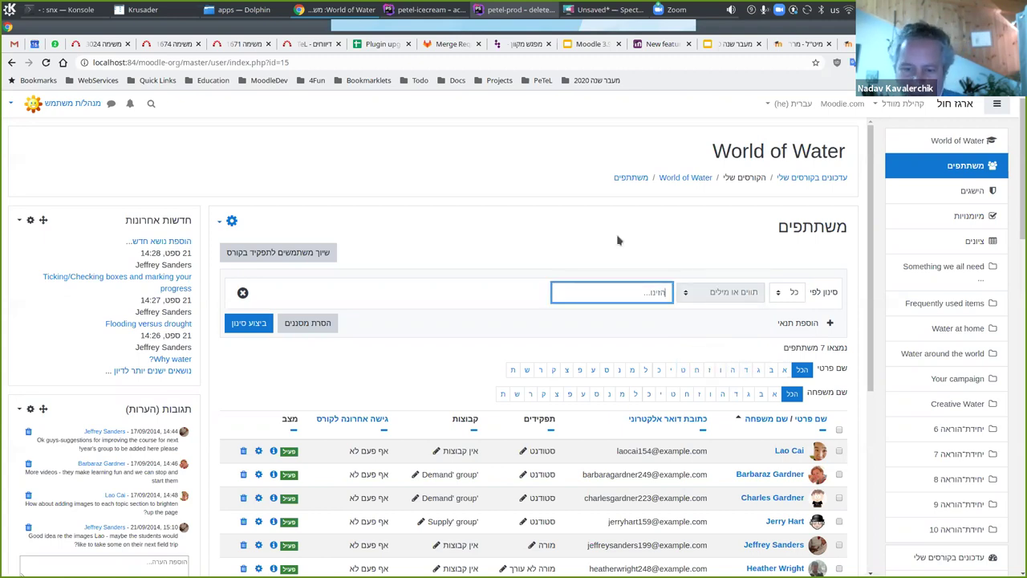
text(CH)
key(Return)
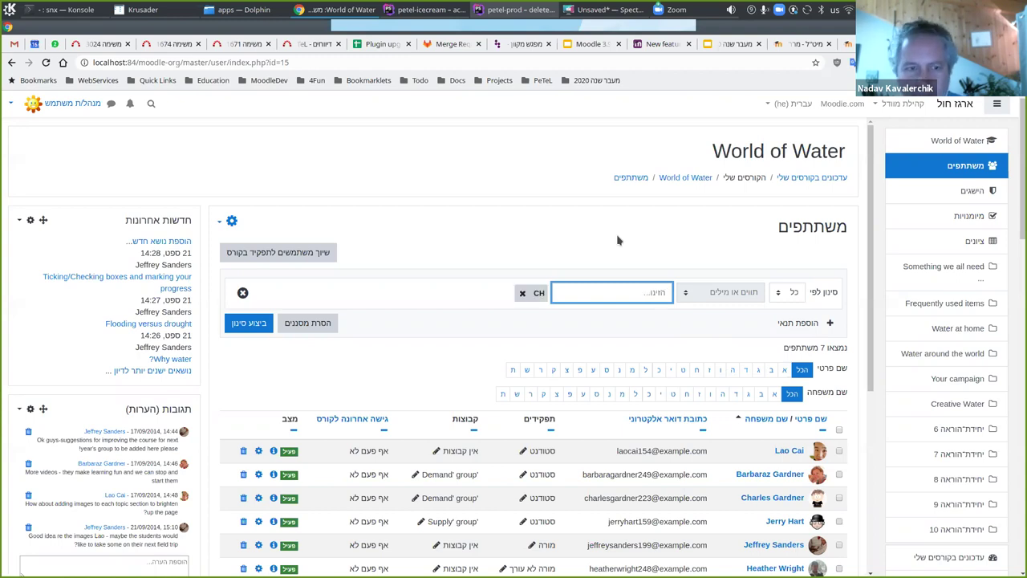
click(248, 322)
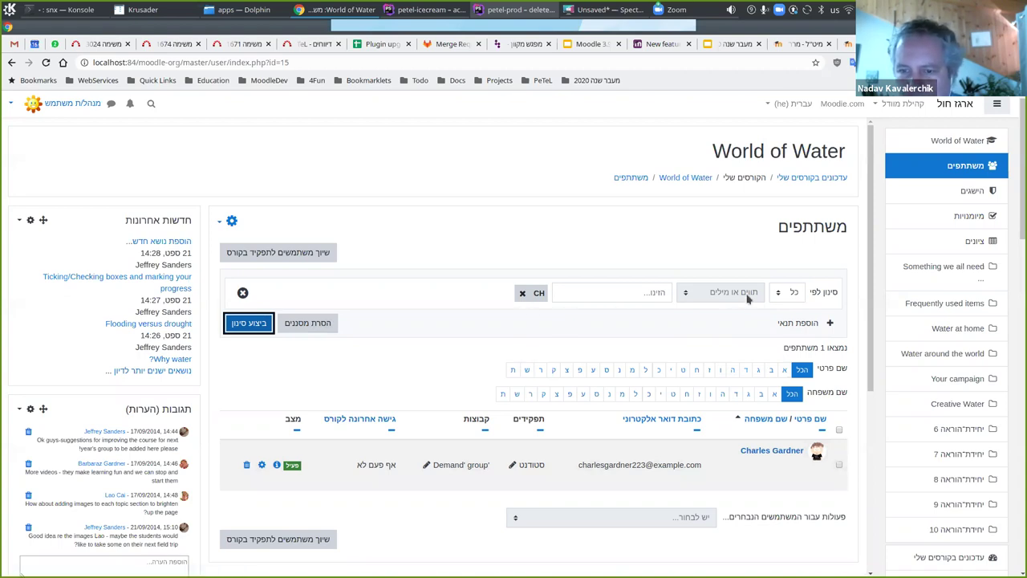
click(522, 293)
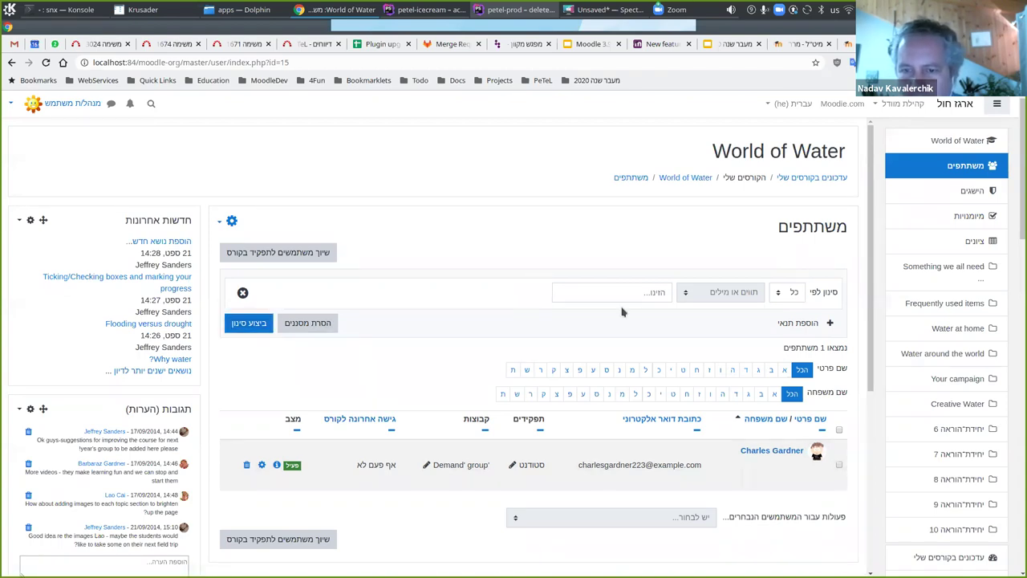
click(314, 324)
- Set the participants filter condition to roles (תפקידים) with the student role סטודנט
click(735, 295)
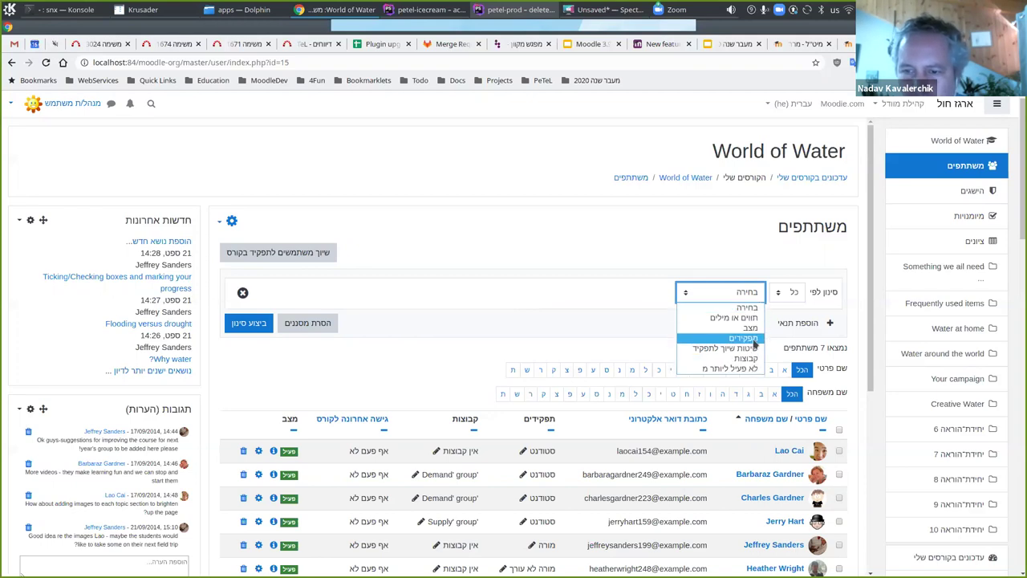
click(753, 339)
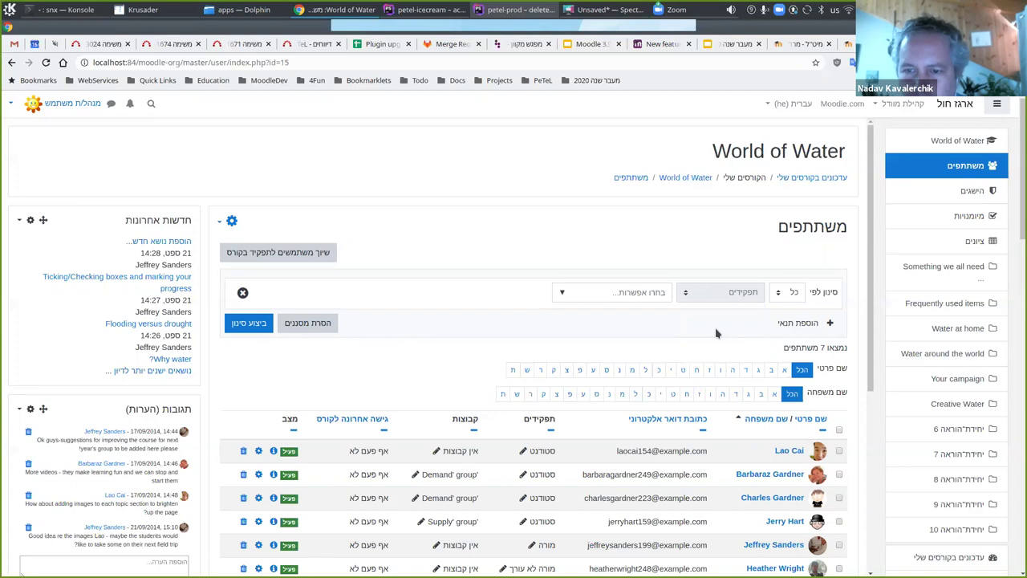
click(633, 293)
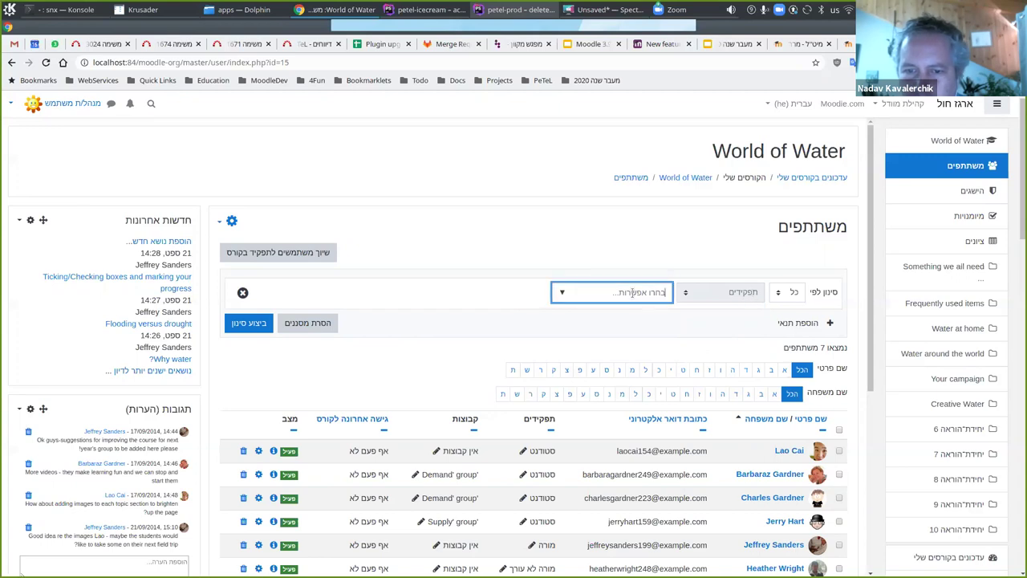
click(563, 294)
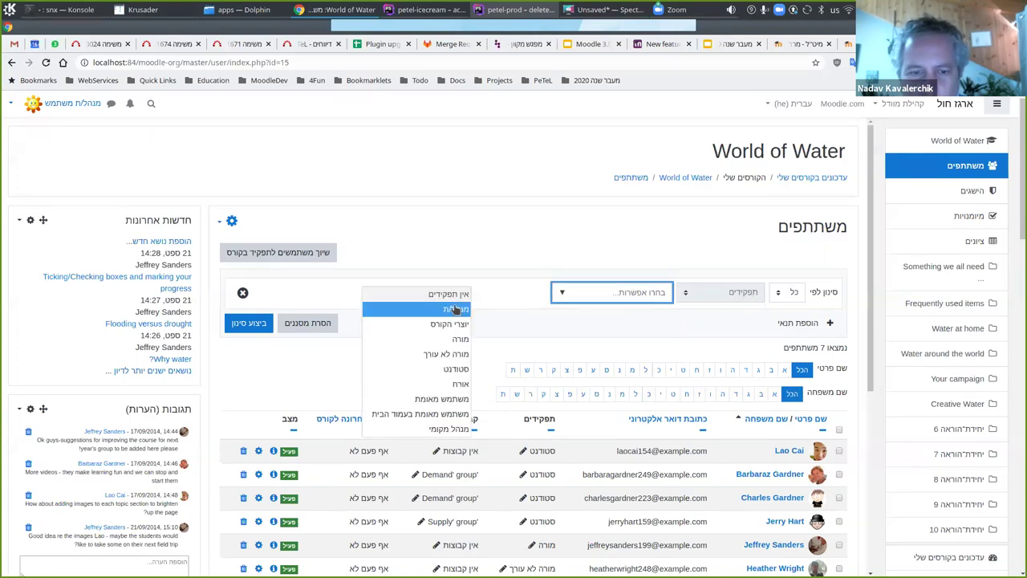
click(463, 370)
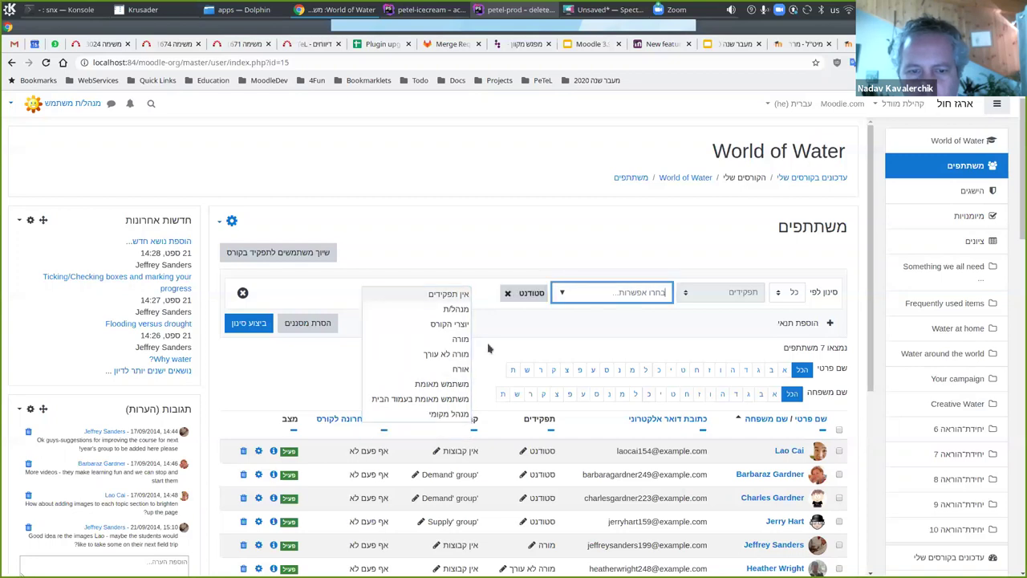
click(503, 324)
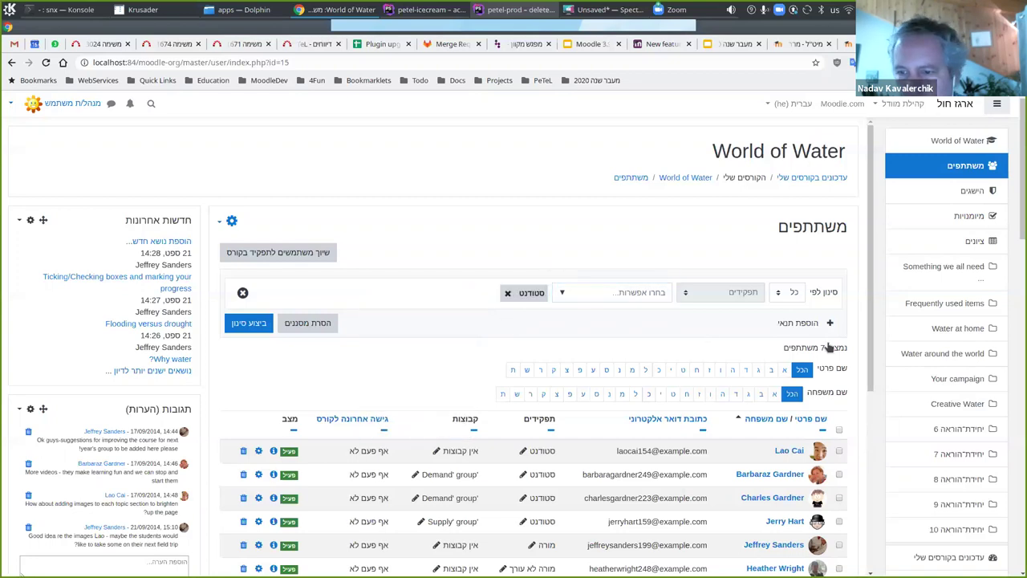
- Add a second filter condition for the keyword "LA" (תווים או מילים) and apply the filters
click(797, 324)
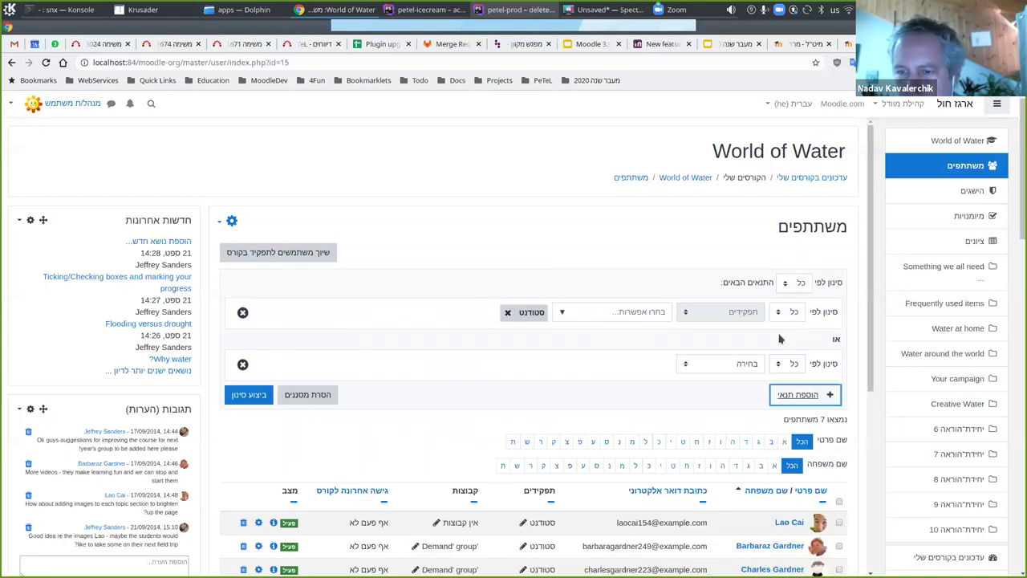
click(746, 369)
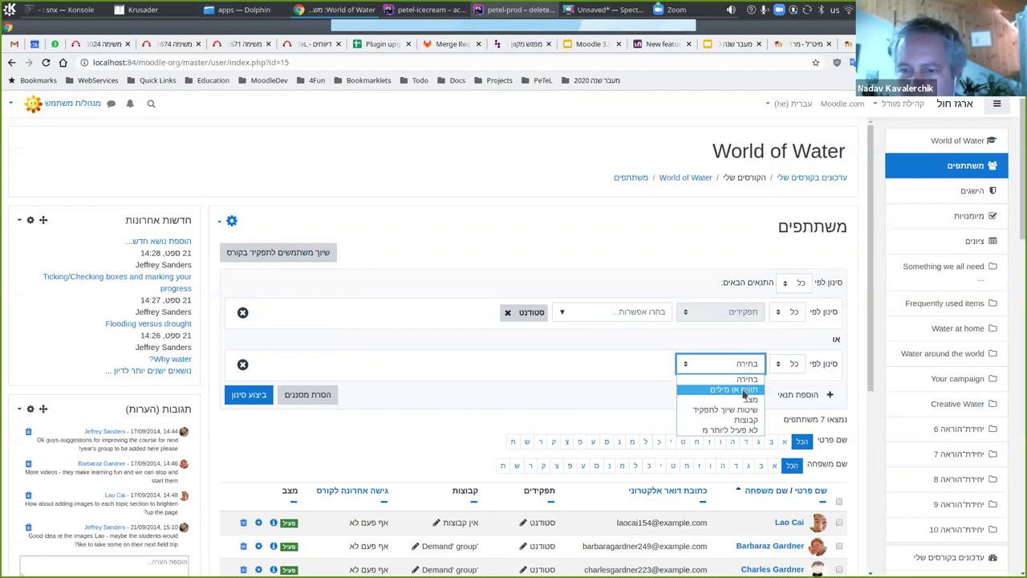
click(718, 388)
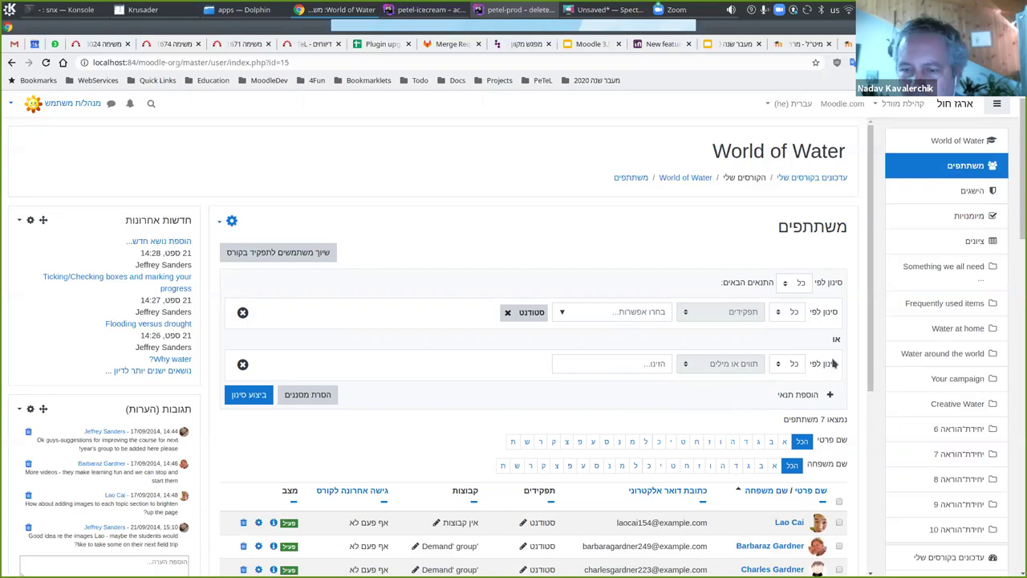
click(644, 365)
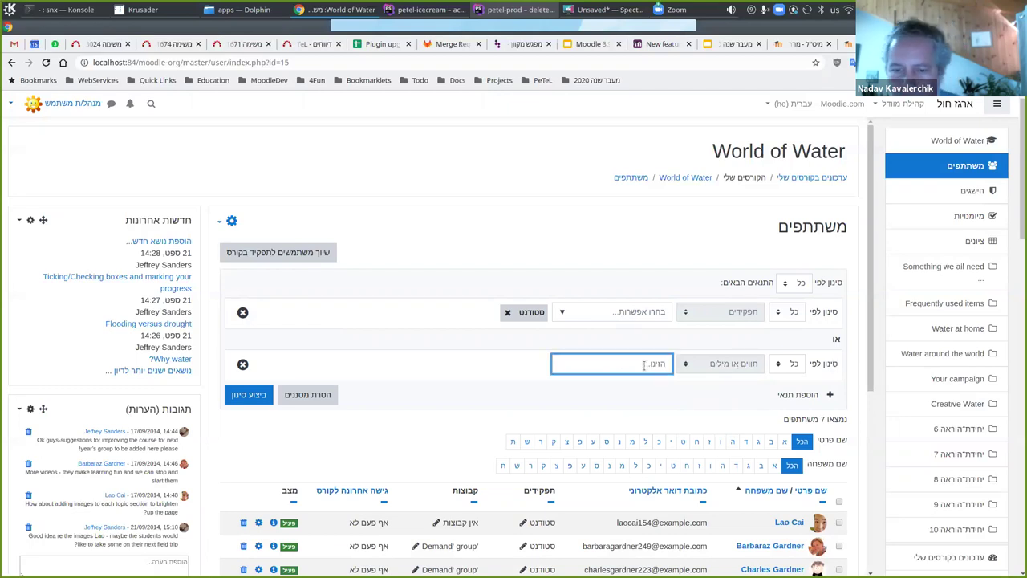
text(LA)
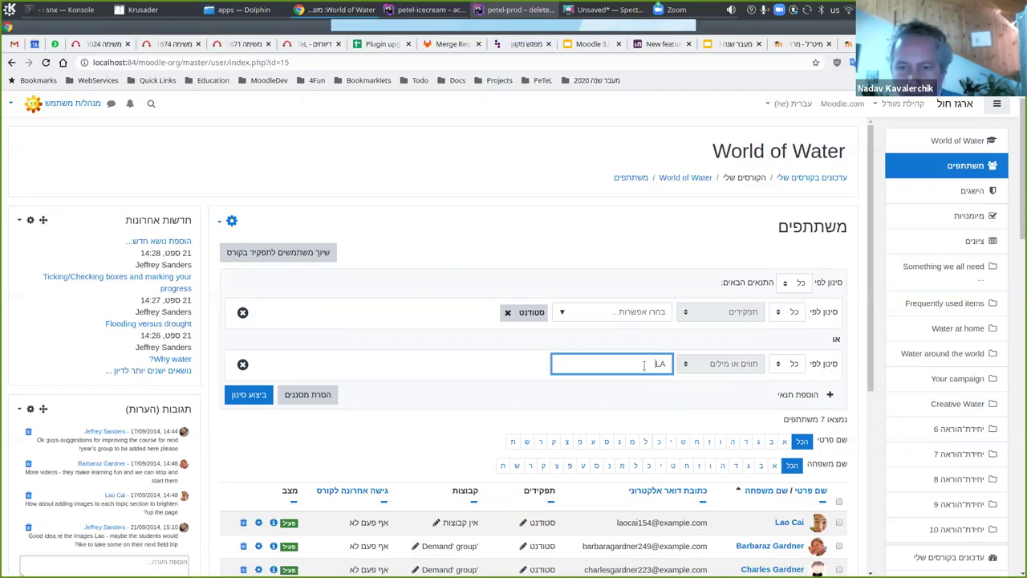
key(Return)
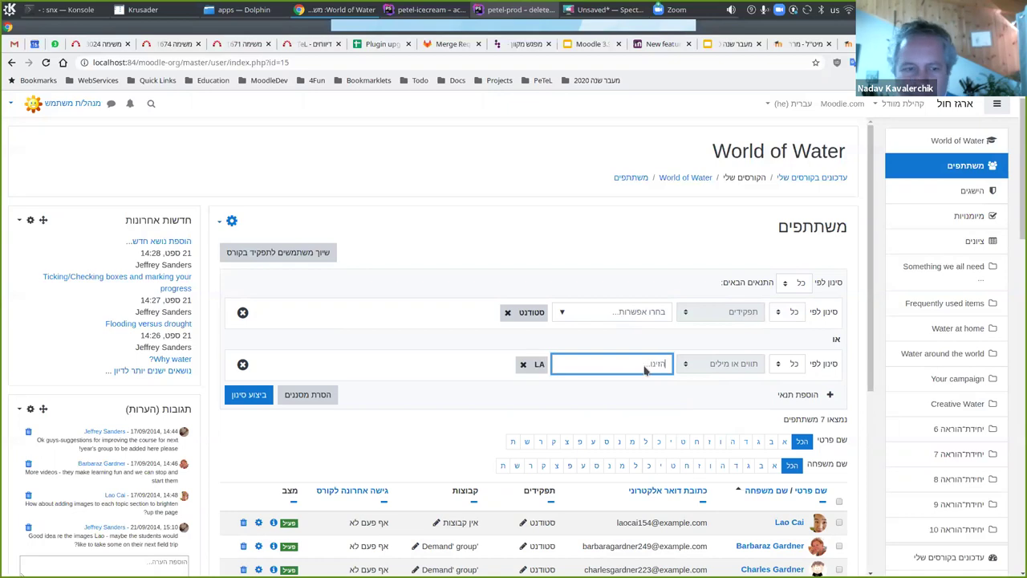
click(248, 399)
scroll(391, 337, down, 1)
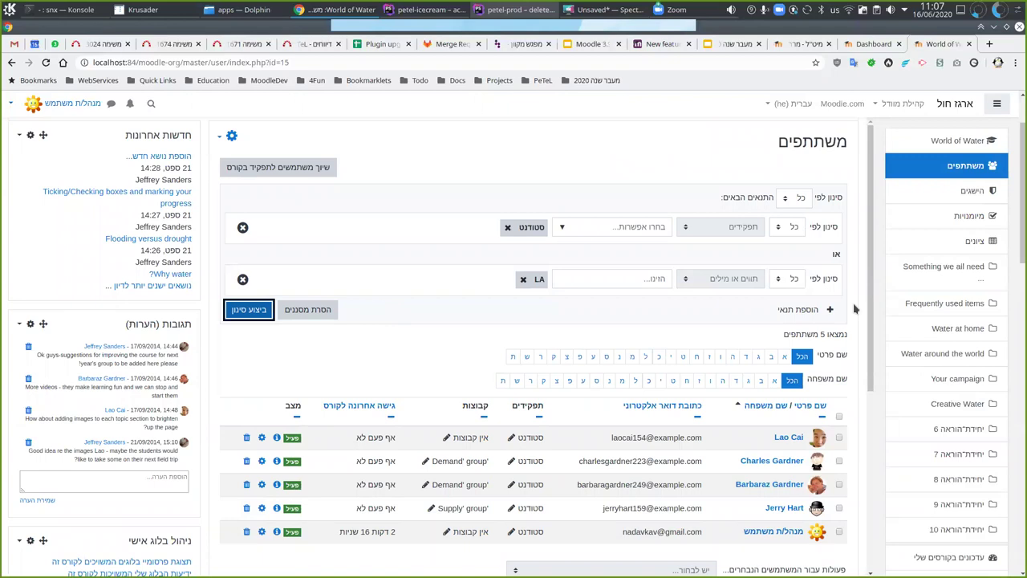
- Set the overall matching of the filter conditions to all (הכל) and view the role condition's own match options
click(798, 231)
click(835, 252)
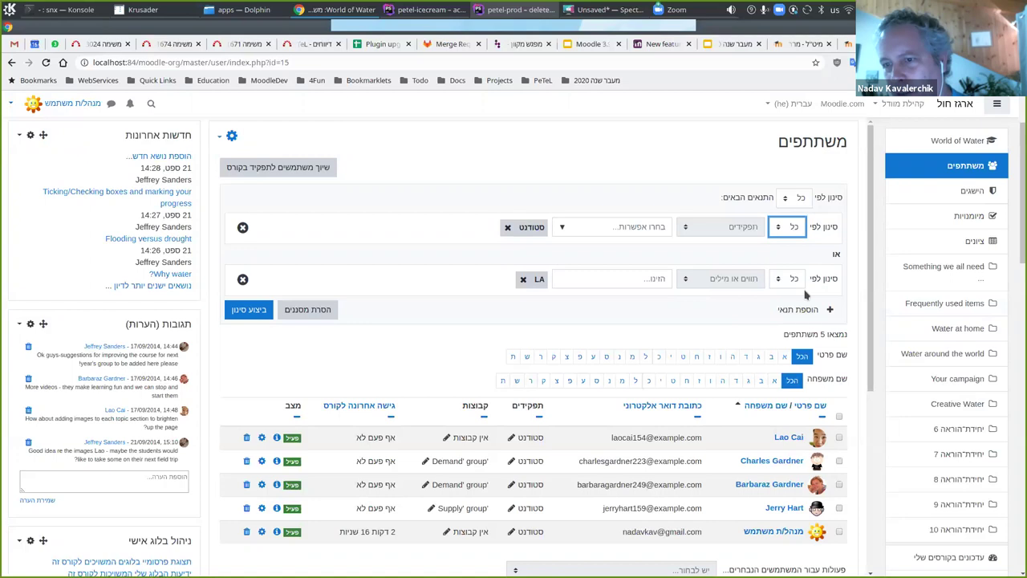
scroll(842, 309, down, 1)
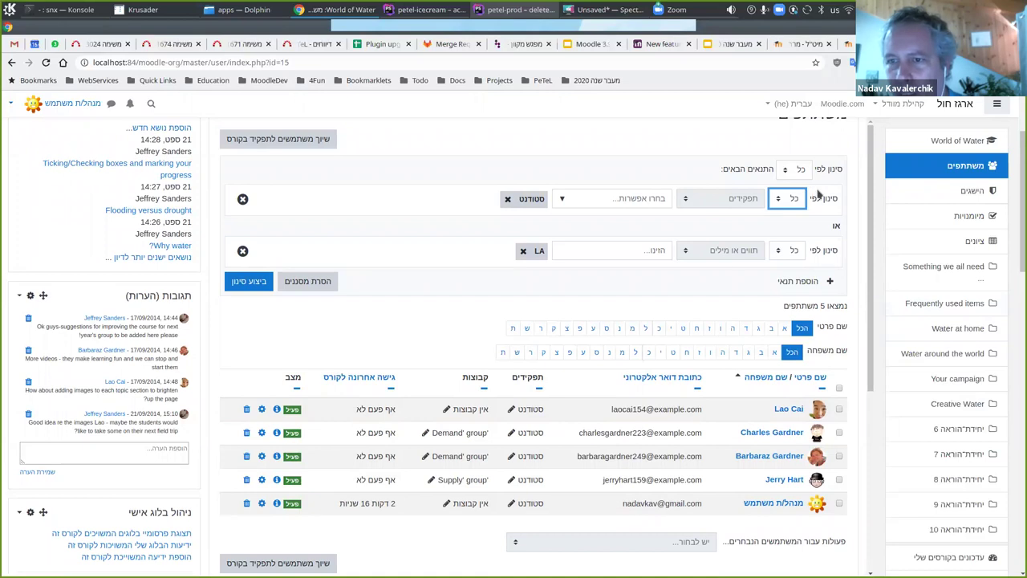
click(802, 171)
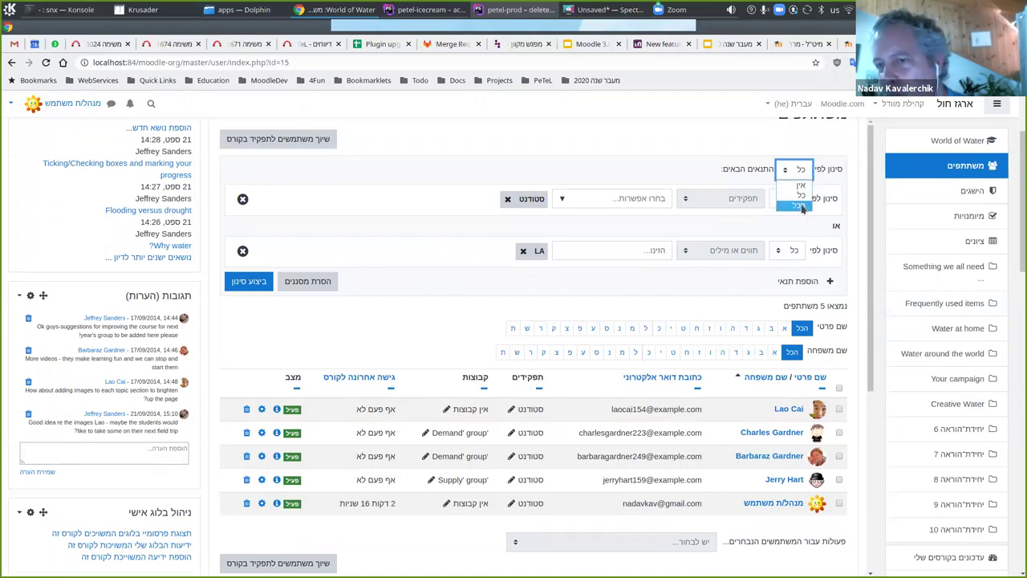
click(800, 206)
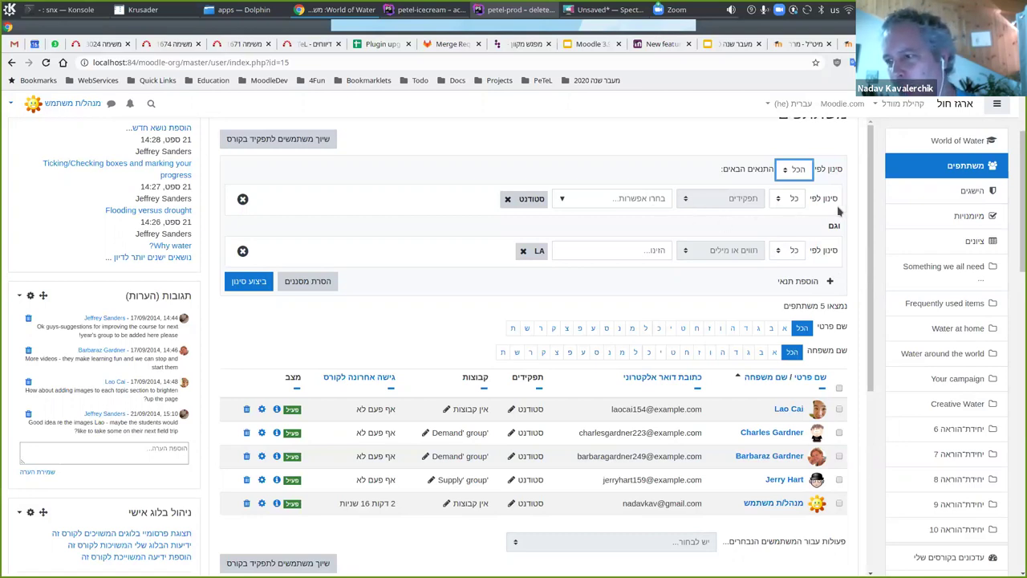
click(793, 200)
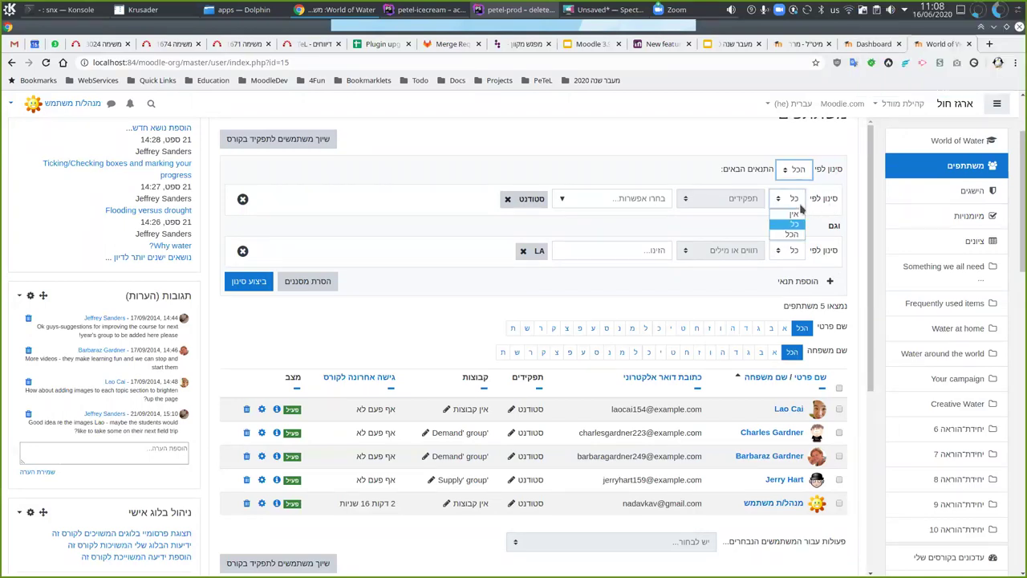
click(754, 207)
- Set the overall matching of the filter conditions to any (כל) and review the role condition's own match options
click(798, 170)
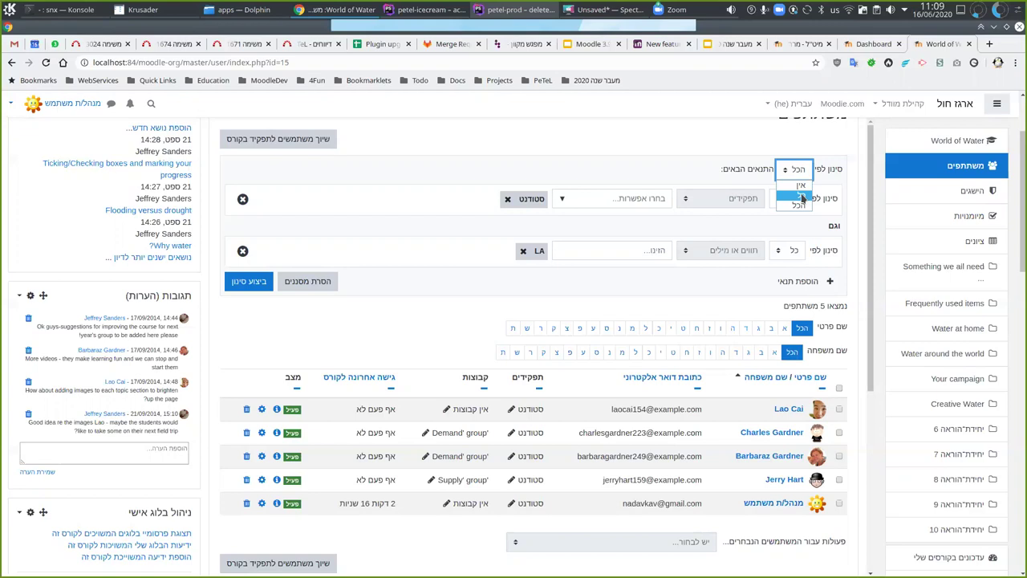
click(801, 196)
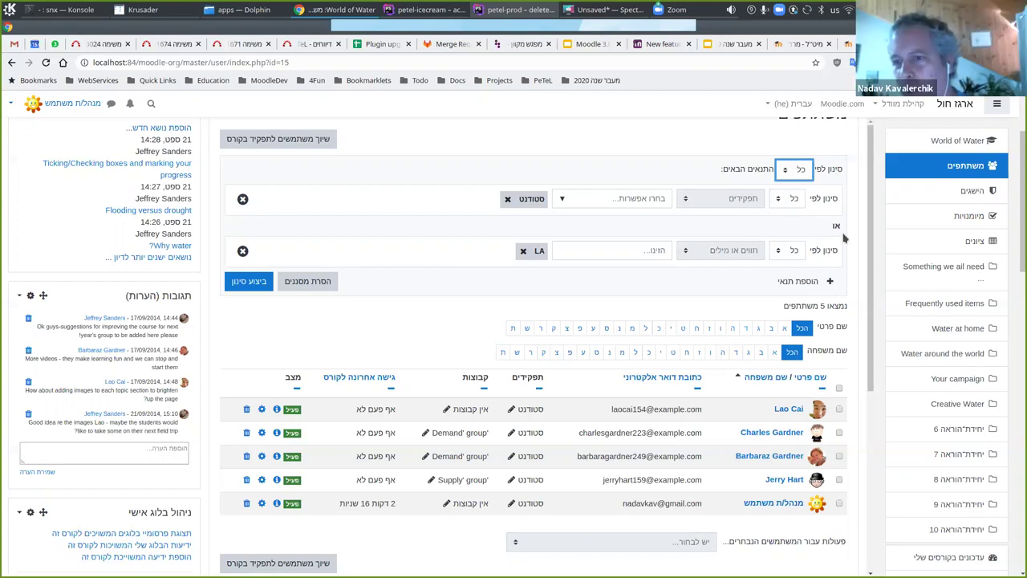
click(800, 204)
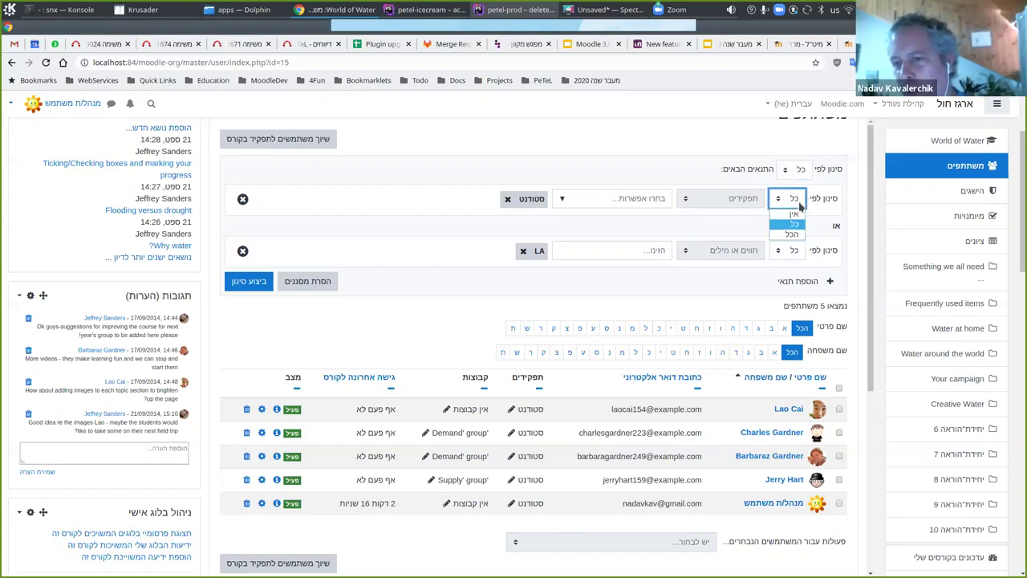
click(788, 213)
click(853, 213)
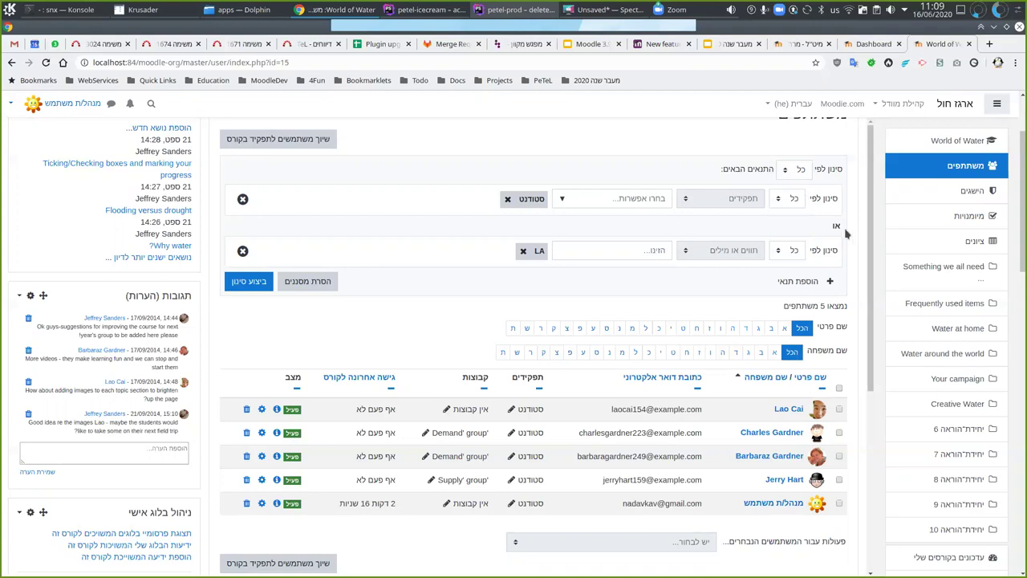
click(803, 170)
click(801, 195)
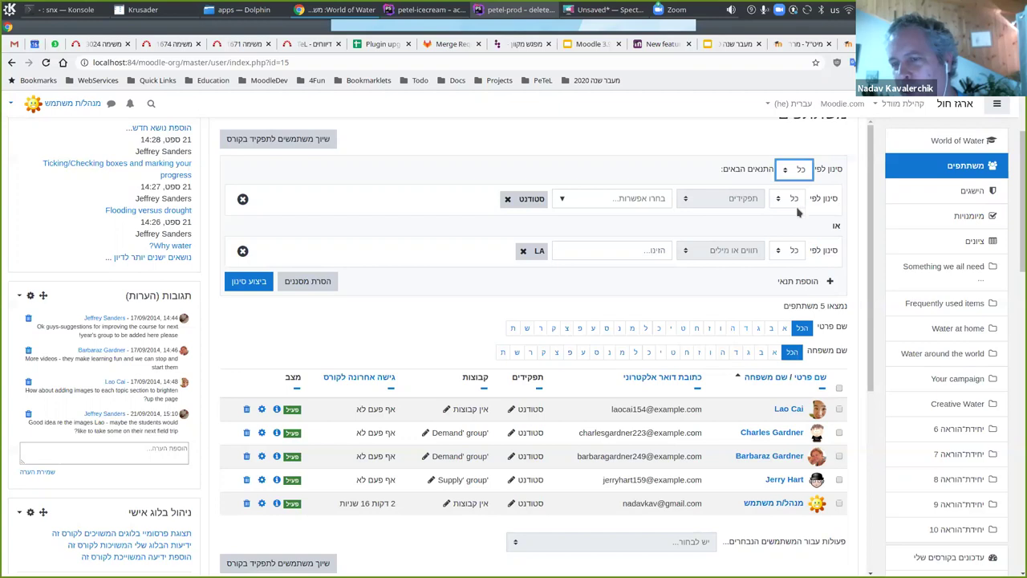
click(801, 204)
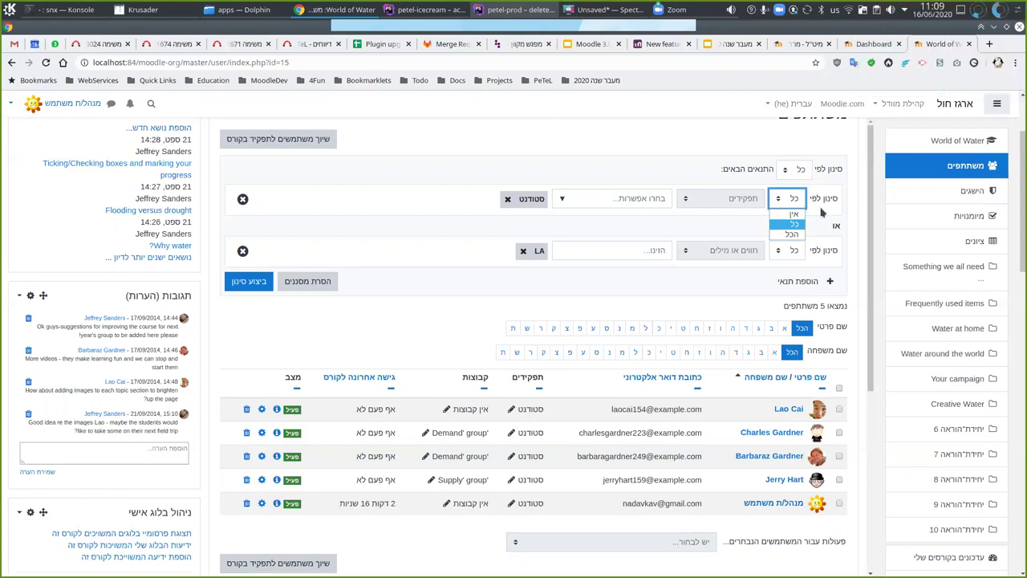
click(820, 212)
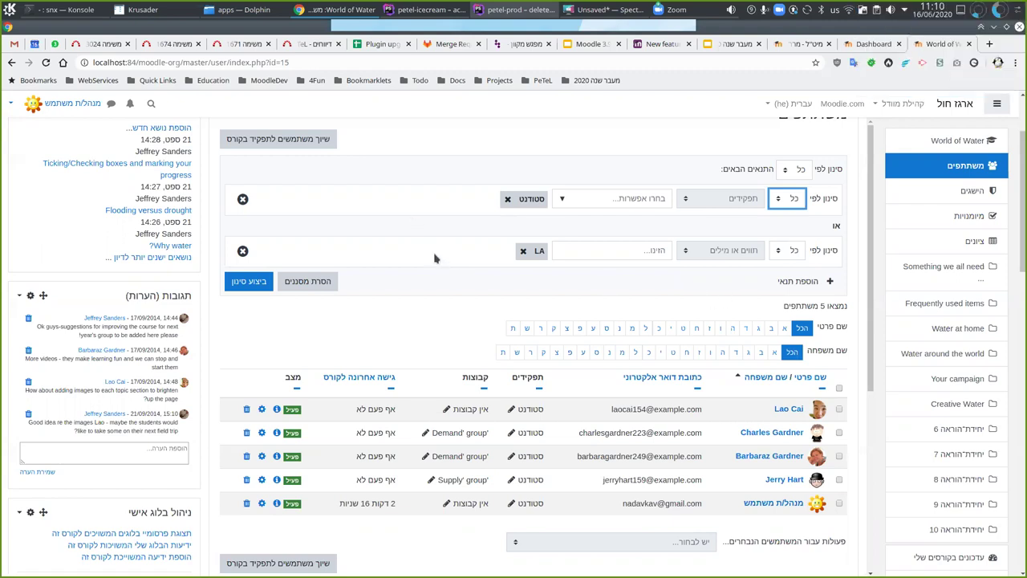
- Switch the site language from Hebrew to English (en) on the World of Water participants page
scroll(433, 202, up, 3)
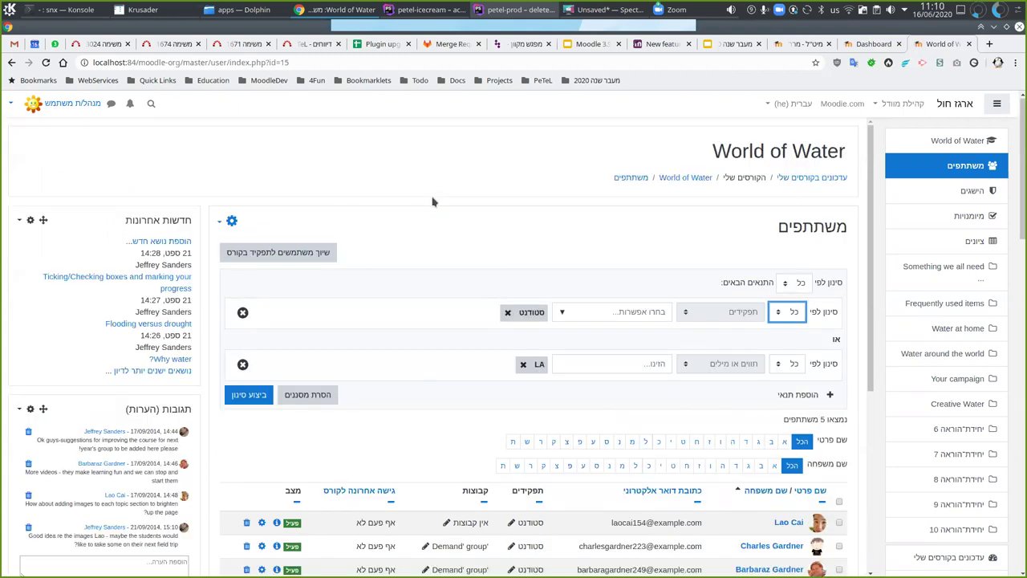
click(799, 109)
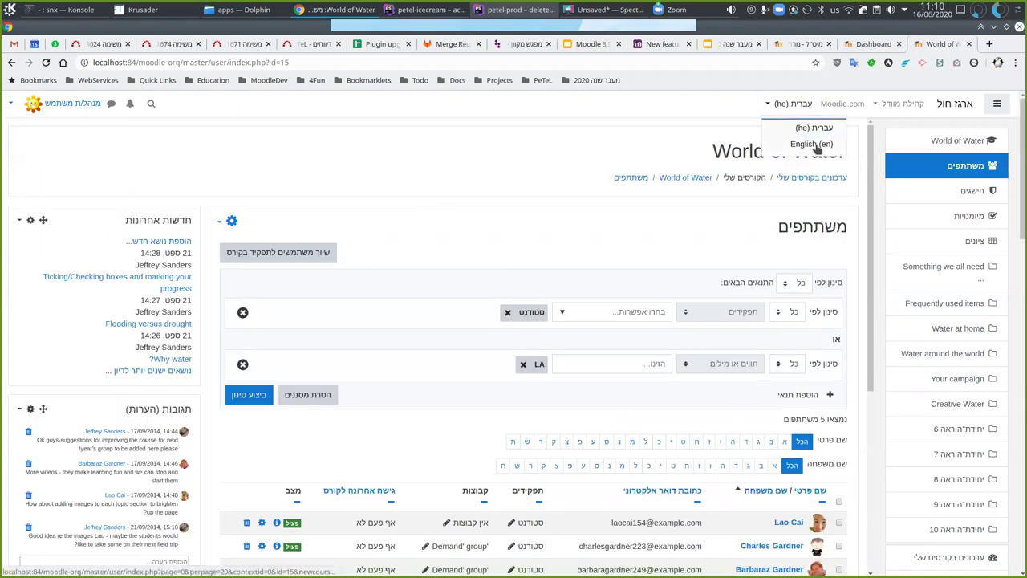
click(794, 140)
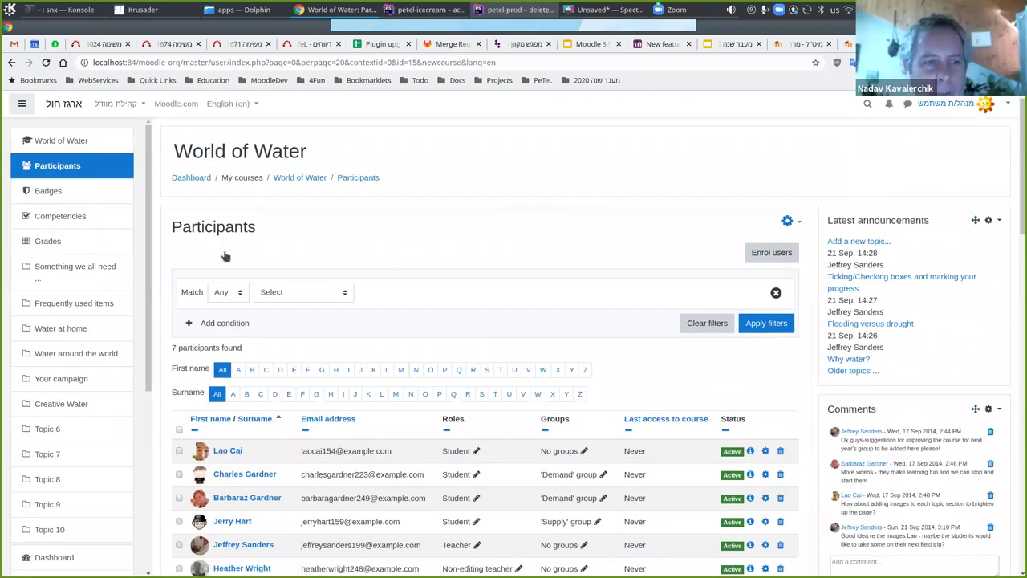
- View the participants filter's match options, then set the condition to Keyword with the value CH
scroll(226, 256, down, 1)
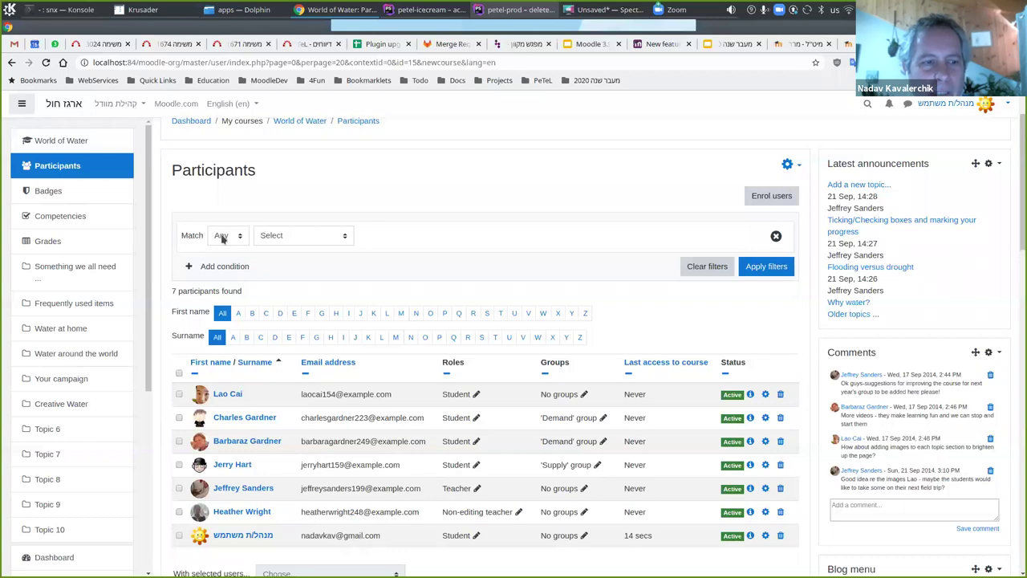
click(223, 238)
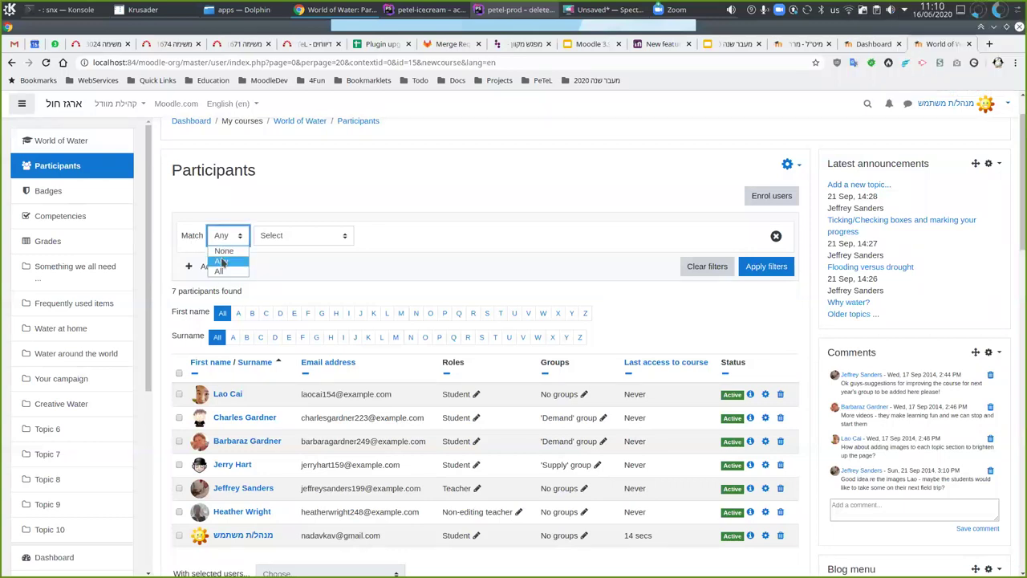
click(311, 237)
click(306, 241)
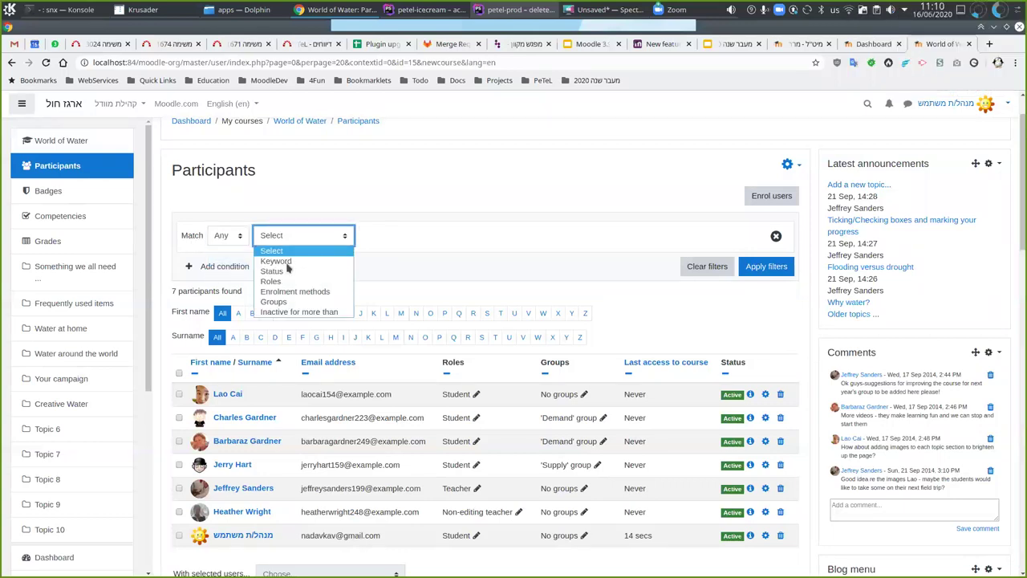
click(282, 261)
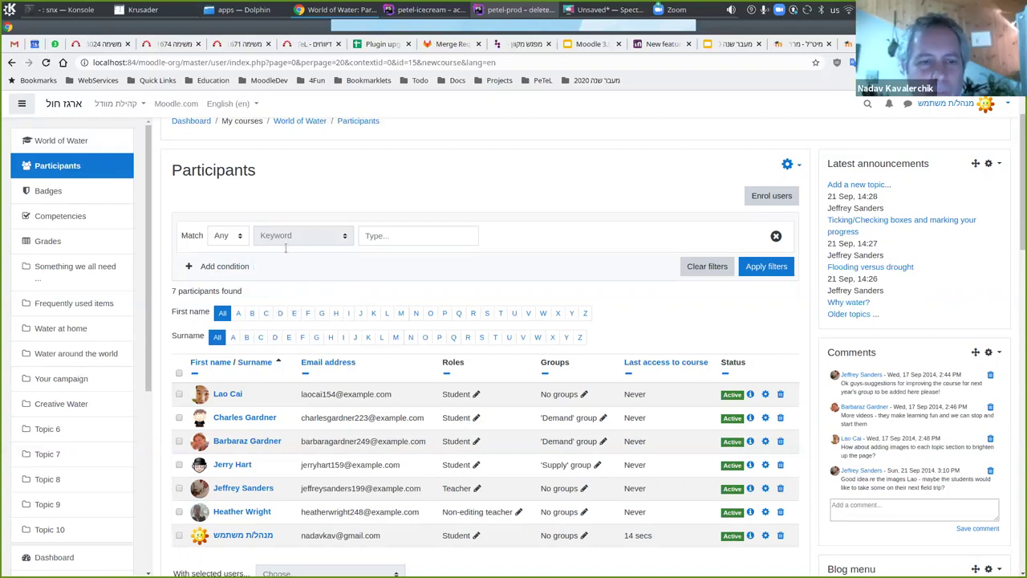
click(397, 236)
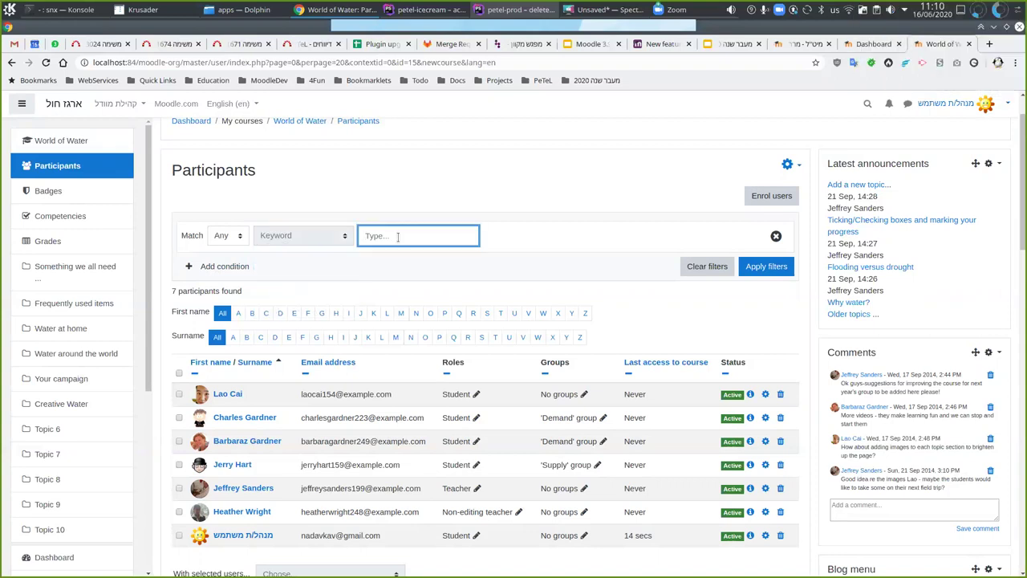
text(CH)
key(Return)
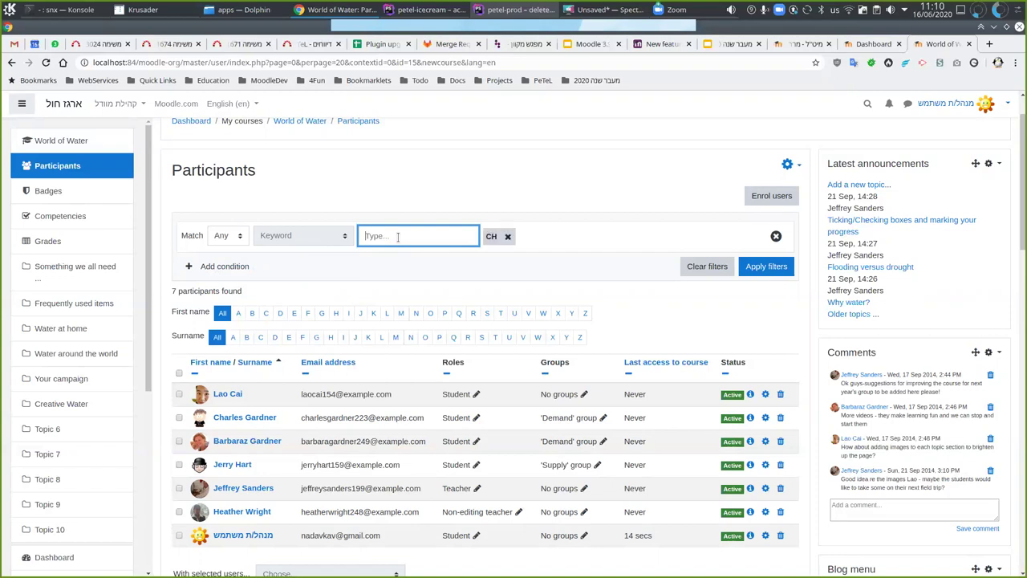
- Add a second filter condition and try the overall match options, leaving the overall matching at Any
click(223, 268)
click(218, 227)
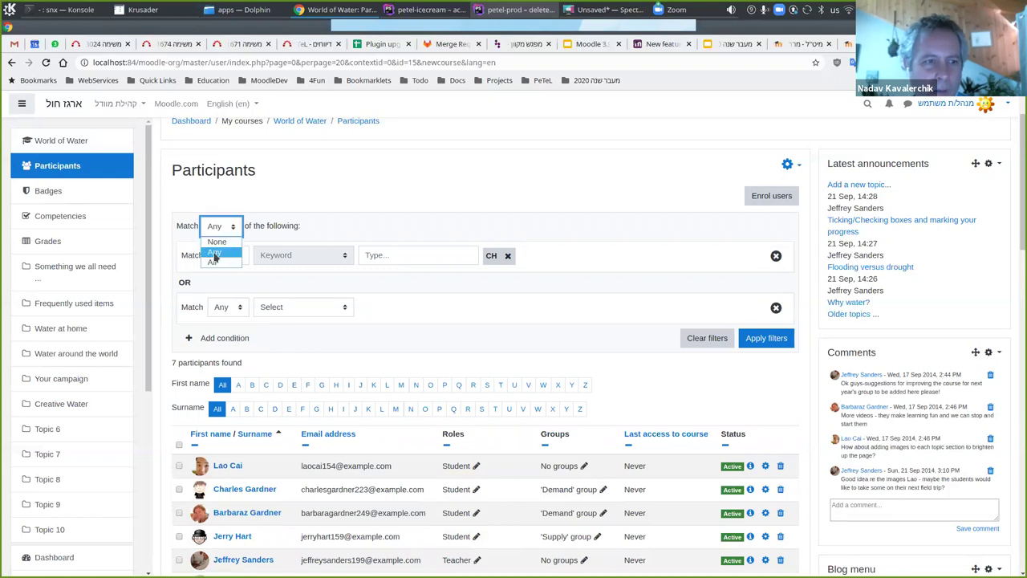
click(211, 262)
click(215, 232)
click(211, 255)
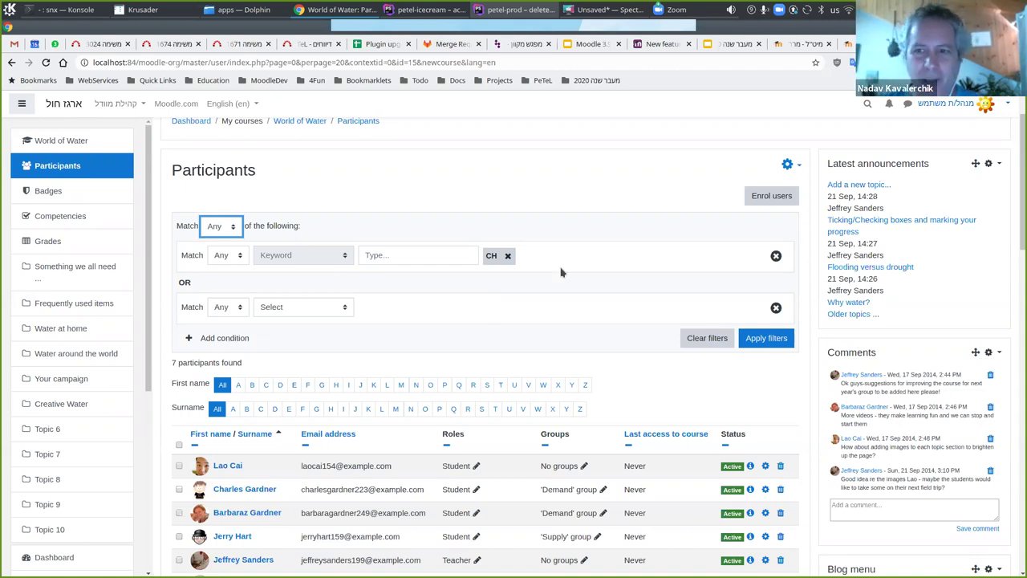
- Switch to the Moodle 3.9 New features documentation and review the Book navigation and Accessibility entries for all users
click(663, 45)
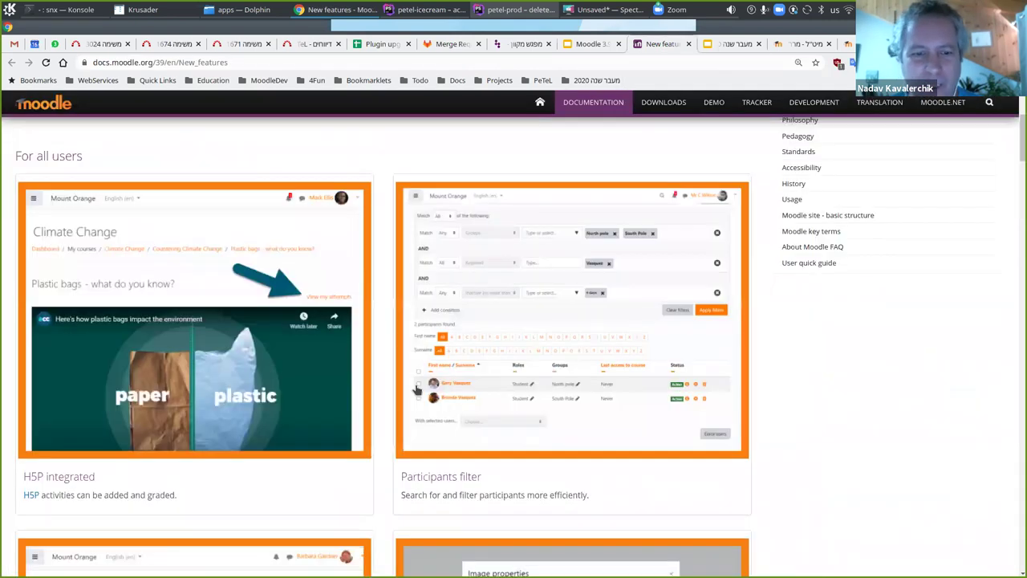
scroll(390, 425, down, 2)
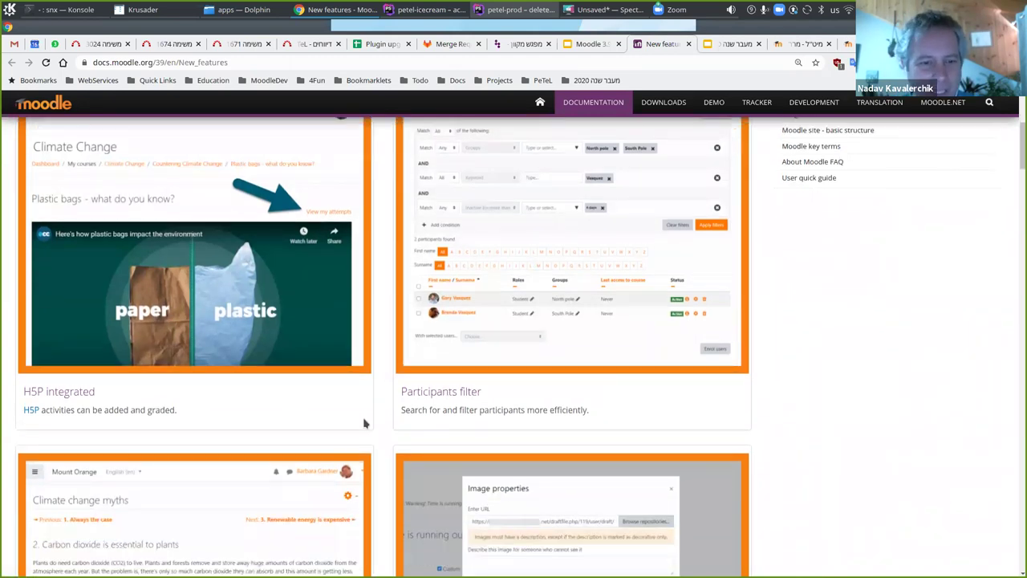
scroll(373, 421, down, 4)
scroll(385, 419, down, 3)
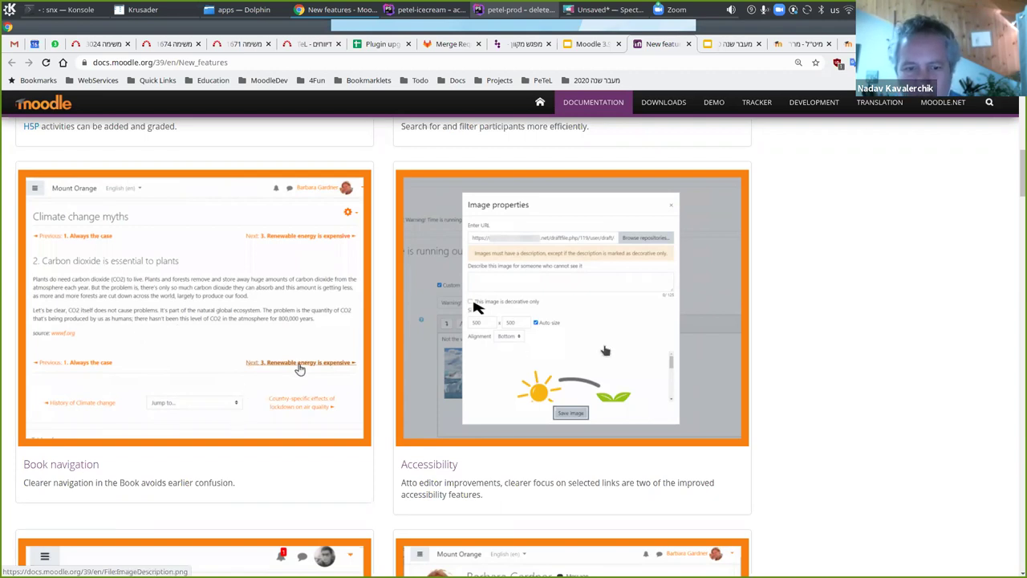
scroll(604, 351, down, 1)
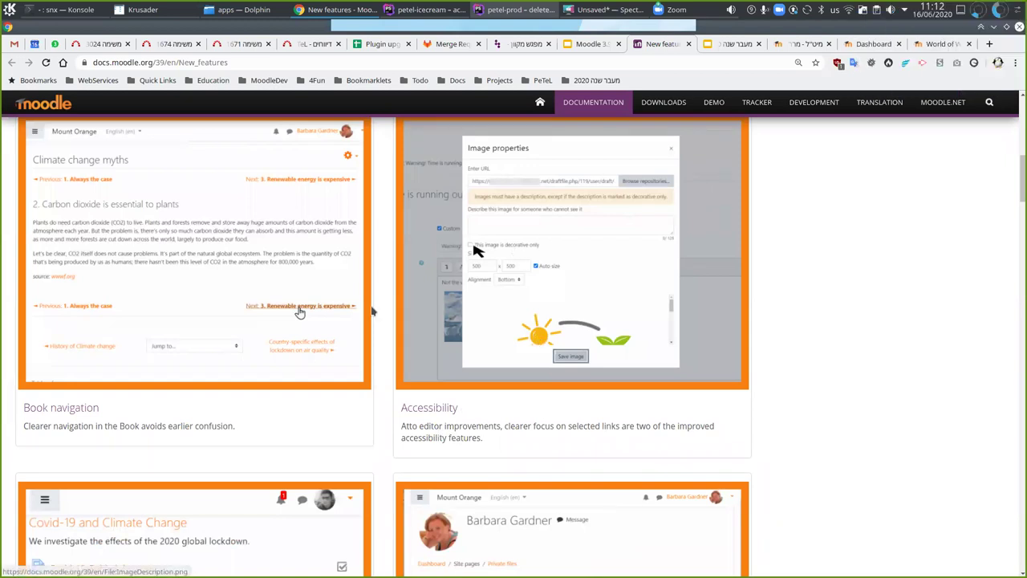
scroll(371, 311, up, 2)
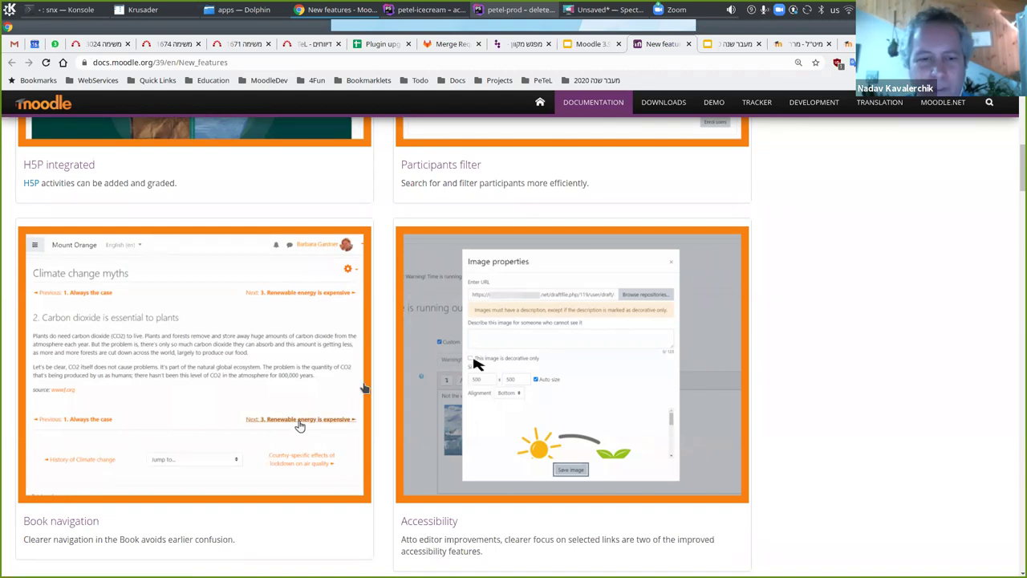
scroll(381, 427, down, 3)
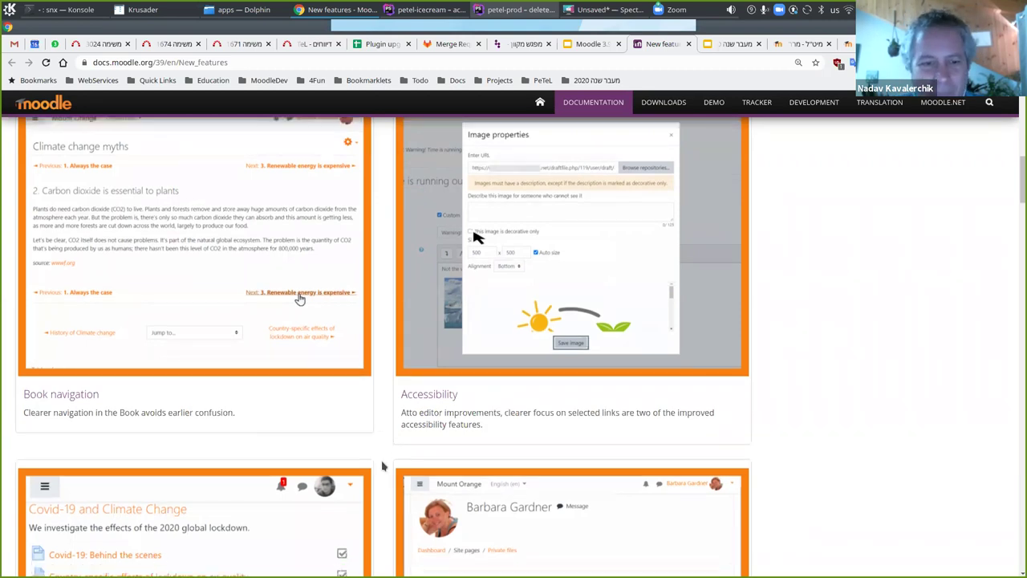
- Review the "Go to top!" and "Bulk delete private files" entries, highlighting the bulk delete heading
scroll(382, 466, down, 3)
scroll(382, 466, down, 2)
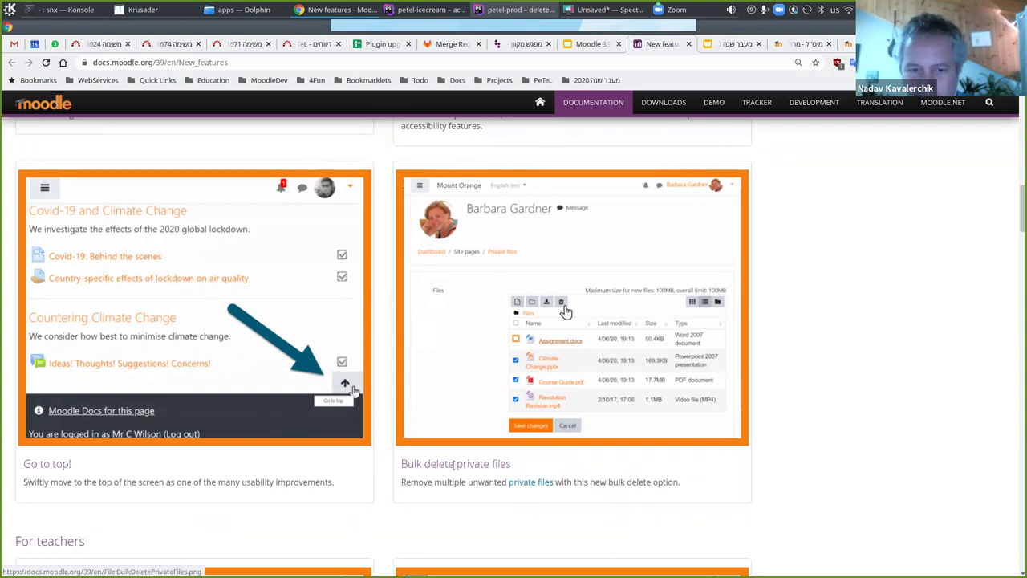
drag(414, 464, 501, 465)
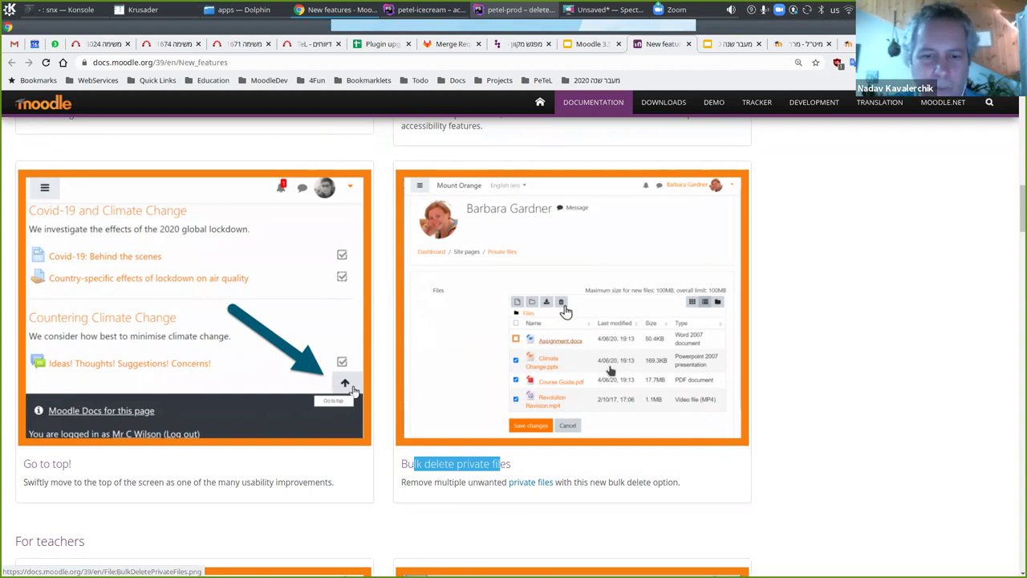
scroll(544, 326, down, 1)
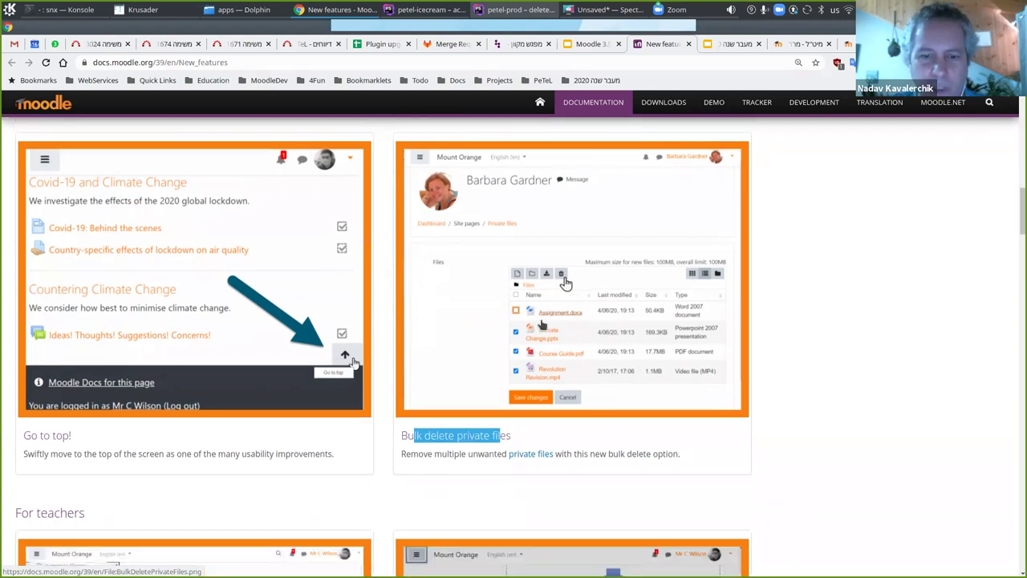
click(455, 434)
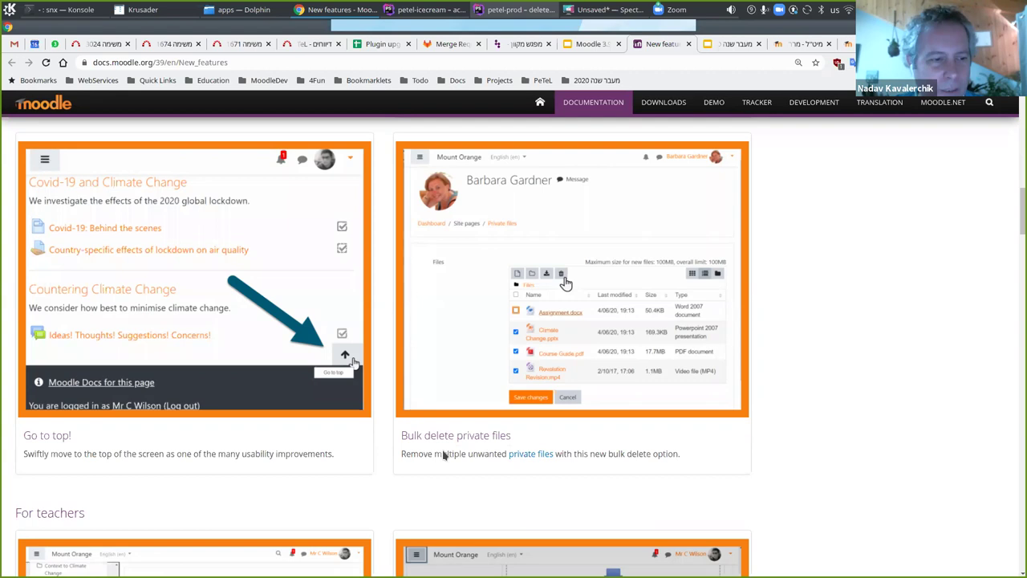
- Examine the For teachers section of the new features and highlight the "Content bank for H5P" heading
scroll(440, 451, down, 3)
scroll(389, 413, down, 5)
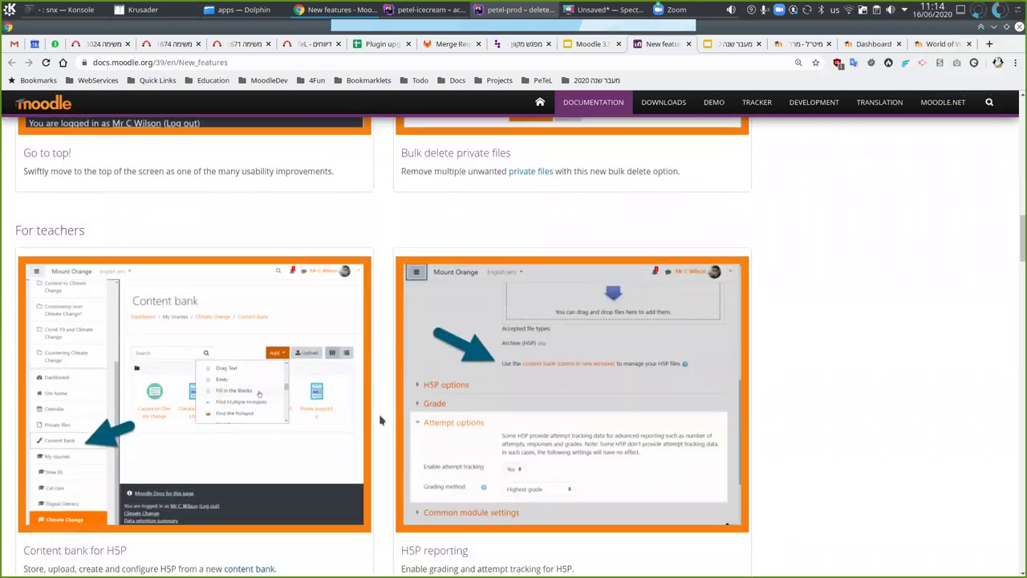
scroll(381, 420, up, 7)
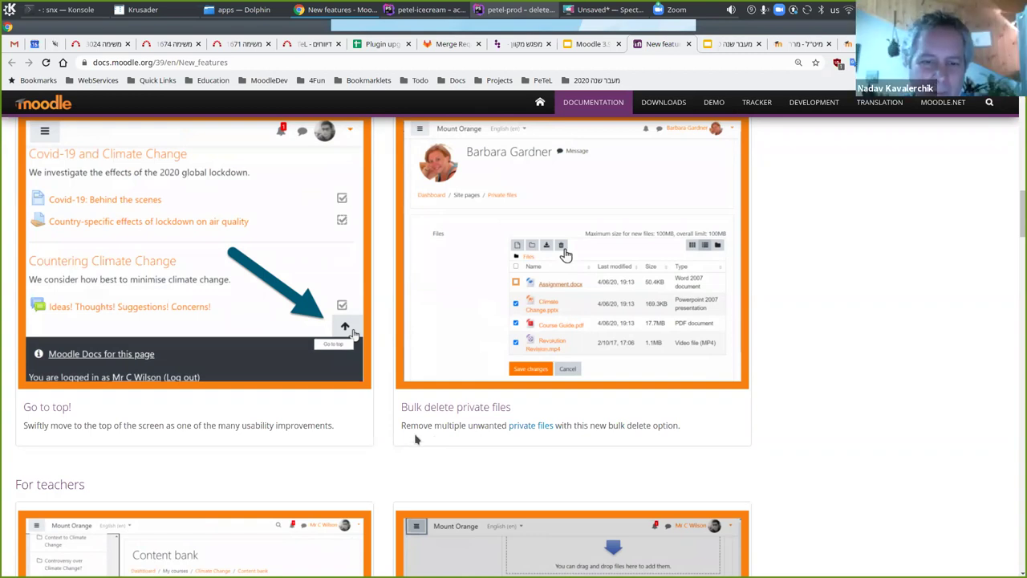
scroll(385, 477, down, 1)
scroll(384, 483, down, 5)
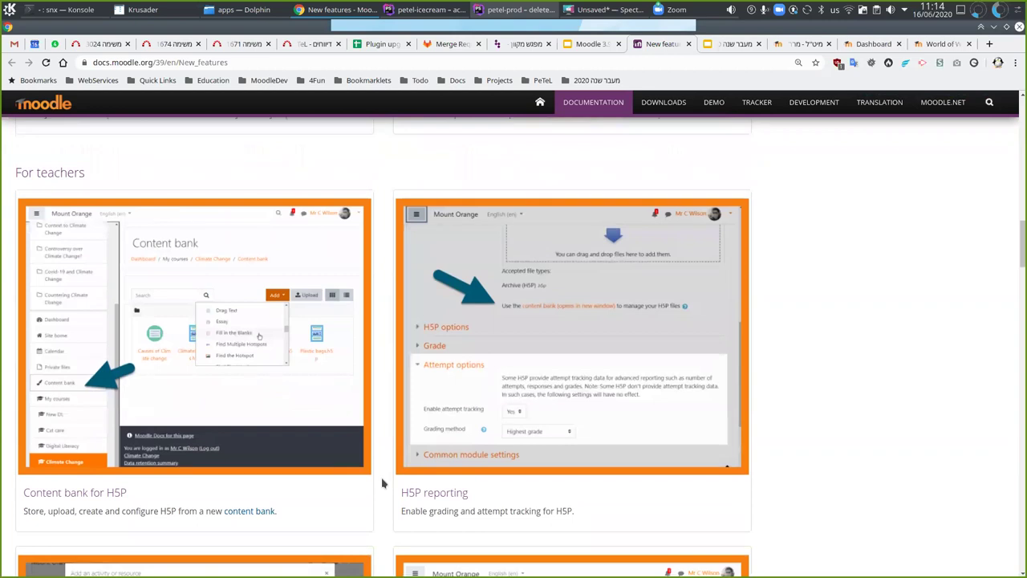
triple_click(35, 492)
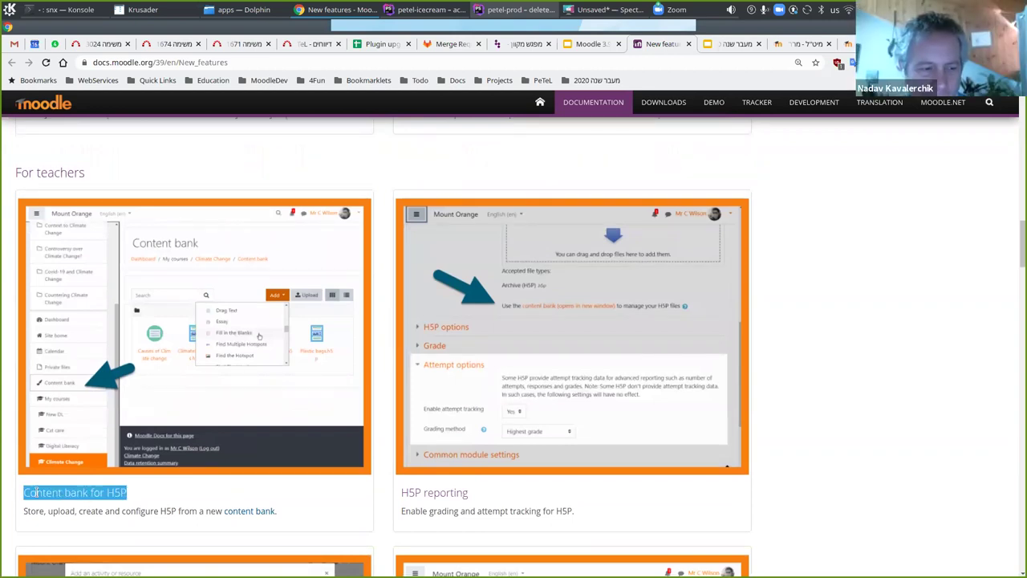
double_click(39, 493)
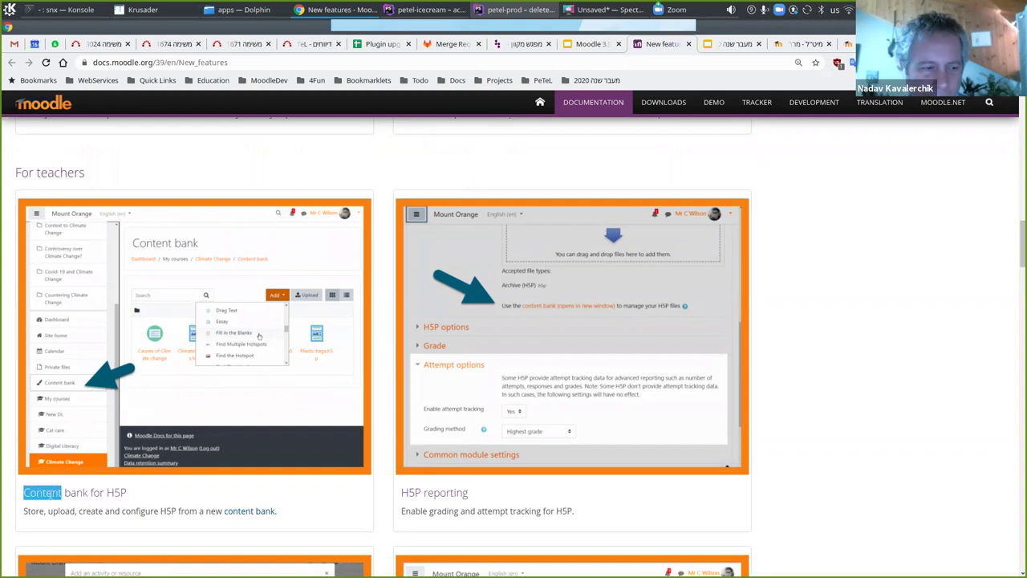
click(22, 493)
drag(22, 491, 88, 493)
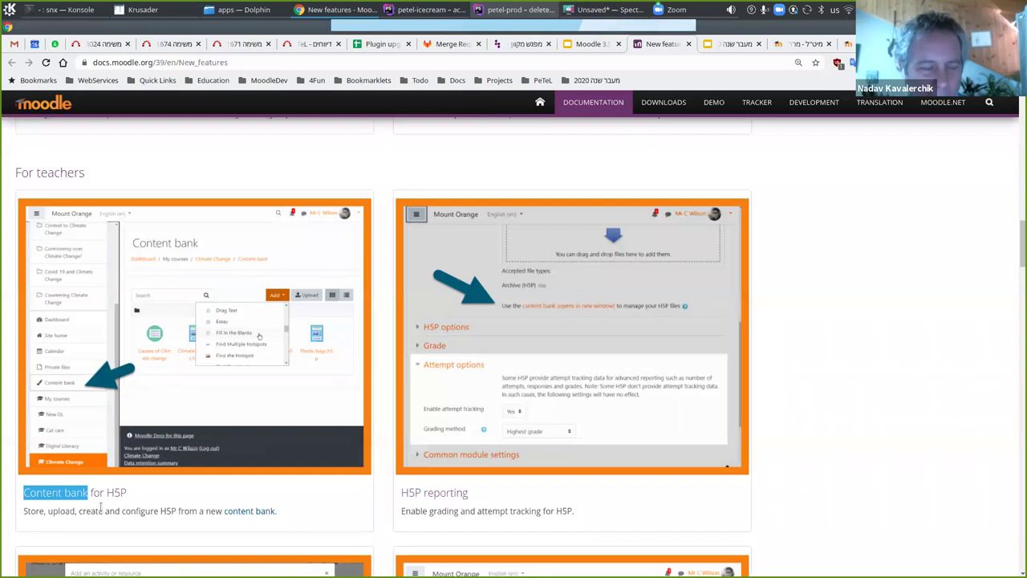
click(47, 492)
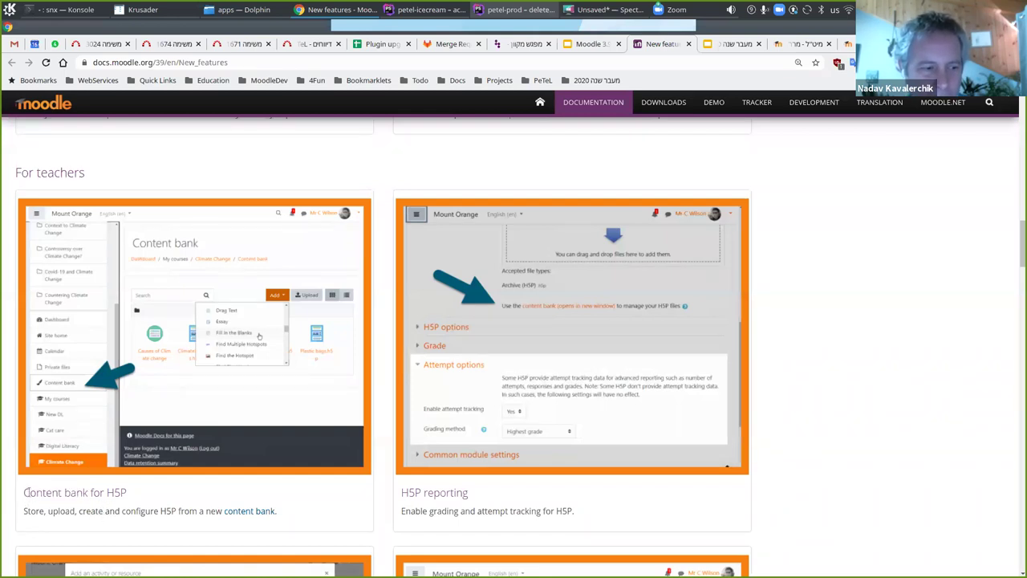
- Highlight "Content bank" in the H5P entry's heading and locate the Content bank link in the World of Water course navigation
drag(24, 492, 87, 495)
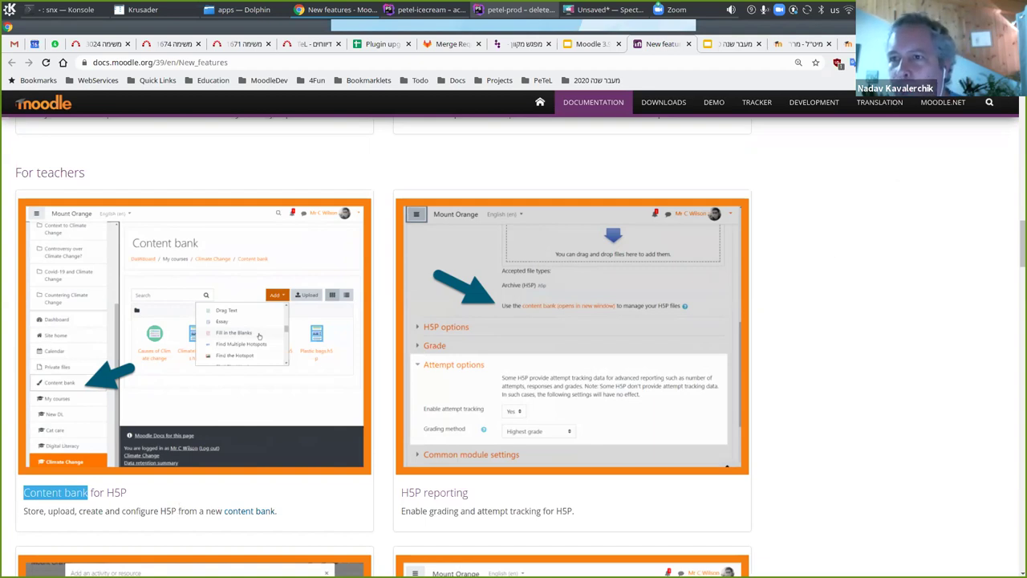
key(ctrl+Tab)
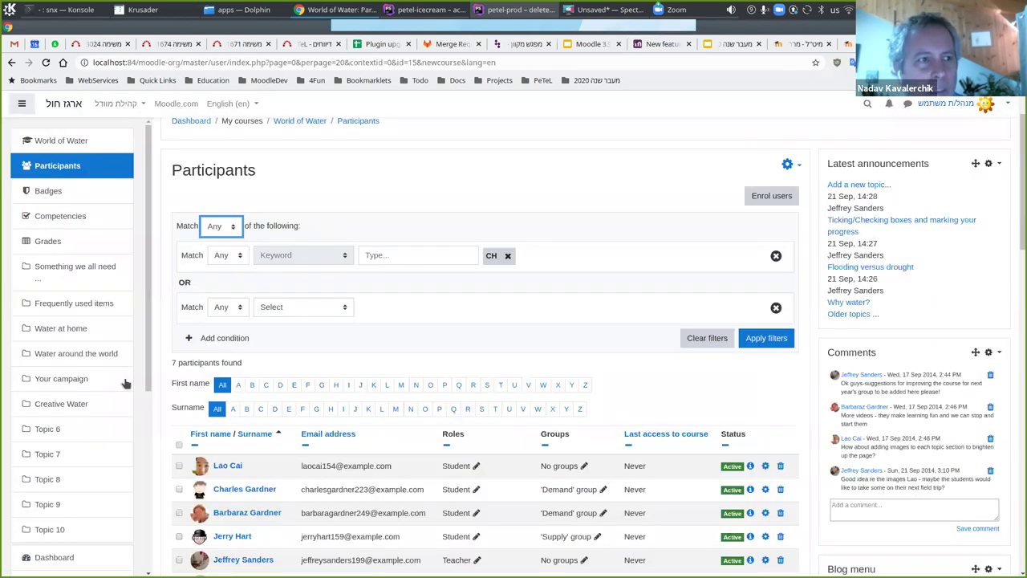
scroll(102, 392, down, 4)
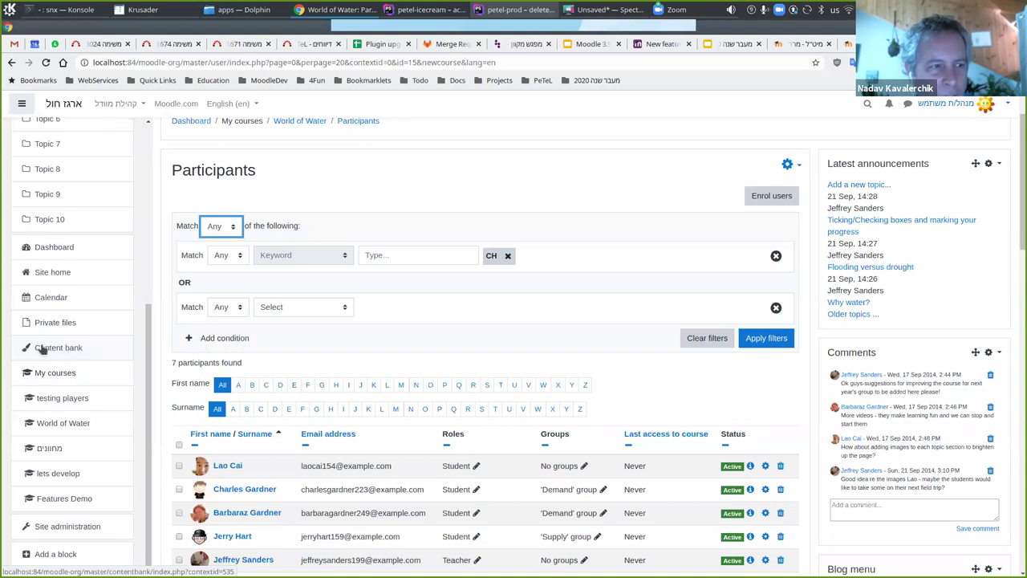
scroll(79, 302, up, 5)
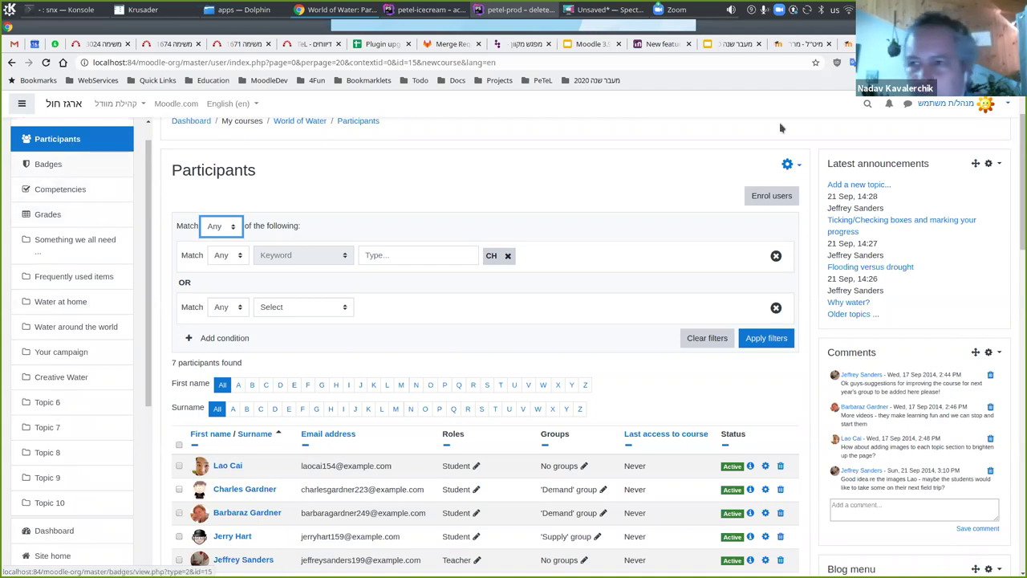
- Change the site language to Hebrew and open the World of Water course's content bank
click(226, 104)
click(229, 128)
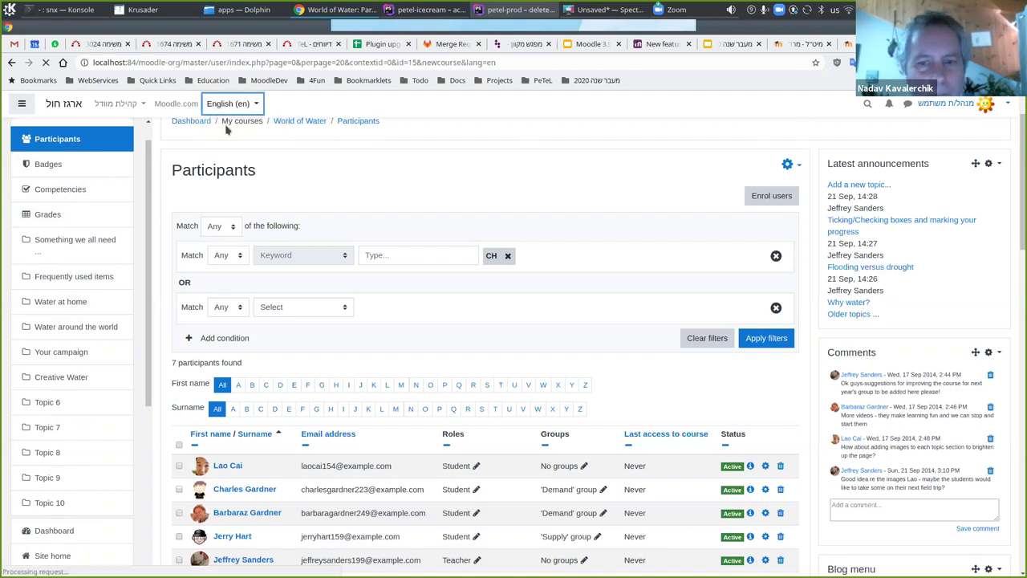
scroll(704, 318, down, 5)
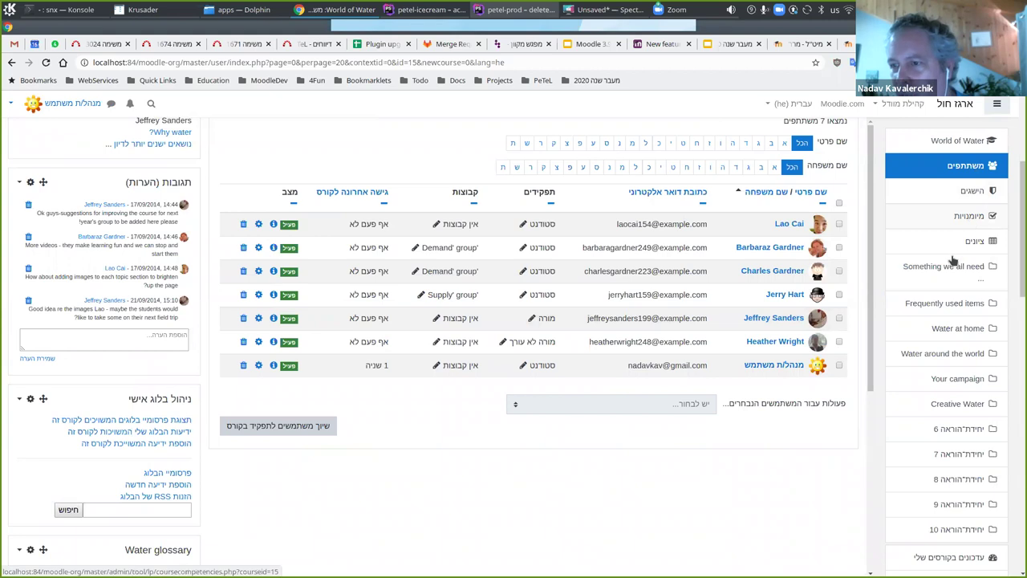
scroll(951, 275, down, 3)
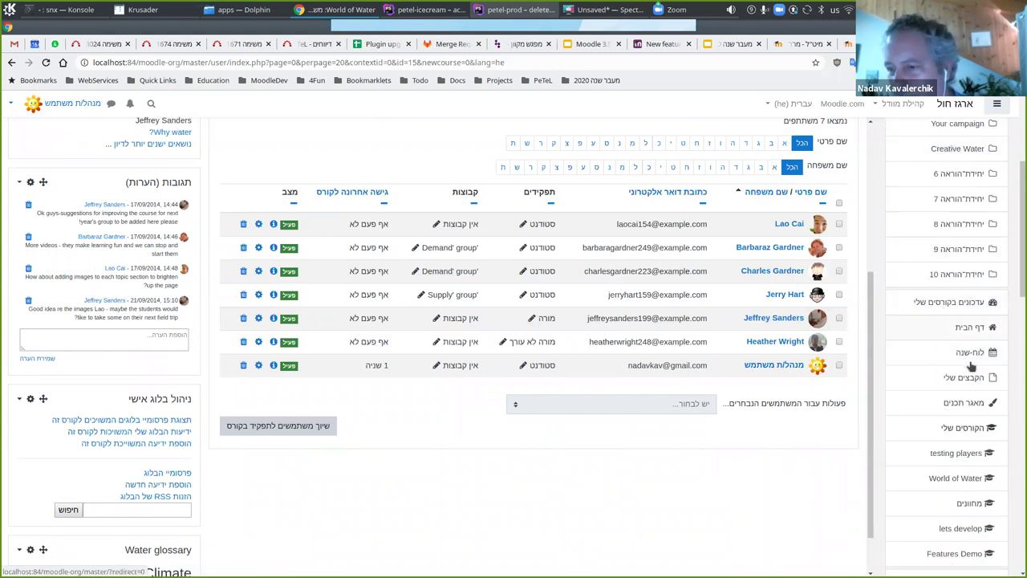
click(961, 407)
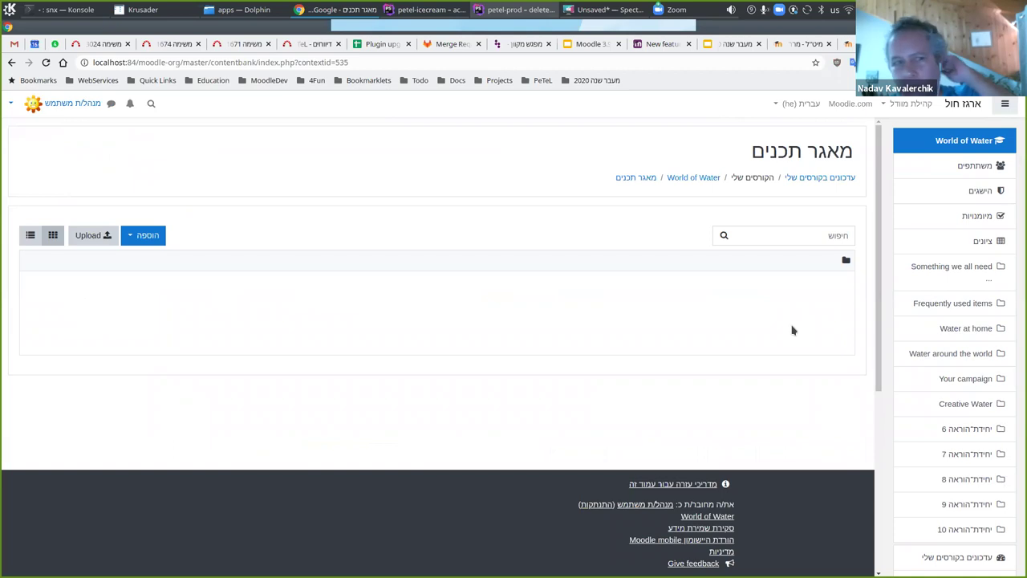
- Examine the H5P interactive content types that can be added to the content bank without choosing one
click(146, 237)
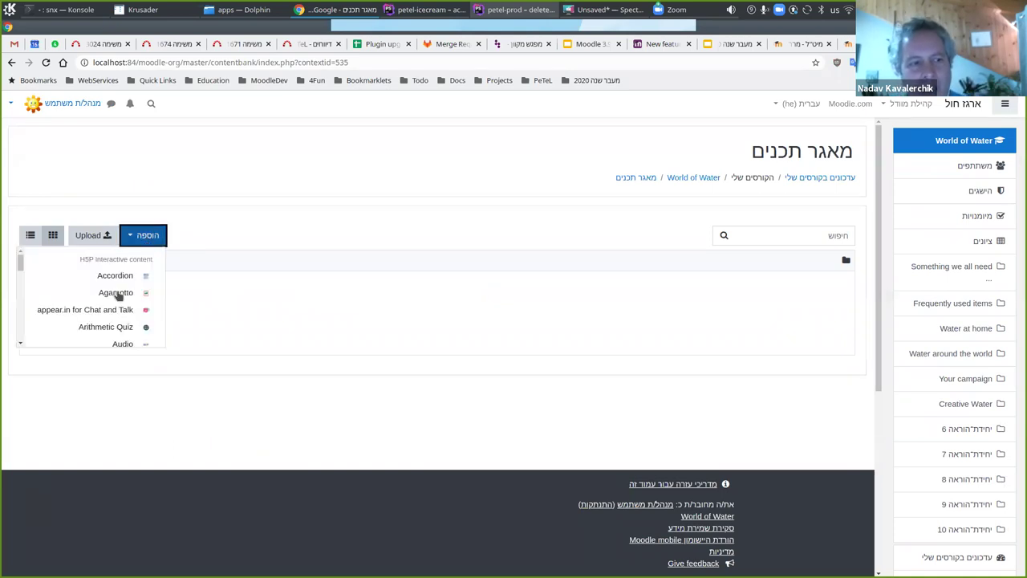
scroll(114, 306, down, 1)
scroll(115, 305, down, 3)
scroll(131, 282, up, 3)
click(154, 239)
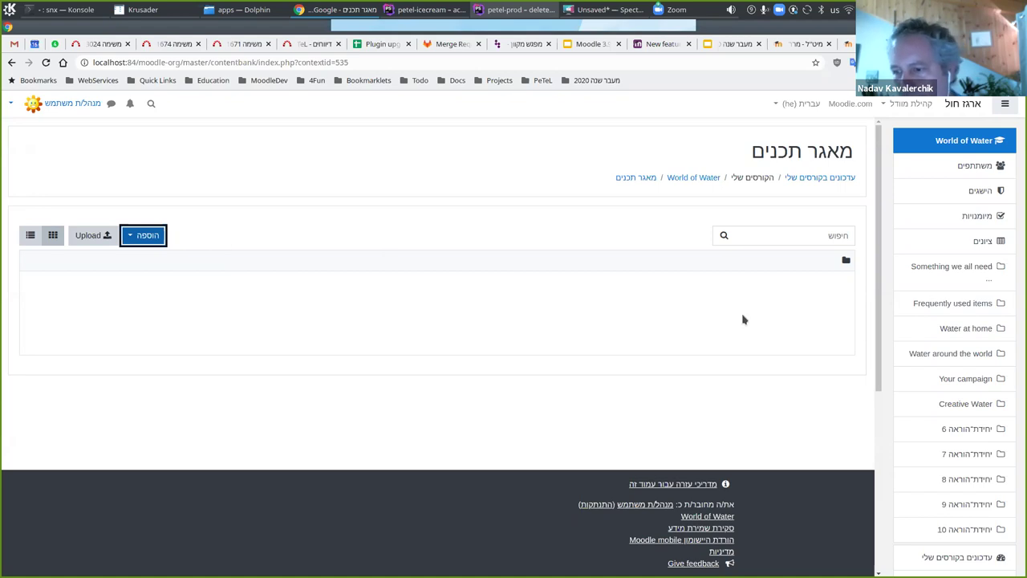
scroll(947, 401, down, 3)
scroll(946, 401, down, 1)
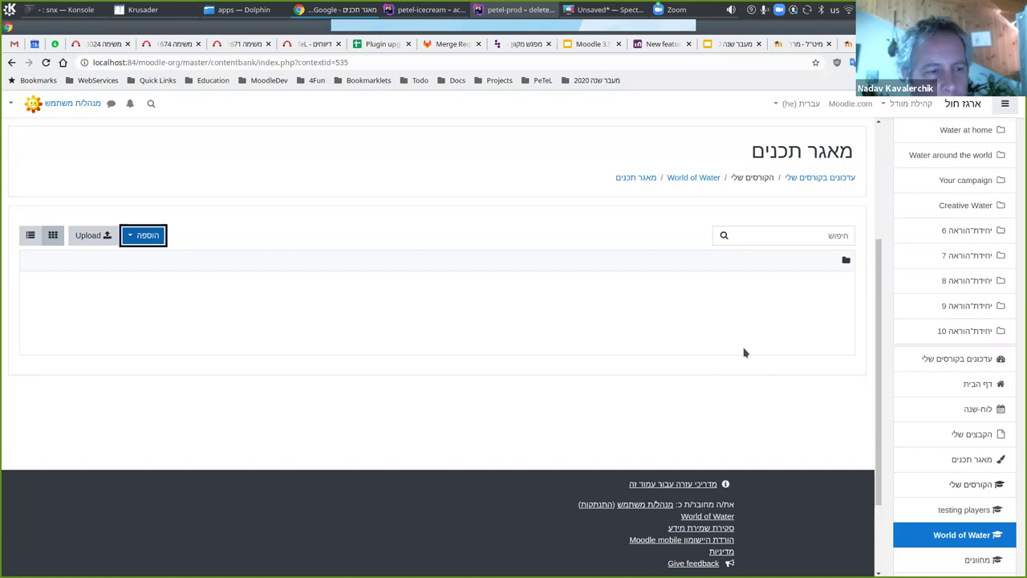
click(148, 239)
click(148, 239)
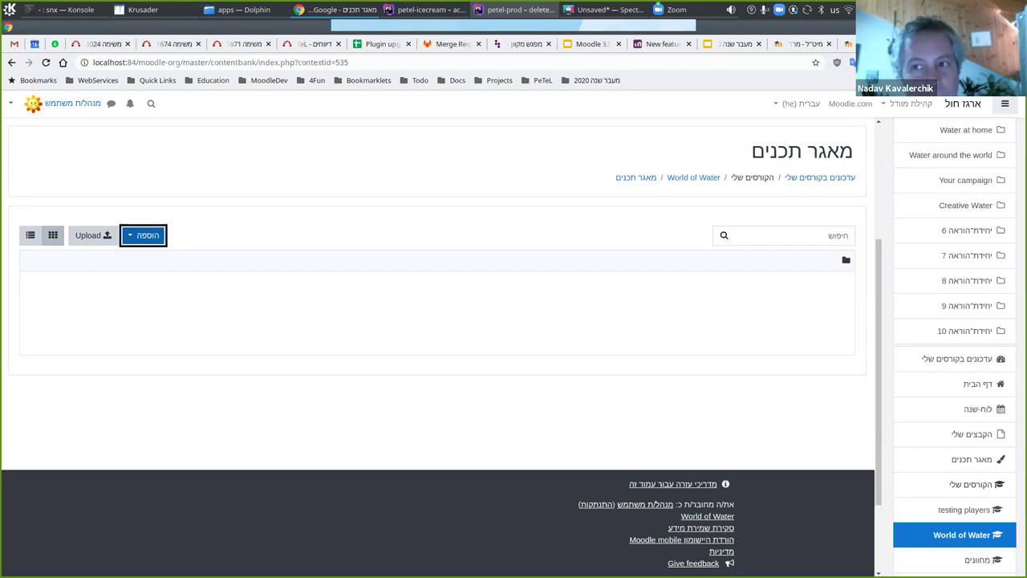
- Return to the New features documentation and highlight the "H5P reporting" heading in the For teachers section
click(658, 44)
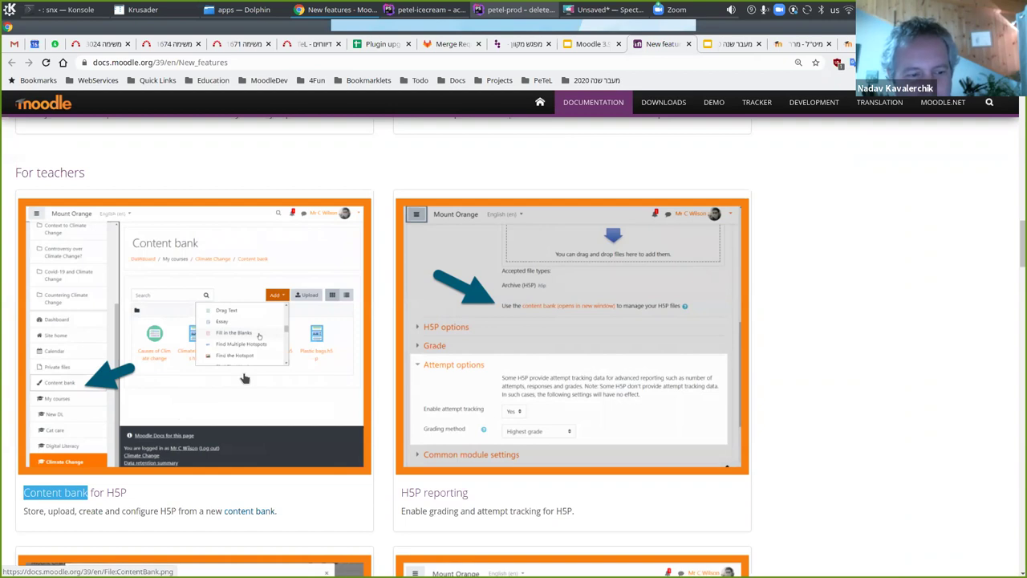
scroll(259, 395, down, 1)
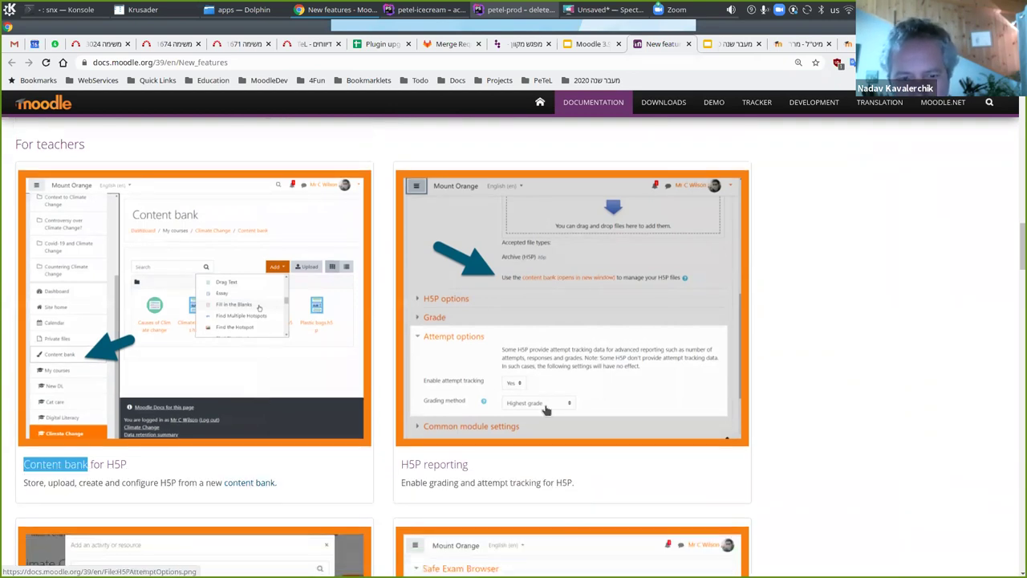
scroll(536, 422, down, 3)
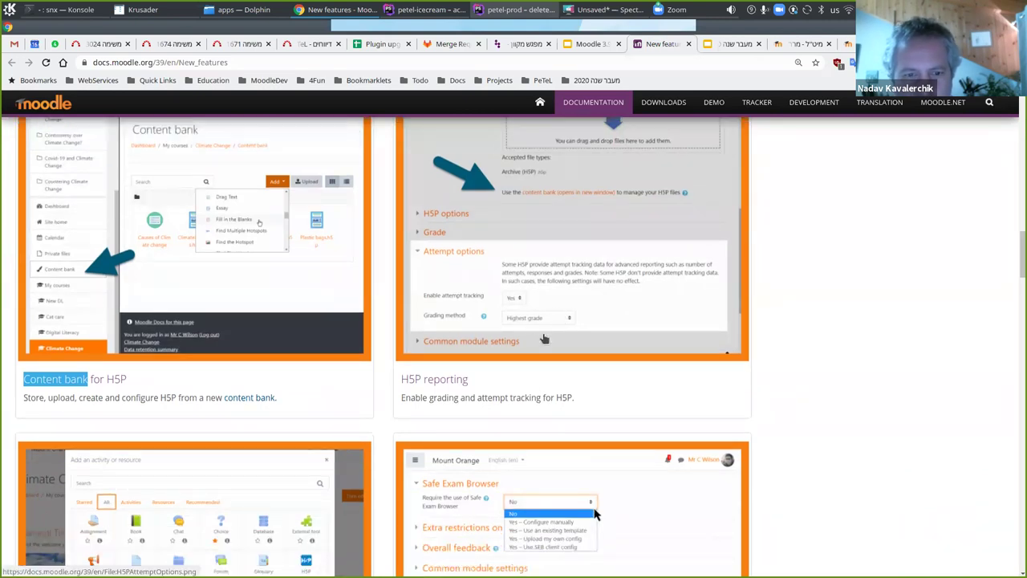
scroll(543, 339, up, 4)
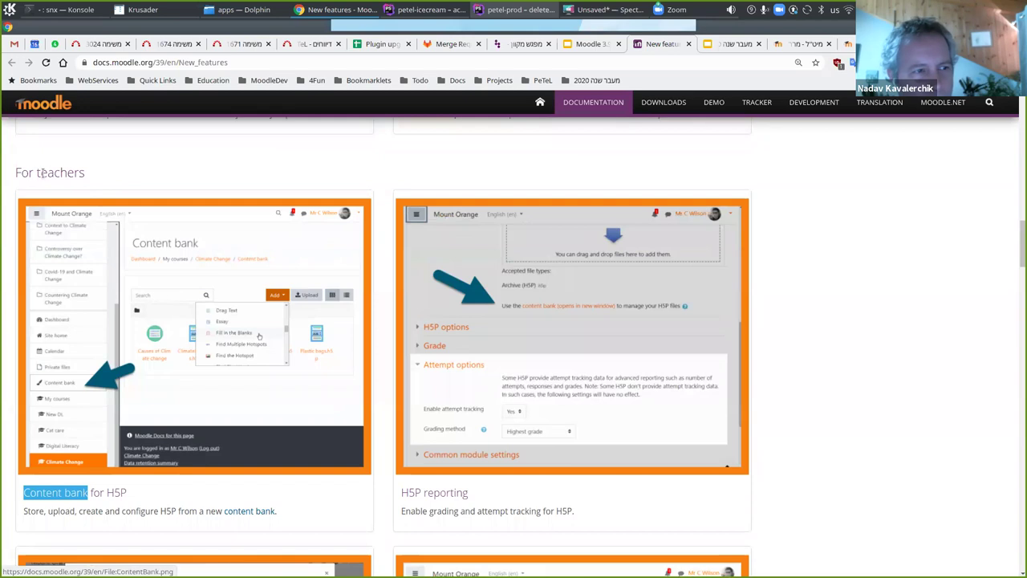
triple_click(446, 495)
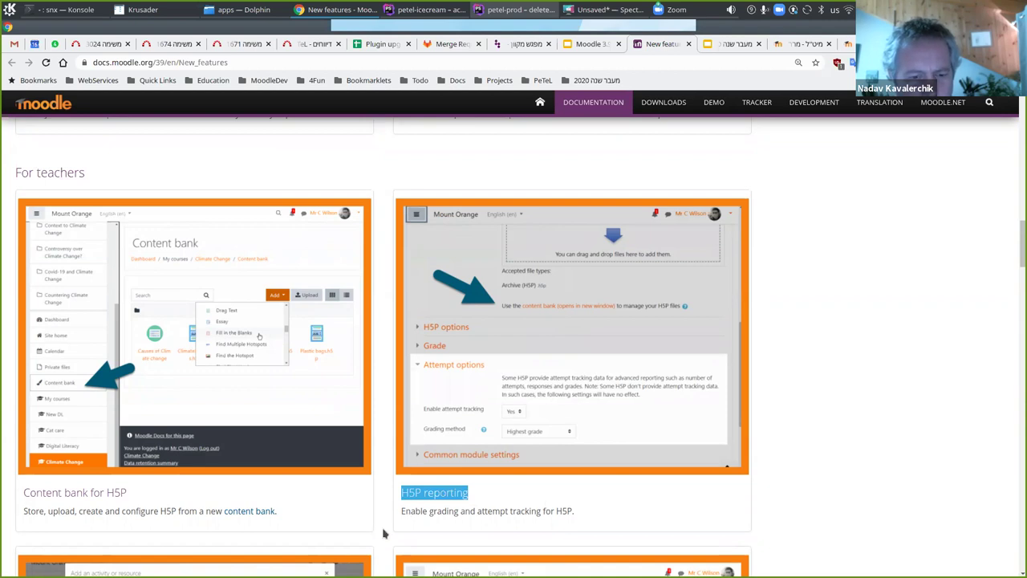
- Review the Activity chooser and Safe Exam Browser entries, highlighting the "Activity chooser" heading
scroll(383, 533, down, 2)
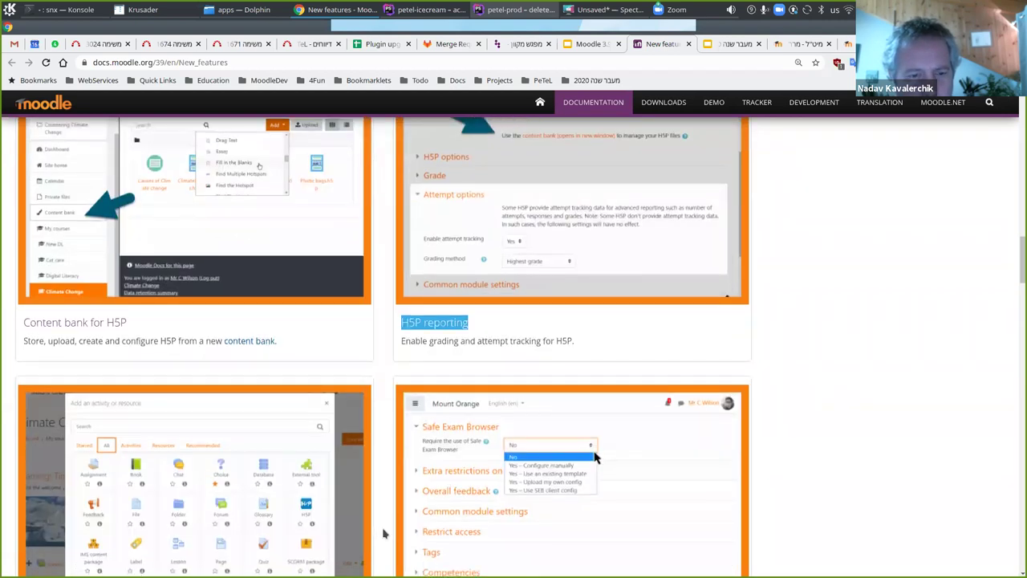
scroll(383, 533, down, 2)
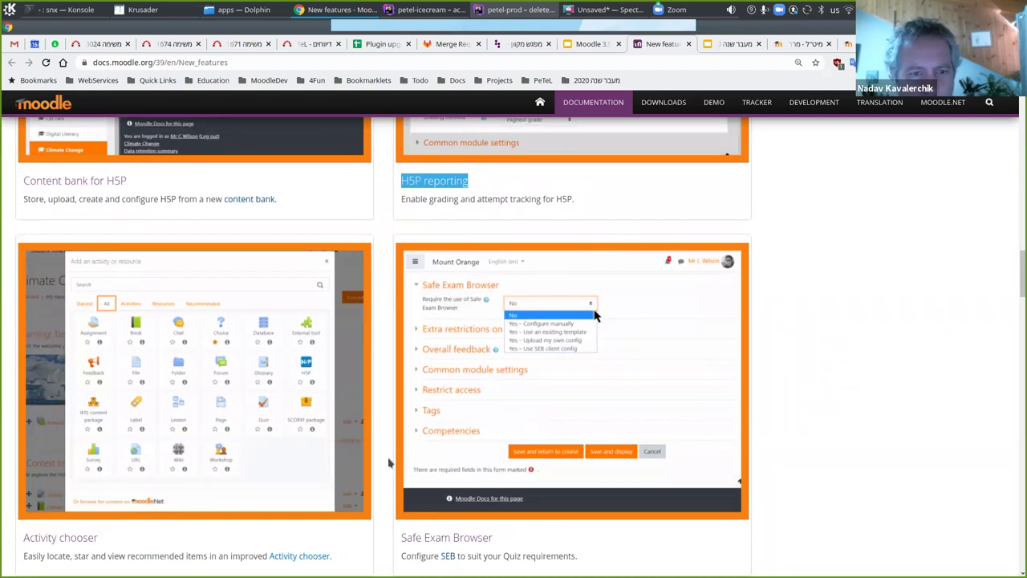
scroll(388, 462, down, 1)
scroll(389, 462, down, 1)
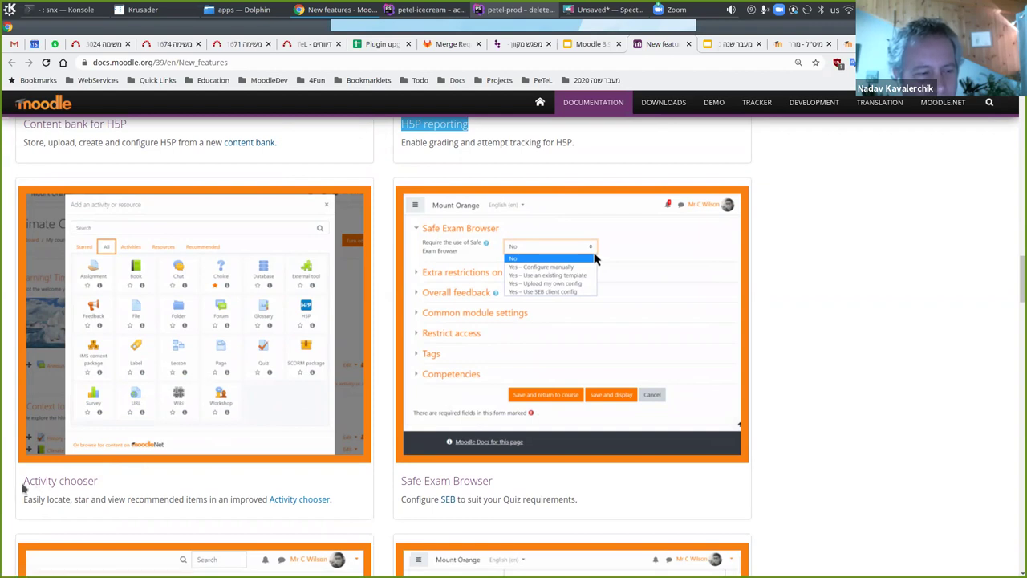
click(77, 480)
drag(23, 480, 100, 482)
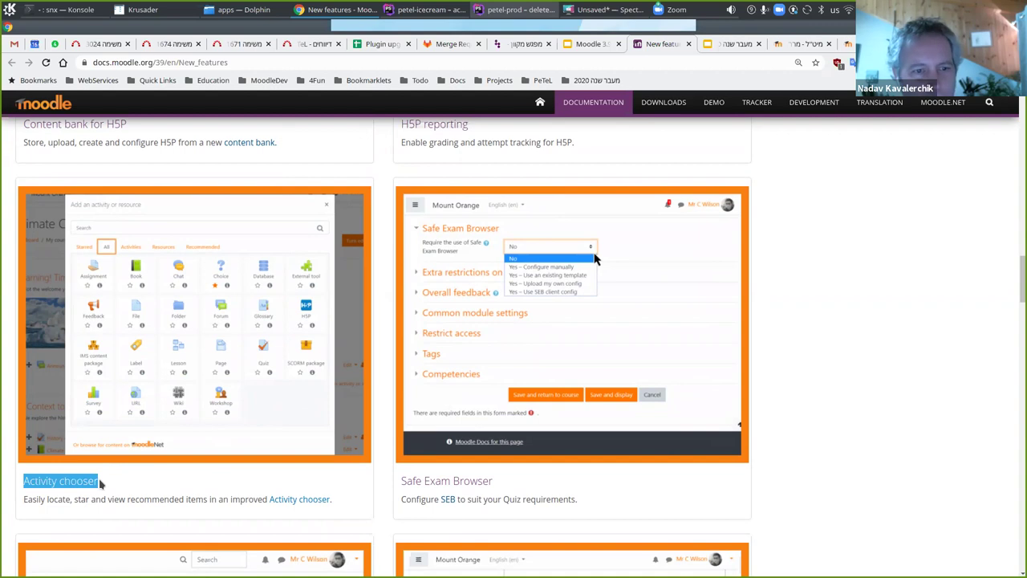
- Open the World of Water course page and show all items in the activity chooser for the "Something we all need ..." section
key(ctrl+Tab)
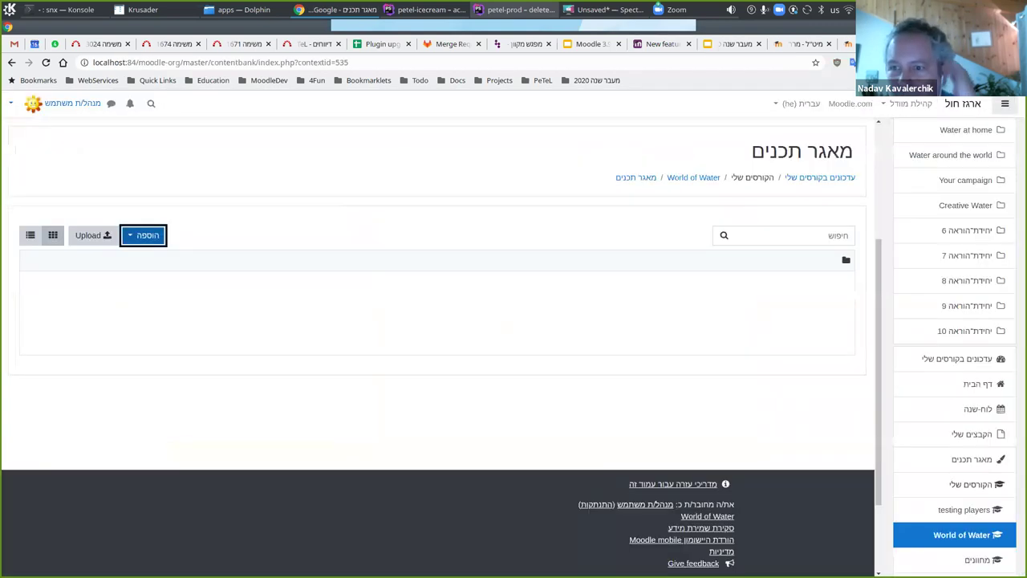
click(706, 180)
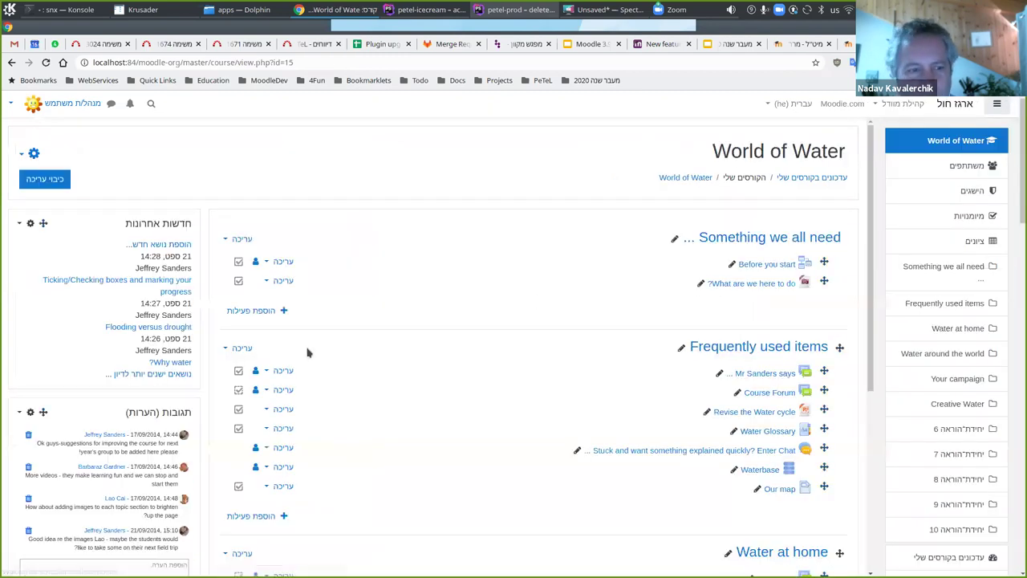
click(251, 311)
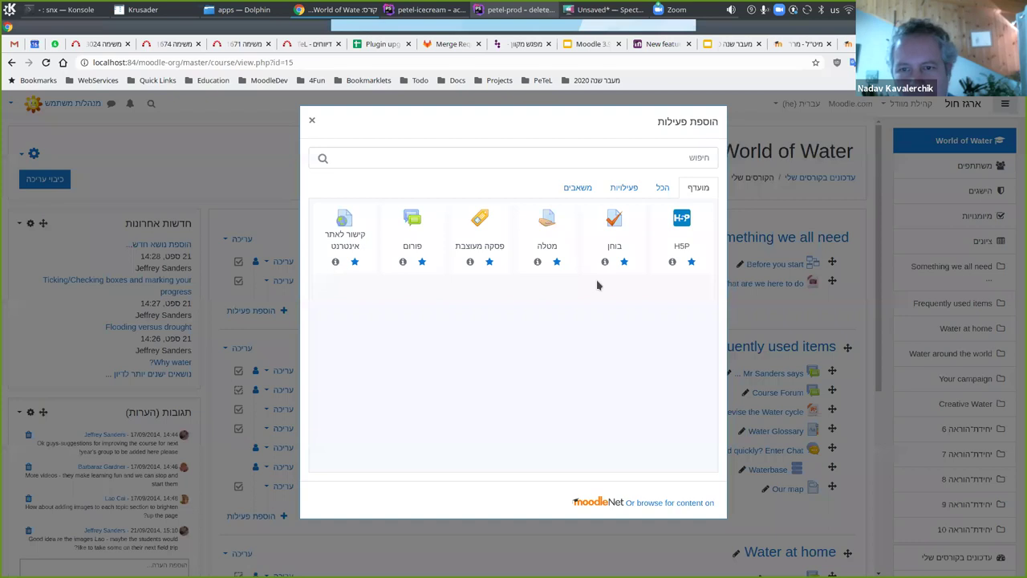
key(Left)
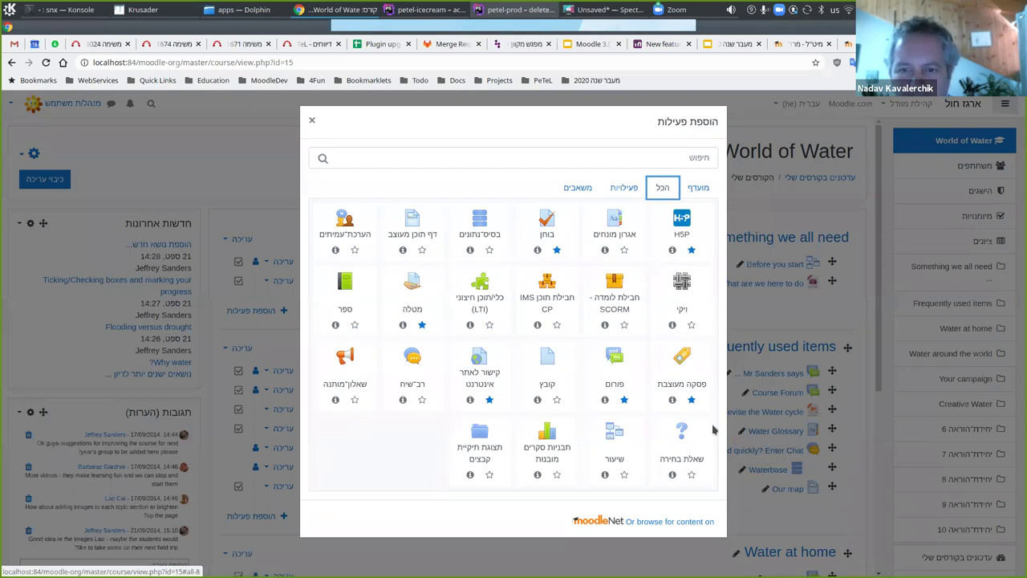
- Star the Glossary activity and compare the chooser's starred, all, activities and resources listings
click(624, 250)
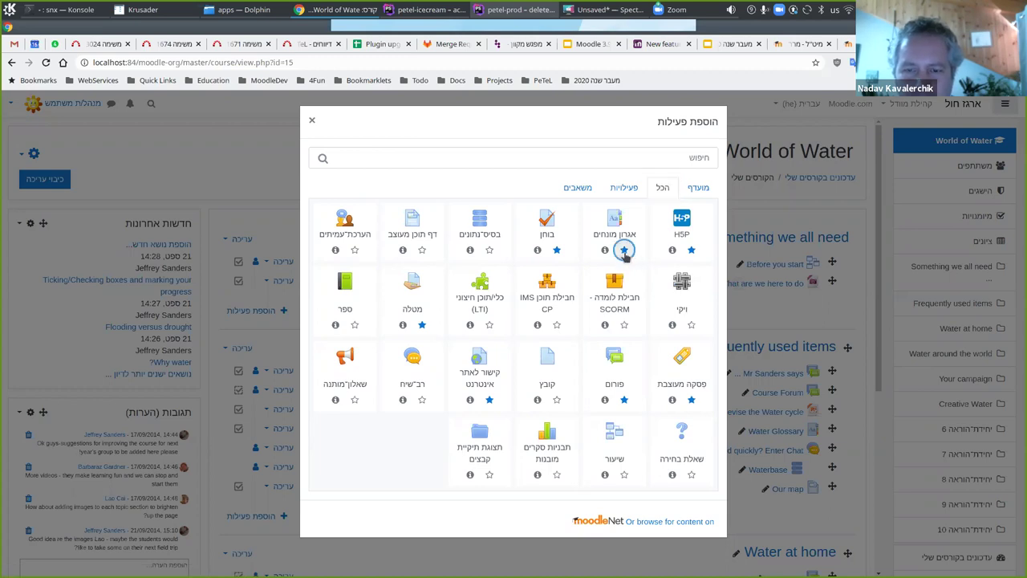
click(698, 190)
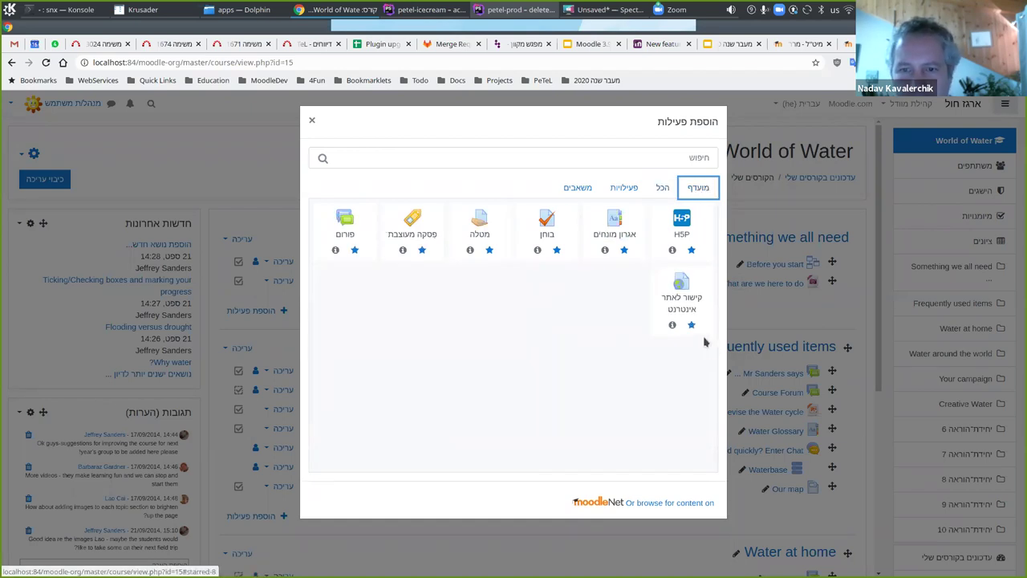
click(661, 189)
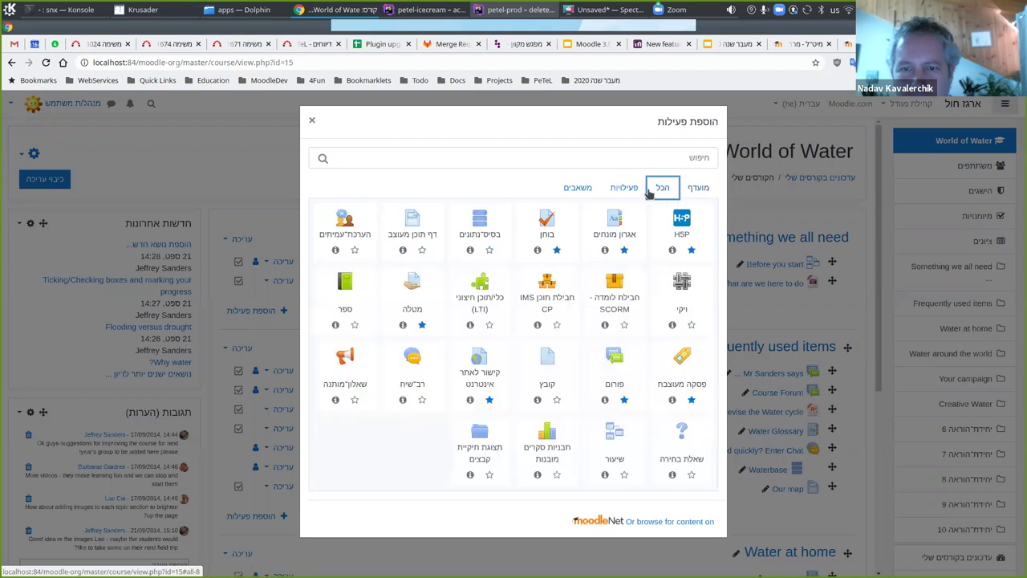
click(622, 191)
click(576, 188)
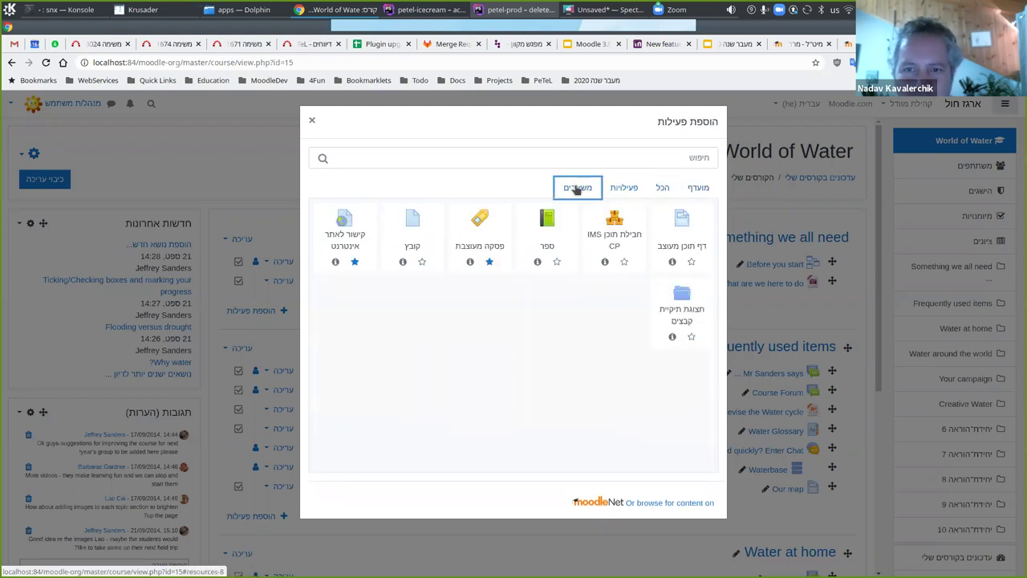
click(622, 189)
click(663, 189)
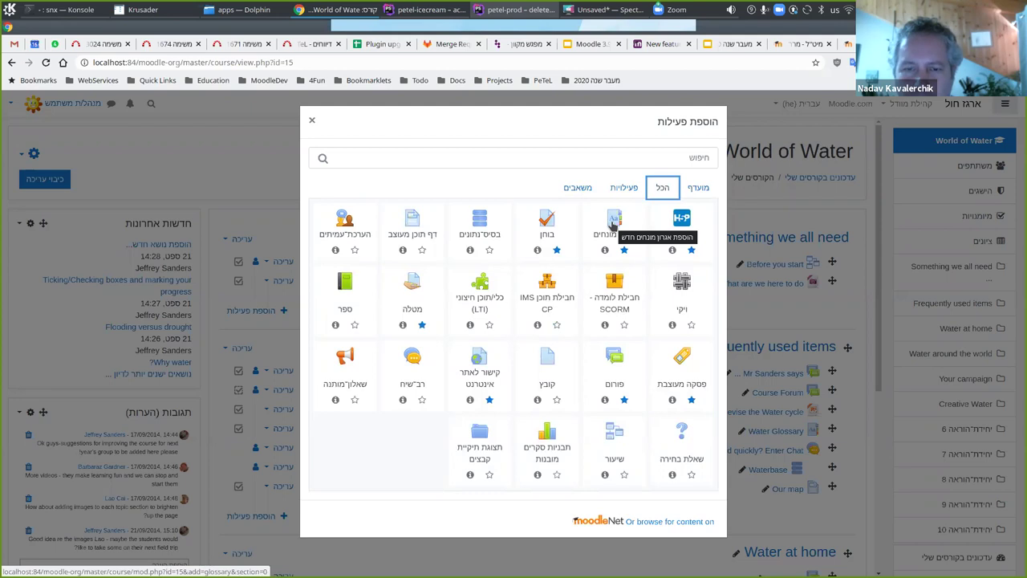
- Open the form for adding a new glossary to the section and go back to the course page
click(613, 221)
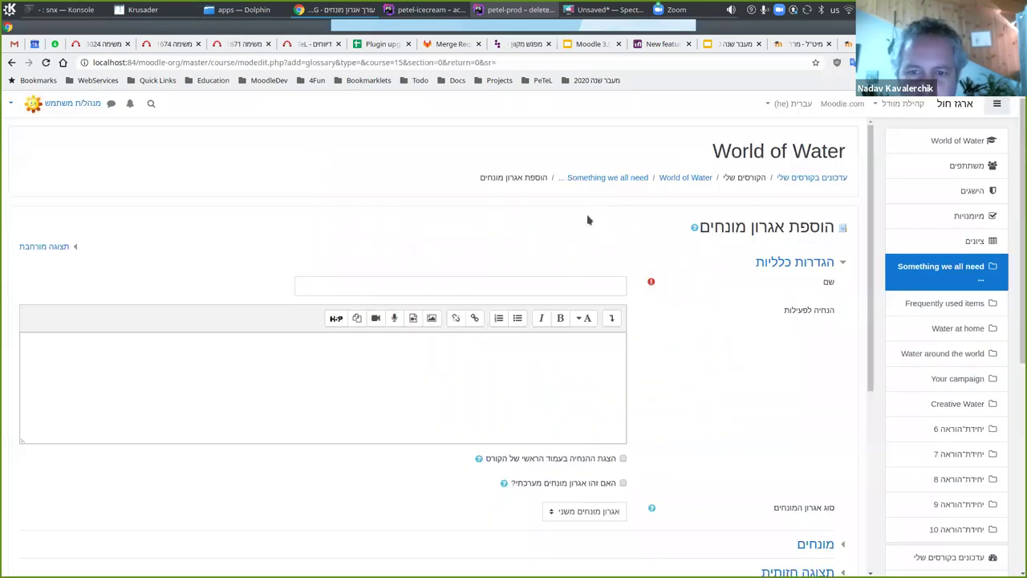
right_click(588, 219)
click(597, 225)
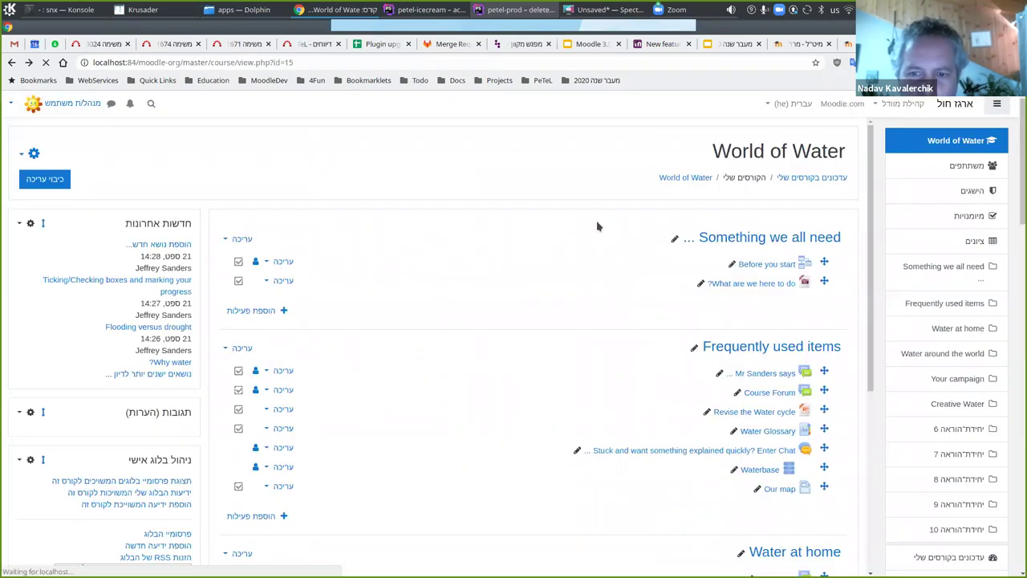
- Reopen the activity chooser for the "Something we all need ..." section and display the Glossary activity's description
click(257, 314)
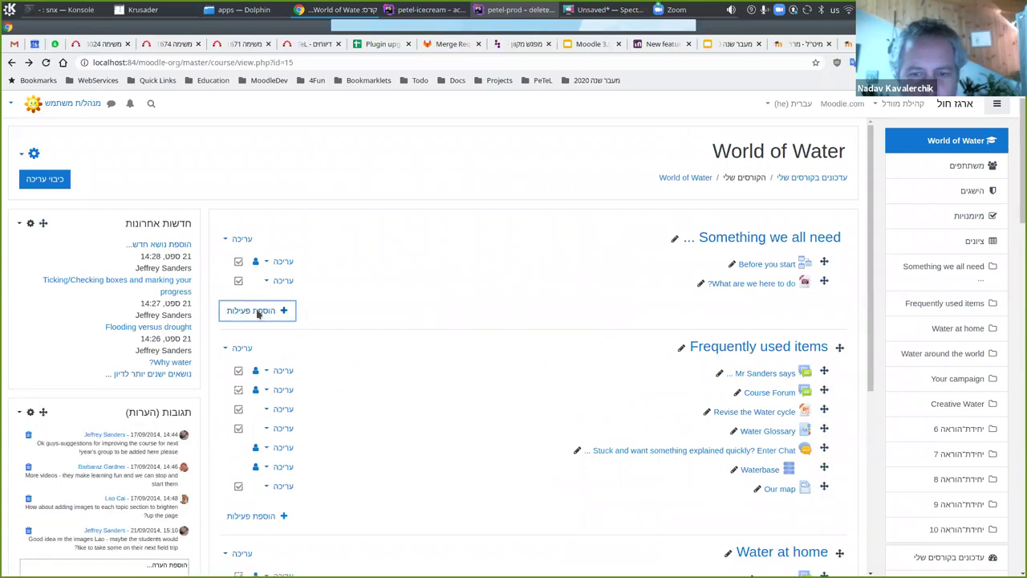
click(661, 190)
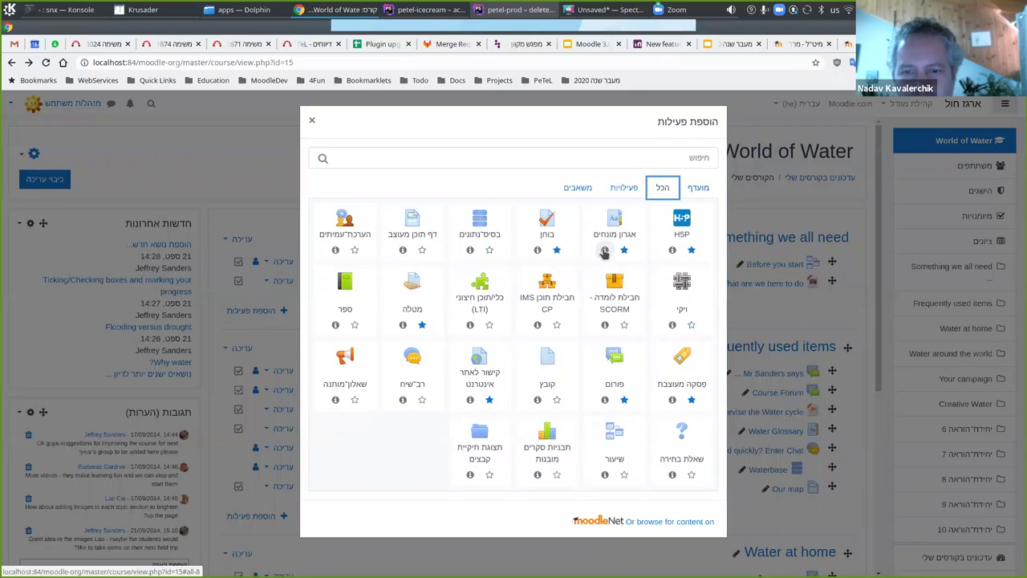
click(604, 252)
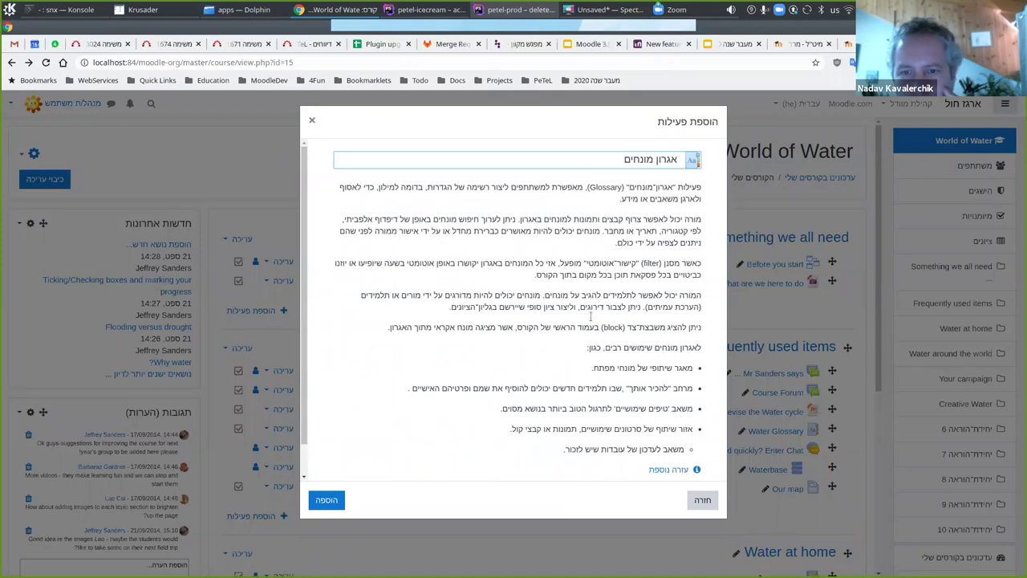
- Leave the Glossary description, search the activity chooser for "קבצ", and clear the search
click(326, 504)
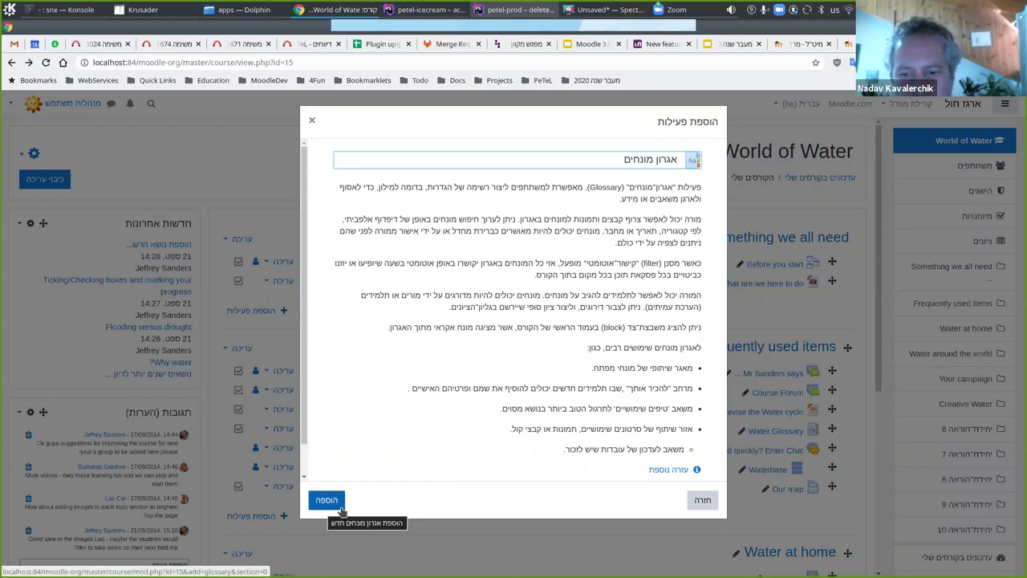
click(701, 501)
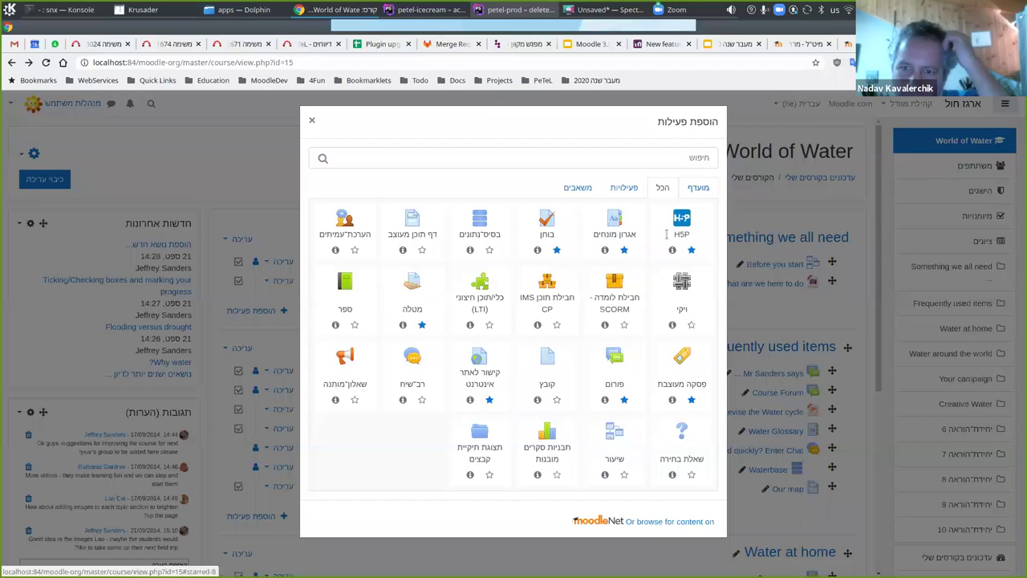
click(674, 156)
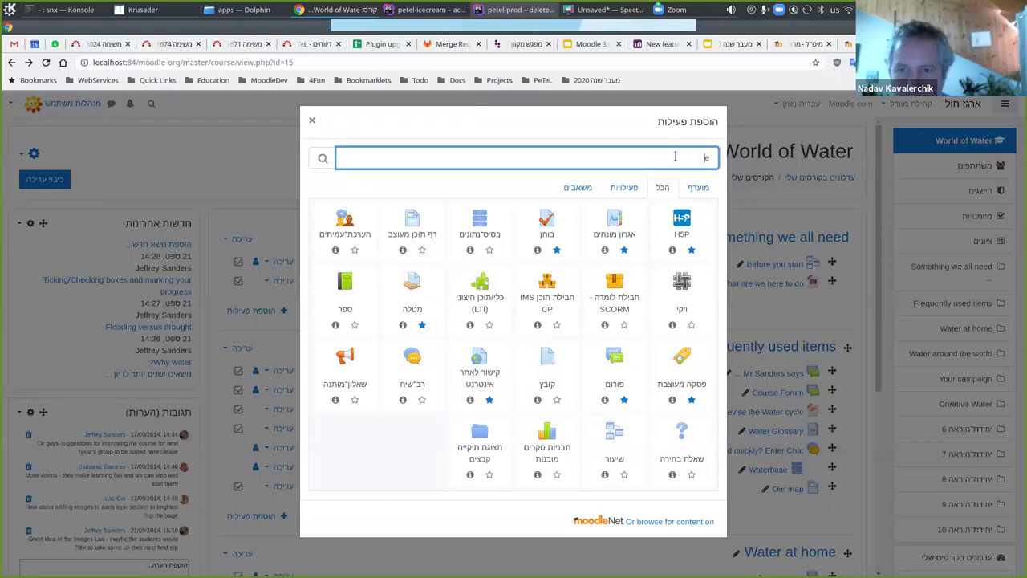
key(BackSpace)
text(קב)
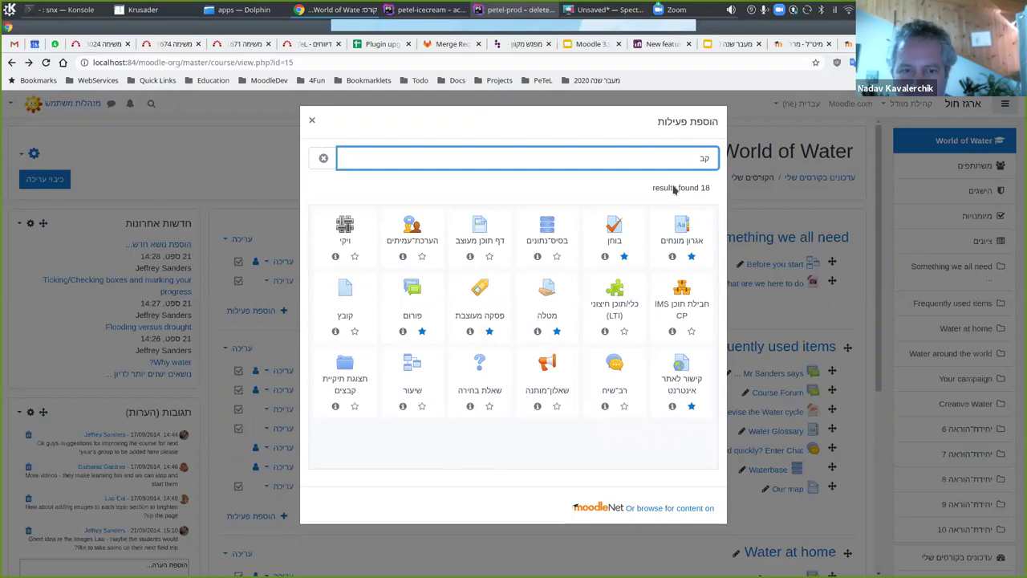
text(צ)
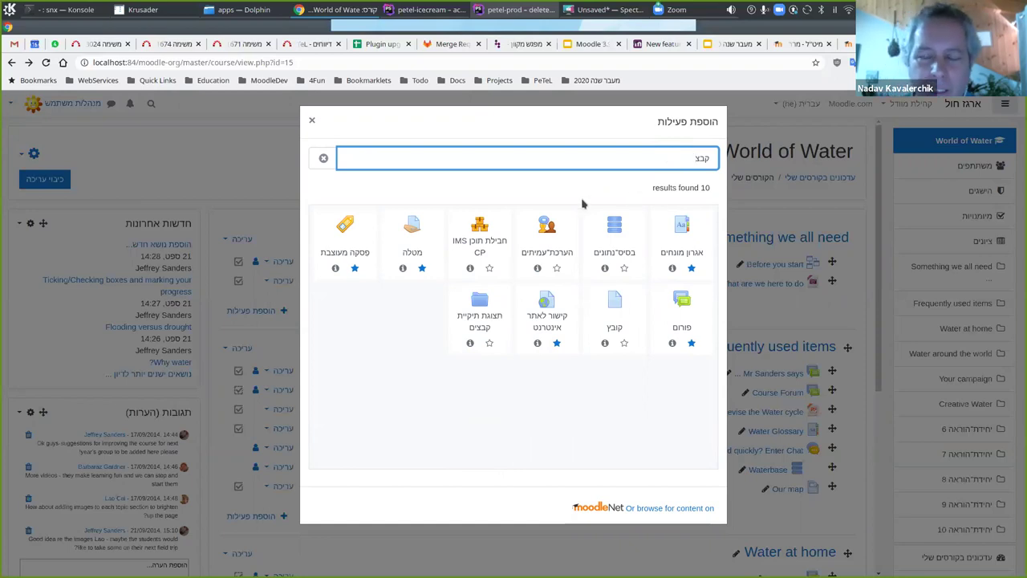
click(324, 158)
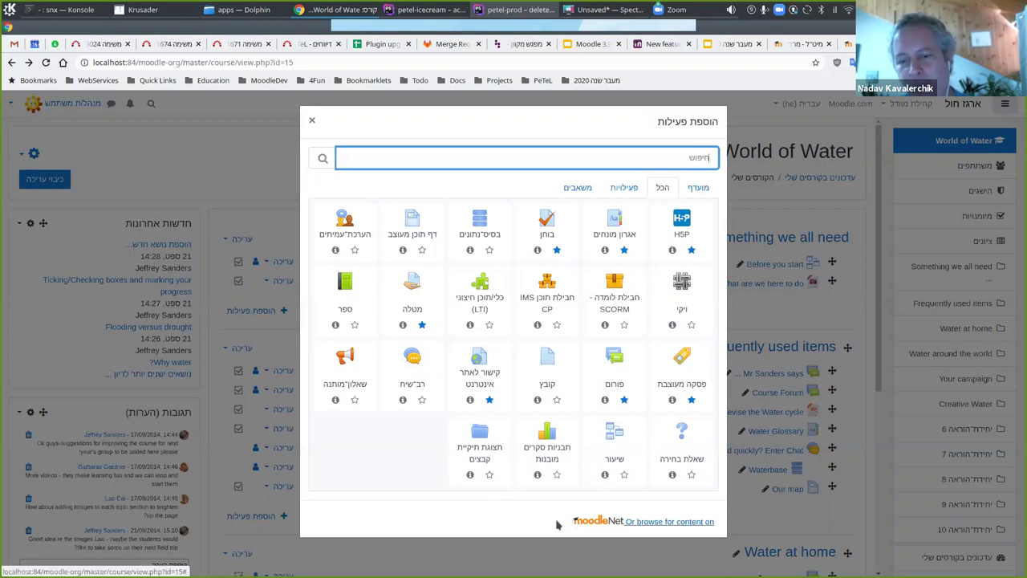
- Browse MoodleNet content from the activity chooser through Moodle HQ MoodleNet, look through its Discover page, and return to the course
click(656, 522)
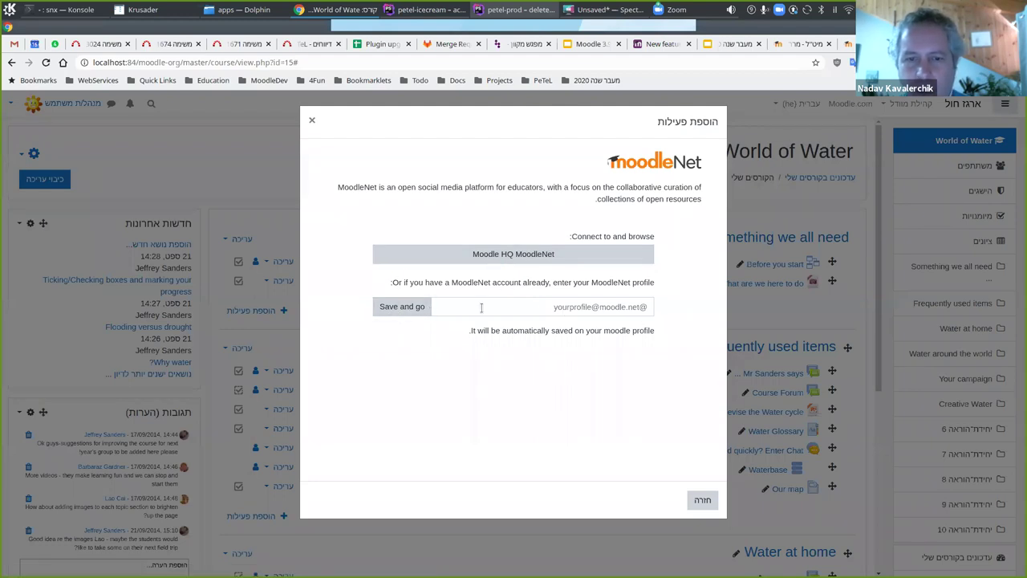
click(504, 255)
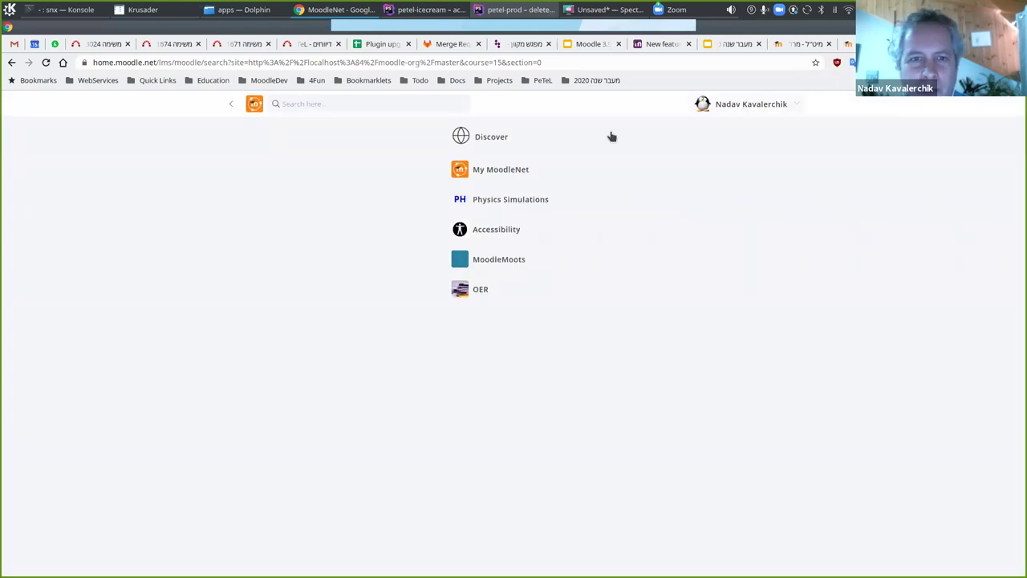
click(502, 137)
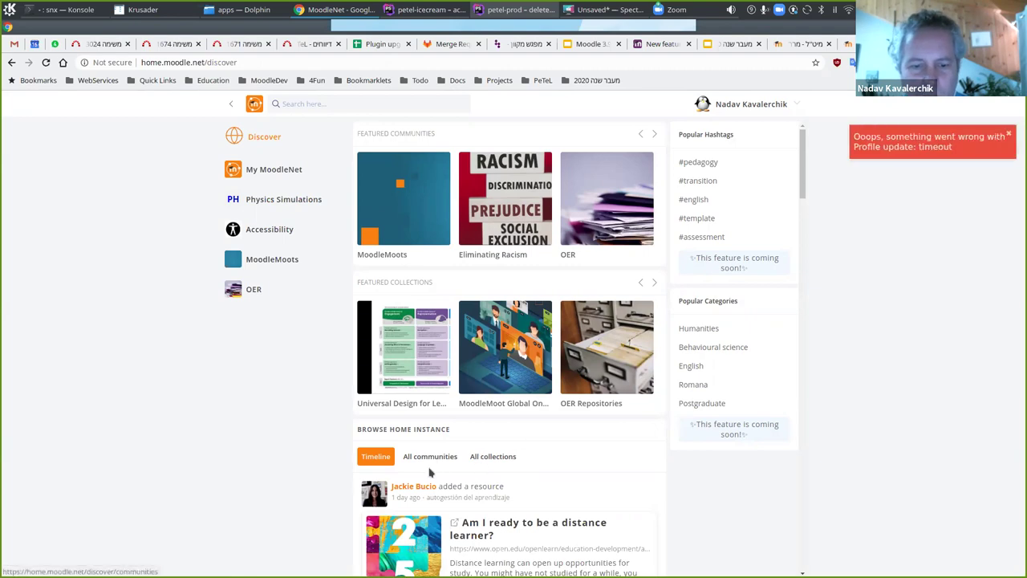
scroll(505, 451, down, 1)
scroll(506, 451, down, 2)
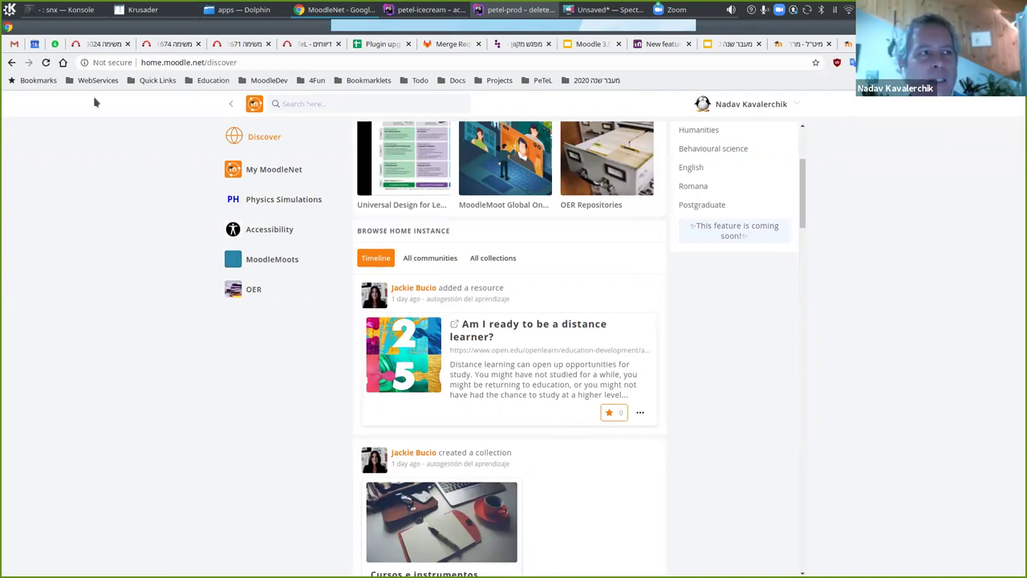
click(10, 64)
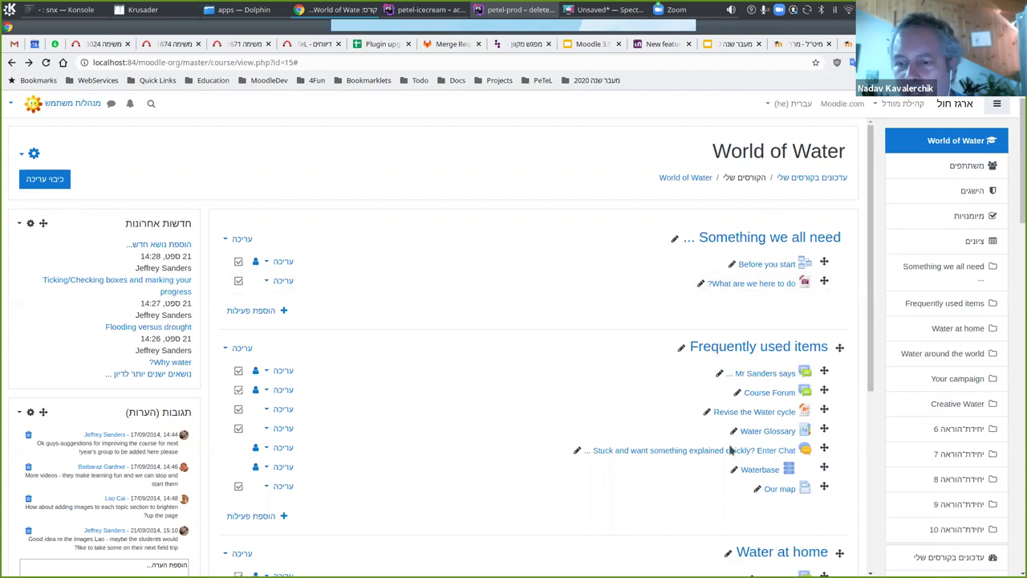
- Reopen the activity chooser for the "Something we all need ..." section, check the Moodle 3.9 New features page, and close the chooser
click(253, 313)
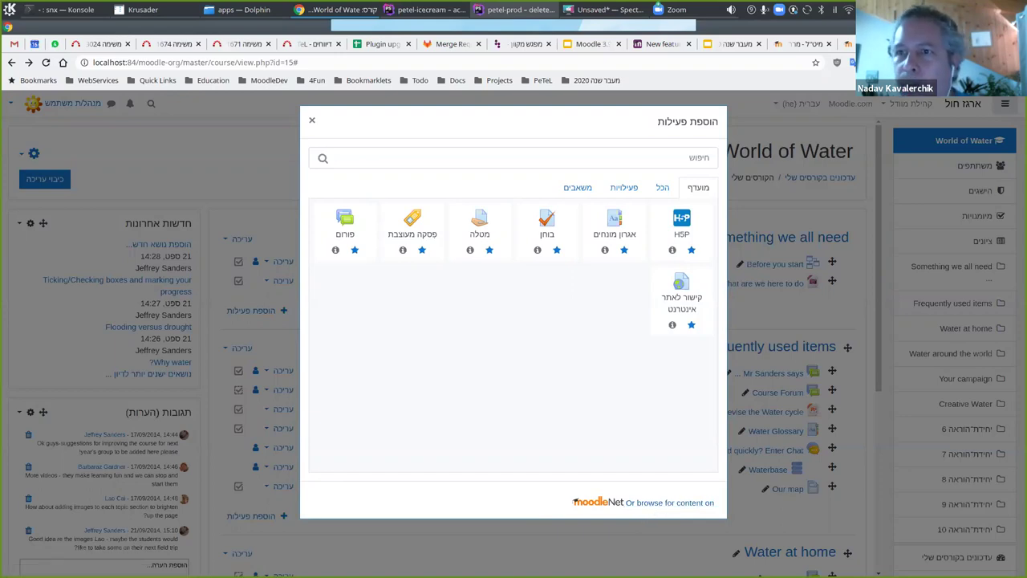
click(650, 46)
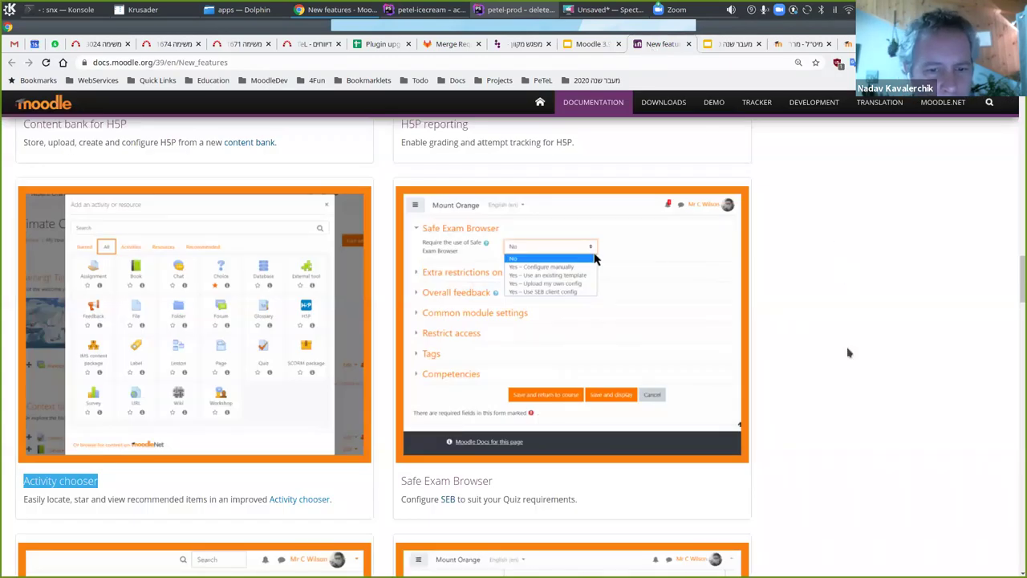
click(849, 353)
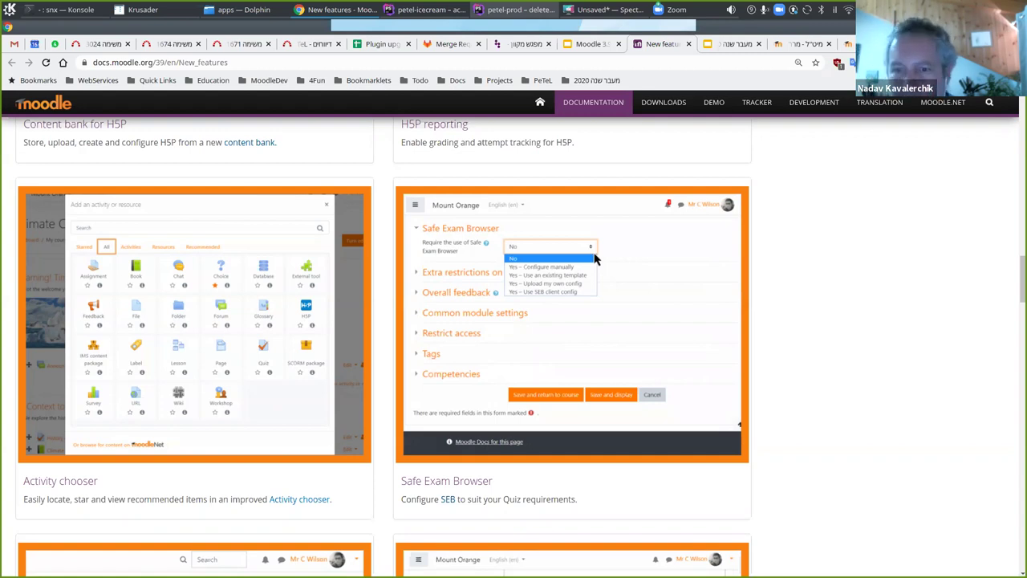
key(ctrl+Tab)
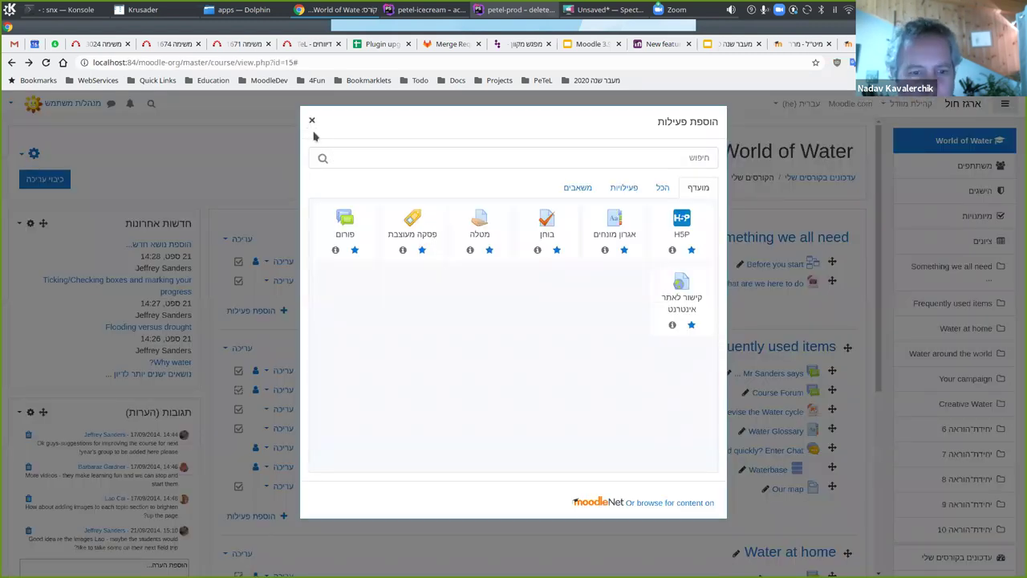
click(309, 120)
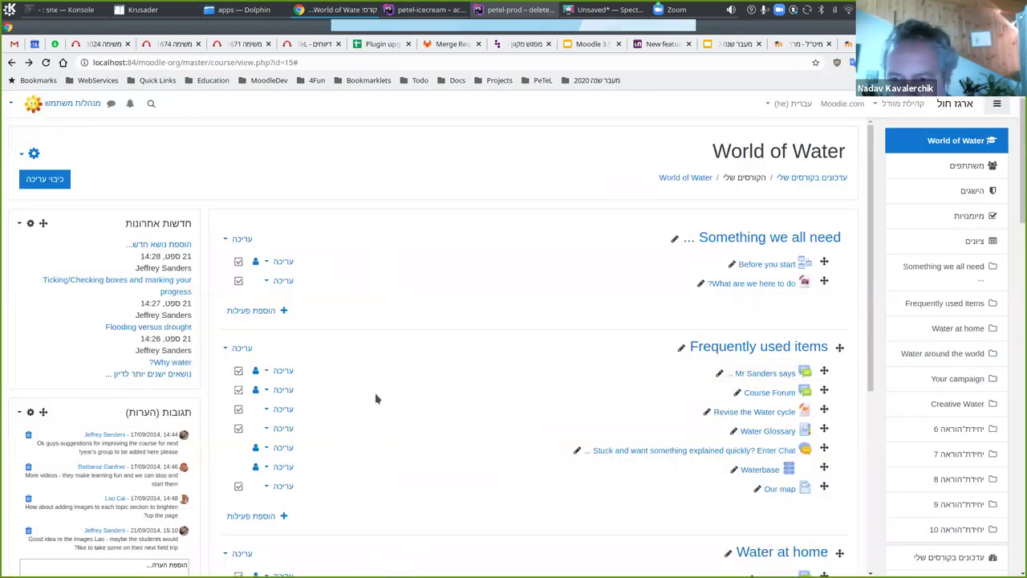
- Open the settings of Course Forum under "Frequently used items" and expand the access restriction section (הגבלת גישה)
click(286, 391)
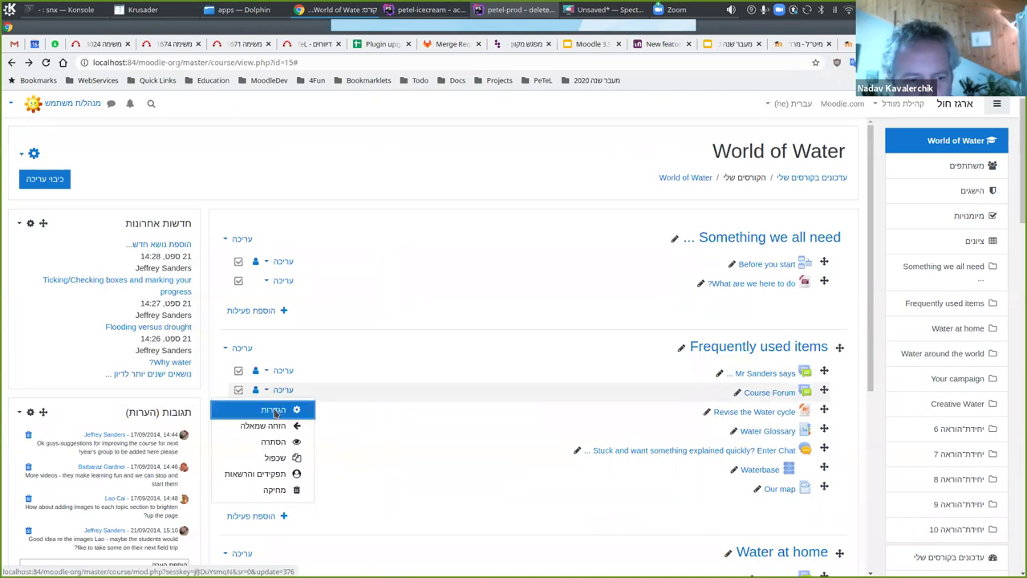
click(275, 408)
scroll(698, 361, down, 3)
scroll(697, 361, down, 3)
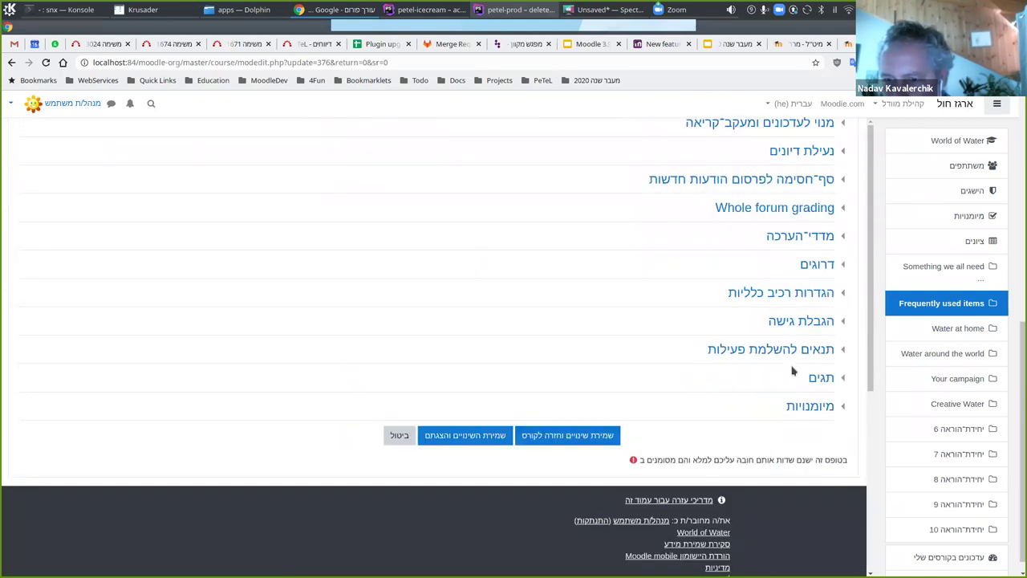
click(802, 321)
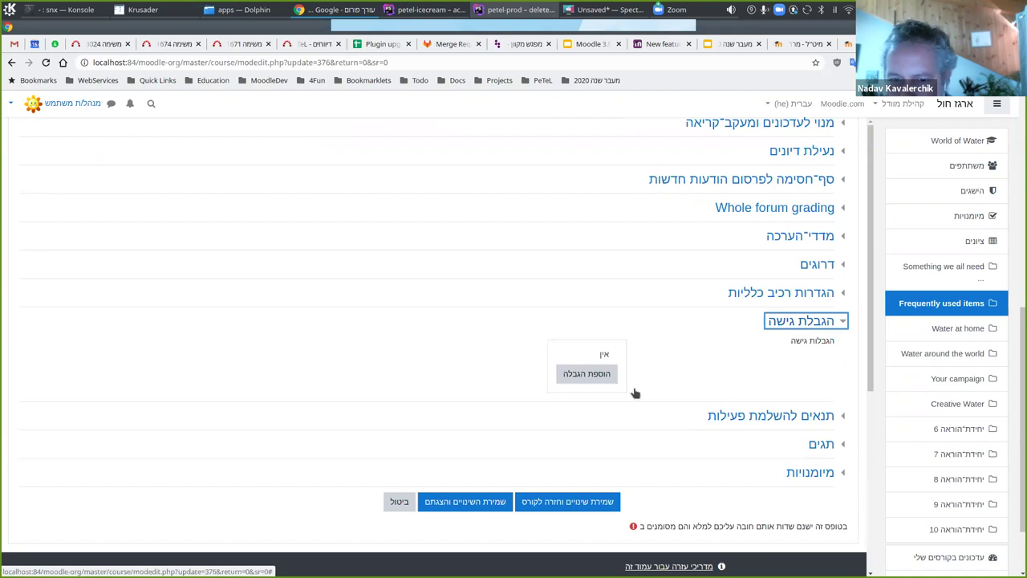
- Add activity completion (השלמת פעילות), grade (ציון) and user profile (פרופיל המשתמש) restrictions to the forum's access conditions
click(584, 374)
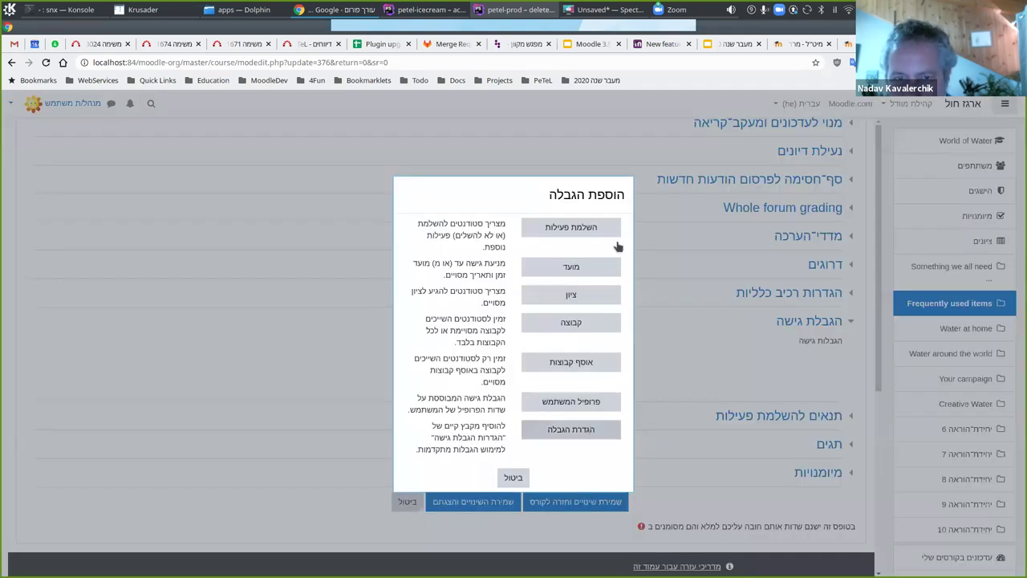
click(563, 233)
click(586, 427)
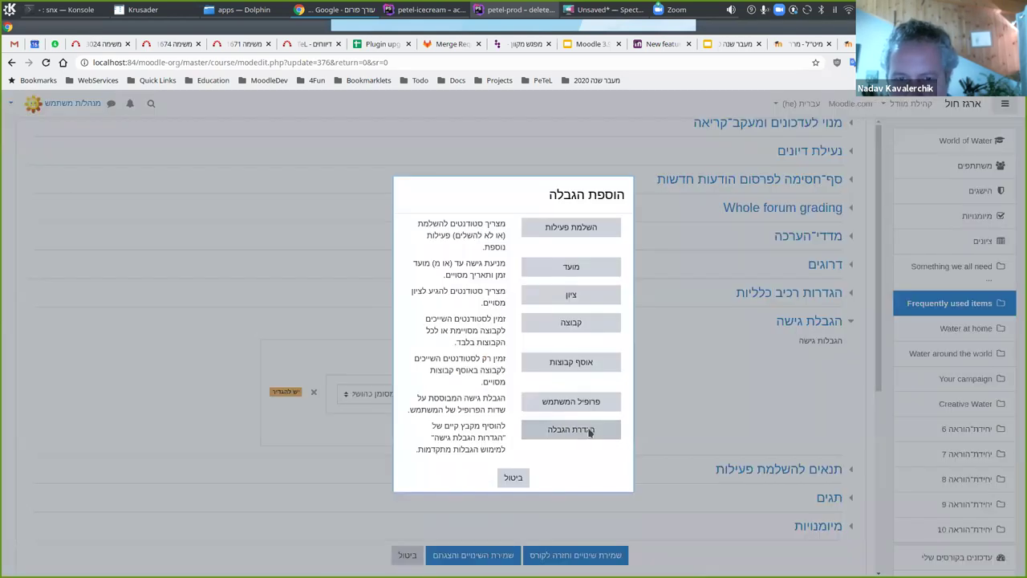
click(571, 295)
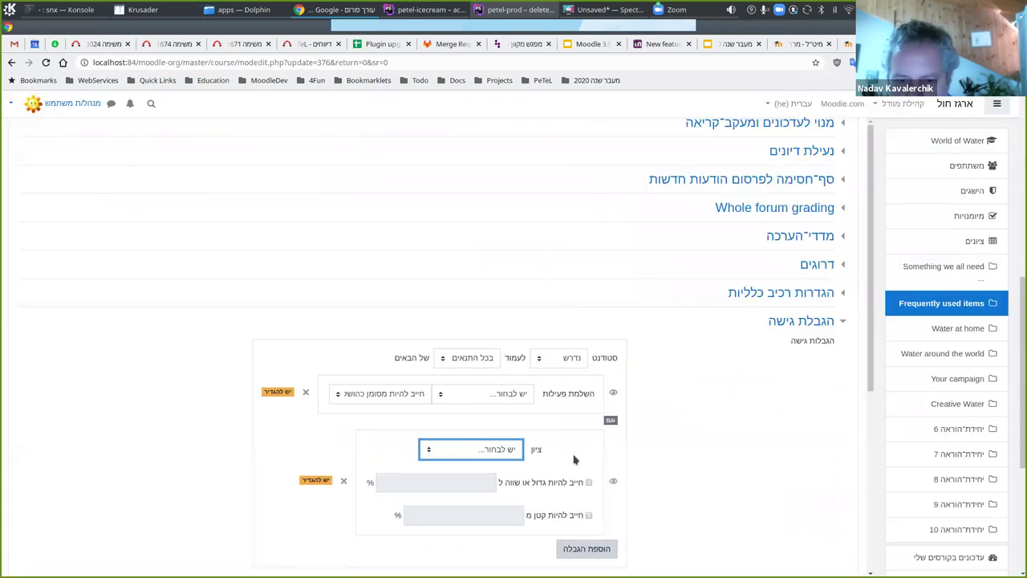
scroll(642, 419, down, 3)
click(584, 382)
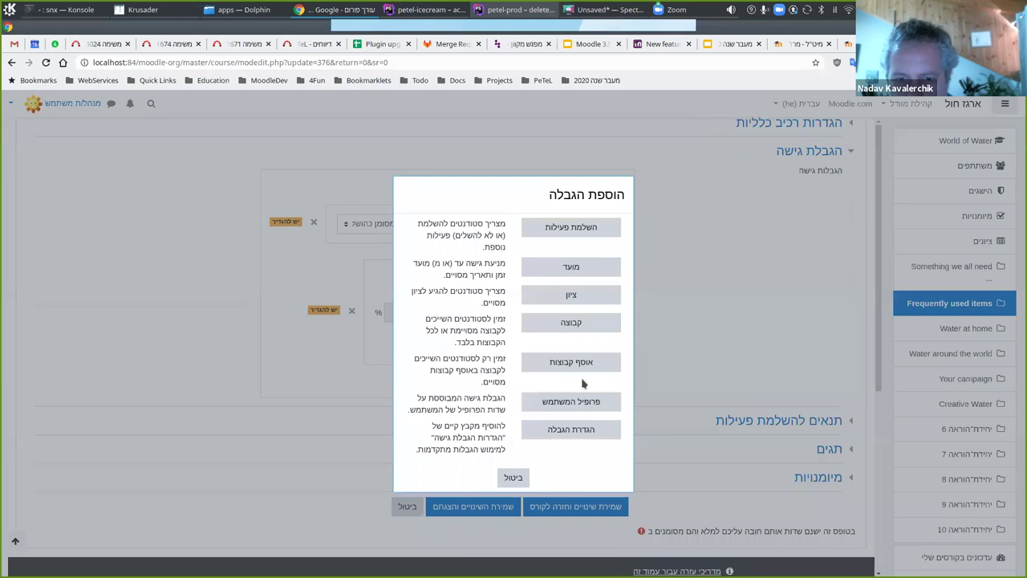
click(568, 403)
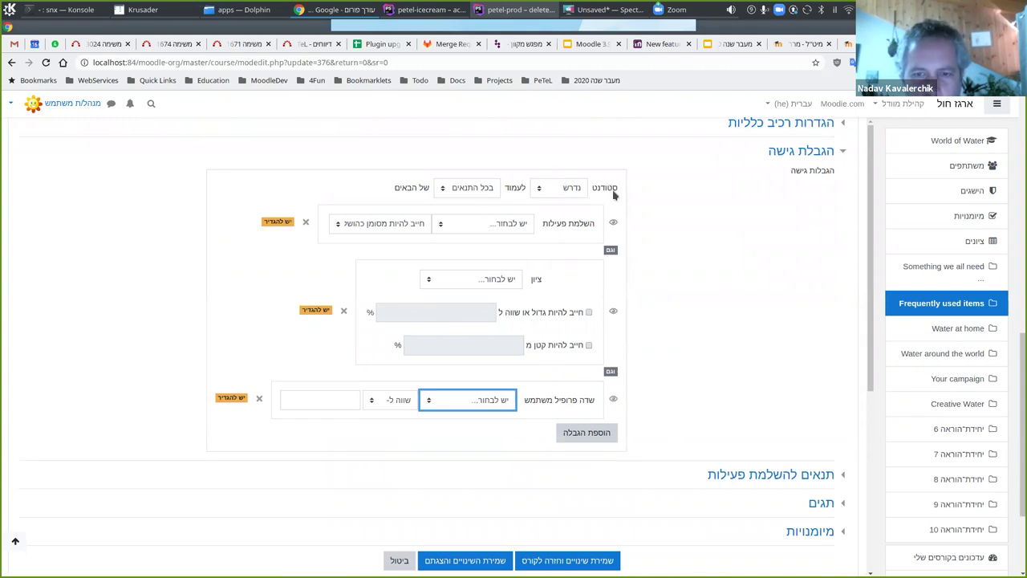
- Examine the choices for whether the student must meet the restrictions and whether all or any of them apply
click(558, 191)
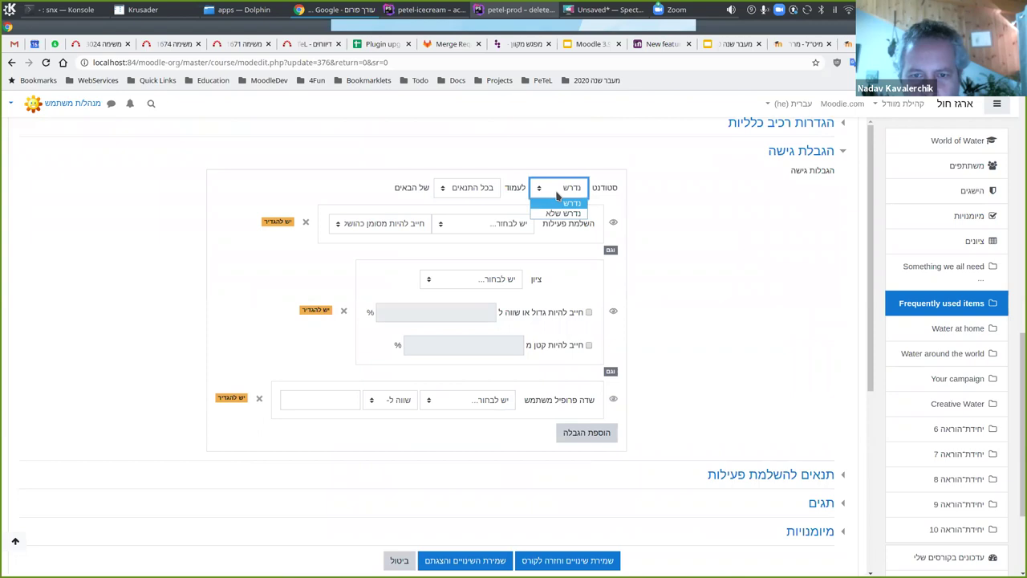
click(558, 195)
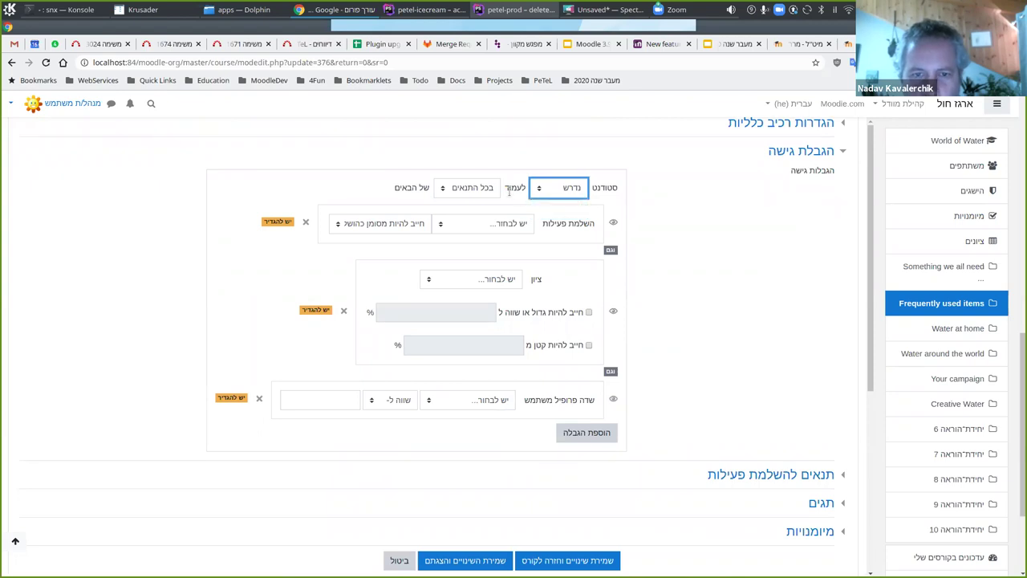
click(478, 191)
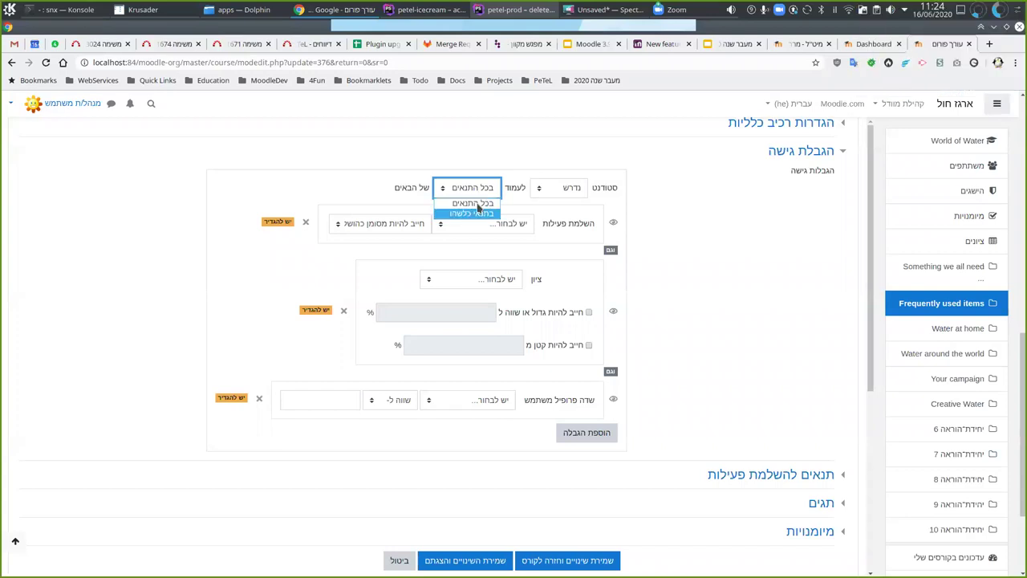
click(491, 183)
click(497, 175)
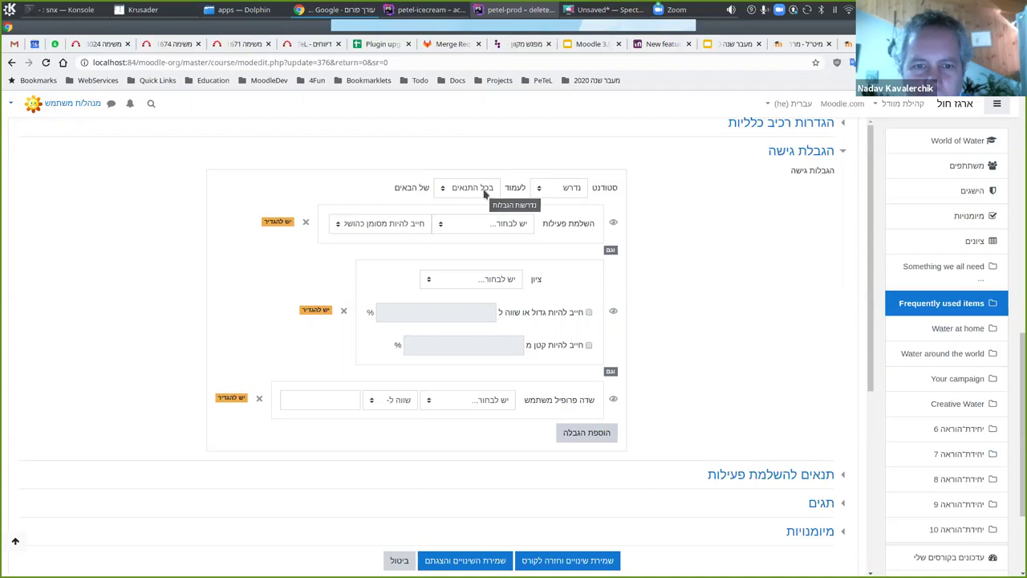
click(484, 192)
click(567, 188)
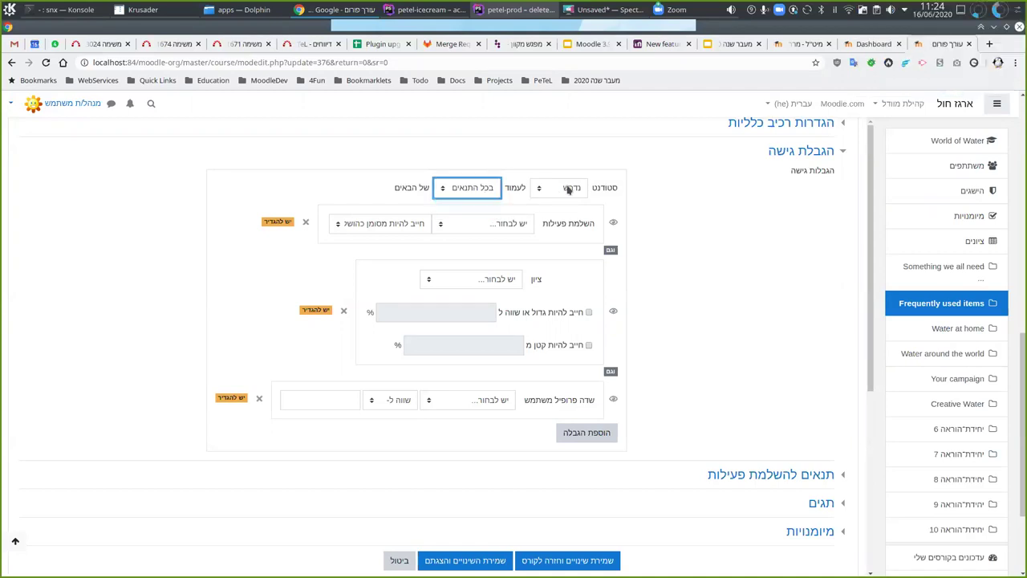
- Switch the student requirement of the restriction set to "נדרש שלא" and set it back to "נדרש"
click(568, 189)
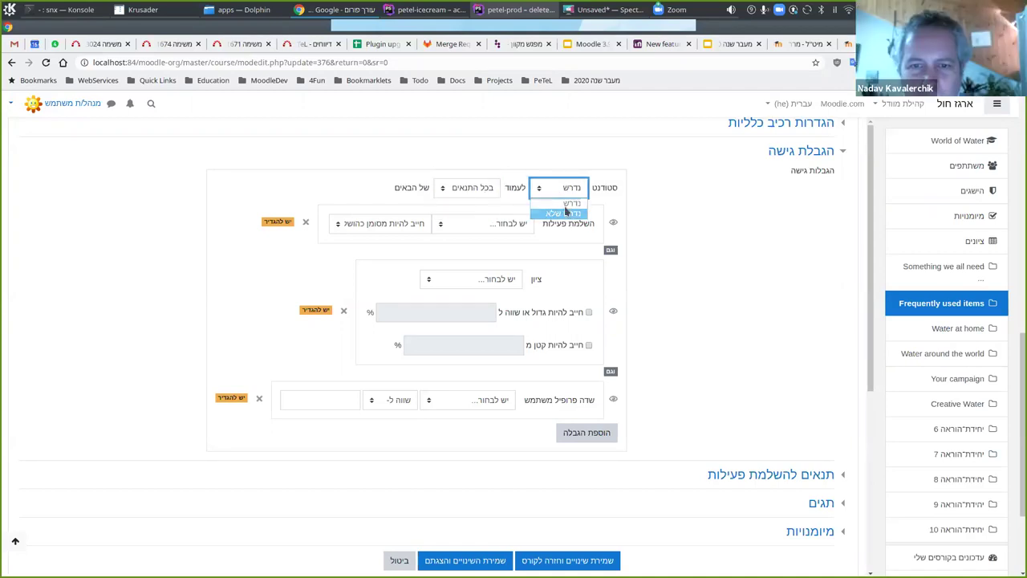
click(571, 213)
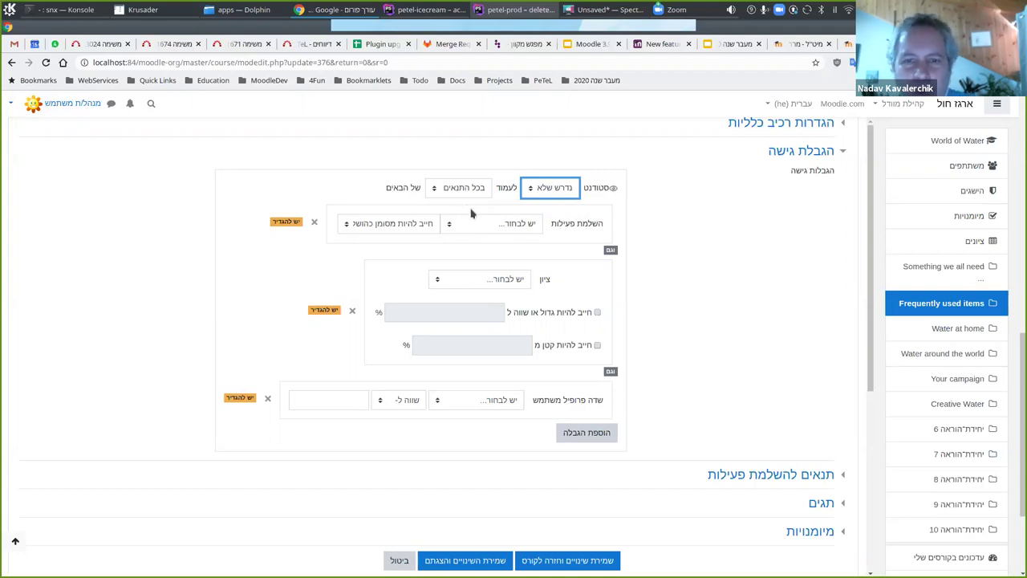
click(549, 193)
click(416, 191)
double_click(415, 191)
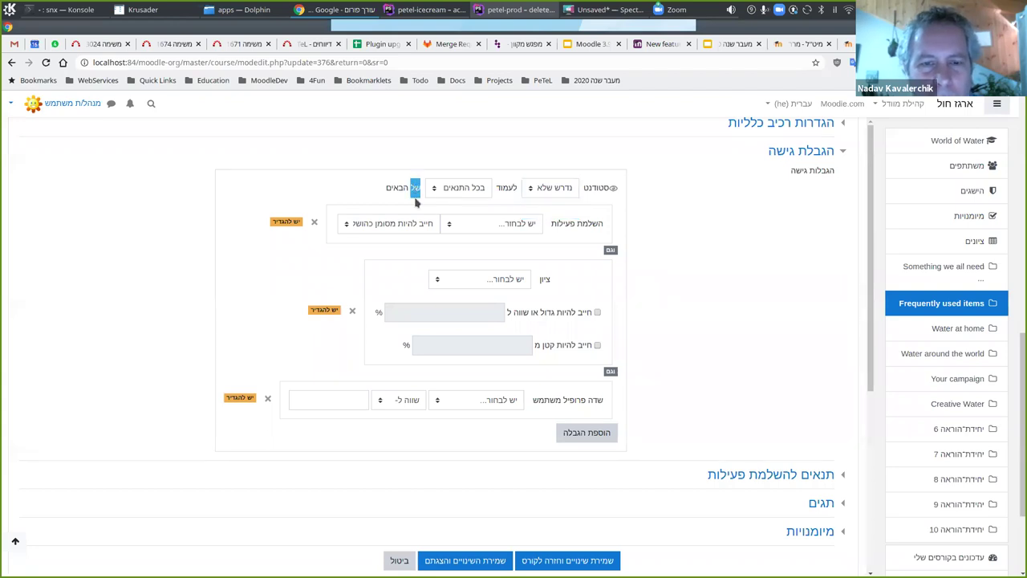
click(558, 192)
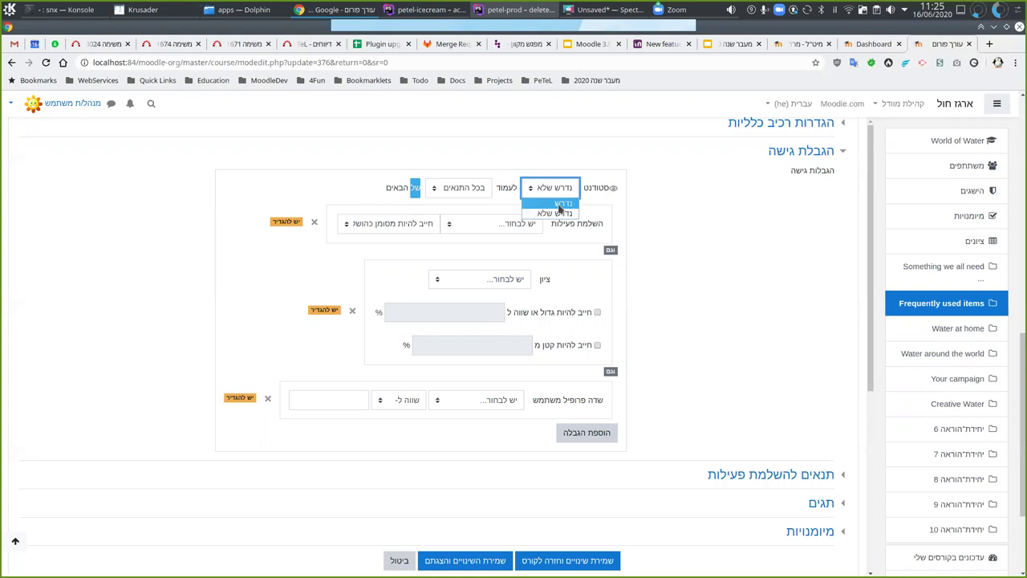
click(559, 204)
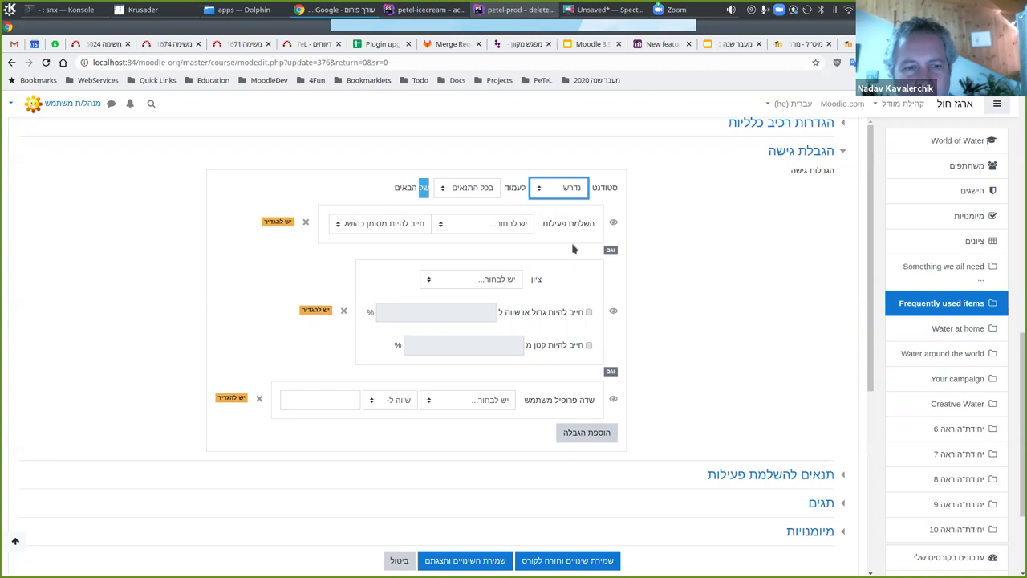
- Examine the activity and completion-state choices of the activity completion (השלמת פעילות) restriction and its show-or-hide setting for unmet conditions
click(515, 229)
click(401, 227)
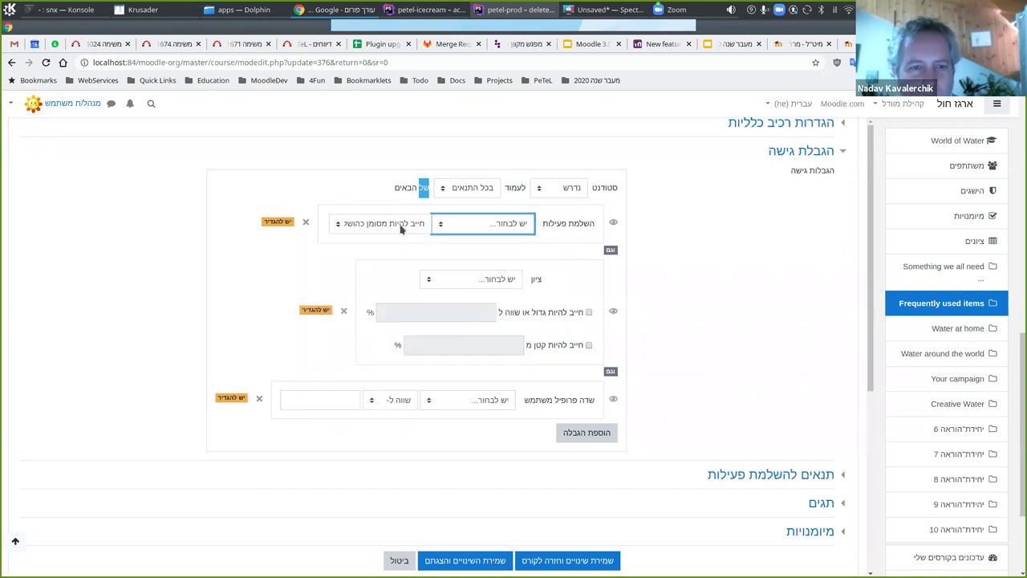
click(401, 229)
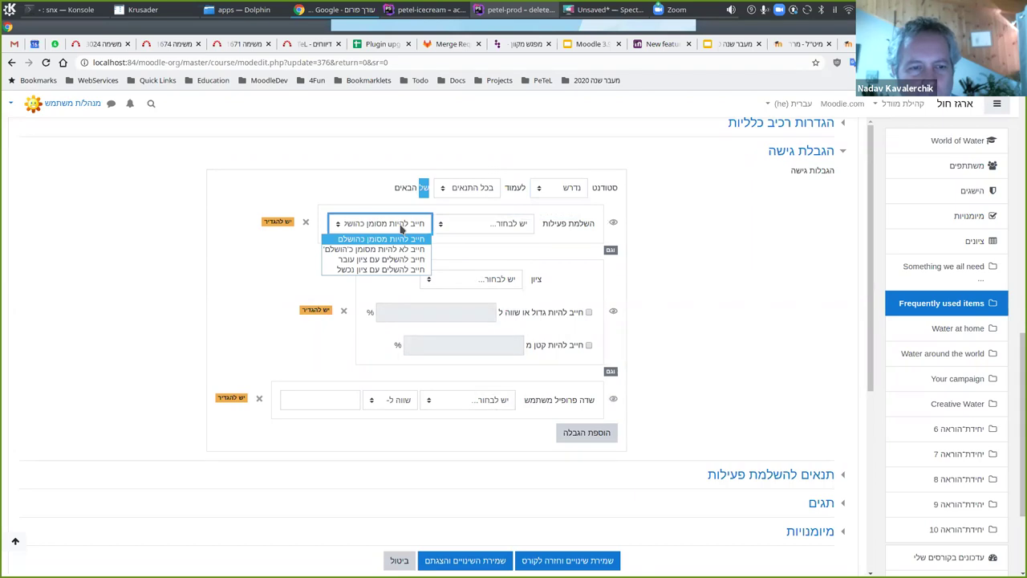
click(316, 234)
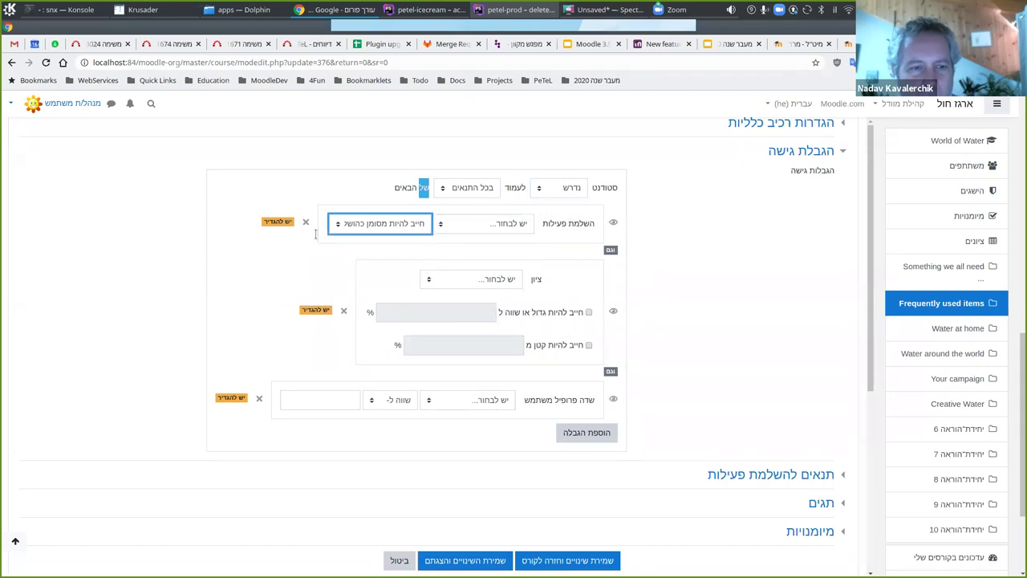
click(614, 224)
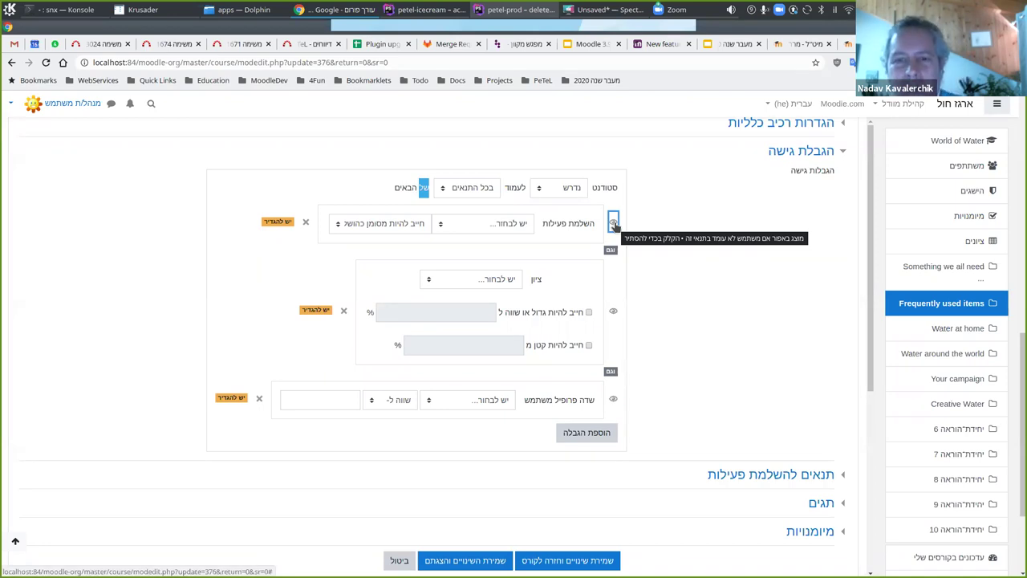
click(670, 348)
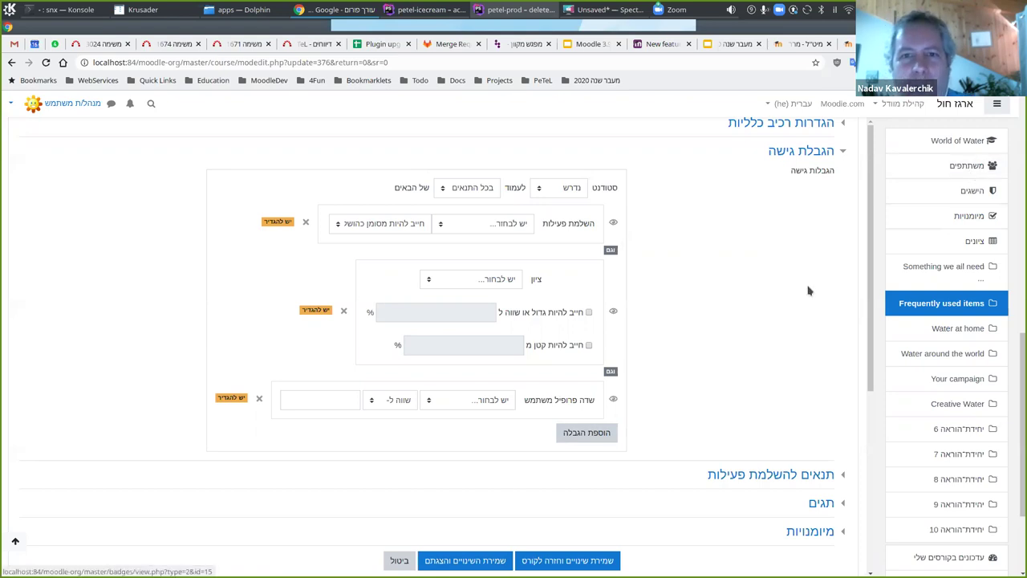
- Switch to the Moodle 3.9 New features documentation and examine the teacher entry on Safe Exam Browser
click(664, 44)
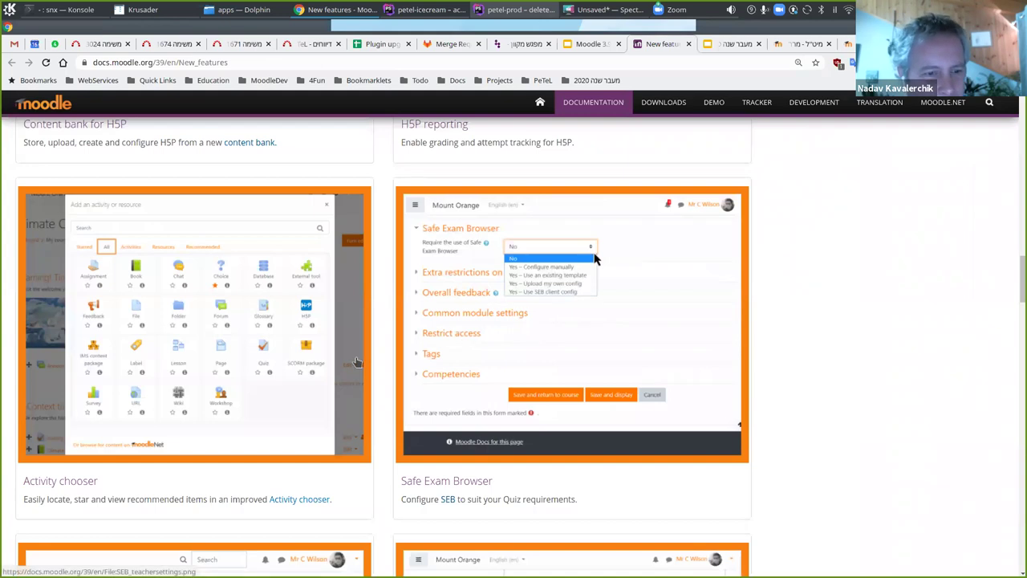
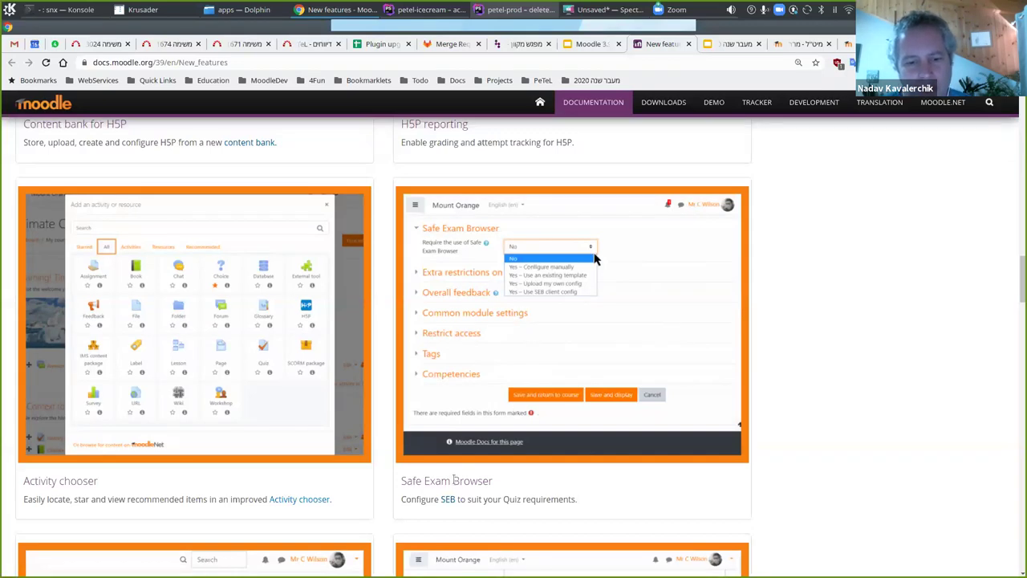
double_click(425, 481)
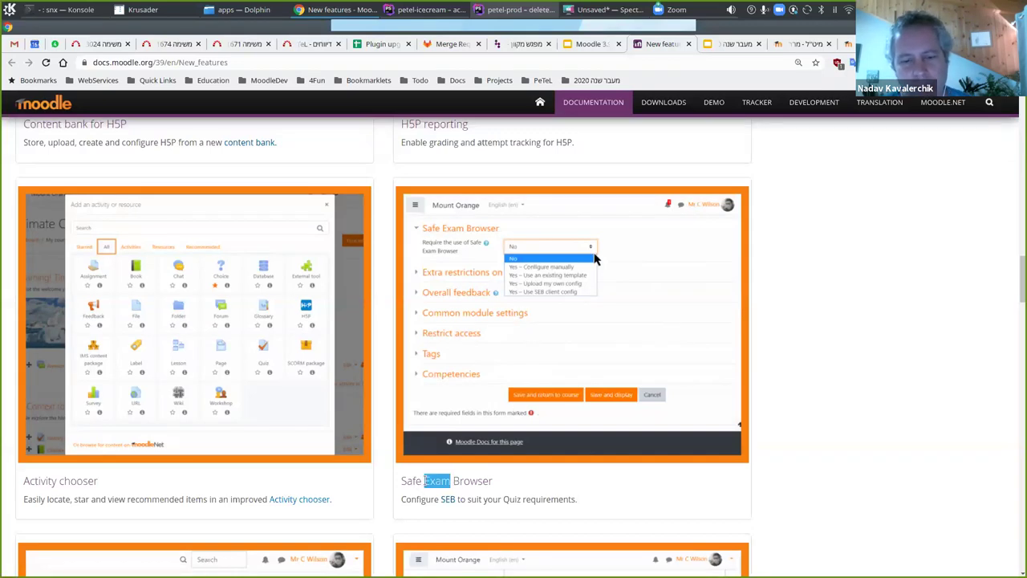
triple_click(469, 485)
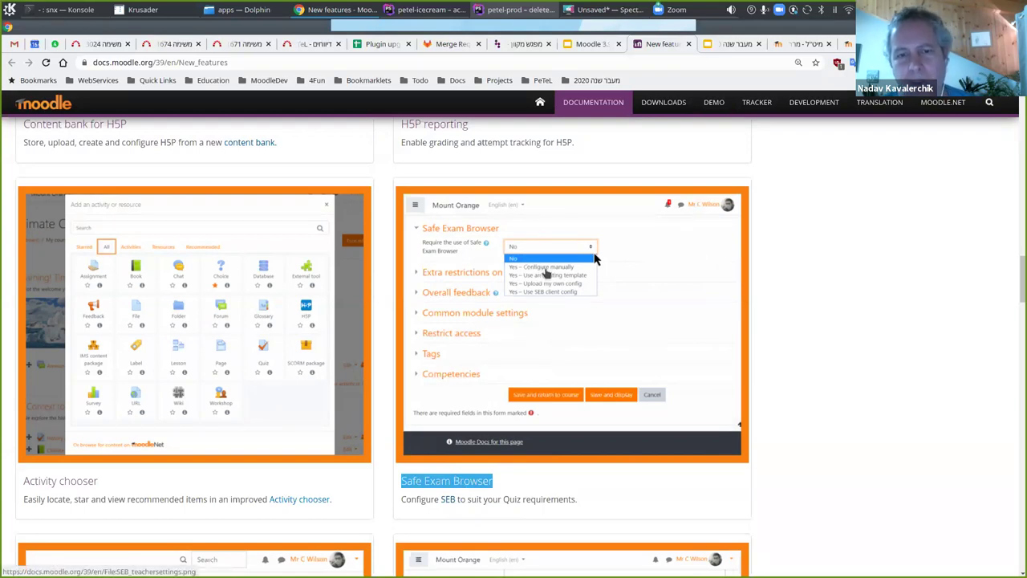
click(520, 494)
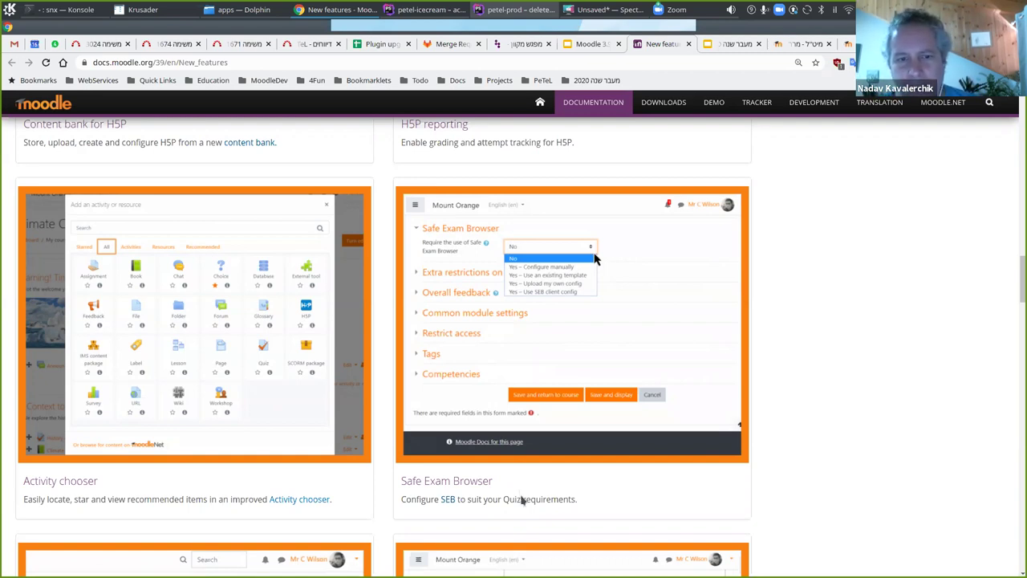
- Examine the "Turn editing on" and "Activity completion" entries among the teacher features, highlighting each heading
scroll(472, 329, down, 2)
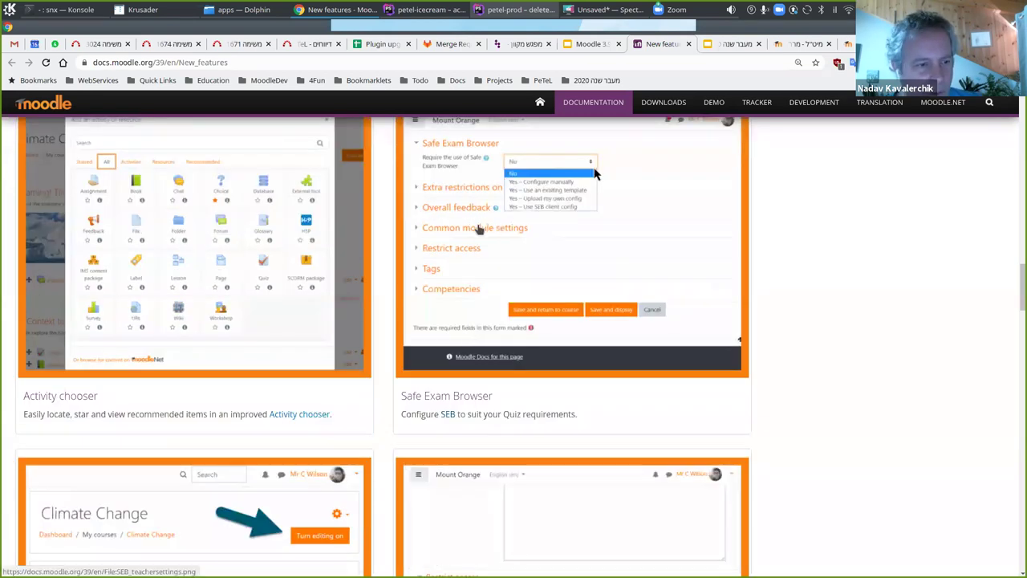
scroll(379, 434, down, 5)
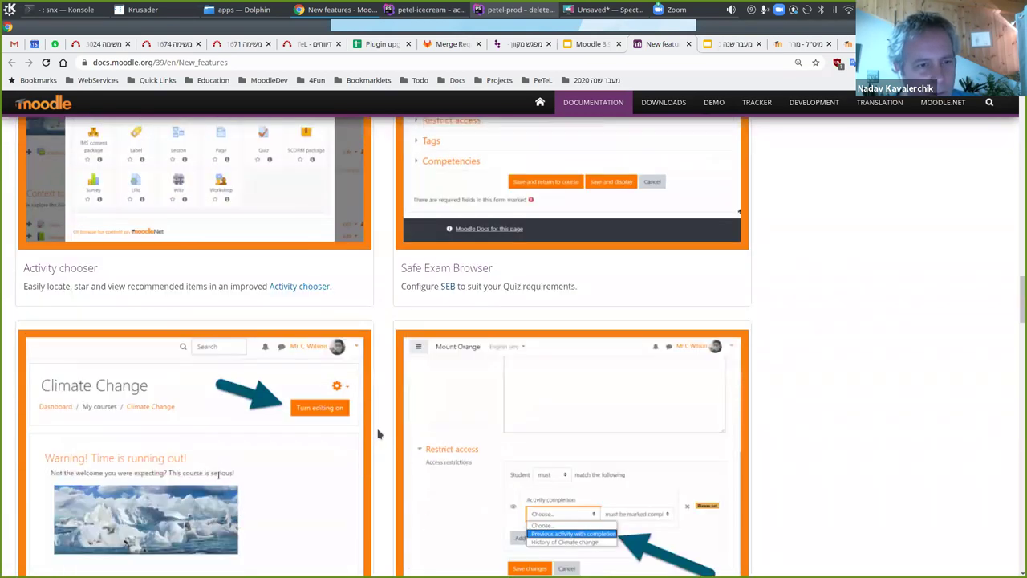
scroll(379, 434, down, 2)
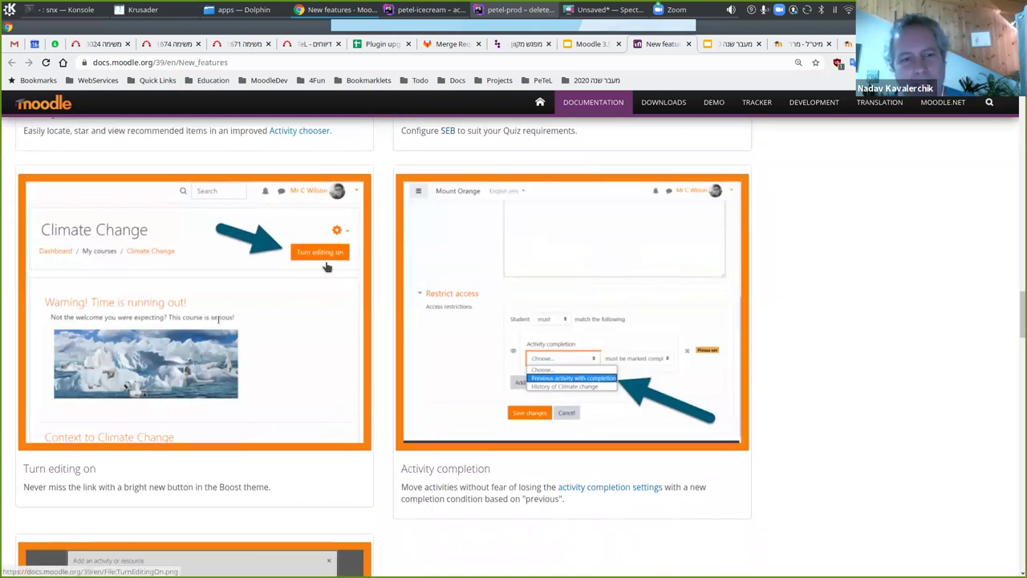
triple_click(29, 469)
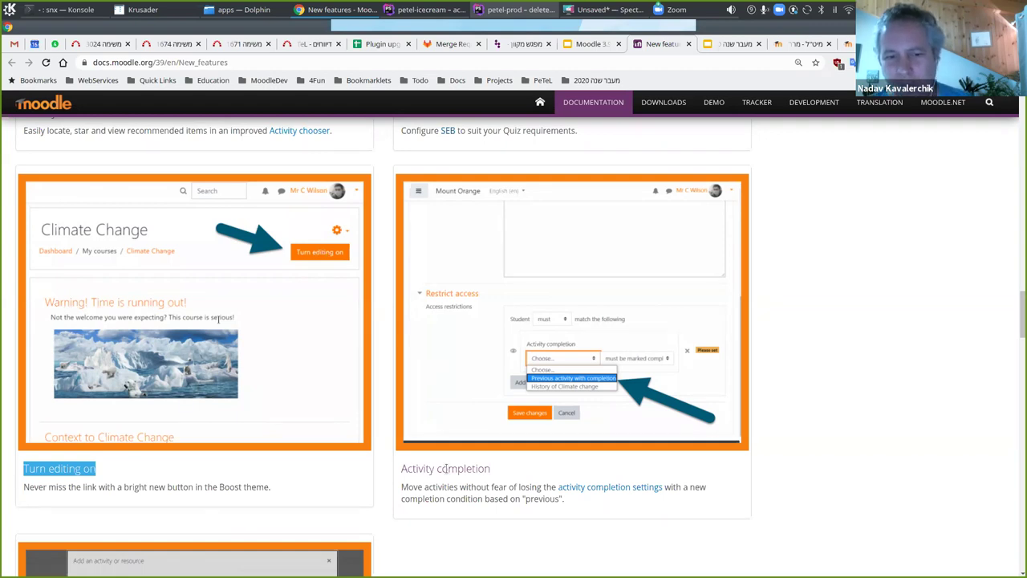
drag(483, 283, 485, 283)
scroll(484, 283, down, 1)
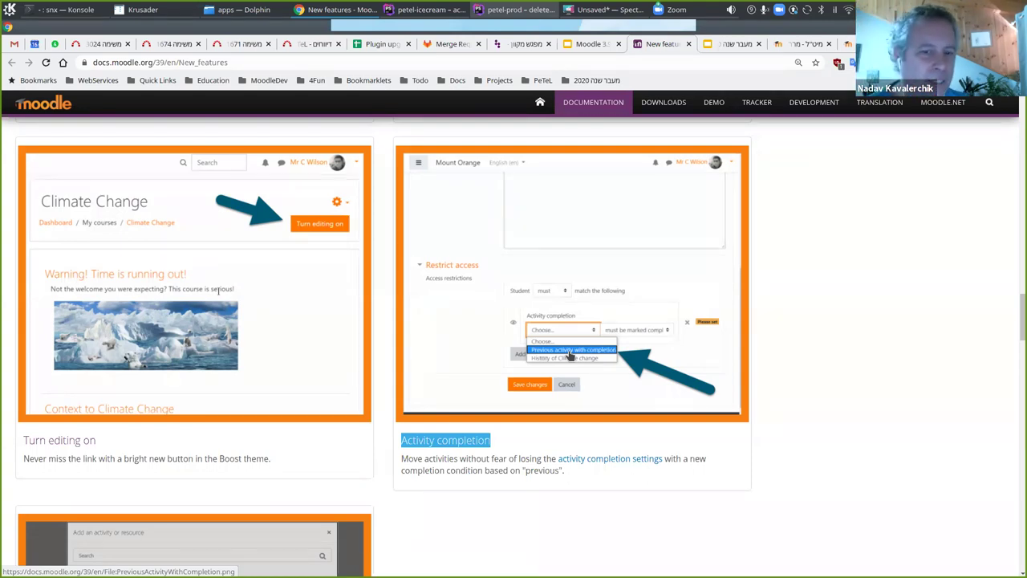
click(466, 442)
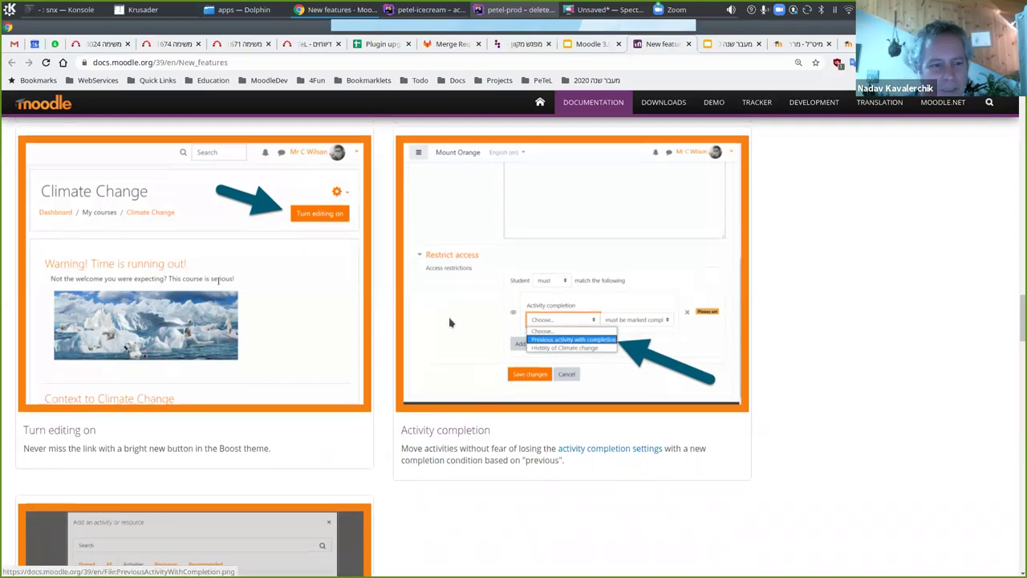
- Examine the MoodleNet entry at the end of the teacher features
scroll(446, 333, down, 3)
scroll(444, 338, down, 5)
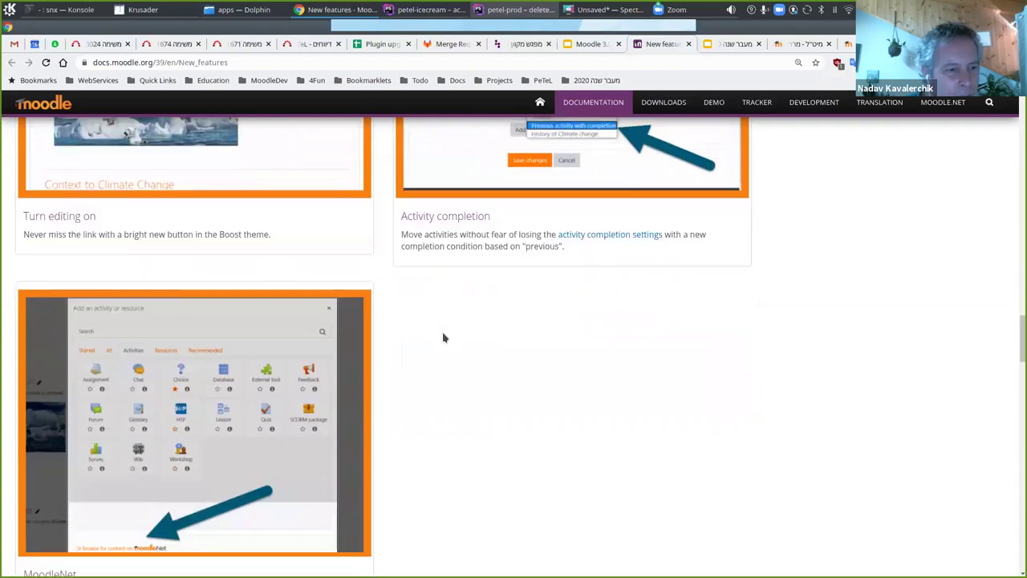
scroll(313, 373, down, 1)
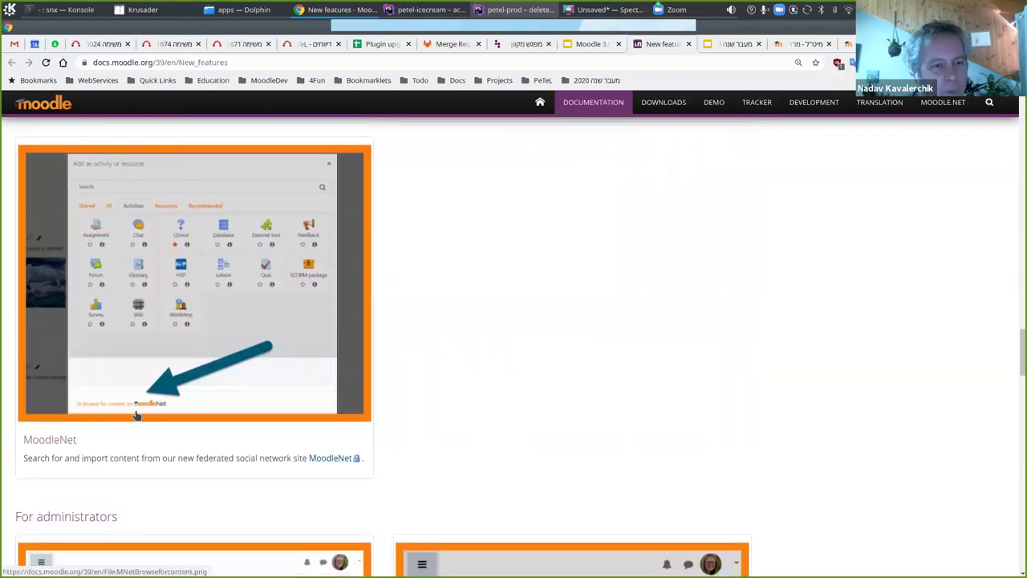
- Review the "For administrators" entries from H5P integration and Safe Exam Browser through Recommended activities and Activity chooser
scroll(136, 416, down, 9)
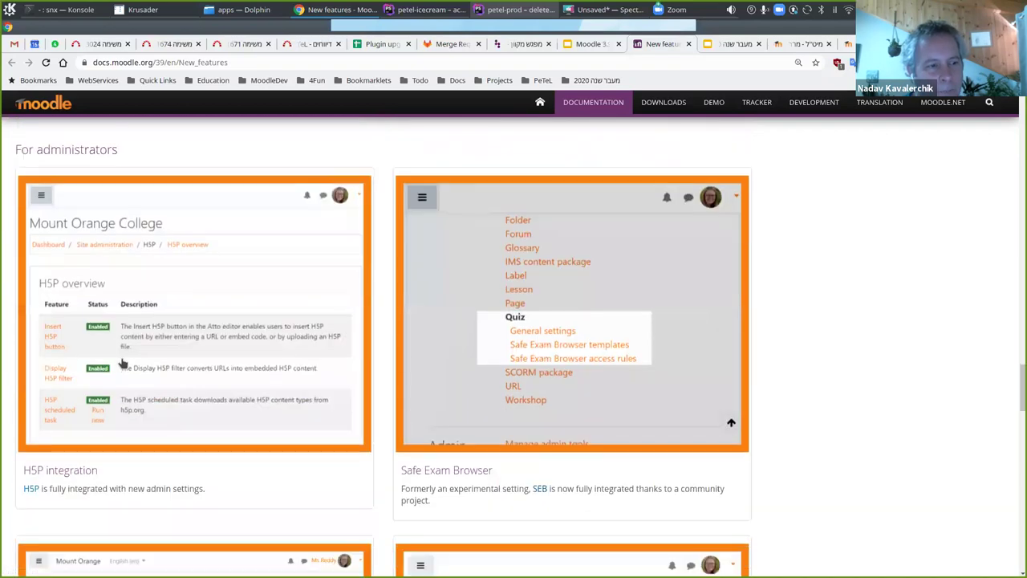
scroll(62, 452, down, 1)
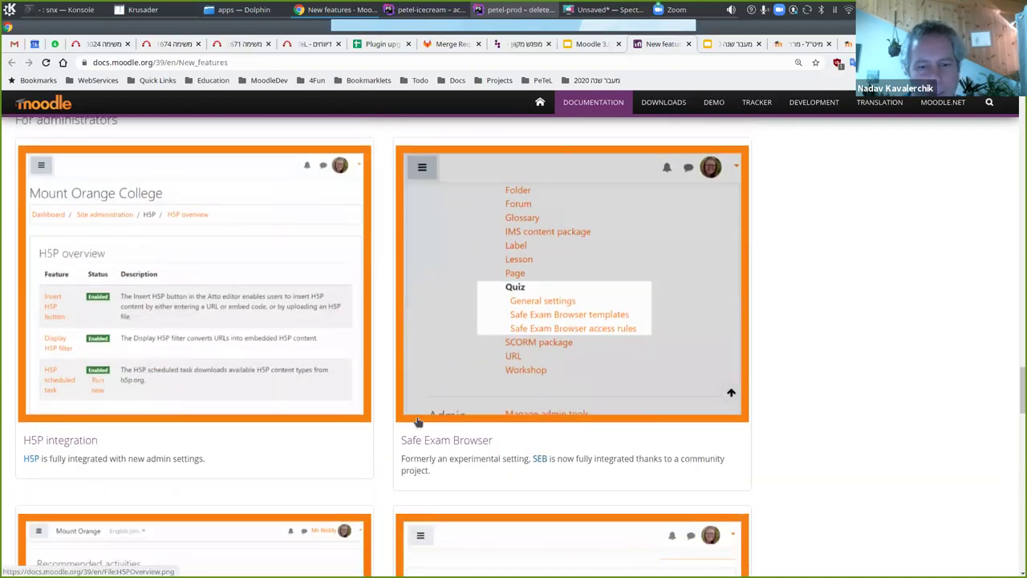
scroll(487, 451, down, 3)
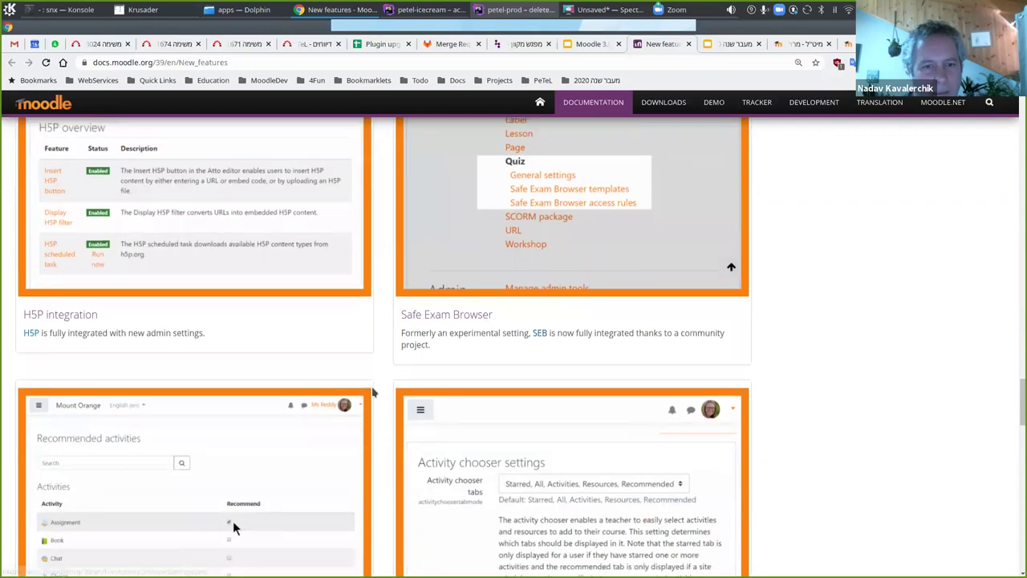
scroll(373, 391, down, 6)
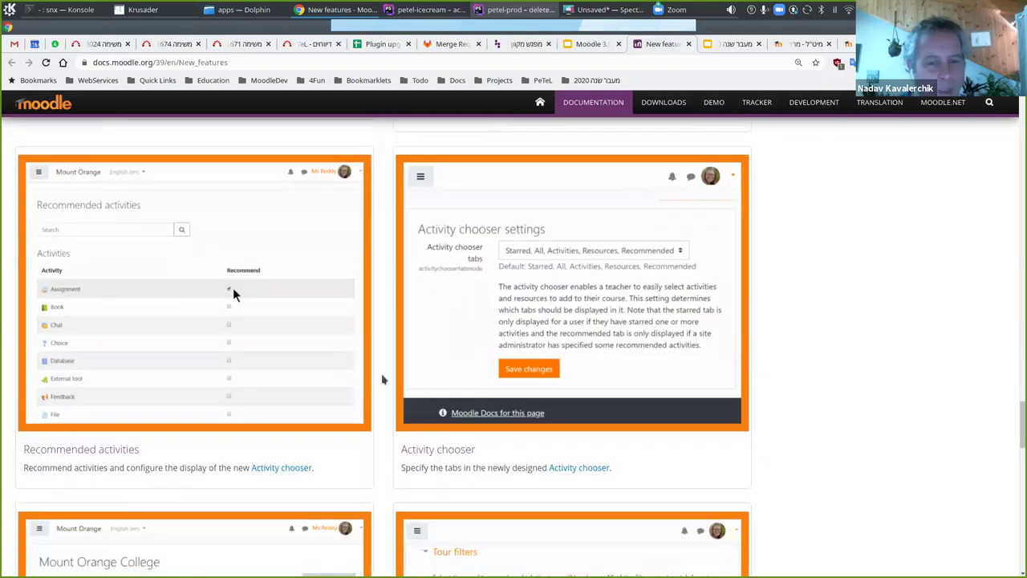
scroll(382, 380, down, 2)
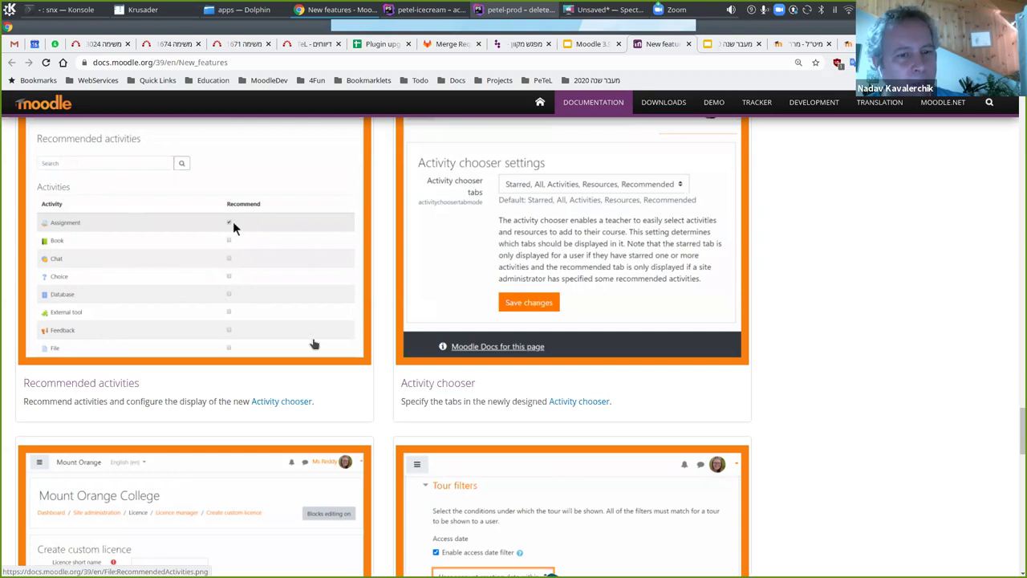
scroll(377, 369, down, 1)
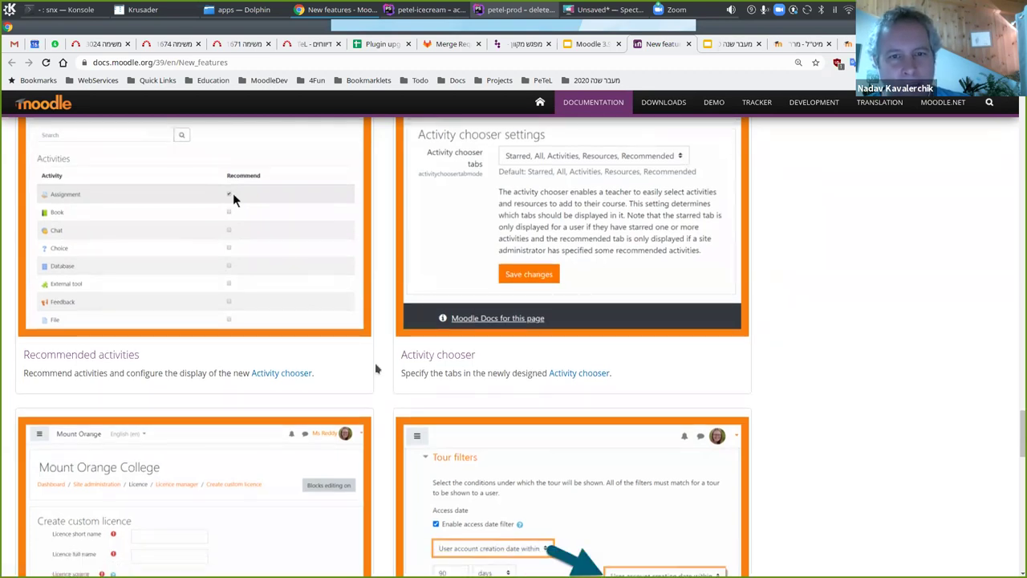
- Examine the Licences and User tours entries in the administrator features
scroll(377, 369, down, 3)
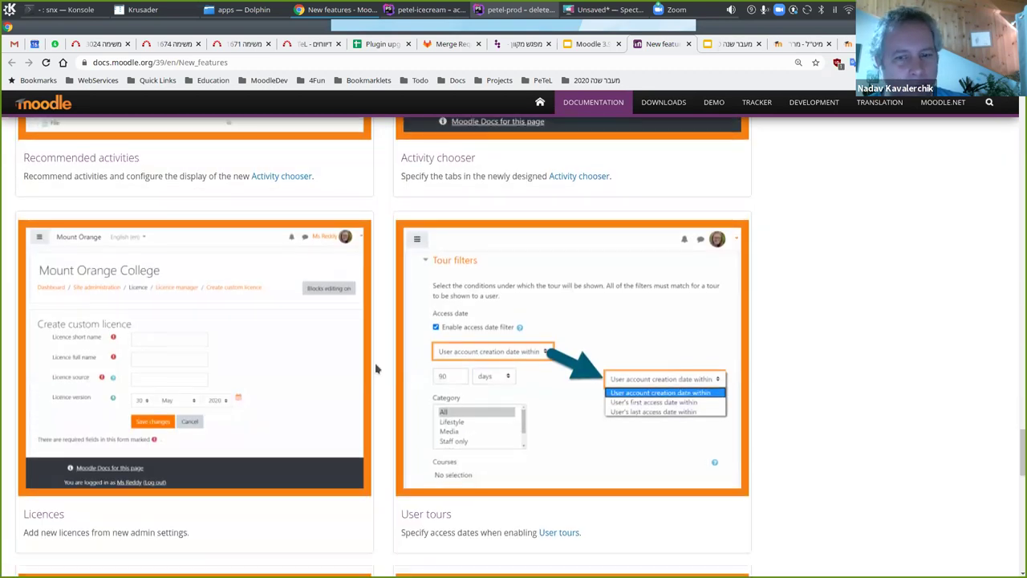
scroll(381, 369, down, 1)
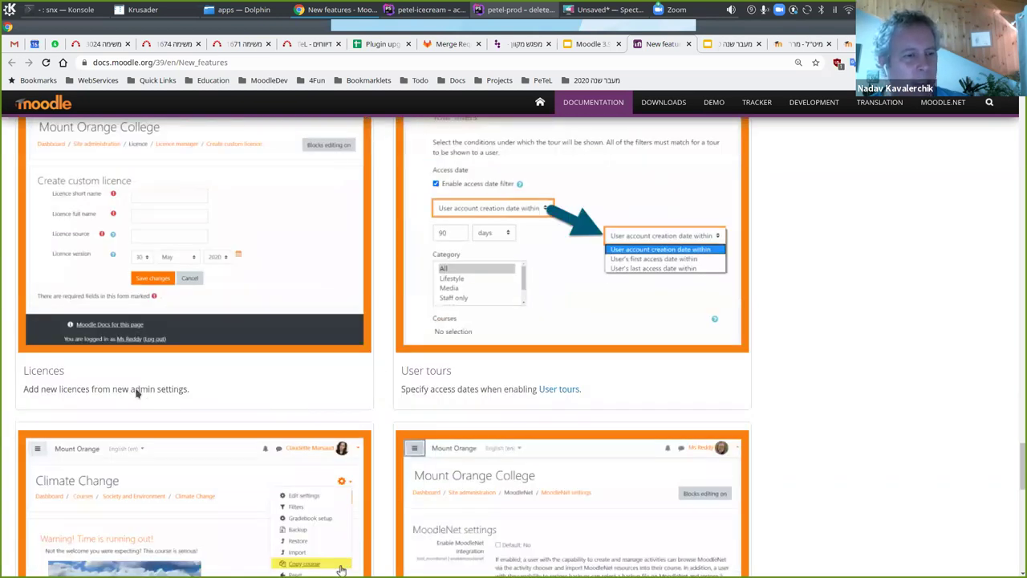
scroll(90, 410, up, 1)
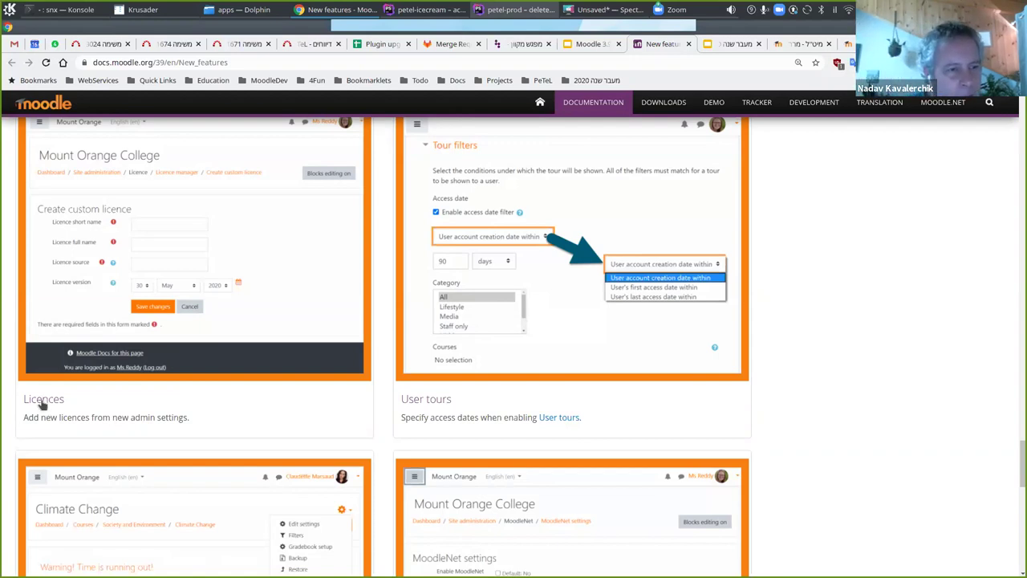
scroll(96, 293, up, 1)
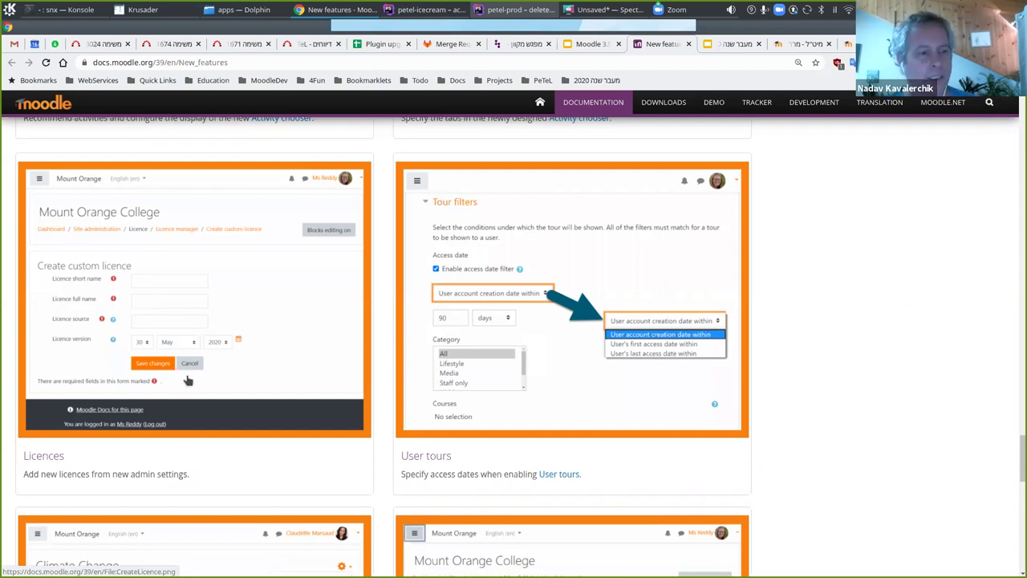
- Examine the "Course copy" and MoodleNet administrator entries and highlight the "Course copy" heading
scroll(229, 347, down, 5)
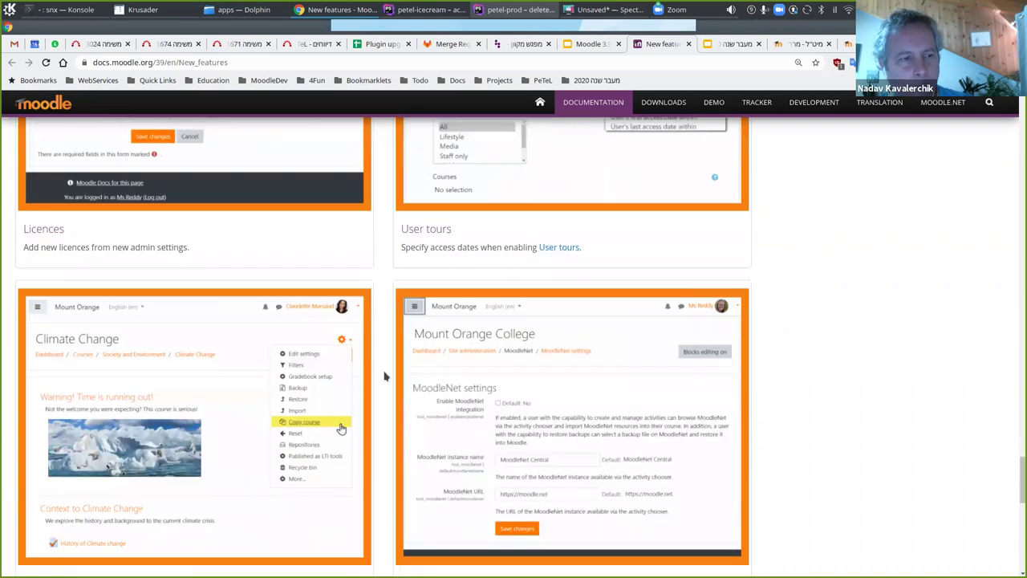
scroll(384, 376, down, 3)
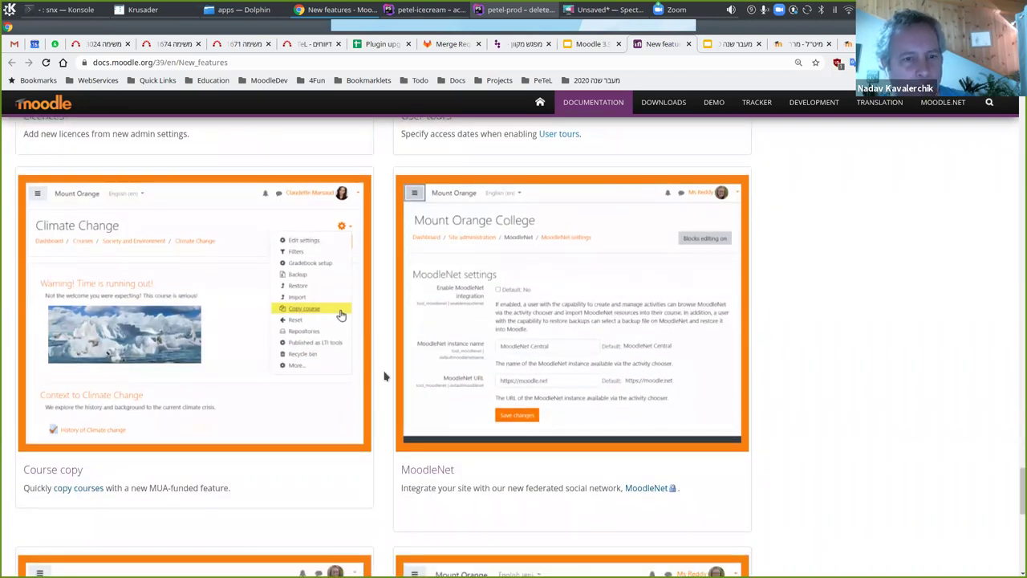
scroll(385, 376, up, 8)
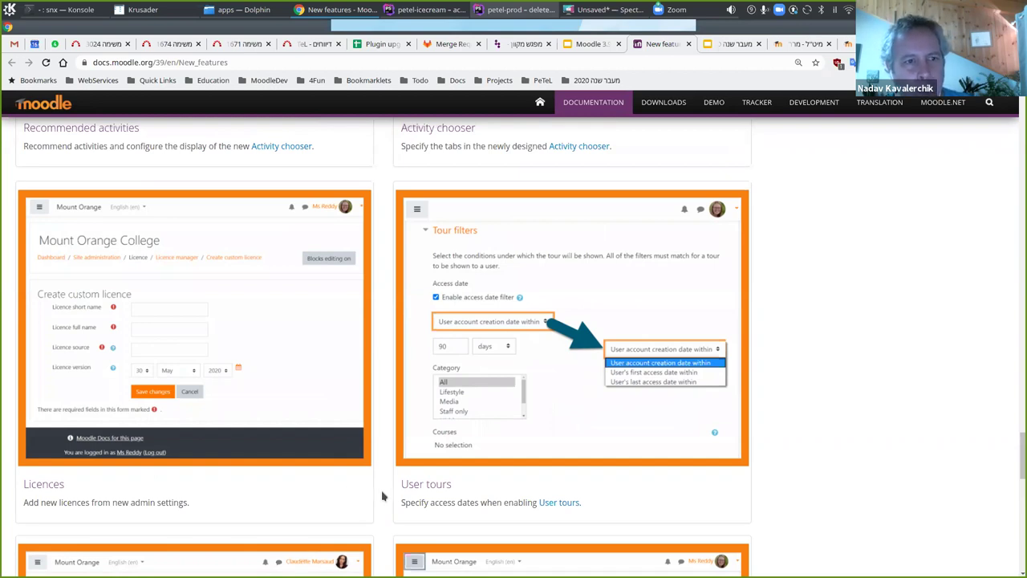
scroll(383, 497, down, 3)
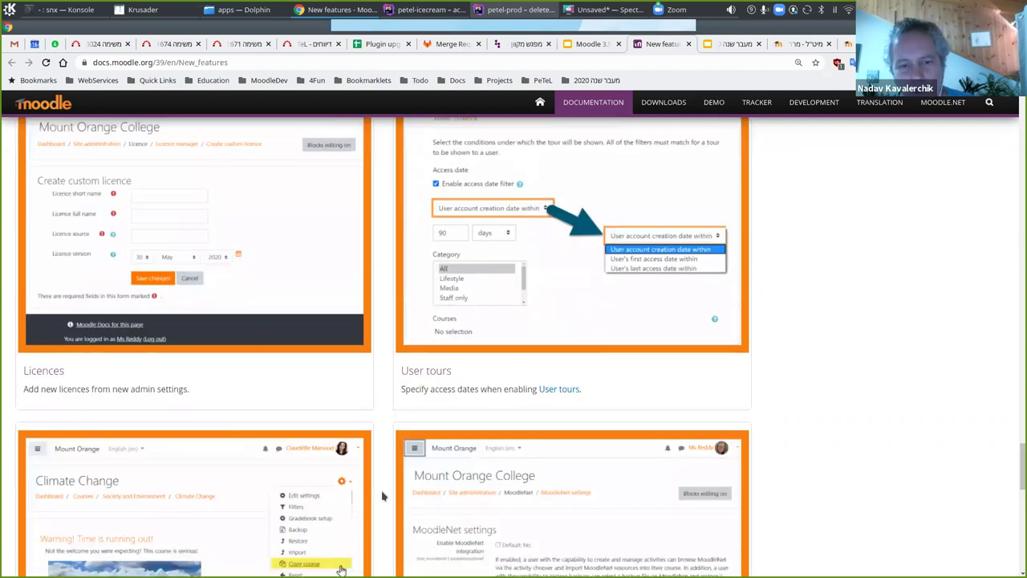
scroll(383, 496, down, 4)
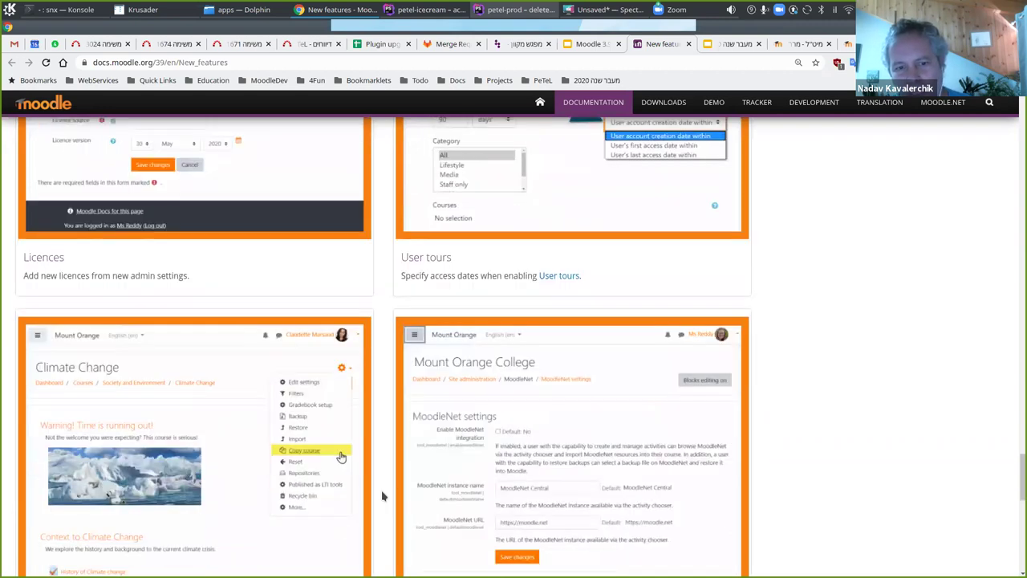
scroll(382, 496, down, 1)
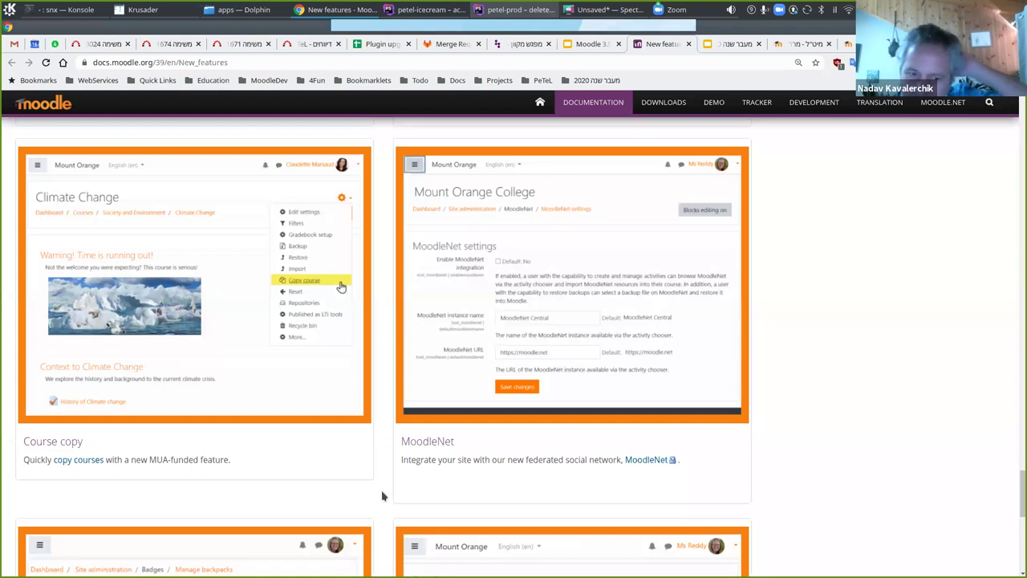
triple_click(44, 440)
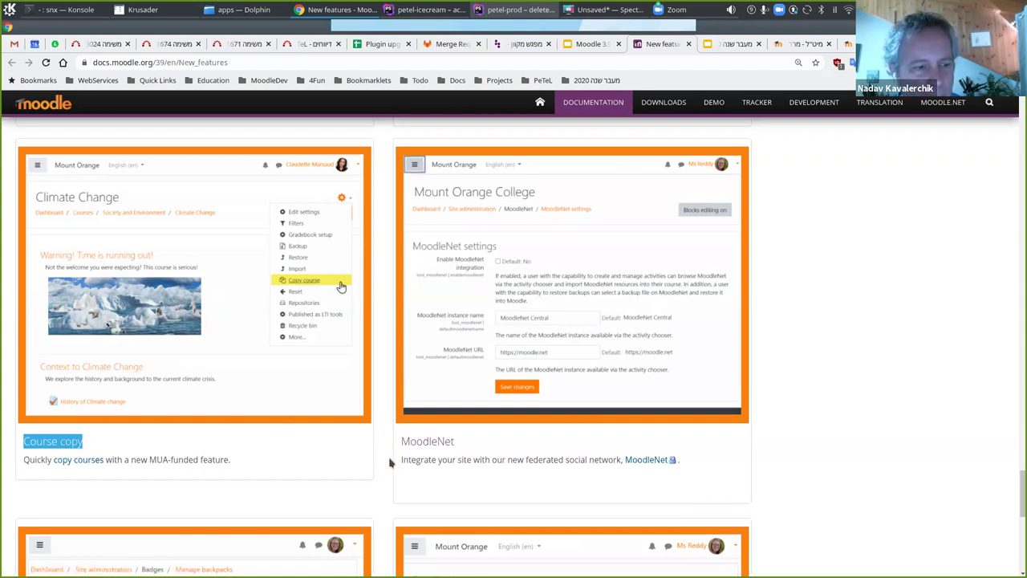
- Look over the administrator entries from Course copy and MoodleNet down to the backpack and feedback settings
scroll(390, 462, down, 1)
scroll(390, 462, up, 1)
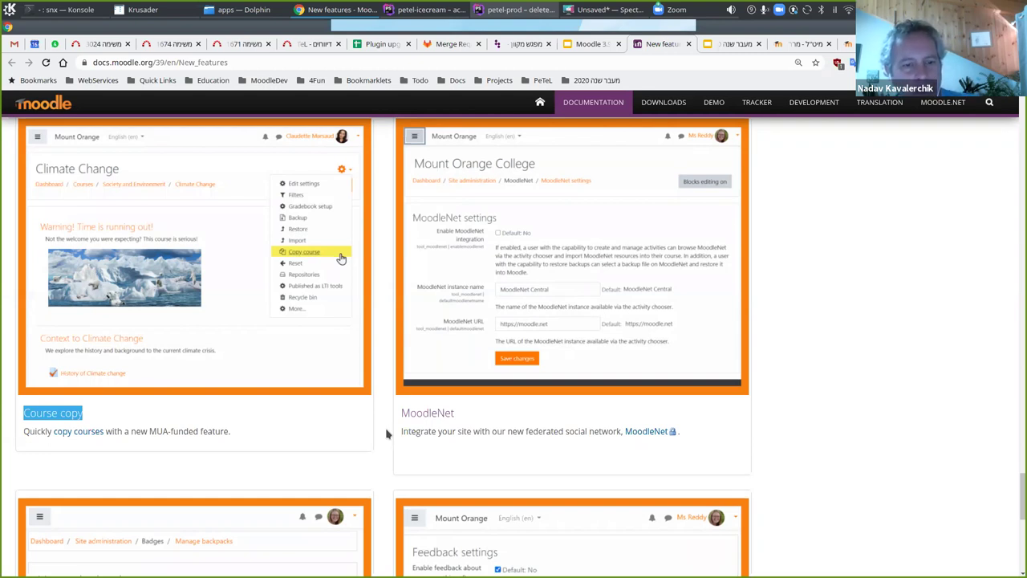
scroll(386, 434, down, 3)
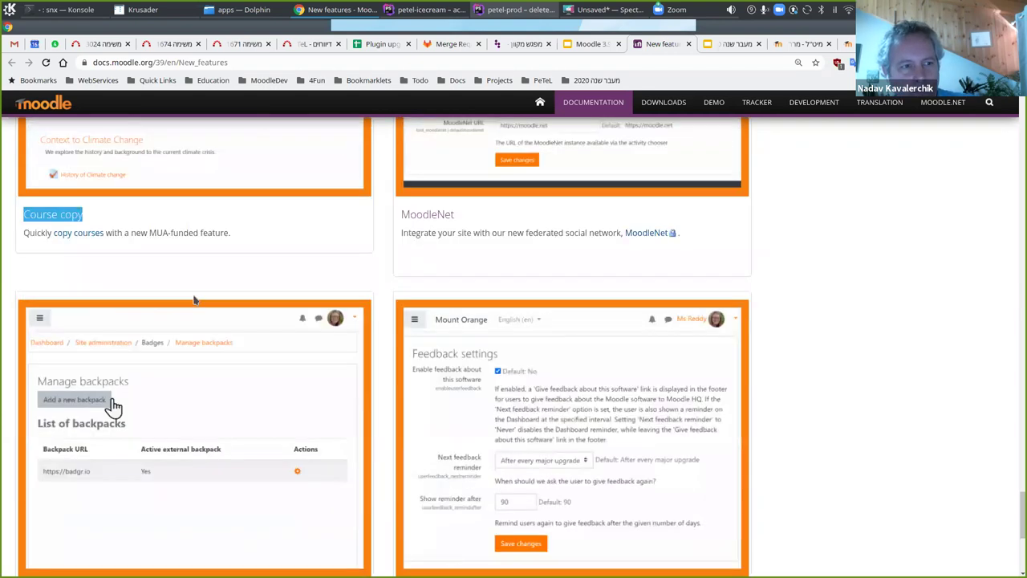
scroll(264, 275, up, 2)
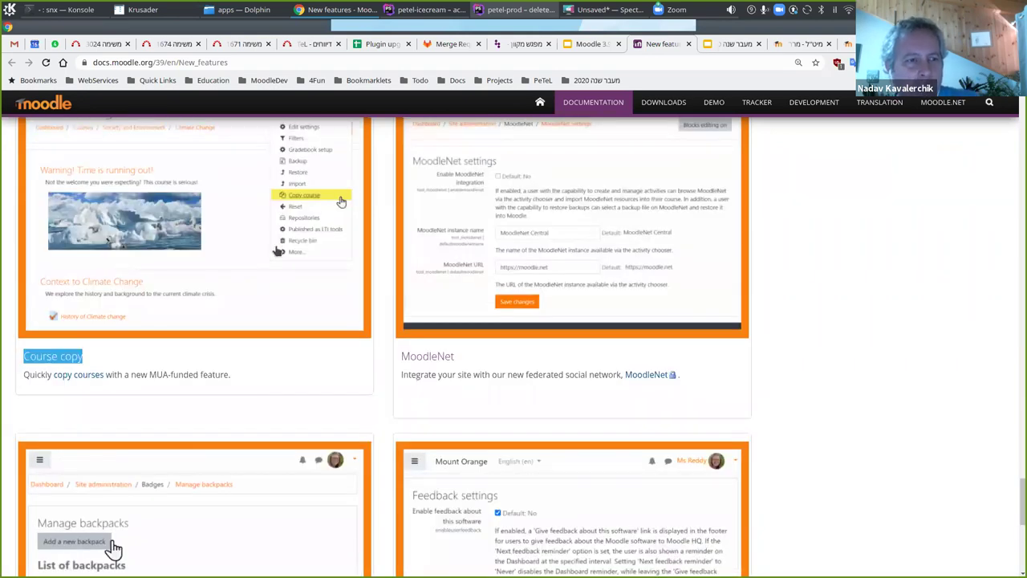
scroll(222, 275, up, 1)
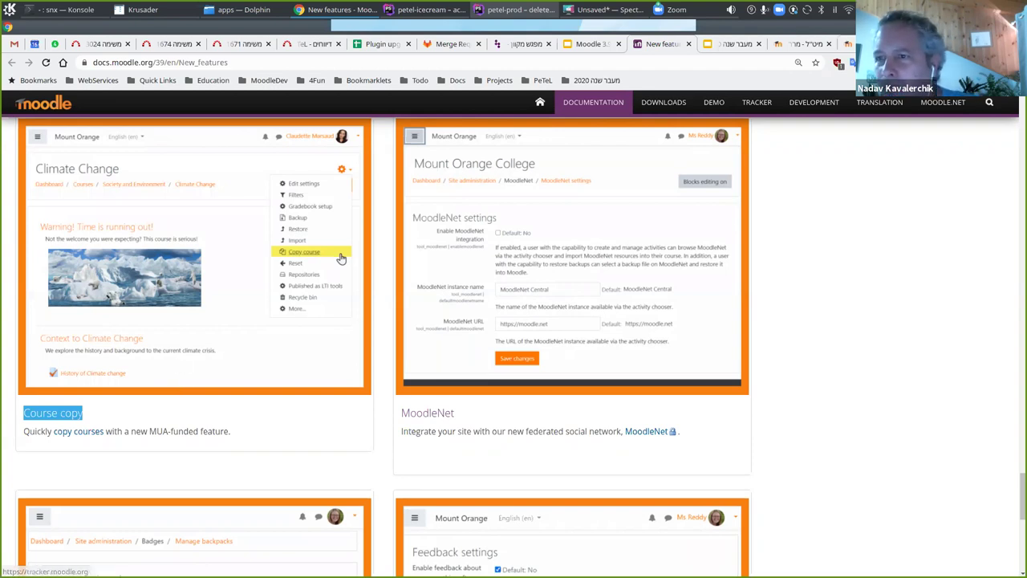
- Switch to the Course Forum settings and leave them without saving for the World of Water course page
key(ctrl+Page_Up)
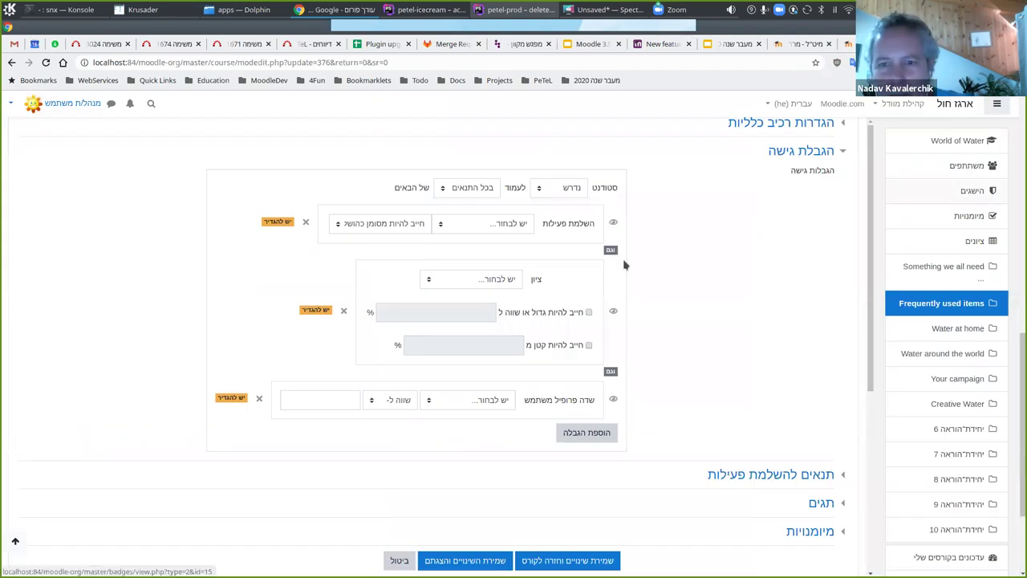
scroll(717, 280, up, 3)
scroll(722, 287, up, 5)
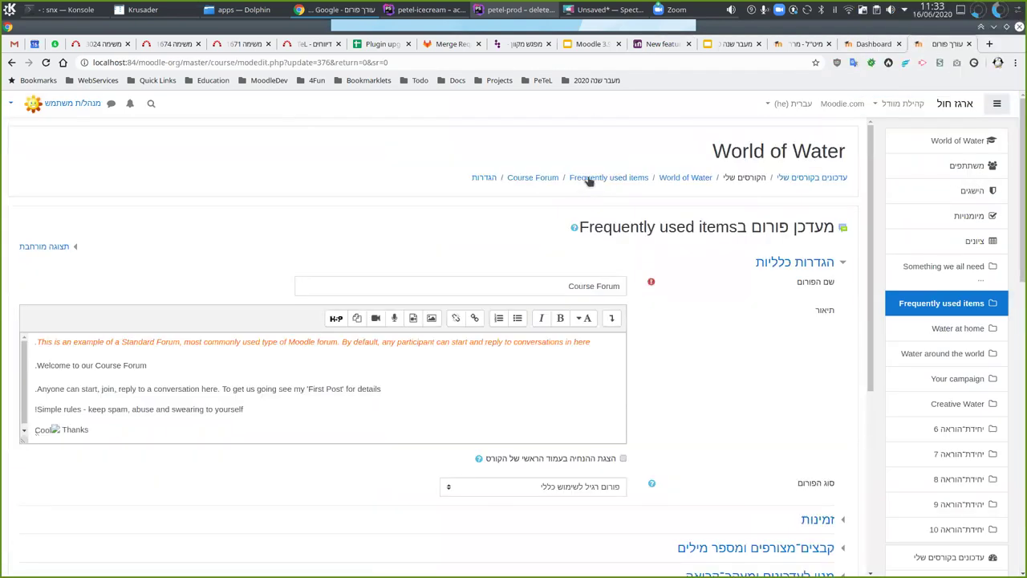
click(680, 183)
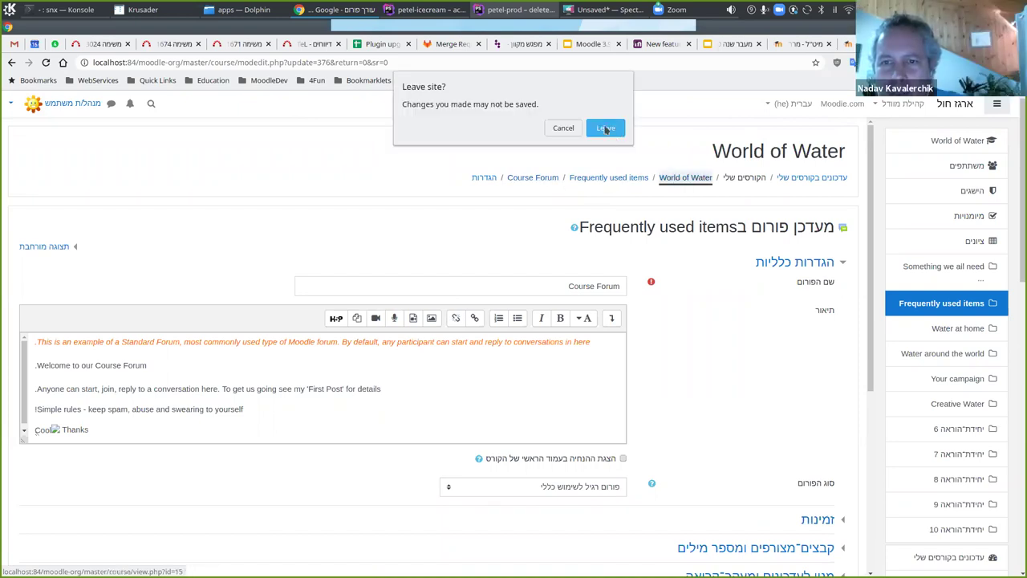
click(608, 129)
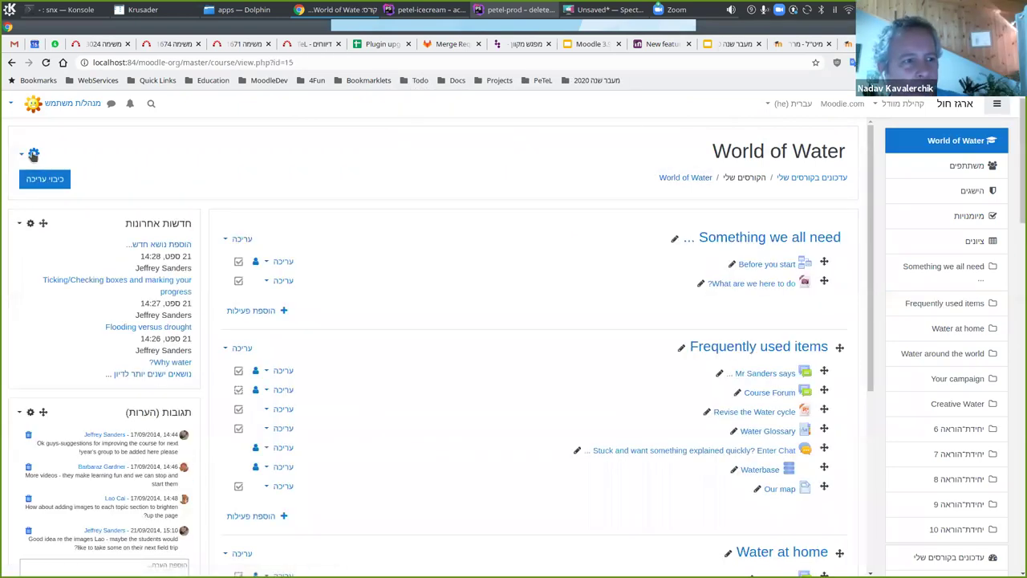
- Open the Copy course form for the World of Water course and view its fields
click(34, 154)
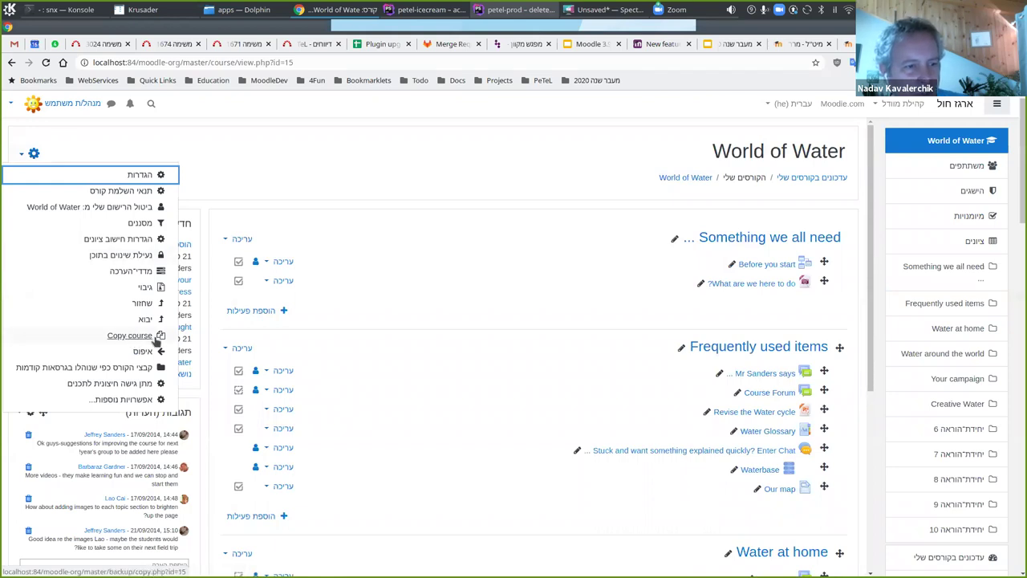
click(136, 338)
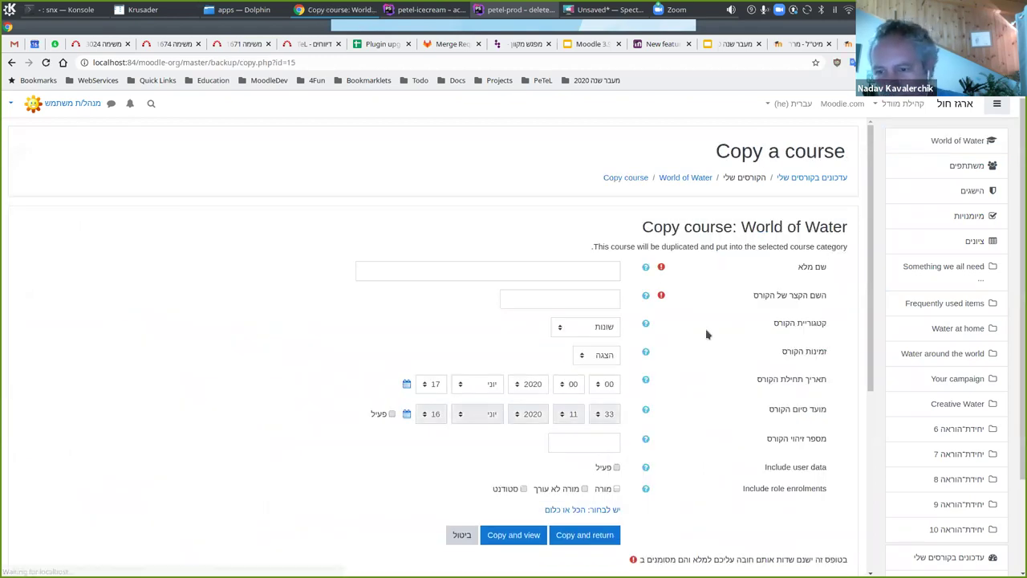
scroll(706, 334, down, 1)
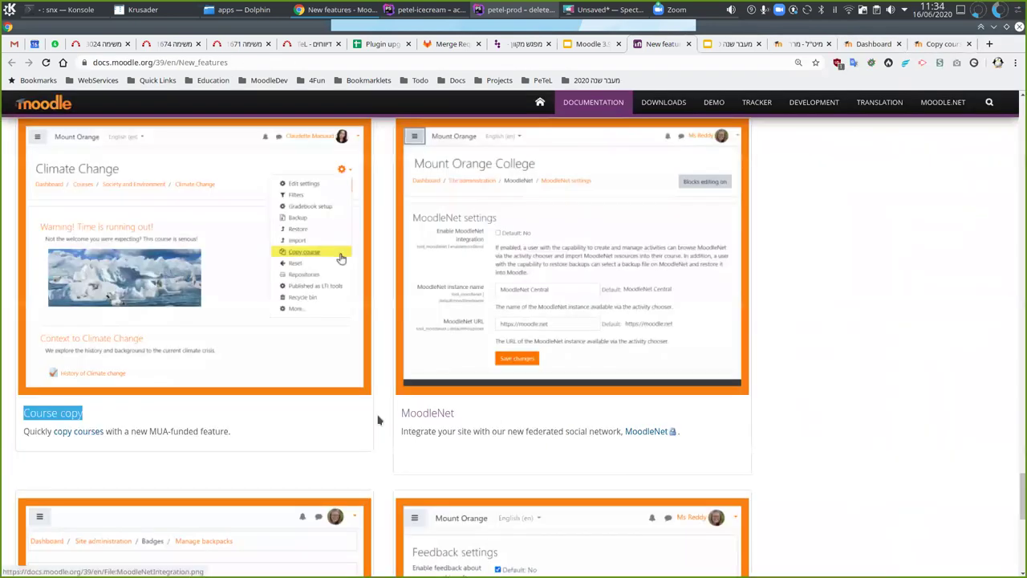
- Check the Course copy entry in the New features documentation and return to the Copy course form
scroll(379, 419, up, 1)
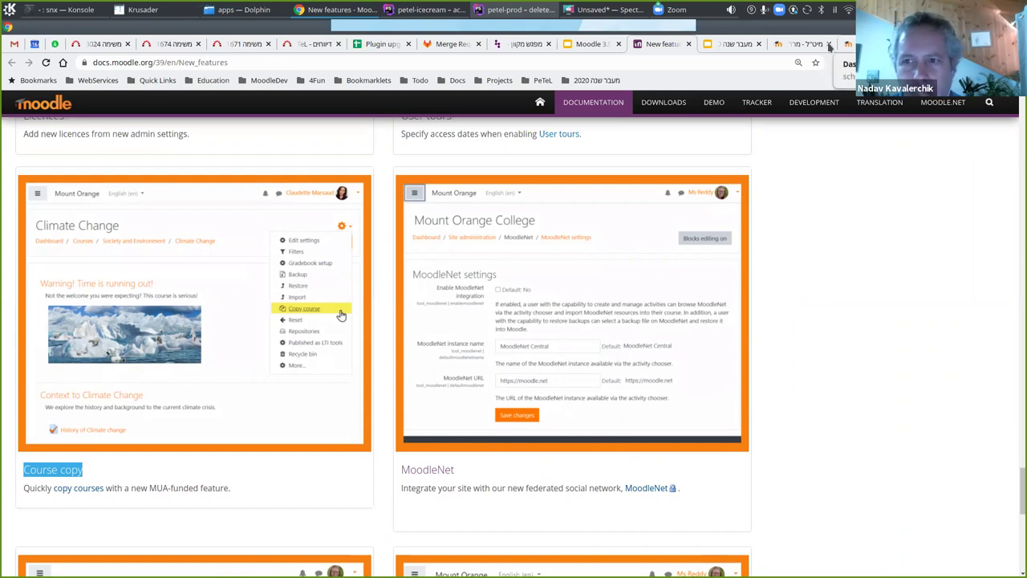
key(ctrl+Tab)
key(ctrl+Tab)
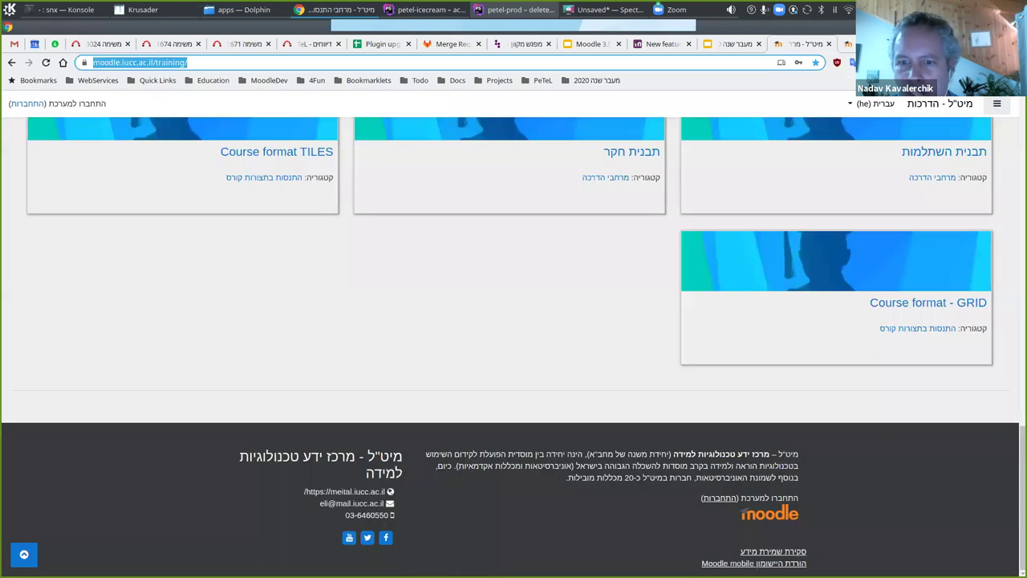
key(ctrl+Tab)
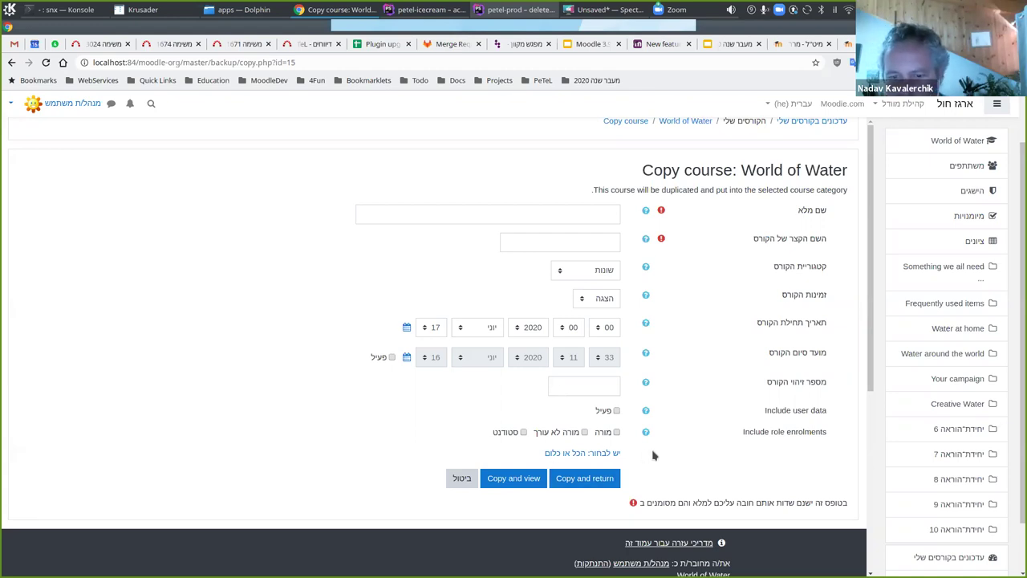
- Try the select all or none toggle for role enrolments and examine the Copy course form's fields and description
click(603, 454)
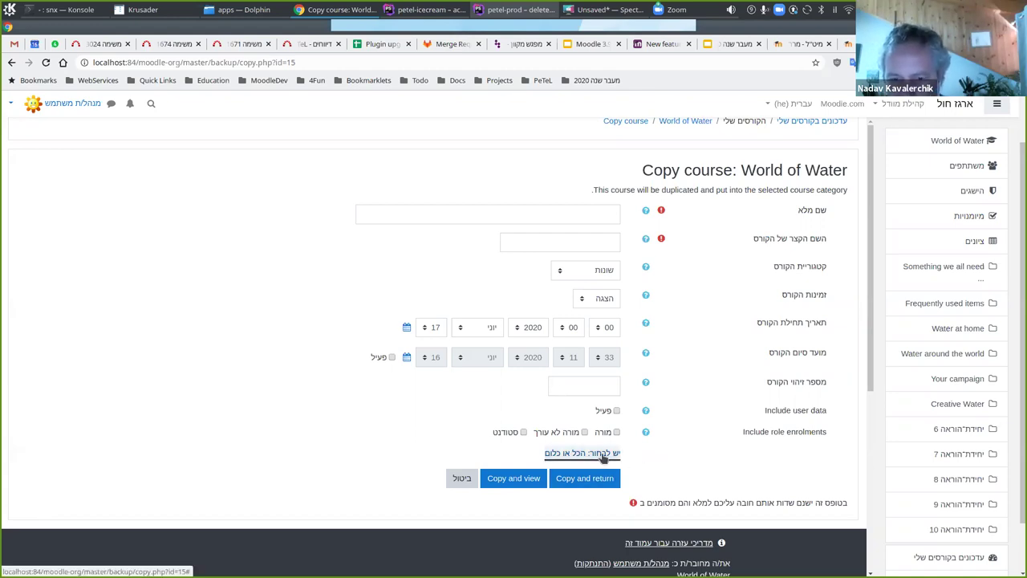
click(603, 454)
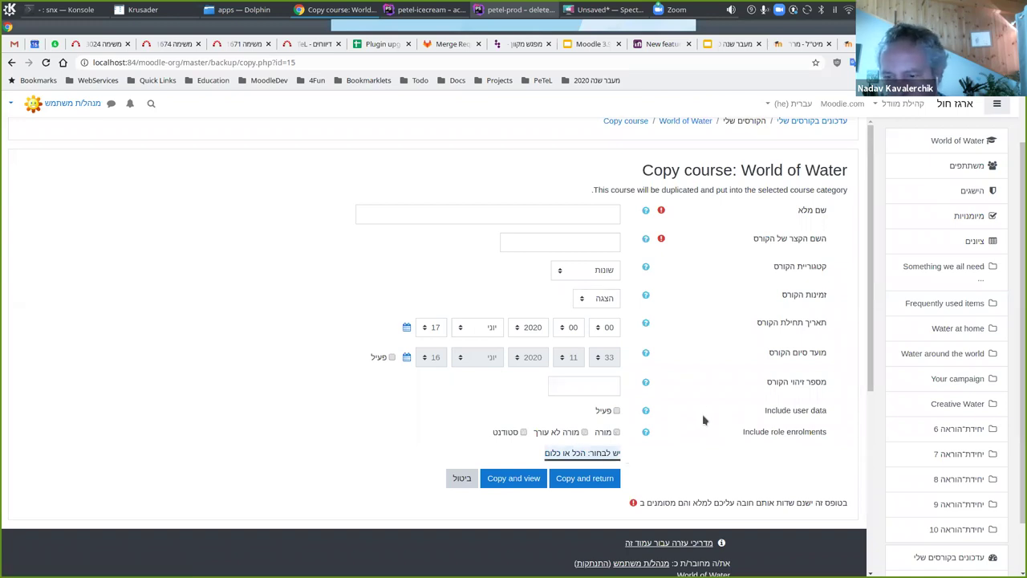
scroll(708, 410, down, 1)
scroll(708, 410, up, 3)
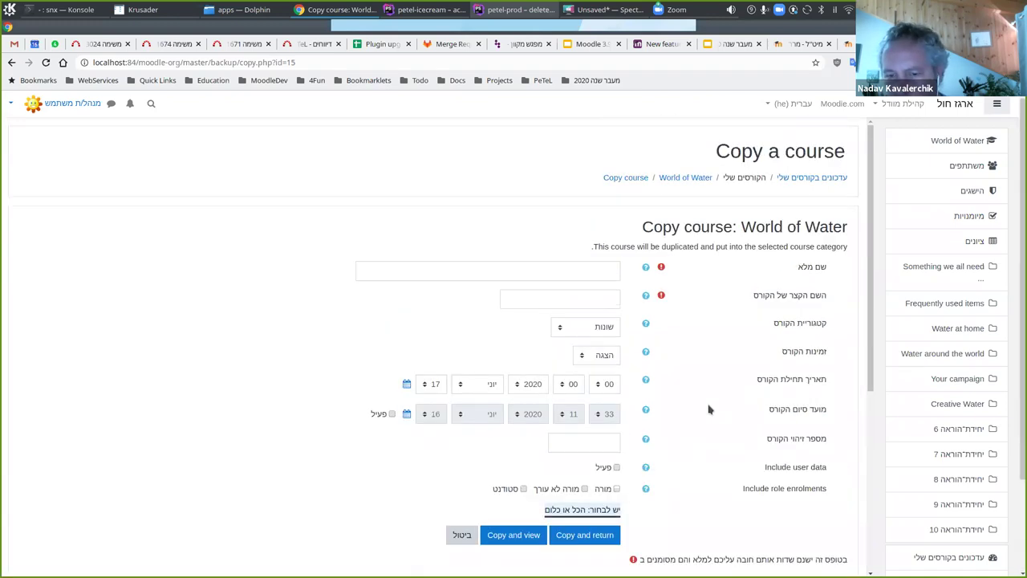
scroll(708, 410, down, 1)
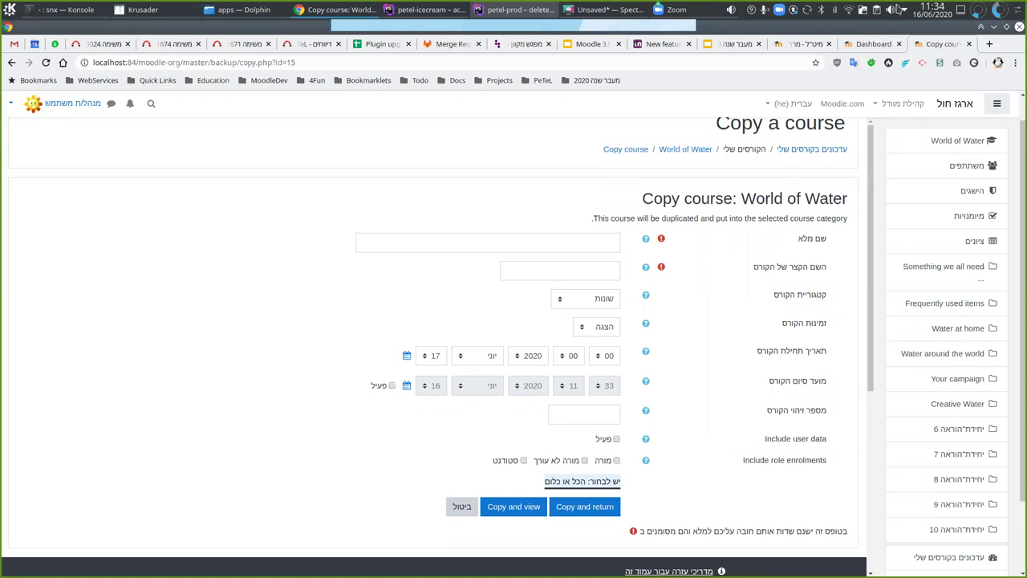
scroll(895, 13, up, 1)
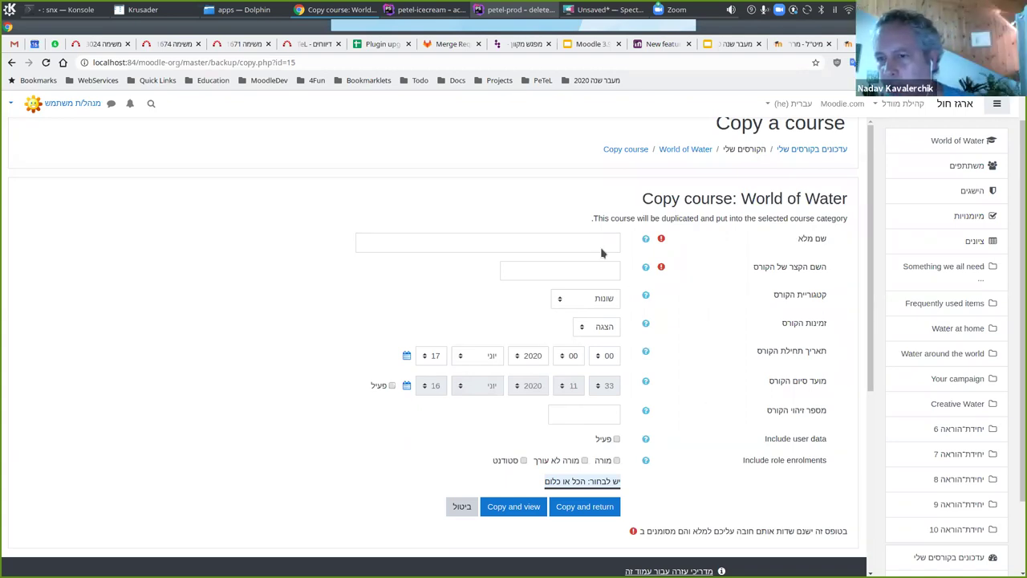
triple_click(716, 218)
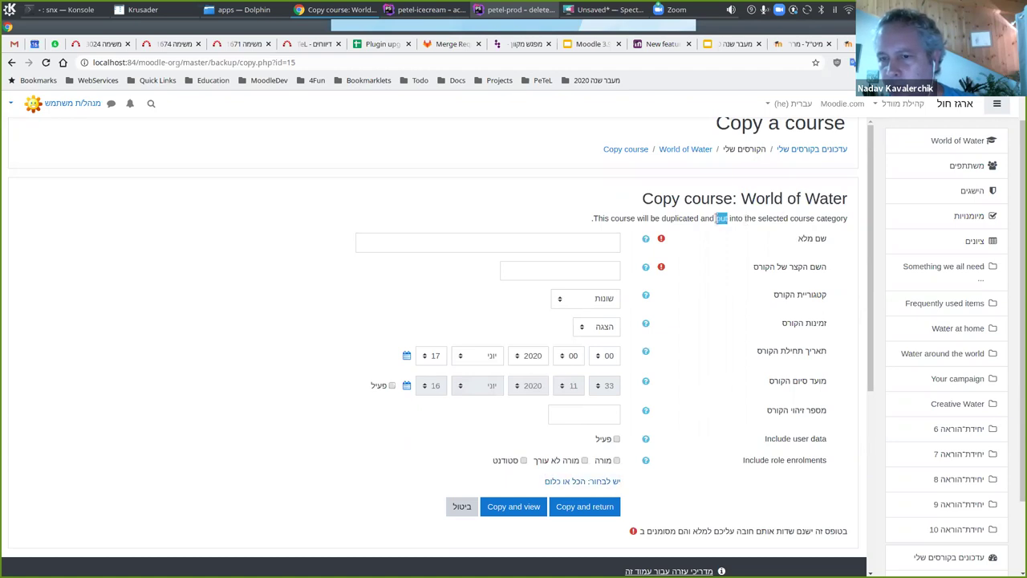
click(682, 293)
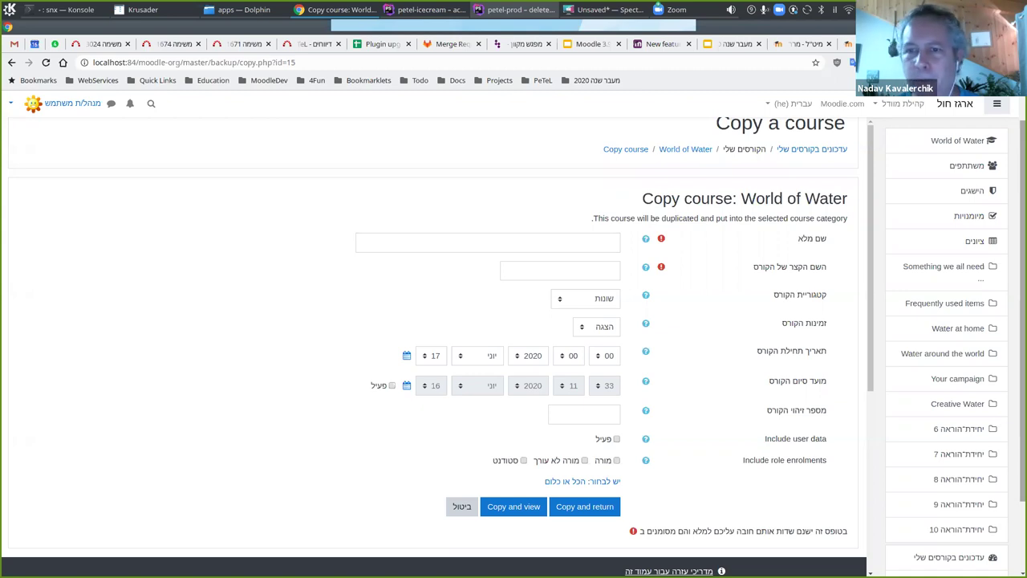
- Review the Badges 2.1 and "Give us feedback" entries in the New features documentation and highlight the "Give us feedback" heading
click(598, 48)
click(662, 46)
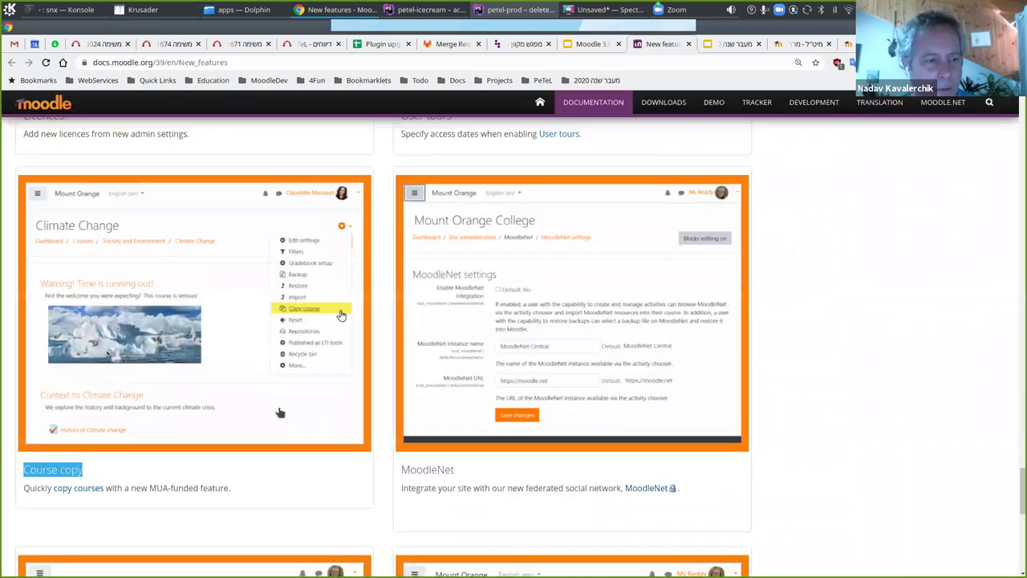
scroll(345, 394, down, 5)
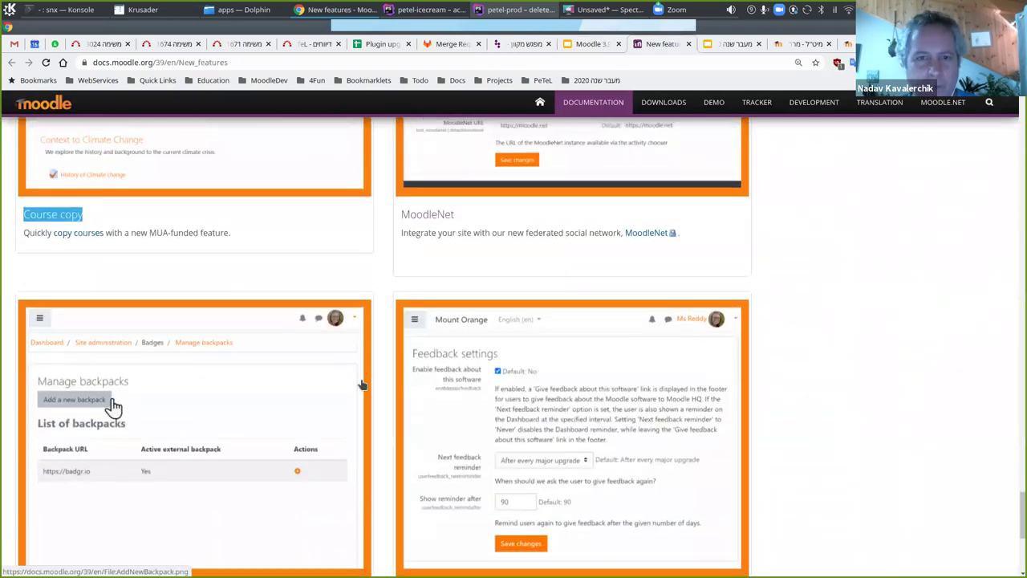
scroll(362, 385, down, 1)
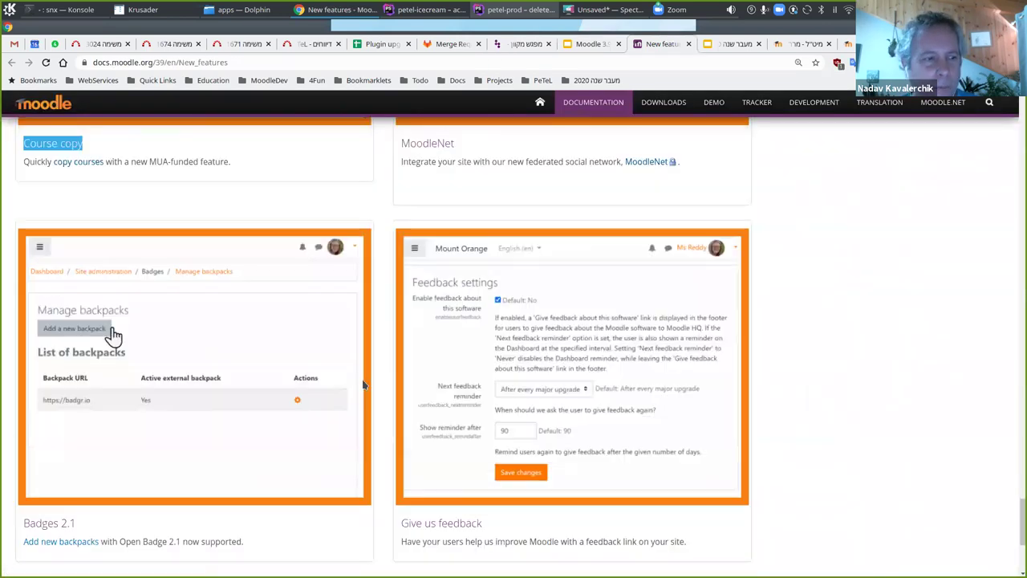
scroll(362, 385, down, 3)
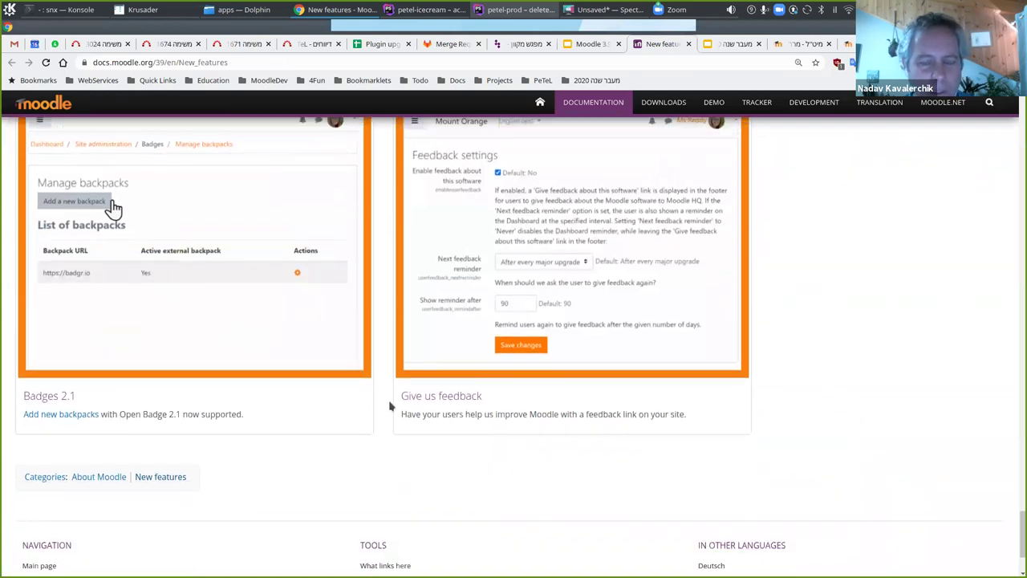
triple_click(439, 396)
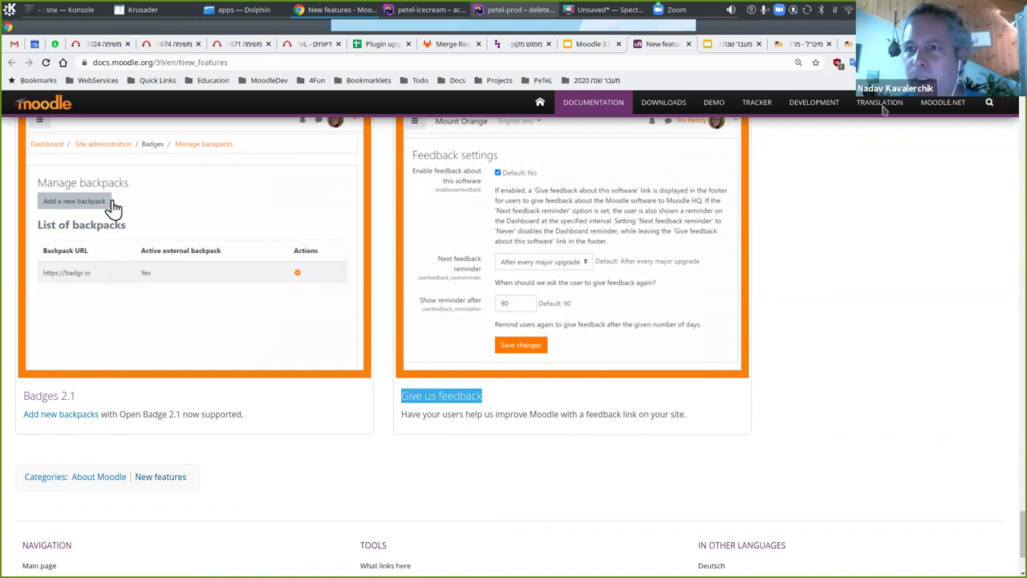
- Return to the demo site, go to its dashboard and open the "Give feedback" link in the footer
key(ctrl+Tab)
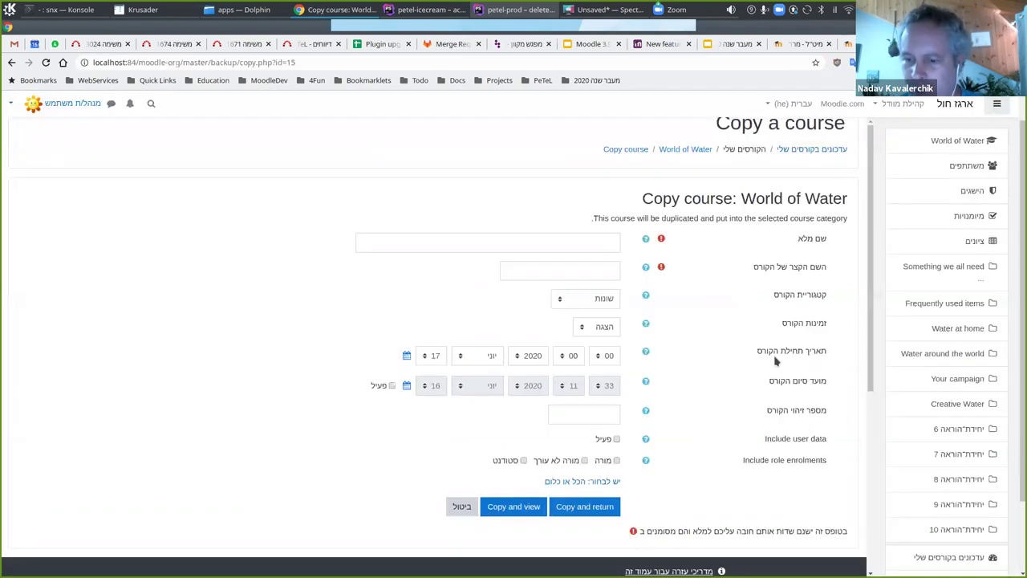
scroll(775, 373, down, 5)
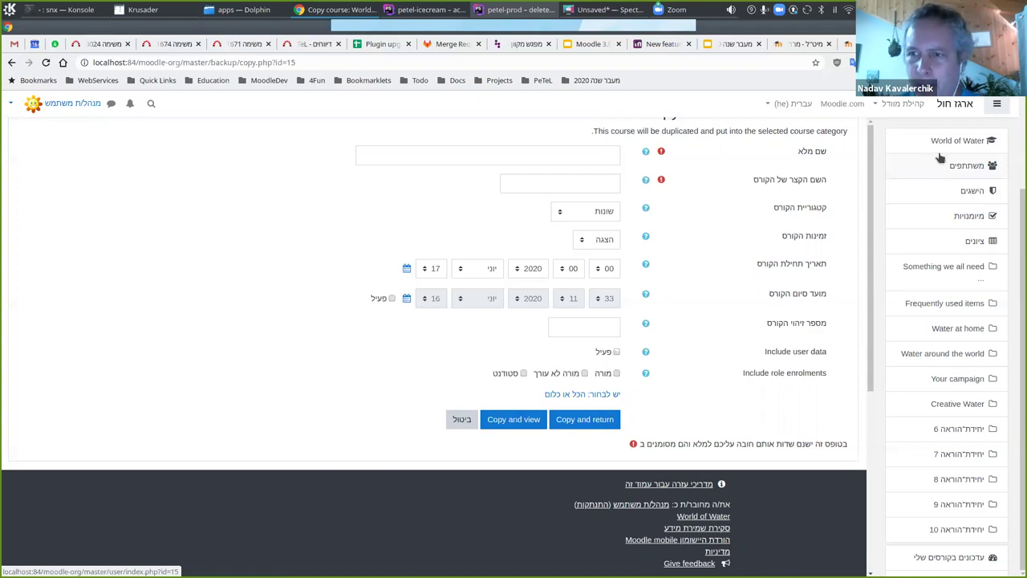
click(954, 105)
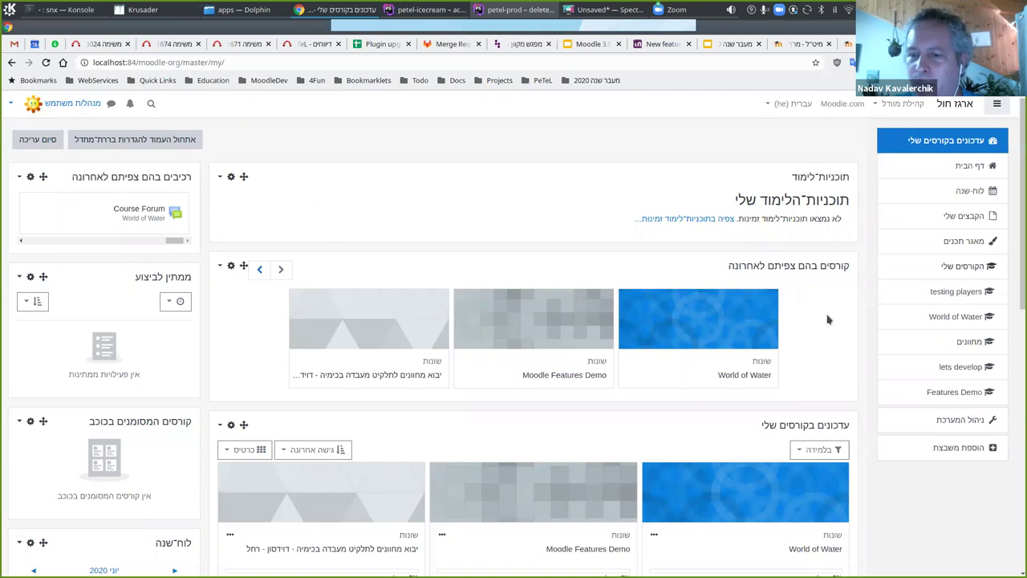
scroll(833, 313, down, 4)
scroll(833, 313, down, 4)
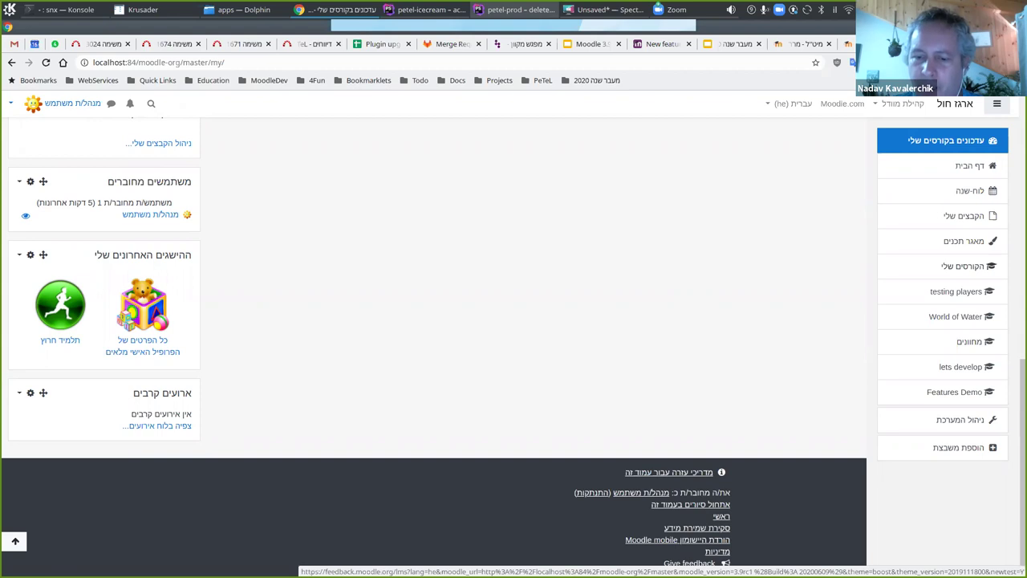
click(688, 562)
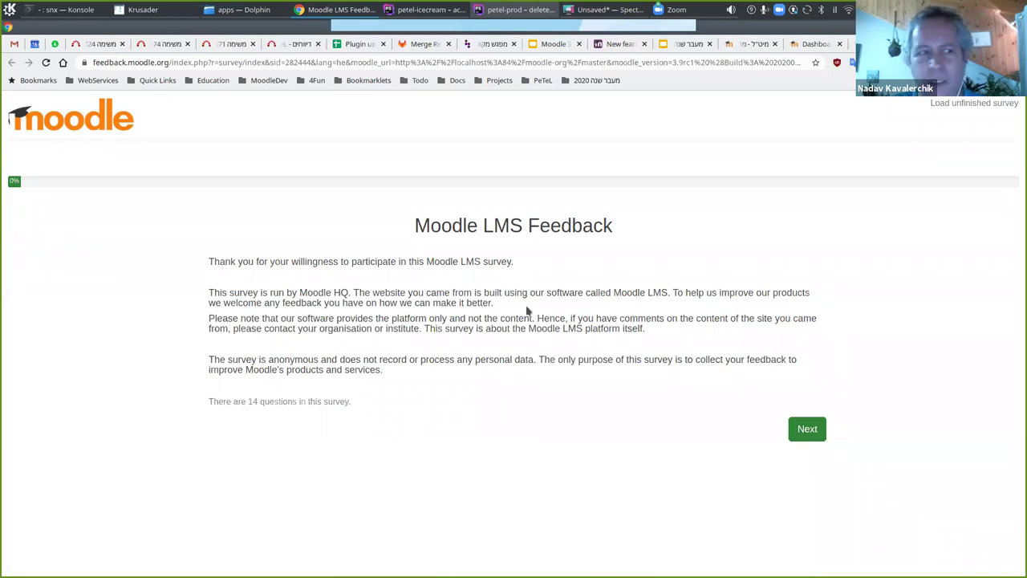
- Start the Moodle LMS Feedback survey, answer the recommendation question with 2, and continue to the optional questions
click(808, 434)
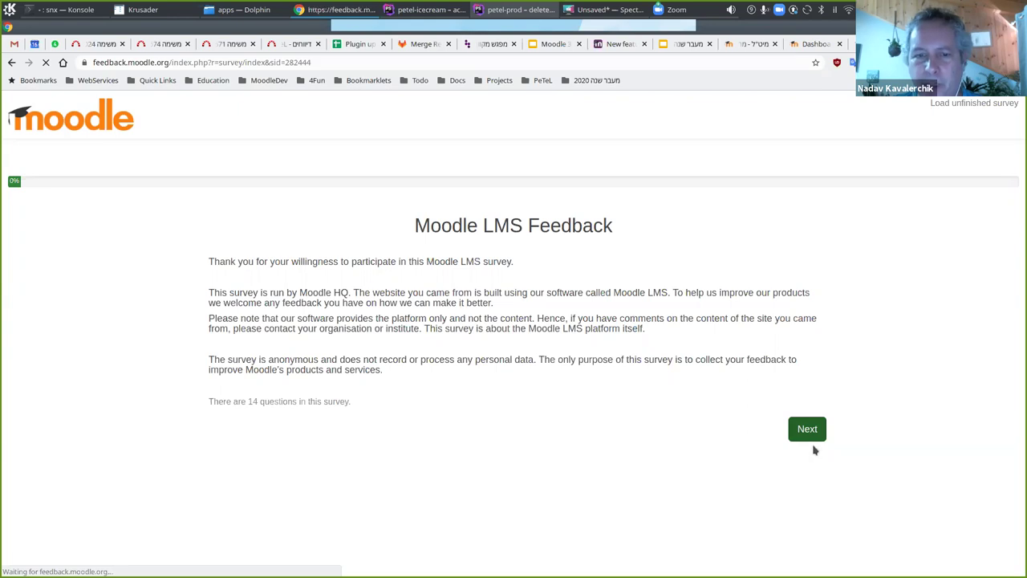
click(468, 400)
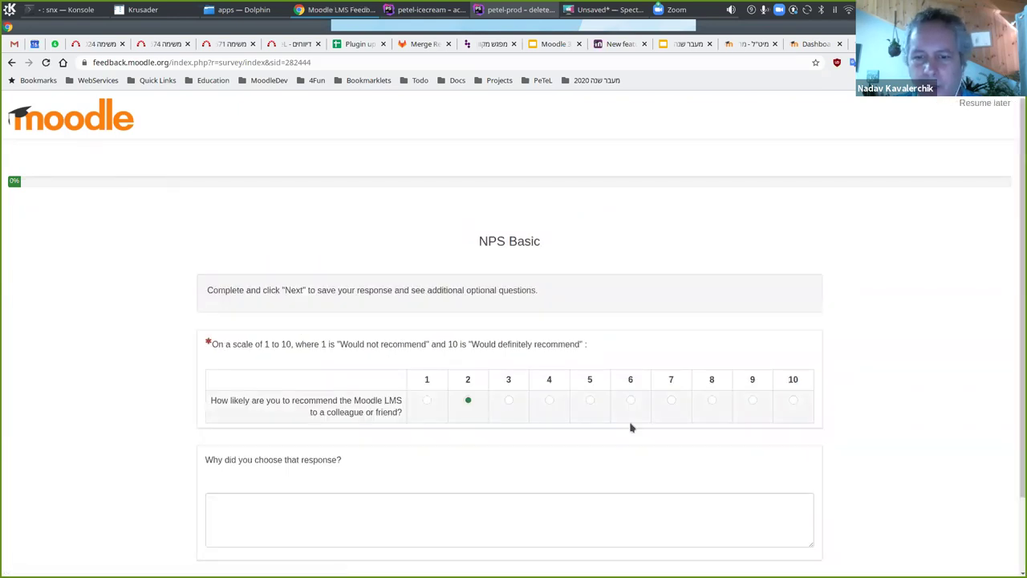
scroll(698, 433, down, 2)
click(818, 534)
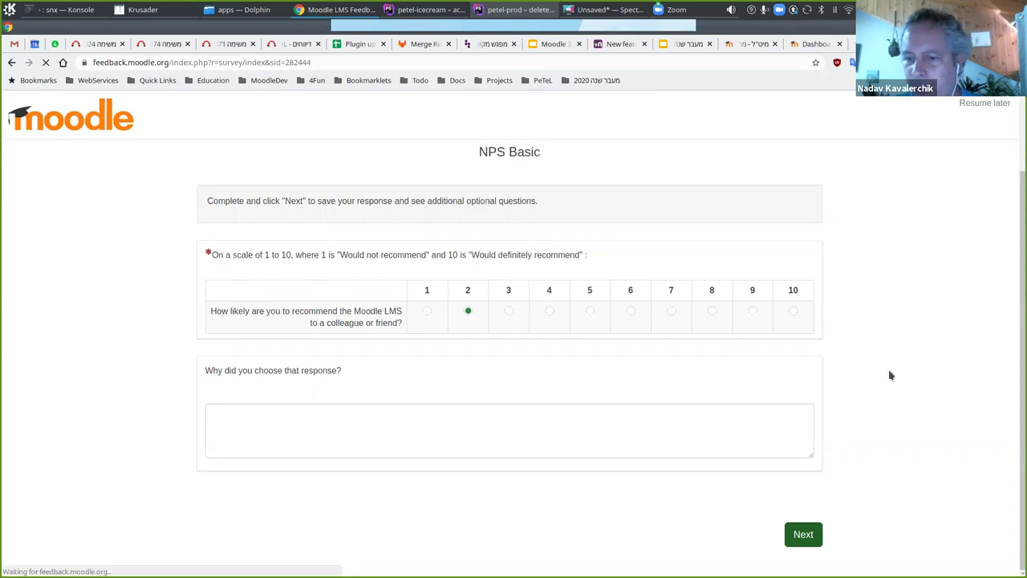
scroll(566, 361, down, 3)
scroll(567, 361, up, 3)
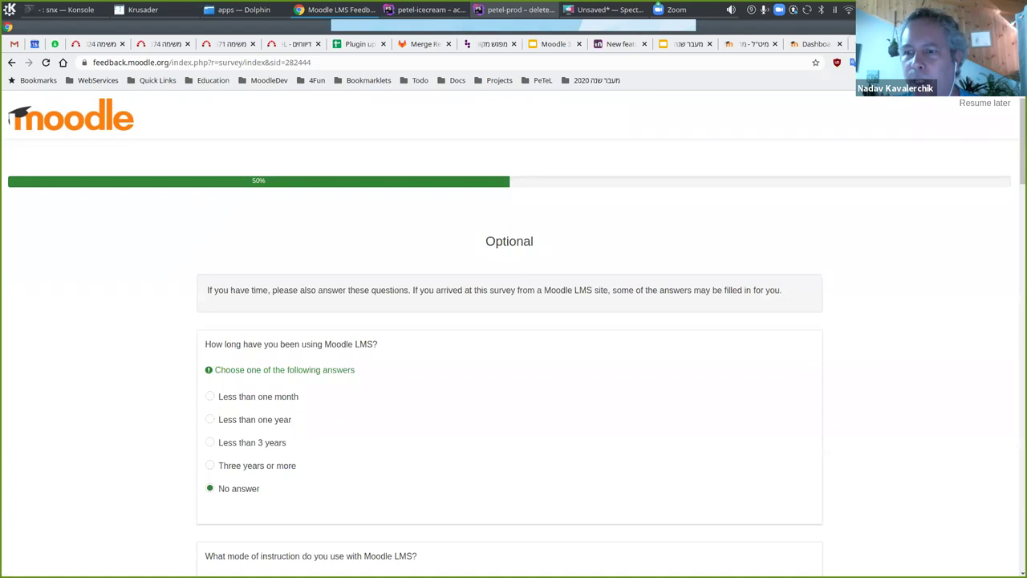
- Leave the survey, open Feedback settings in the demo site's administration and try switching "Enable feedback about Moodle" off and back on
key(ctrl+w)
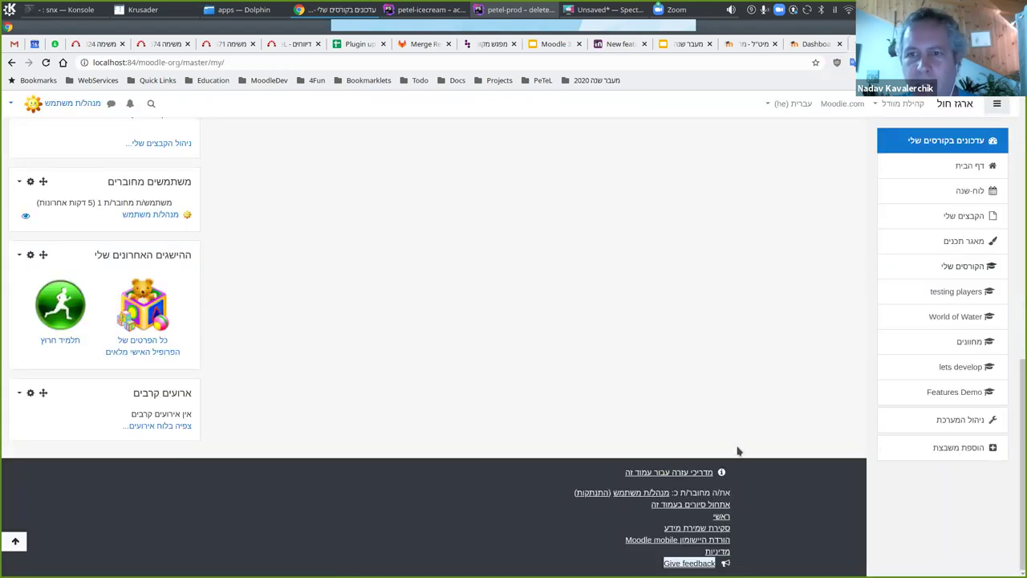
scroll(739, 403, up, 5)
scroll(740, 404, up, 2)
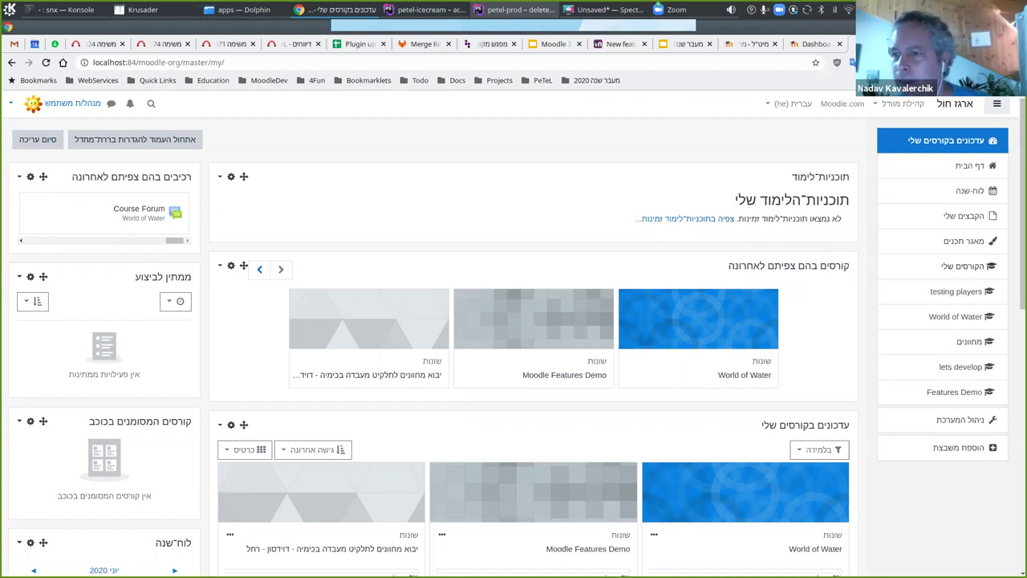
click(959, 425)
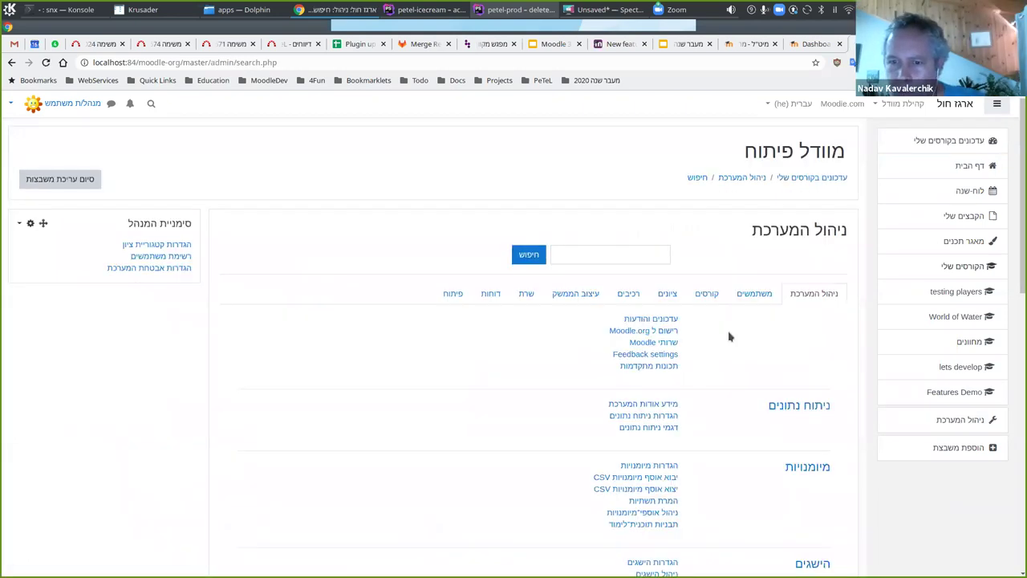
click(638, 357)
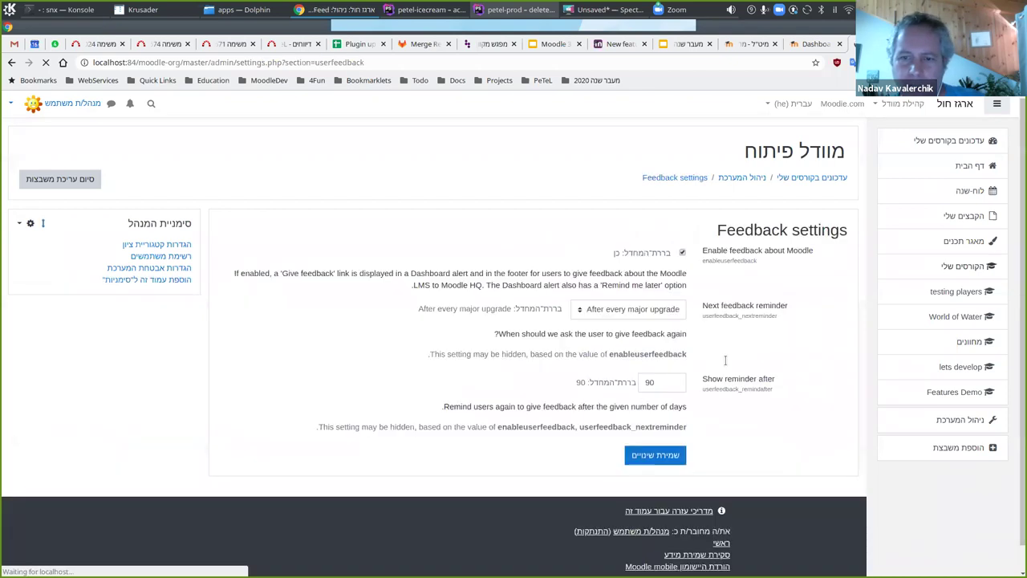
click(688, 253)
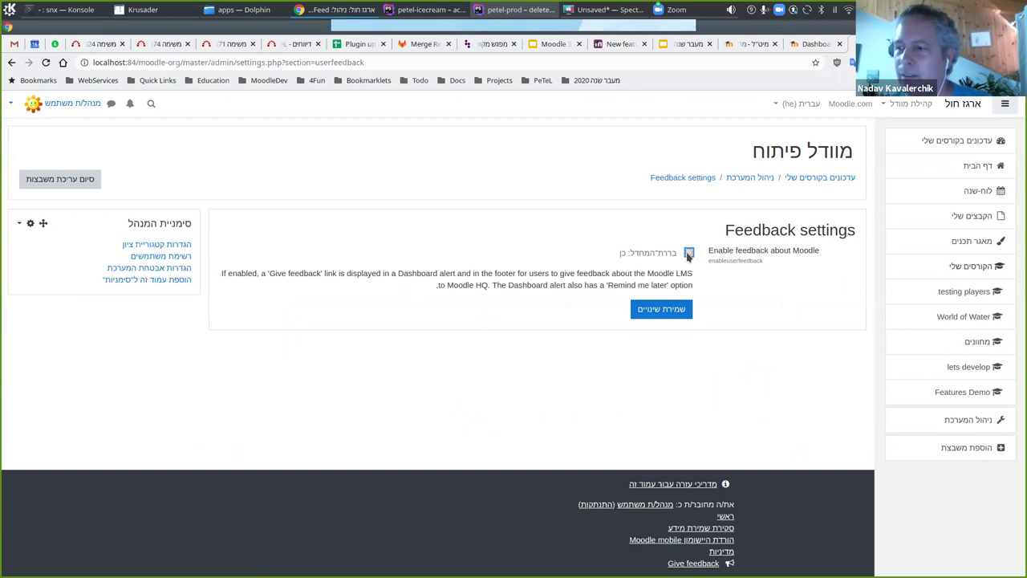
click(687, 253)
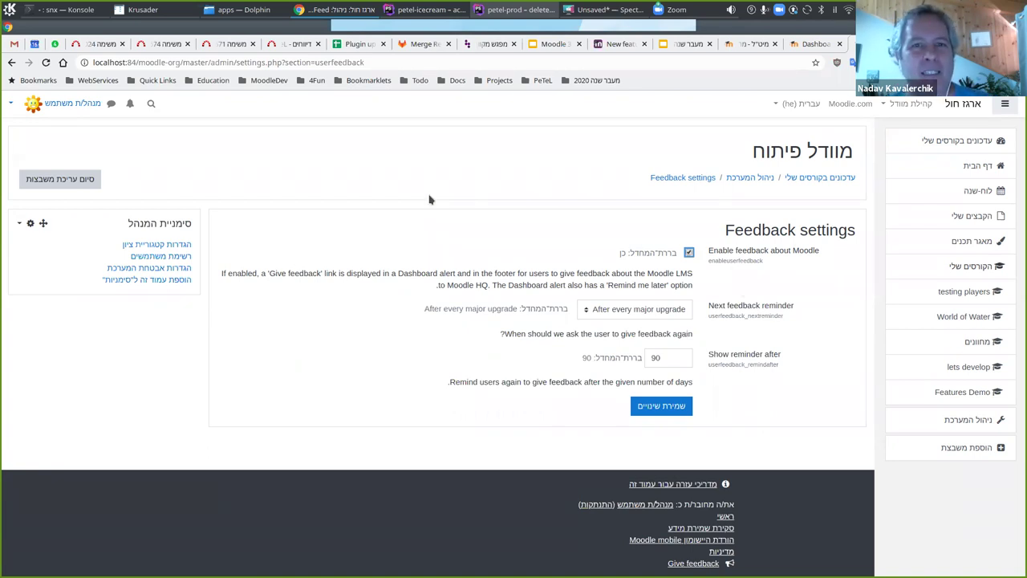
- Review the "Give us feedback" and Badges 2.1 entries in the New features documentation, highlighting the Badges 2.1 heading, and close the page
click(623, 45)
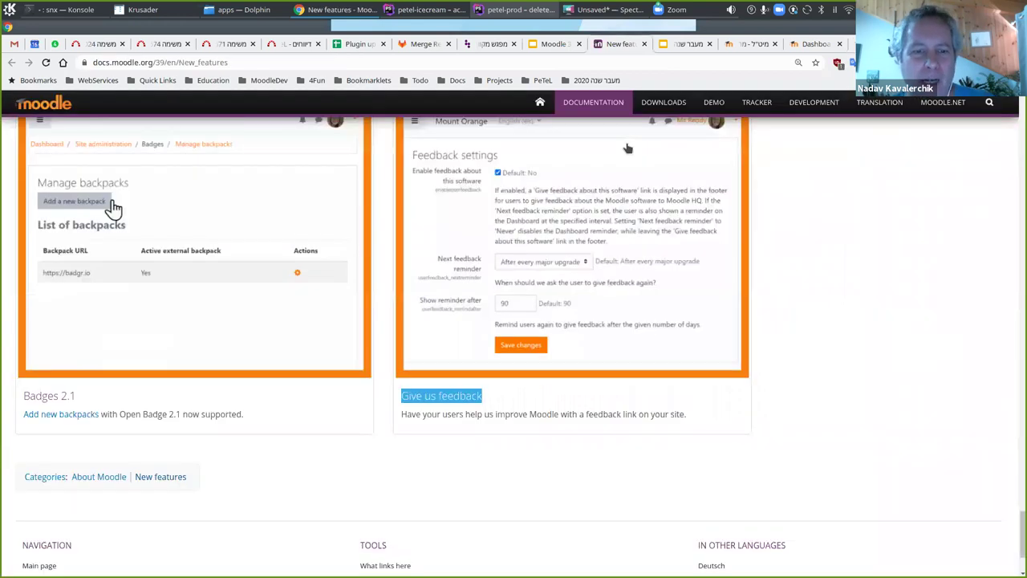
scroll(479, 429, up, 1)
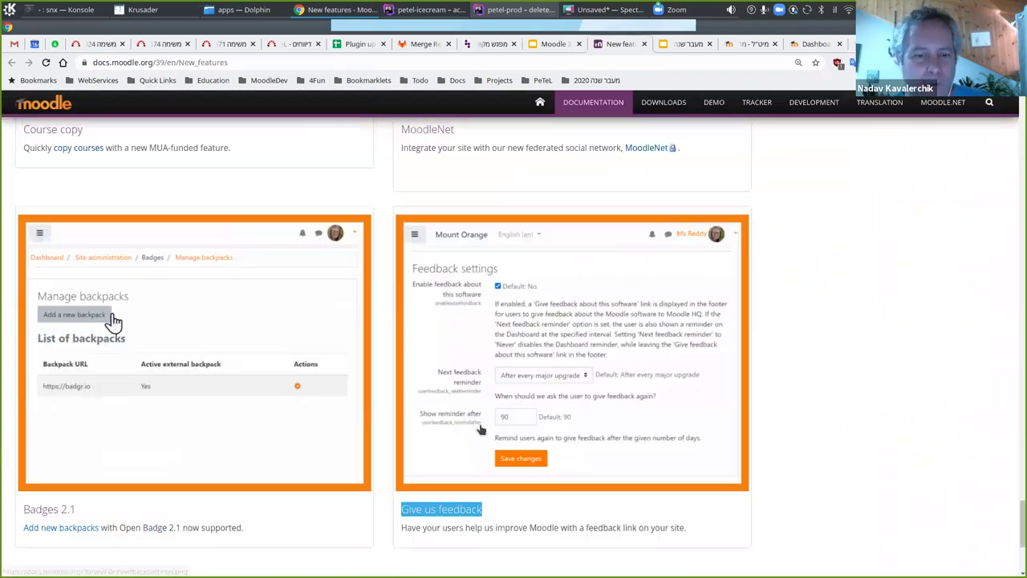
click(446, 513)
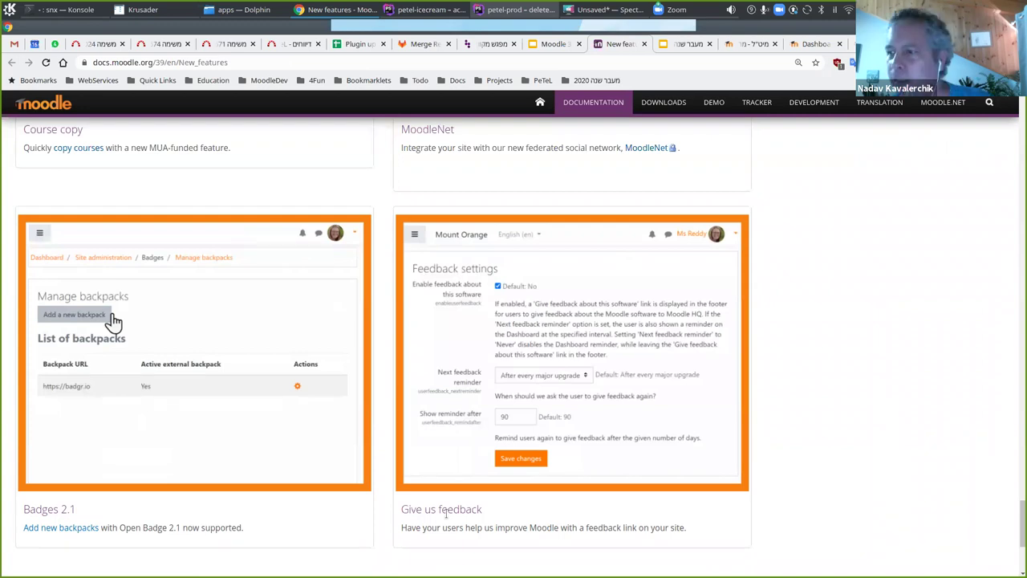
scroll(446, 514, down, 1)
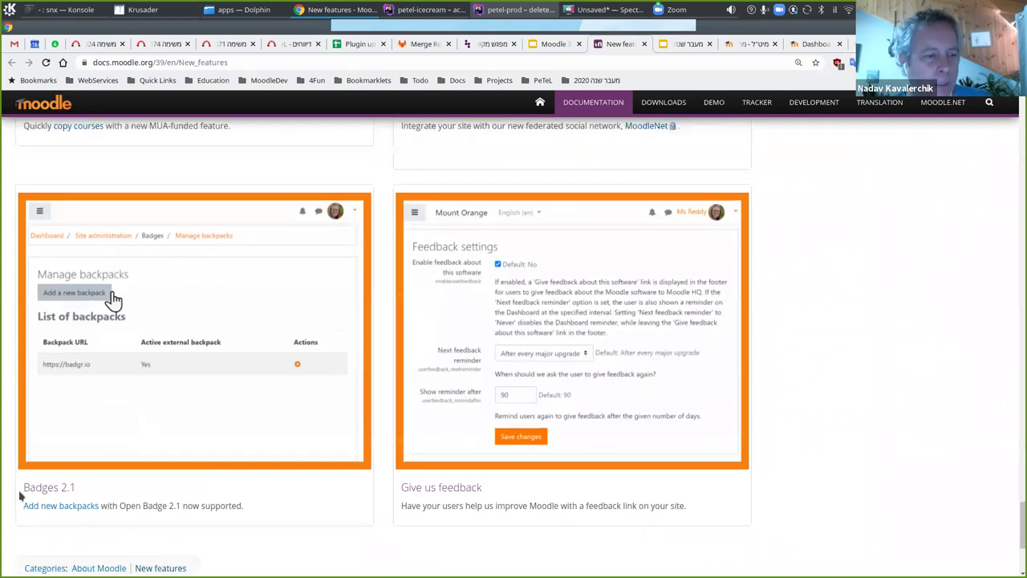
triple_click(38, 481)
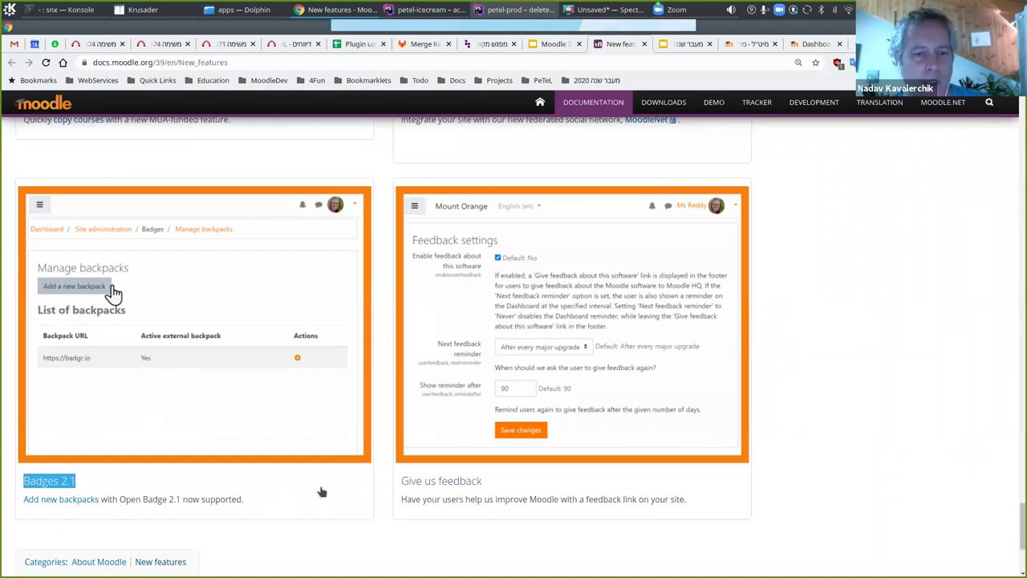
click(385, 361)
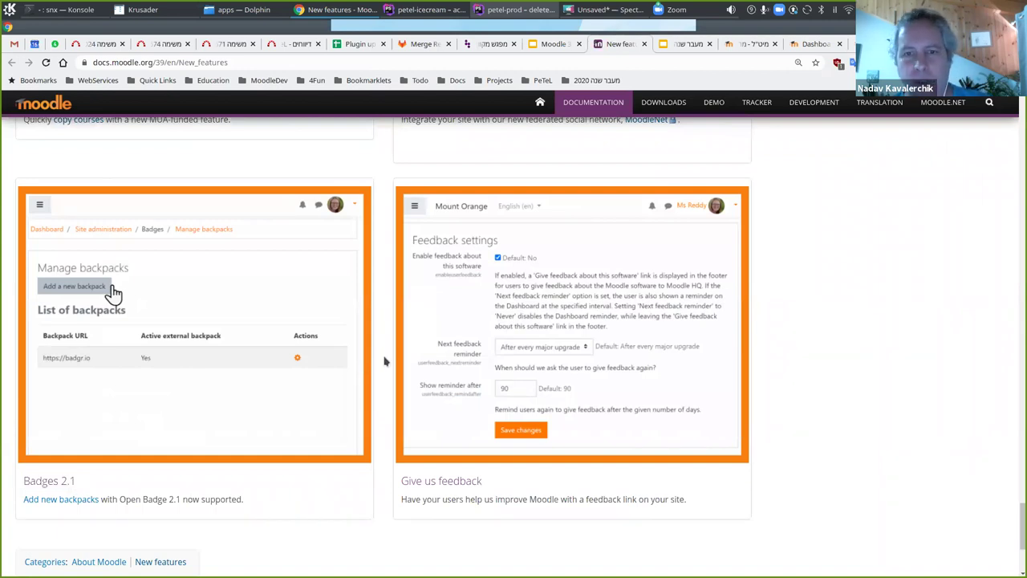
scroll(384, 361, up, 1)
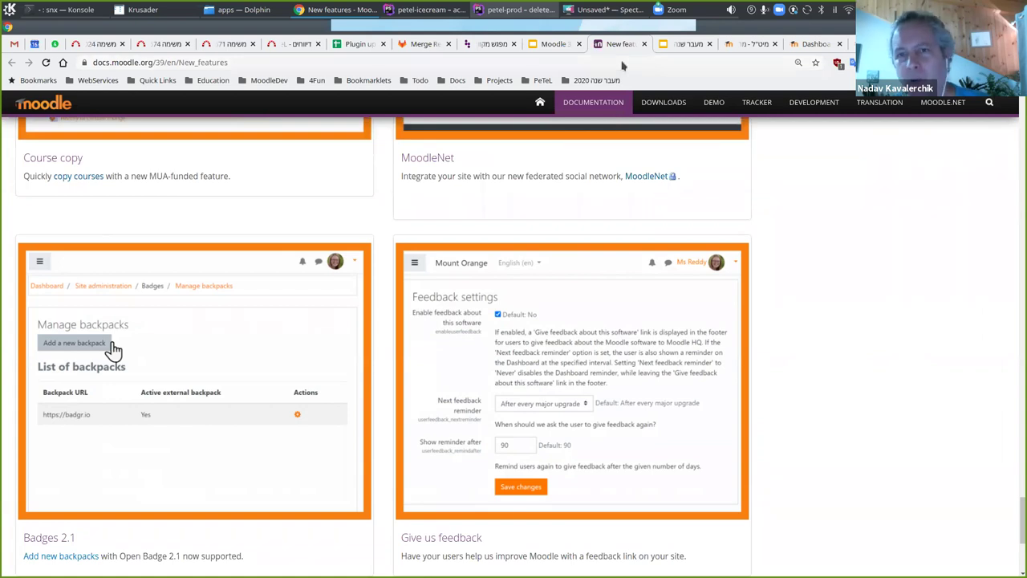
click(643, 43)
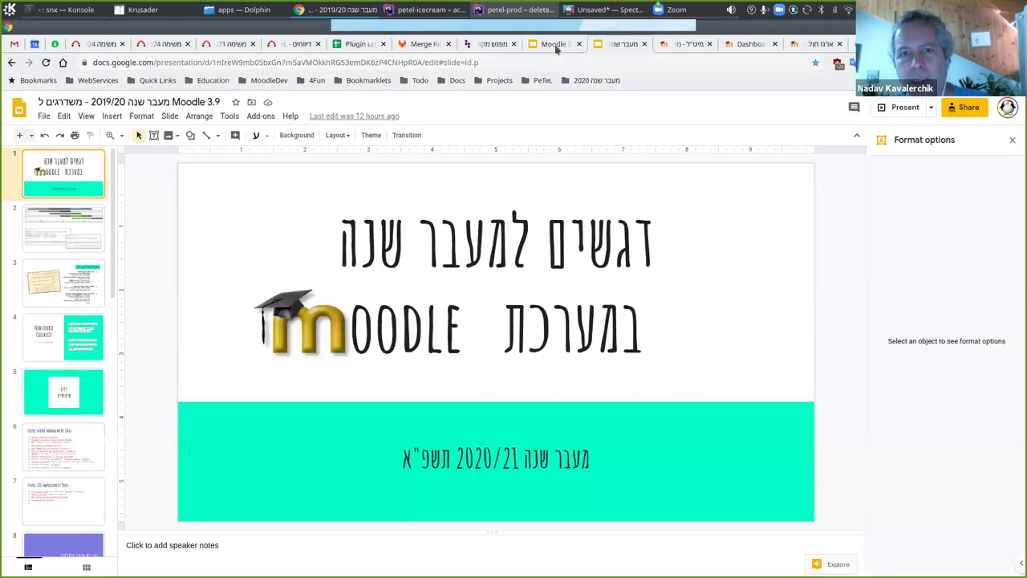
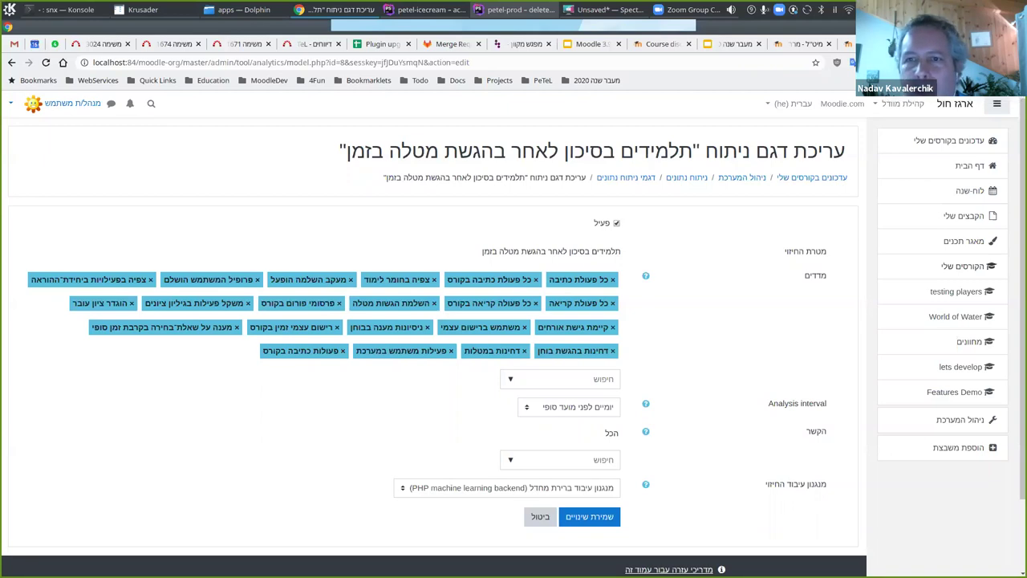
- Switch to the "Moodle 3.9 New features!" presentation and go through slides 10 to 15, from "Emoji support" to "Content bank"
click(591, 45)
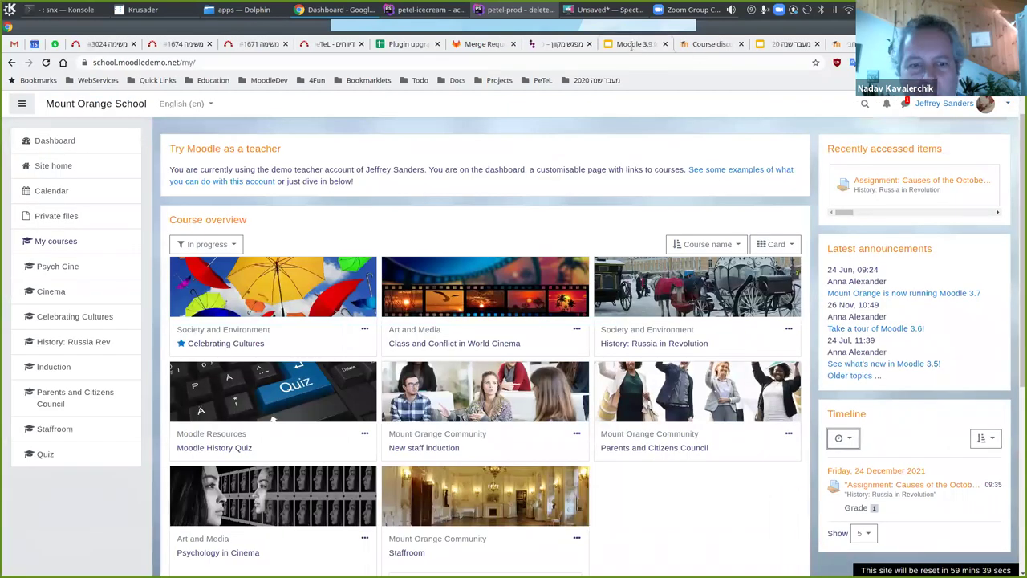
key(ctrl+Tab)
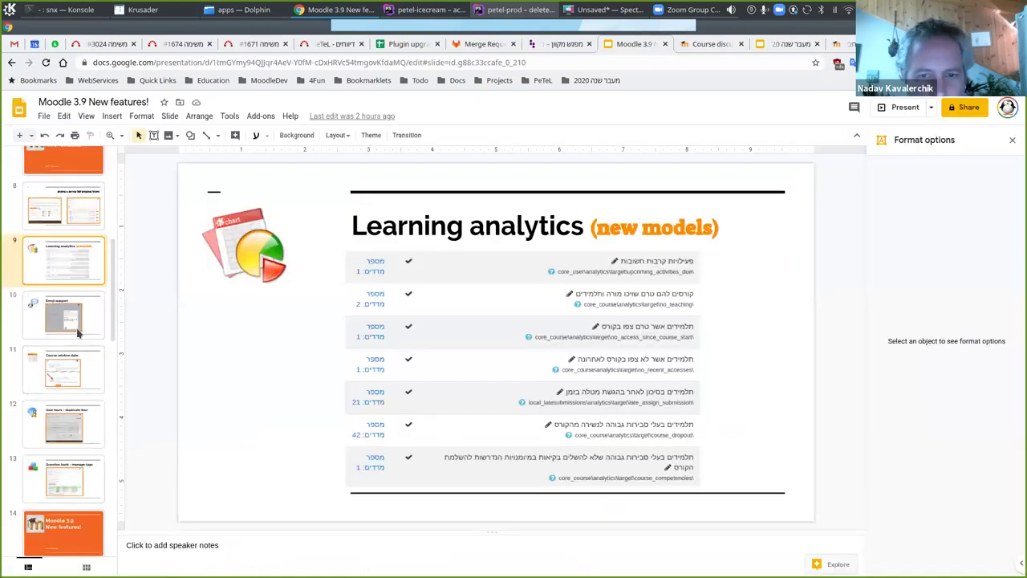
click(74, 329)
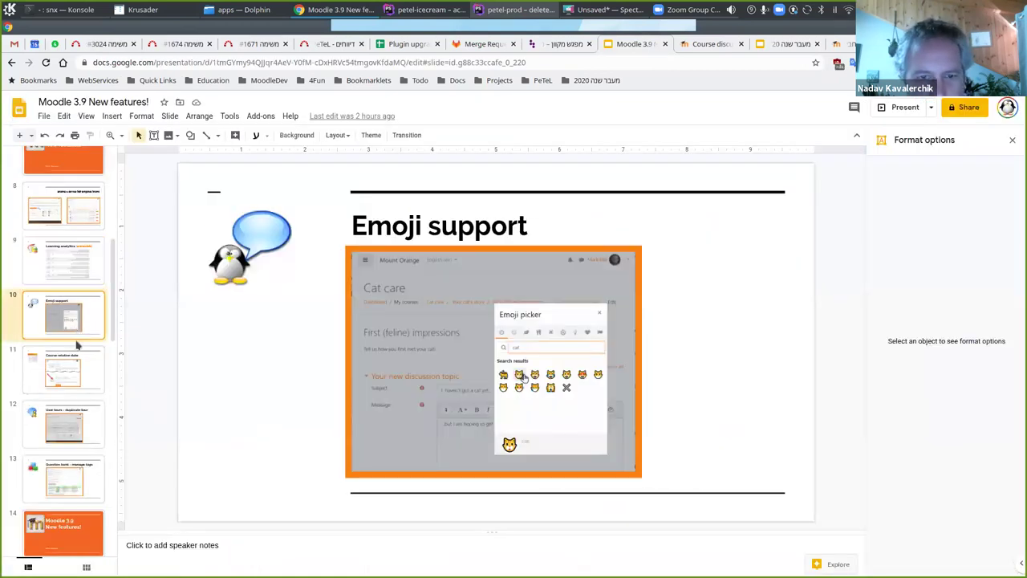
click(77, 370)
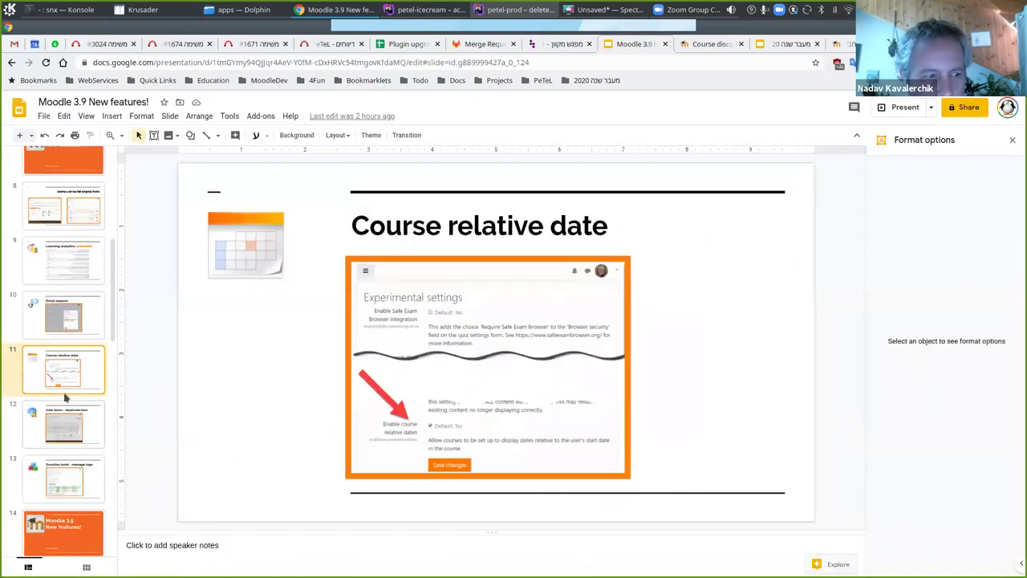
click(68, 427)
scroll(67, 427, down, 3)
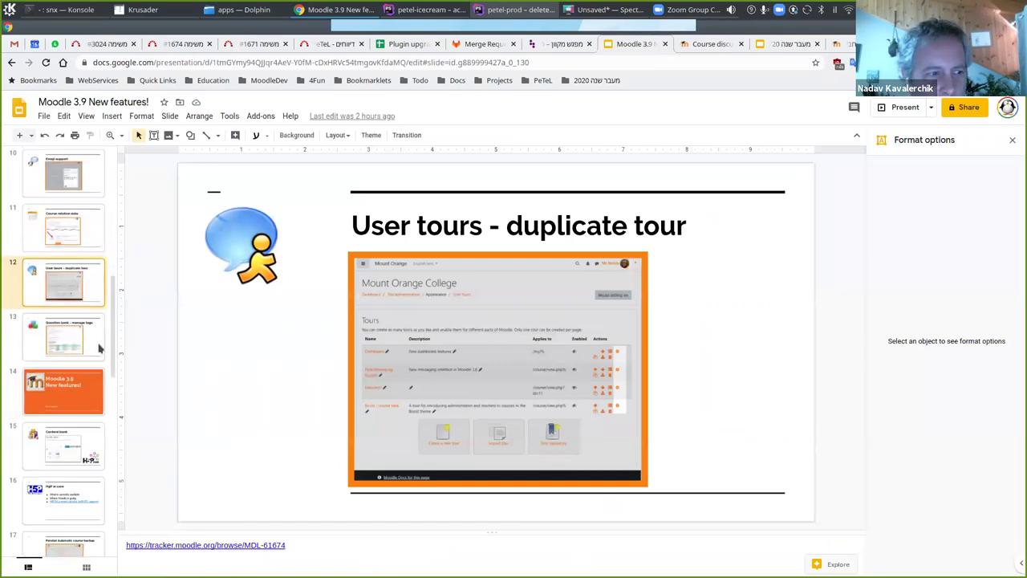
click(78, 341)
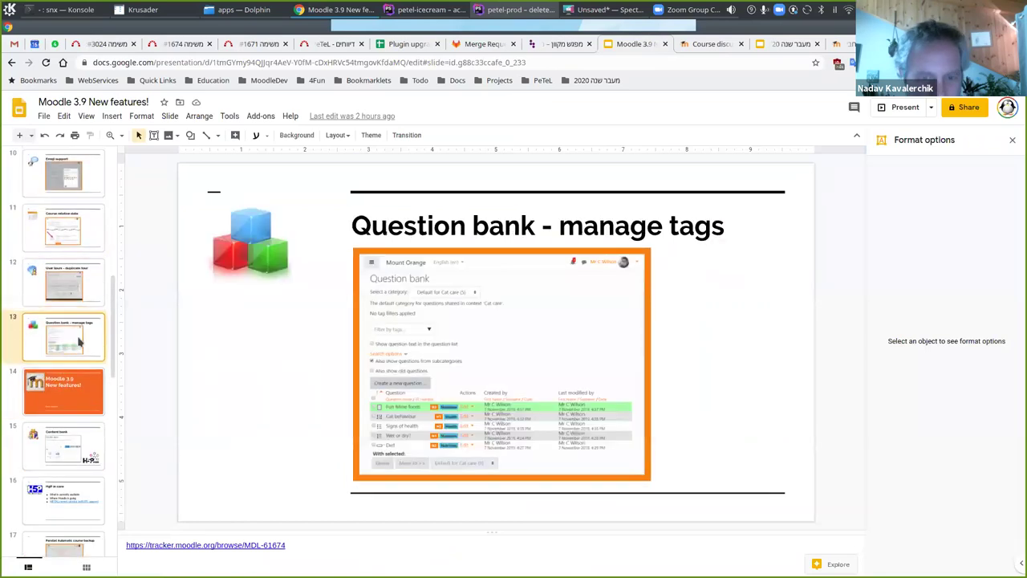
click(70, 411)
scroll(70, 411, down, 3)
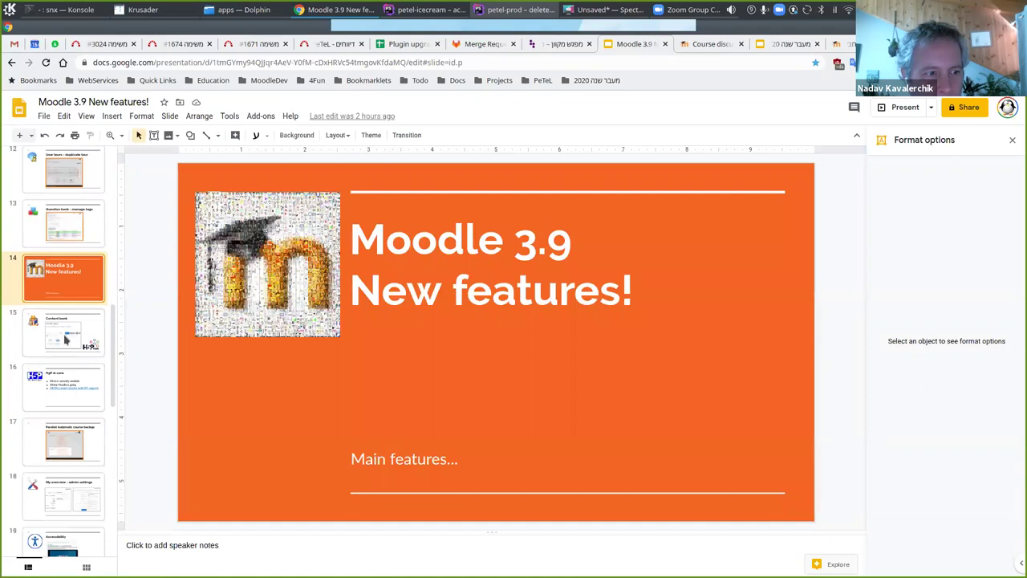
click(66, 339)
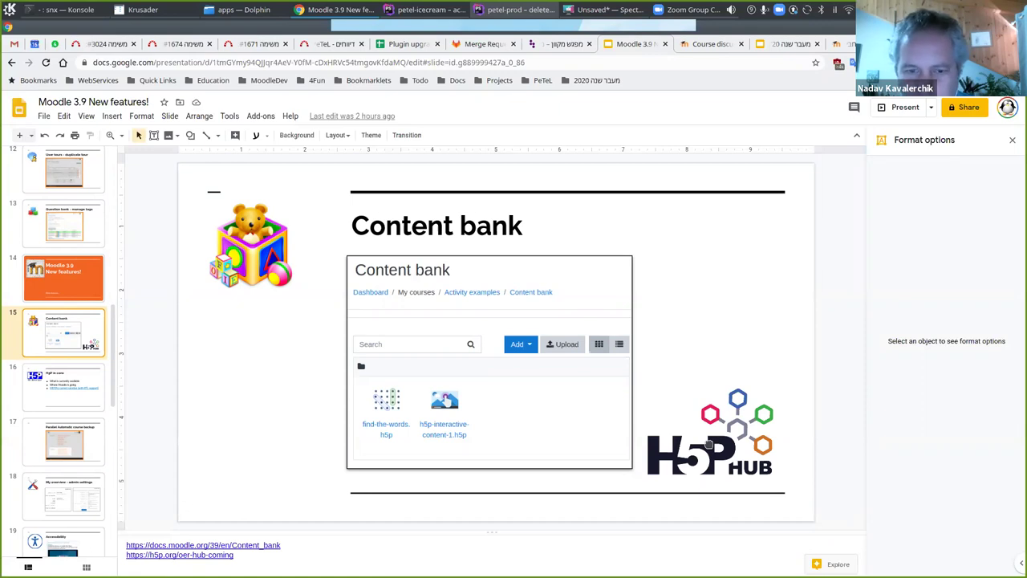
- Select the H5P Hub logo on the Content bank slide and open the h5p.org/oer-hub-coming link from the speaker notes
click(708, 444)
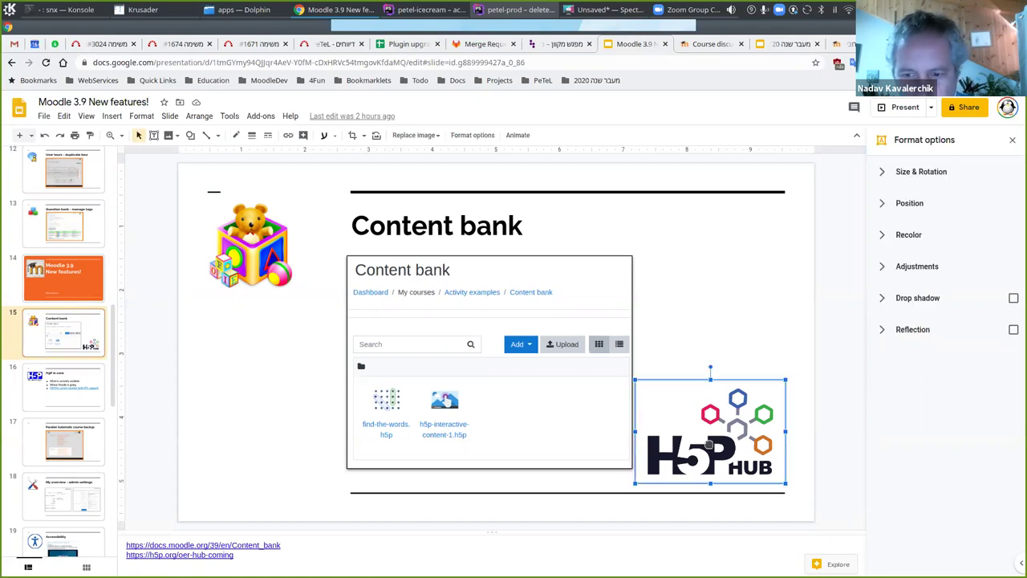
click(178, 555)
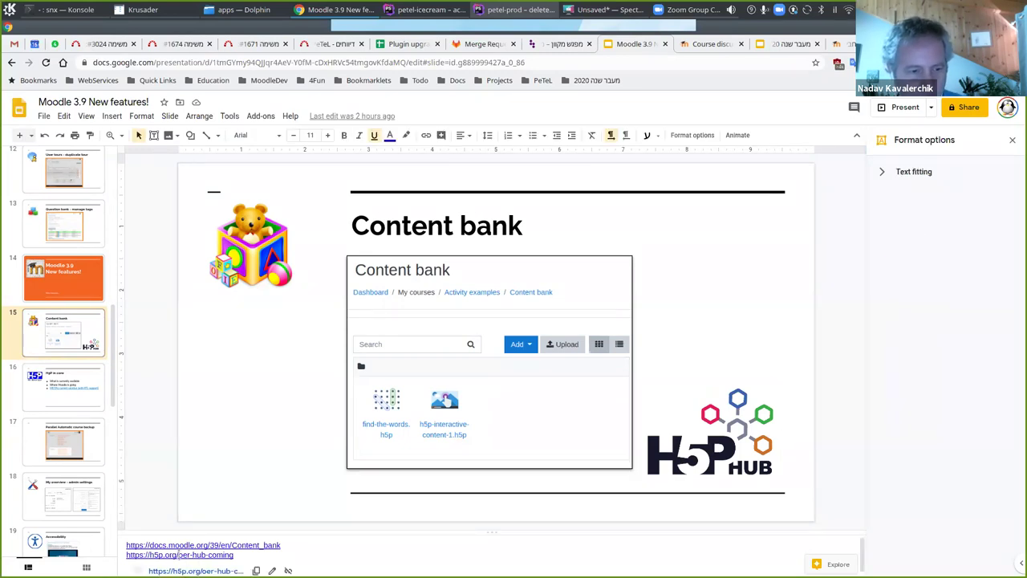
click(196, 570)
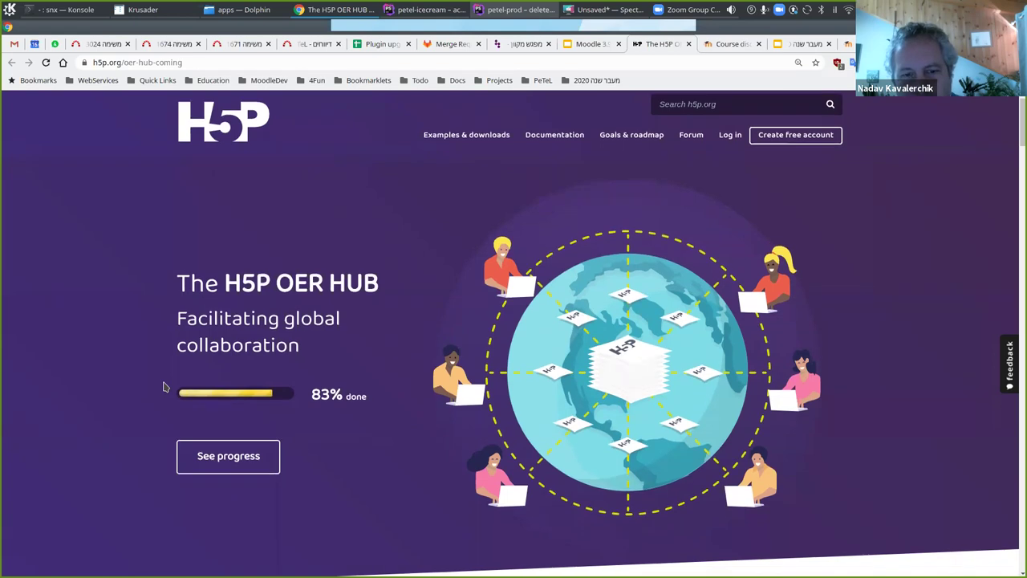
- Examine the H5P OER Hub page, including the Content Hub's differences, content browsing and metadata sections, and return to its start
scroll(163, 386, down, 1)
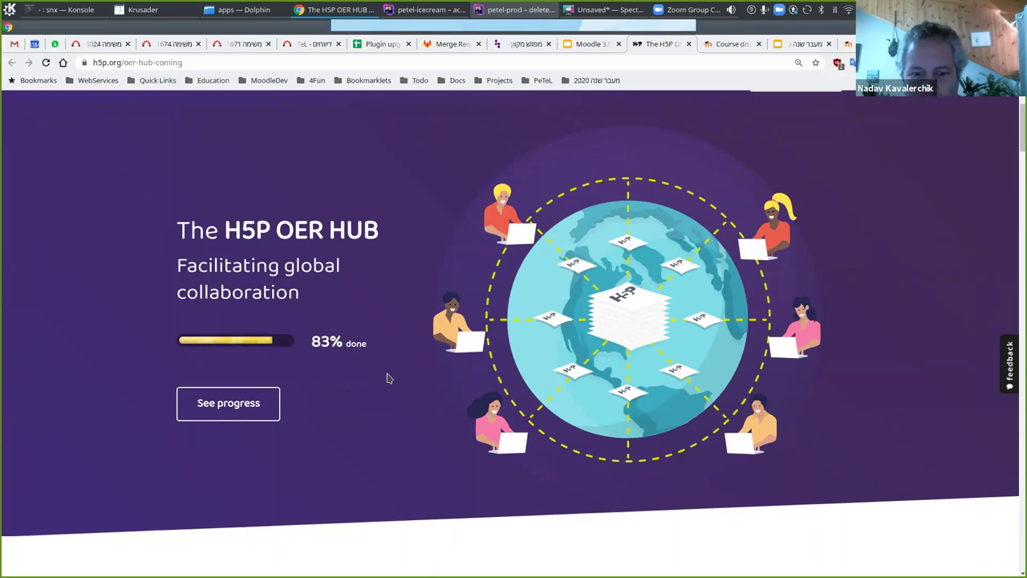
scroll(388, 377, down, 10)
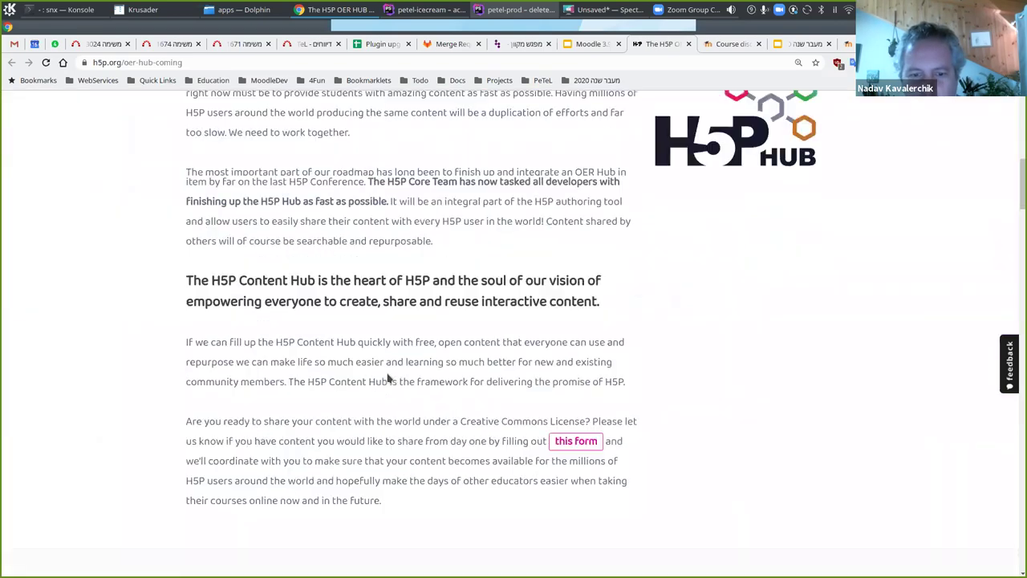
scroll(387, 378, down, 6)
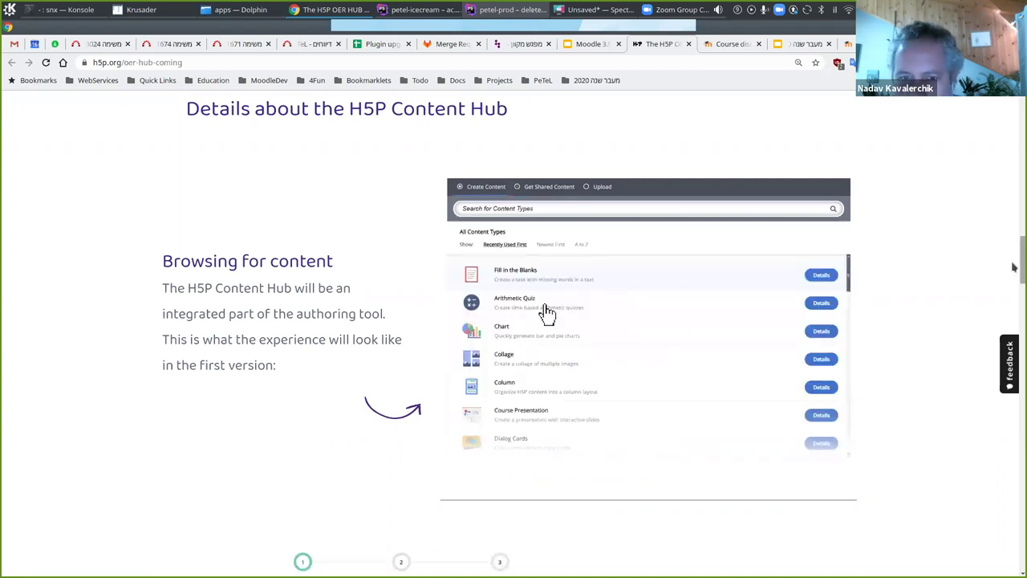
scroll(1014, 273, down, 4)
scroll(513, 321, down, 8)
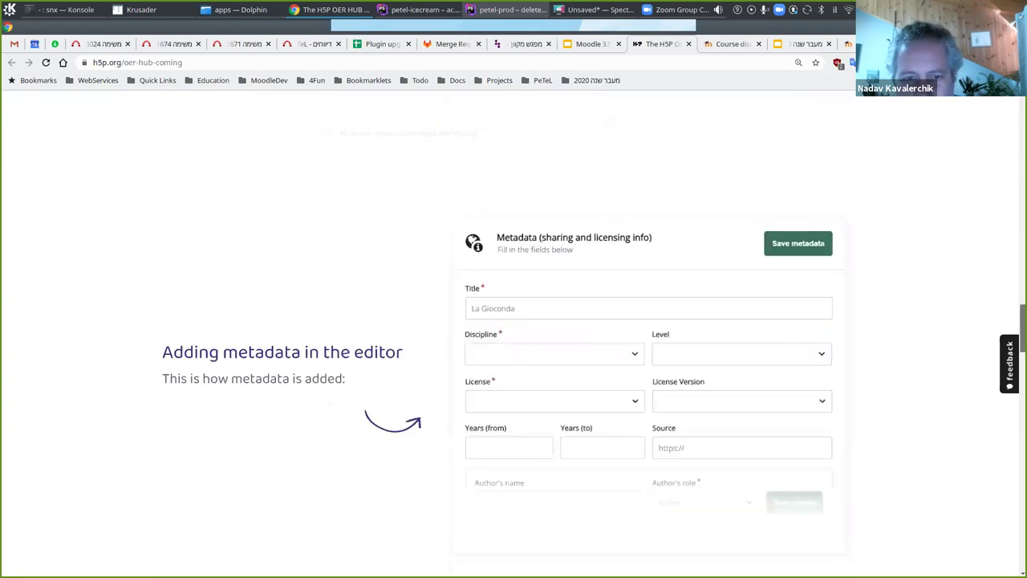
scroll(513, 321, up, 10)
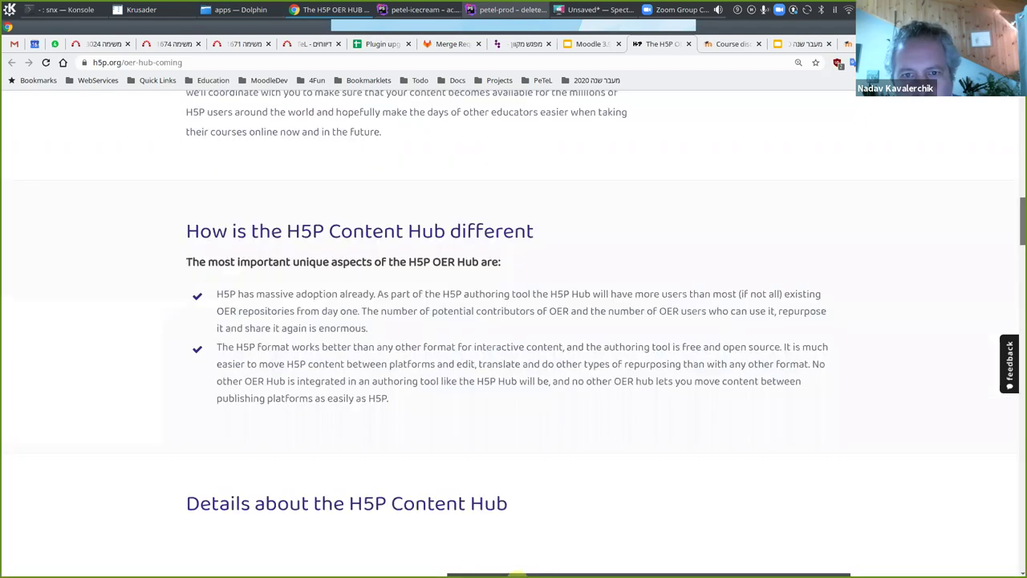
scroll(995, 234, up, 13)
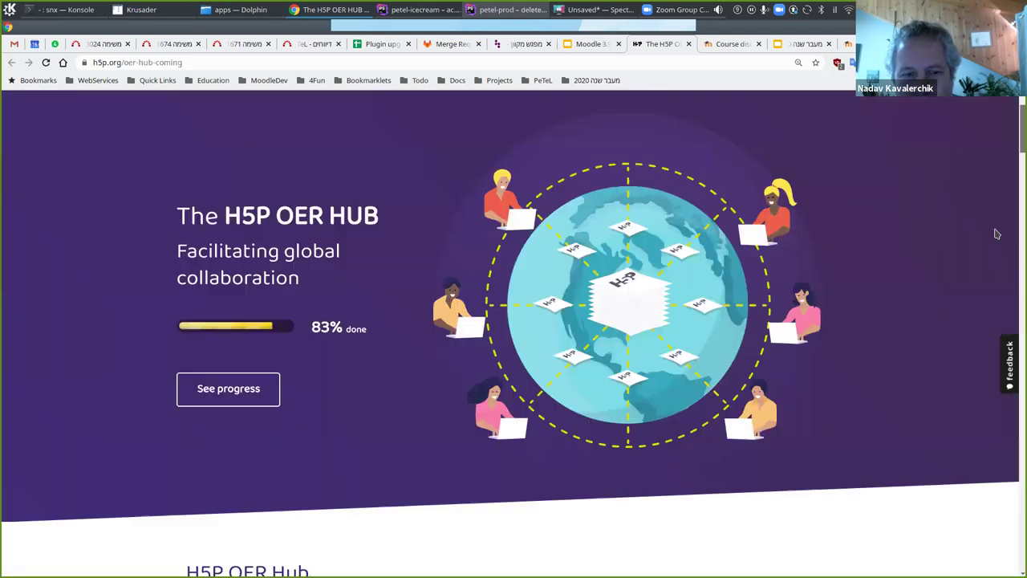
scroll(995, 233, up, 2)
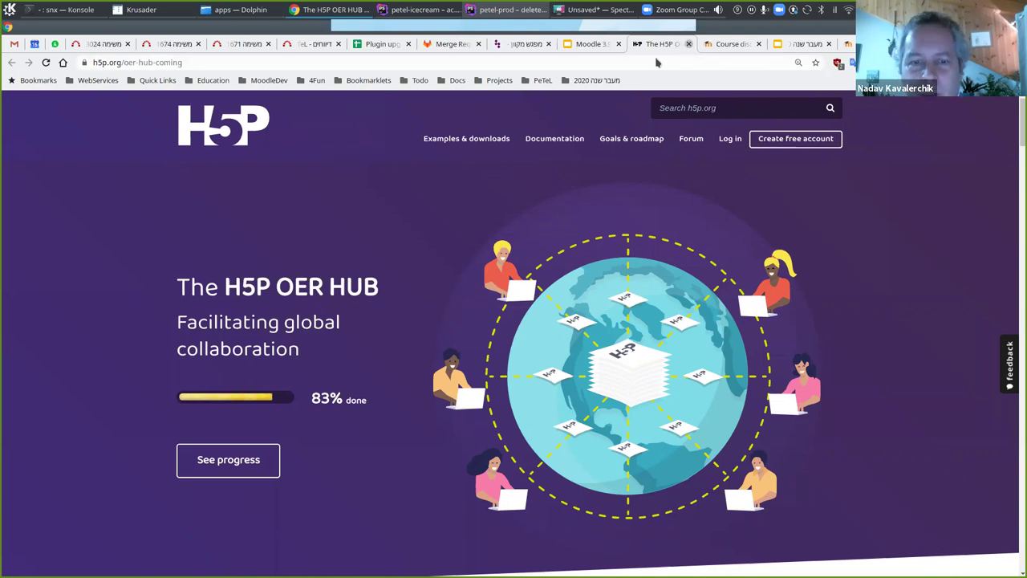
- Close the H5P OER Hub page and show slide 16, "H5P in core", in the presentation
click(689, 43)
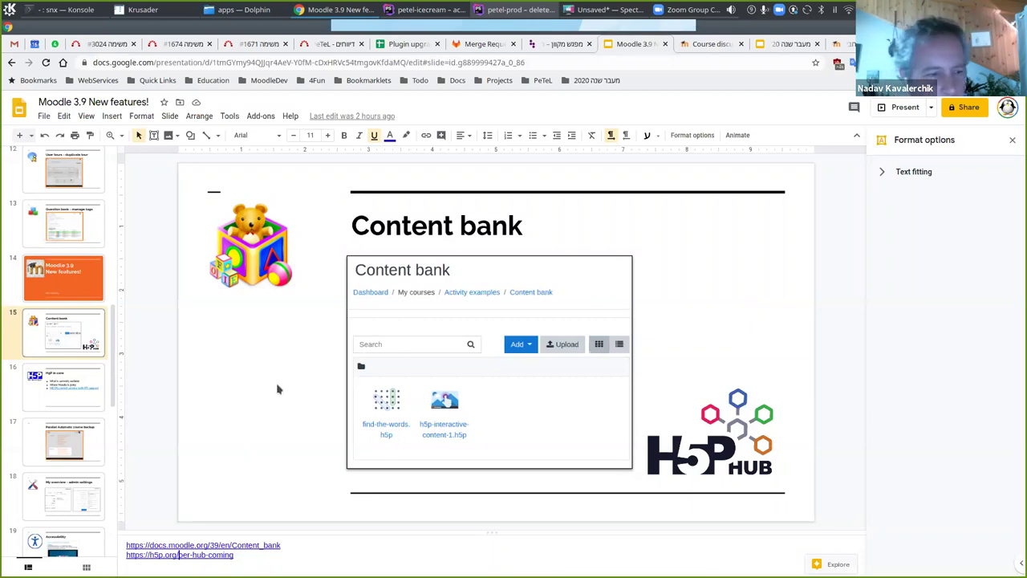
click(72, 404)
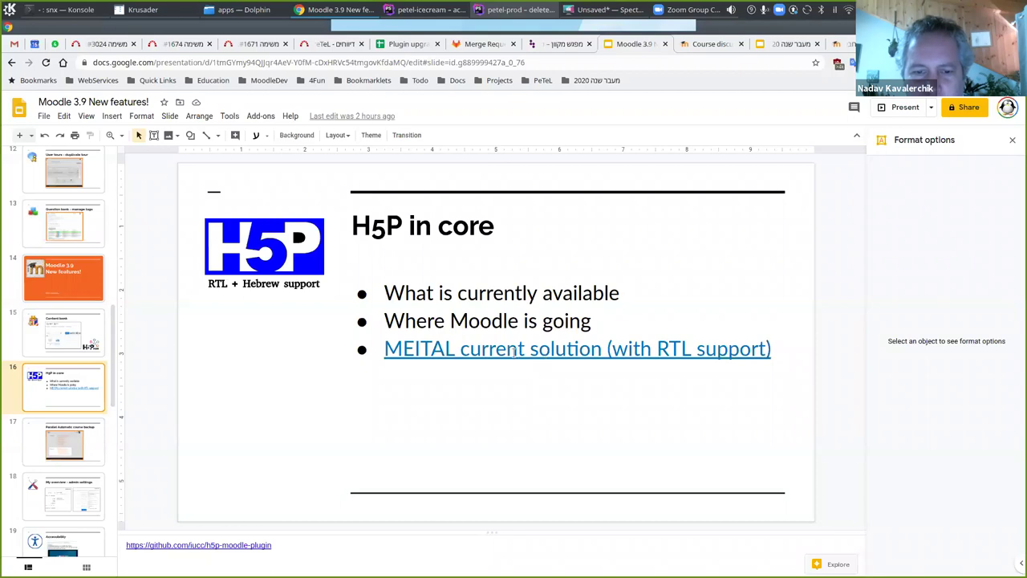
- Open the "MEITAL current solution (with RTL support)" link on the slide and look through the h5p-moodle-plugin GitHub repository and its README
click(518, 353)
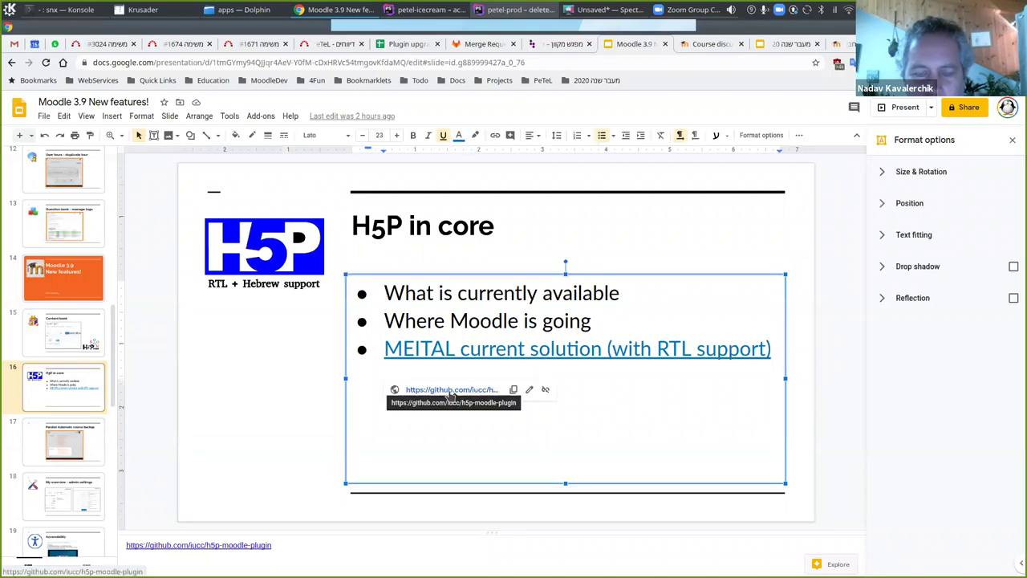
click(451, 390)
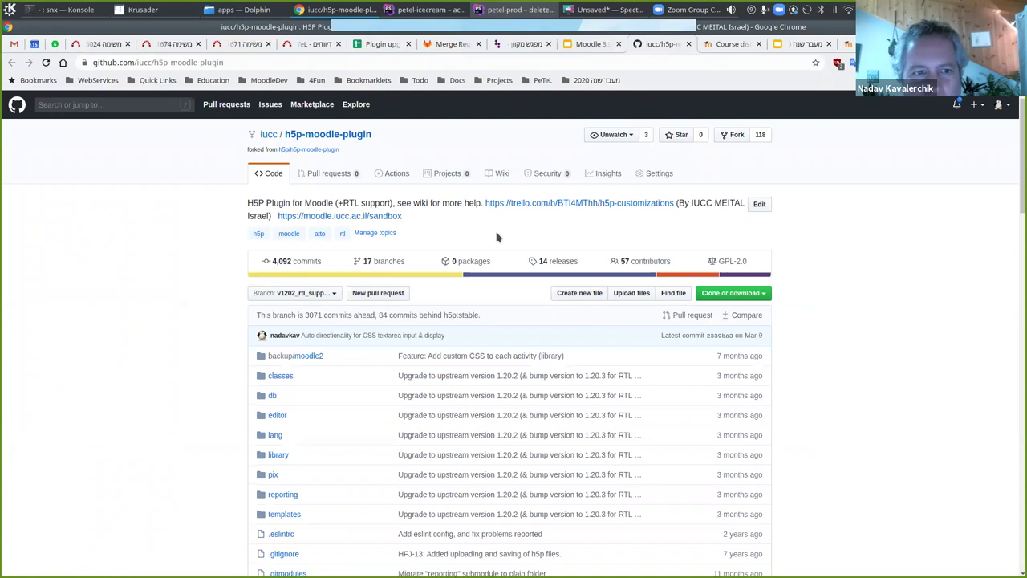
scroll(339, 326, down, 5)
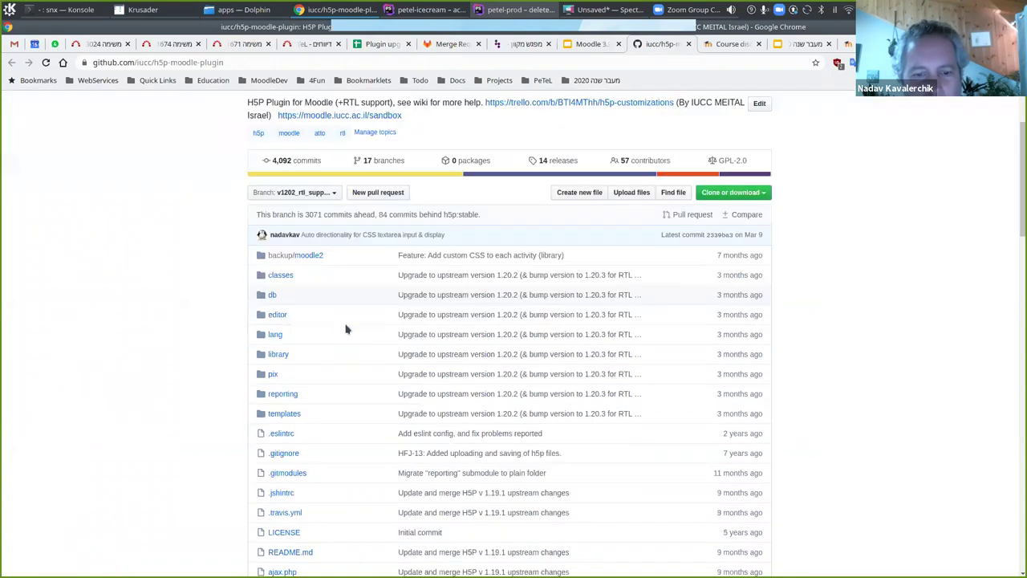
scroll(347, 324, down, 10)
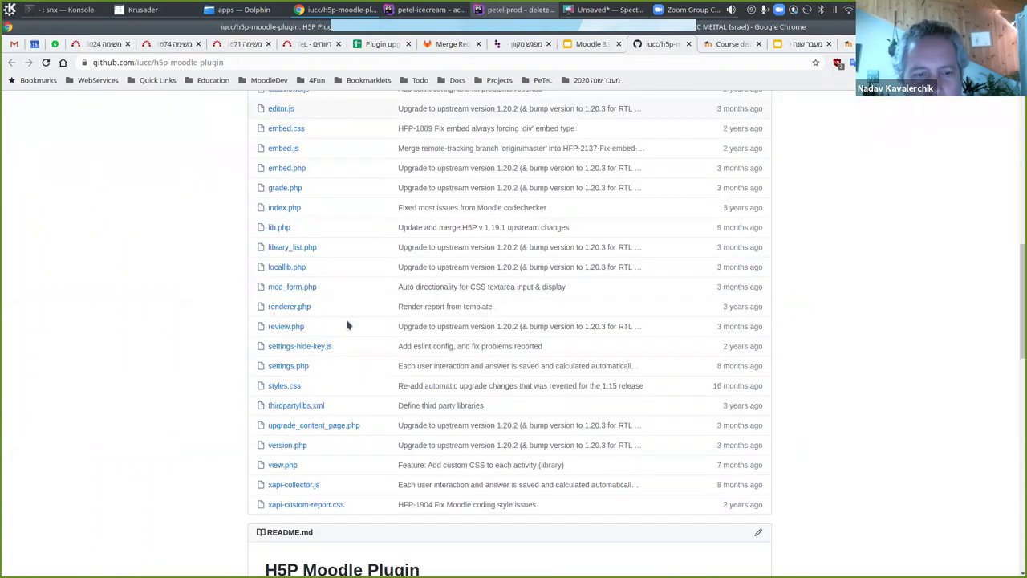
scroll(346, 324, down, 11)
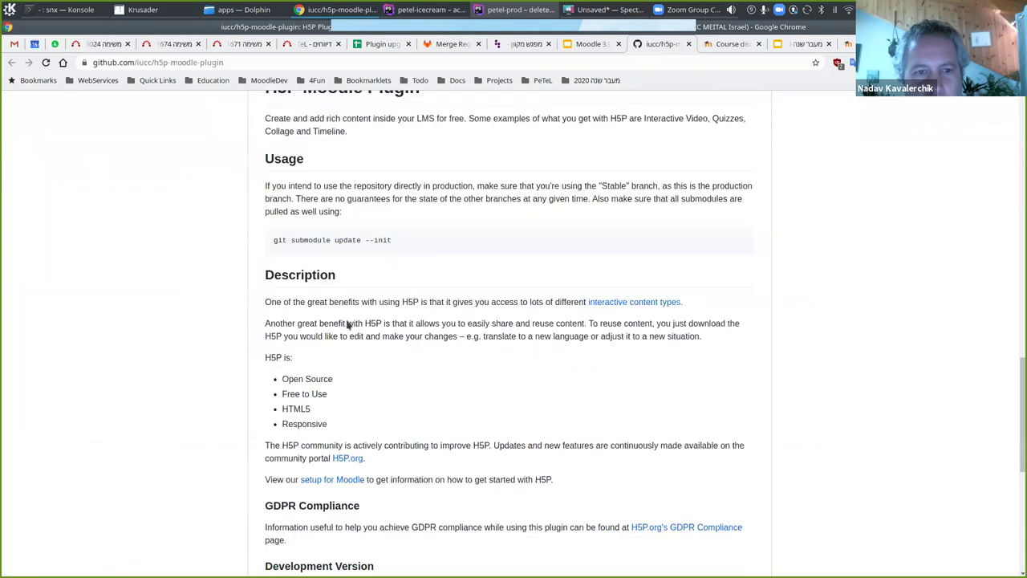
scroll(347, 324, up, 20)
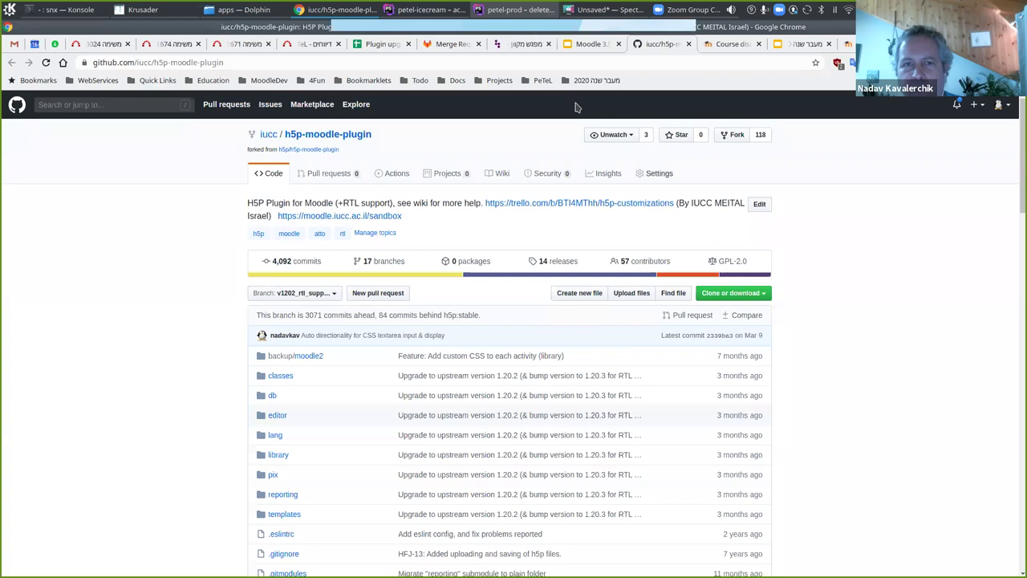
- Go to meital.iucc.ac.il and open the "פיתוח כלים מתוקשבים" page under "טכנולוגיות למידה"
click(482, 61)
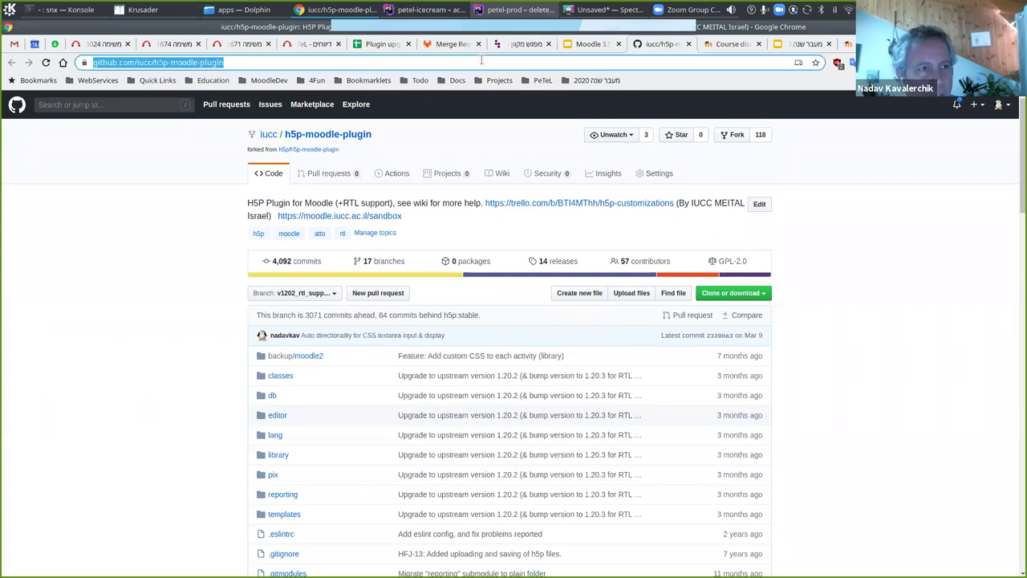
text(קצ)
key(BackSpace)
key(BackSpace)
key(alt+shift)
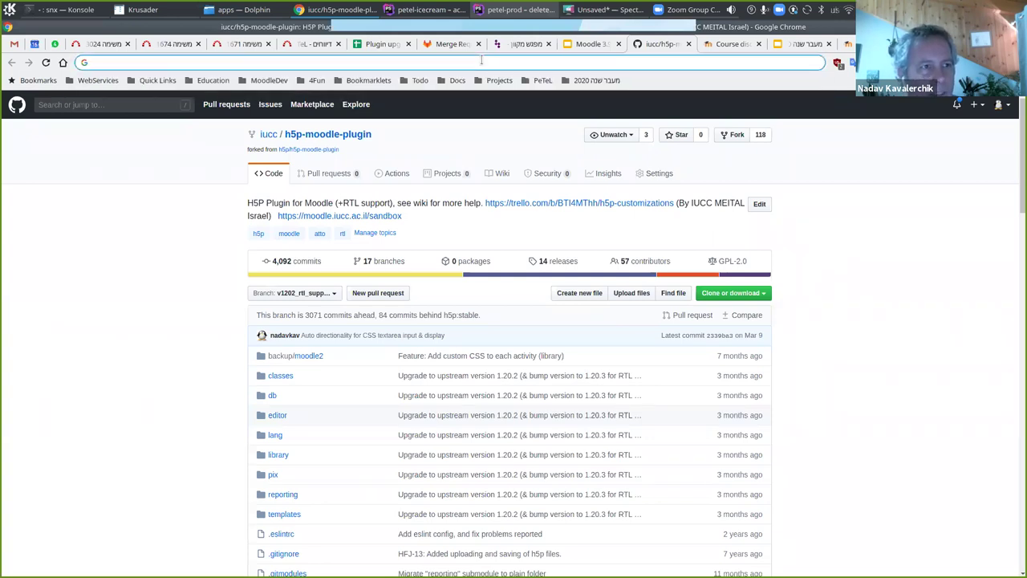
text(me)
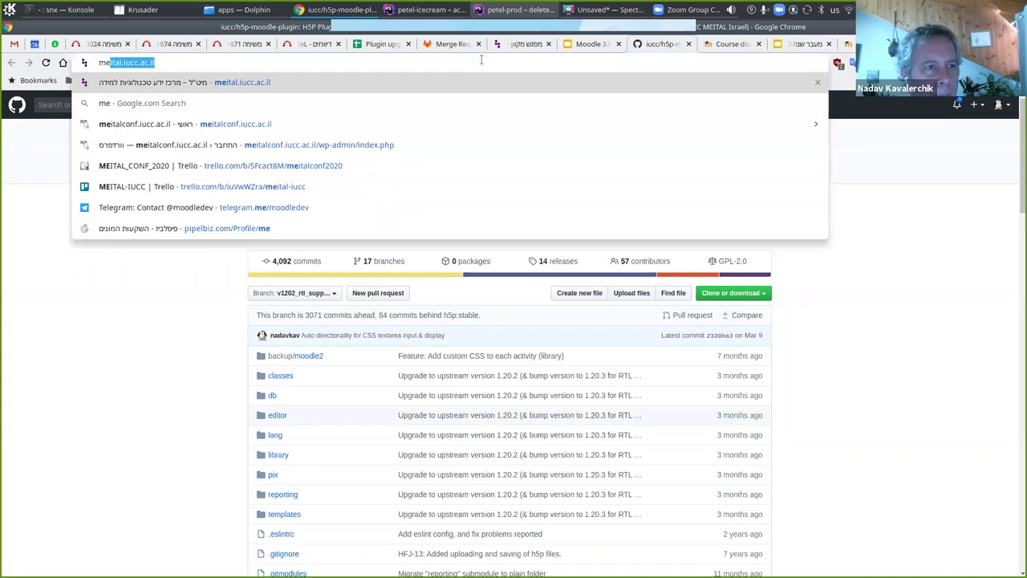
key(Return)
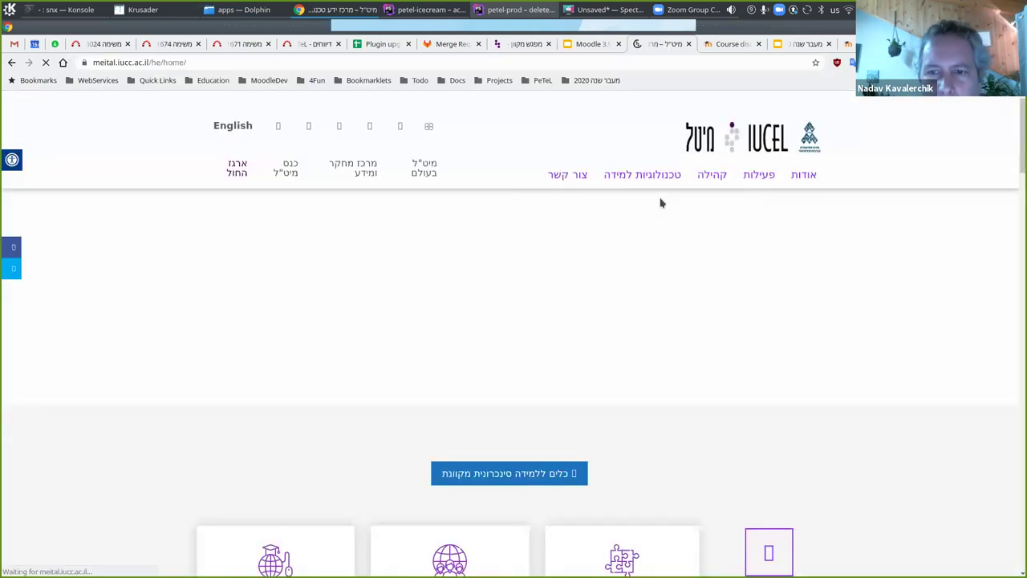
mouse_move(661, 177)
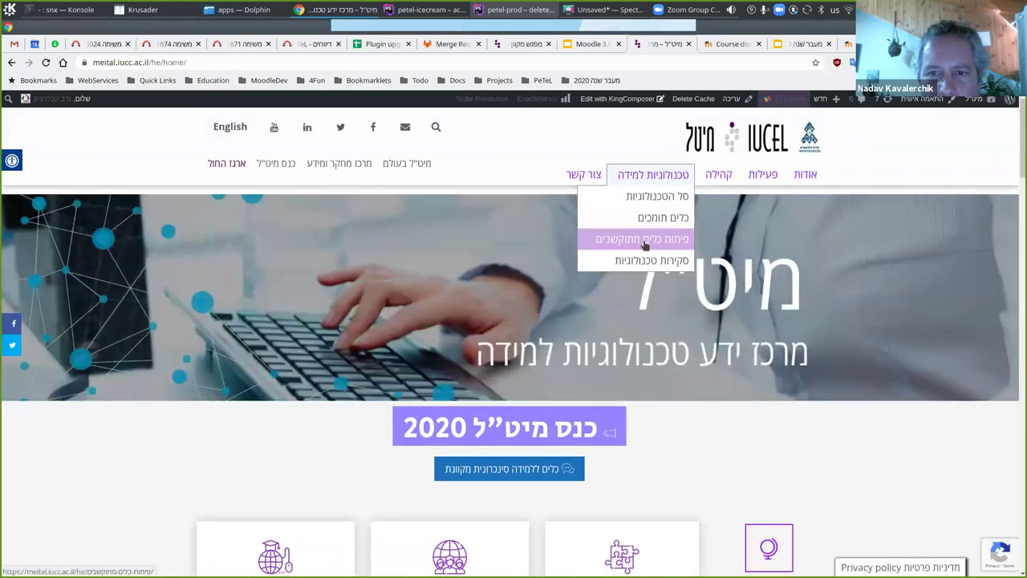
click(653, 250)
- Review the MEITAL page's lists of Moodle plugins and member institutions' developments, close it and return to the "H5P in core" slide
scroll(766, 385, down, 4)
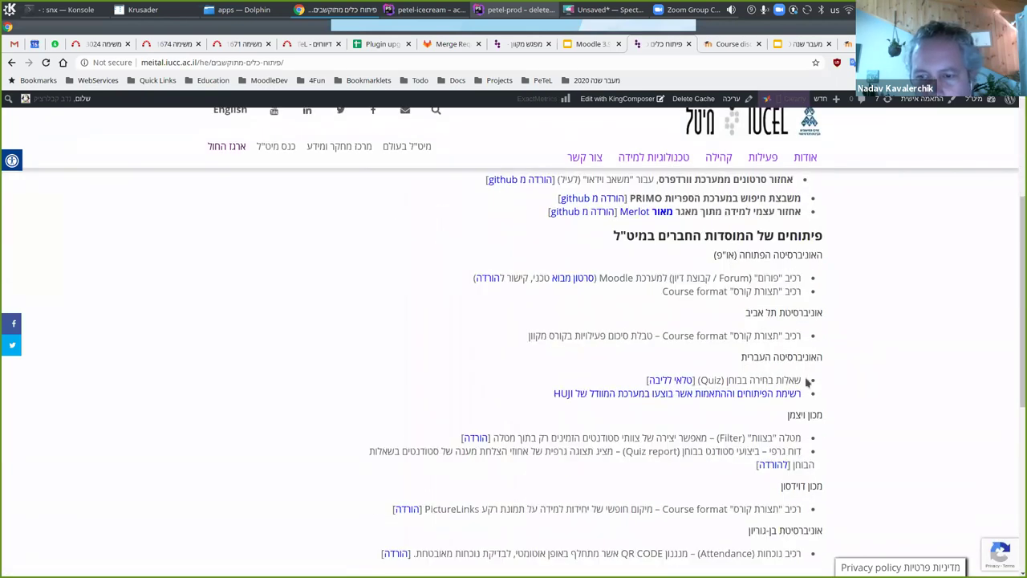
scroll(809, 383, down, 1)
scroll(809, 383, down, 2)
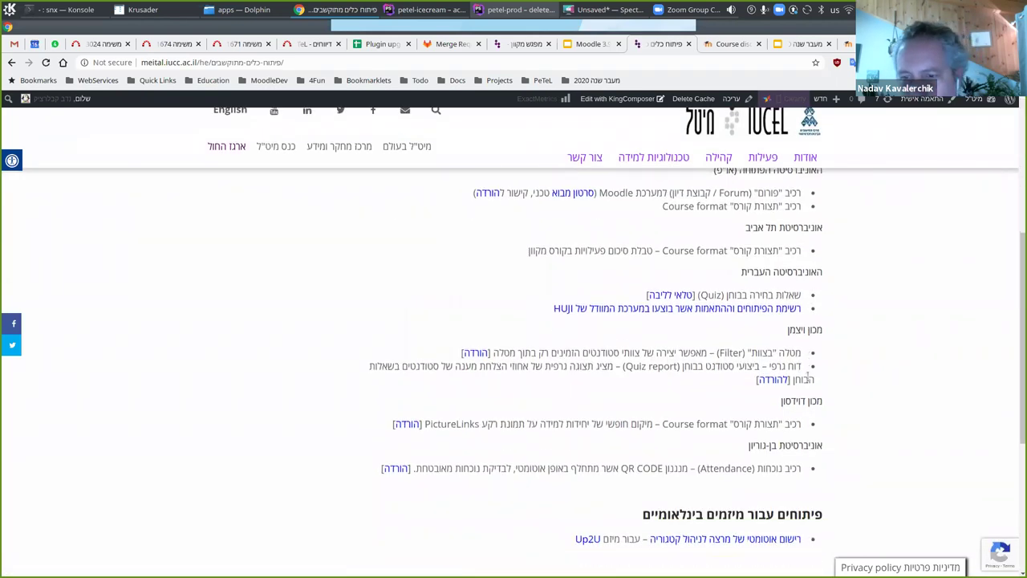
scroll(811, 380, down, 4)
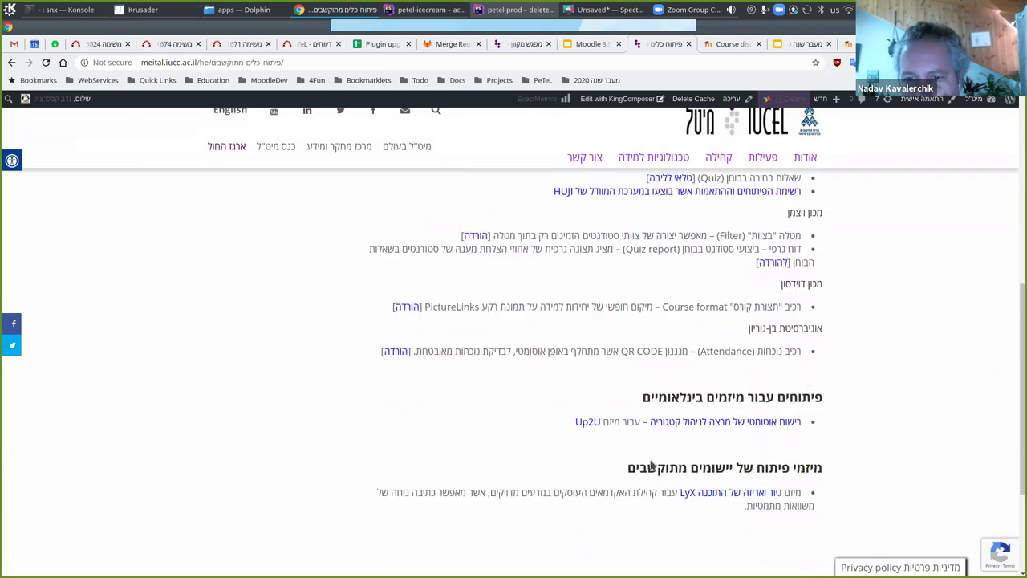
scroll(725, 427, up, 12)
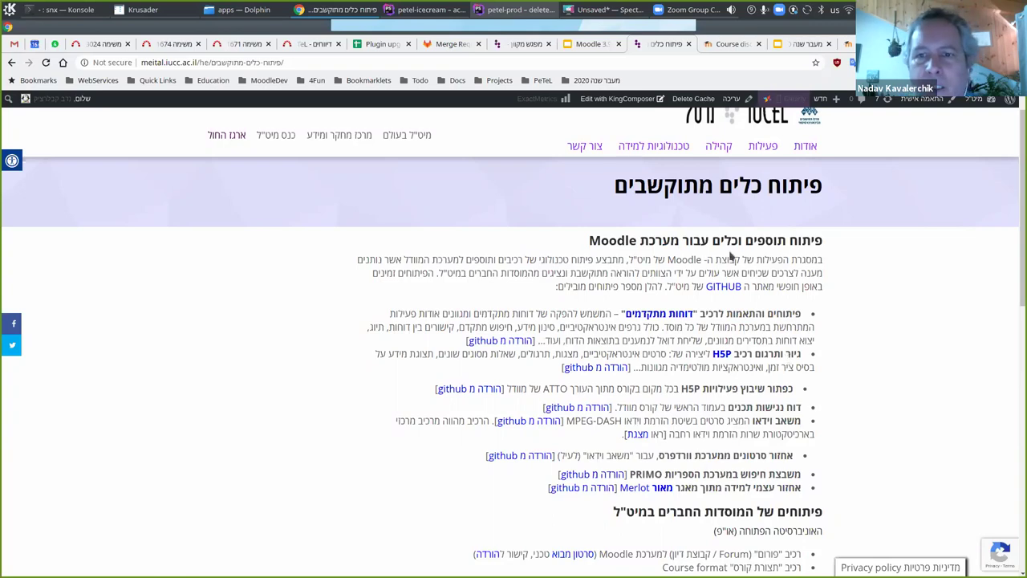
scroll(657, 223, up, 1)
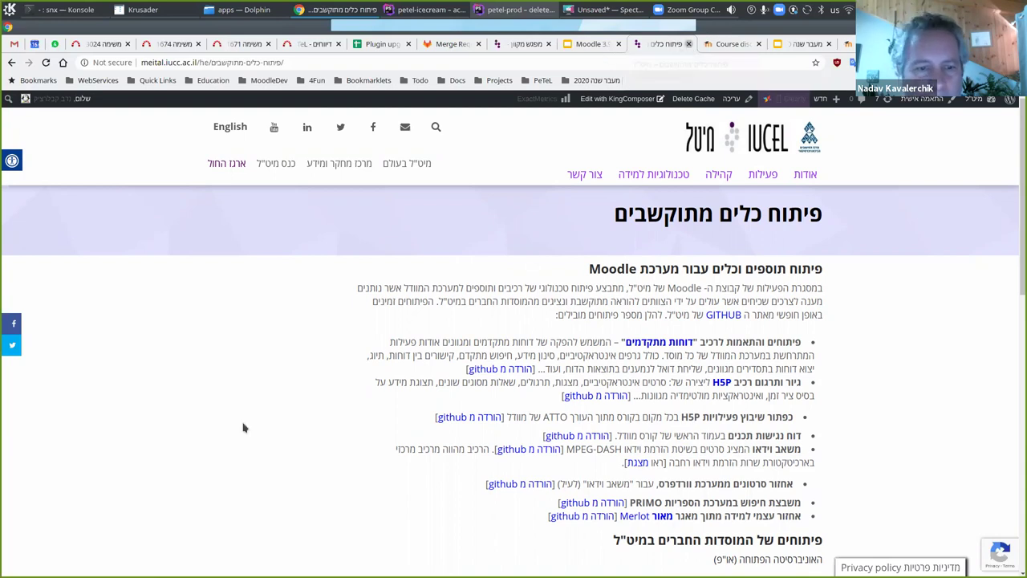
key(ctrl+w)
key(ctrl+shift+Tab)
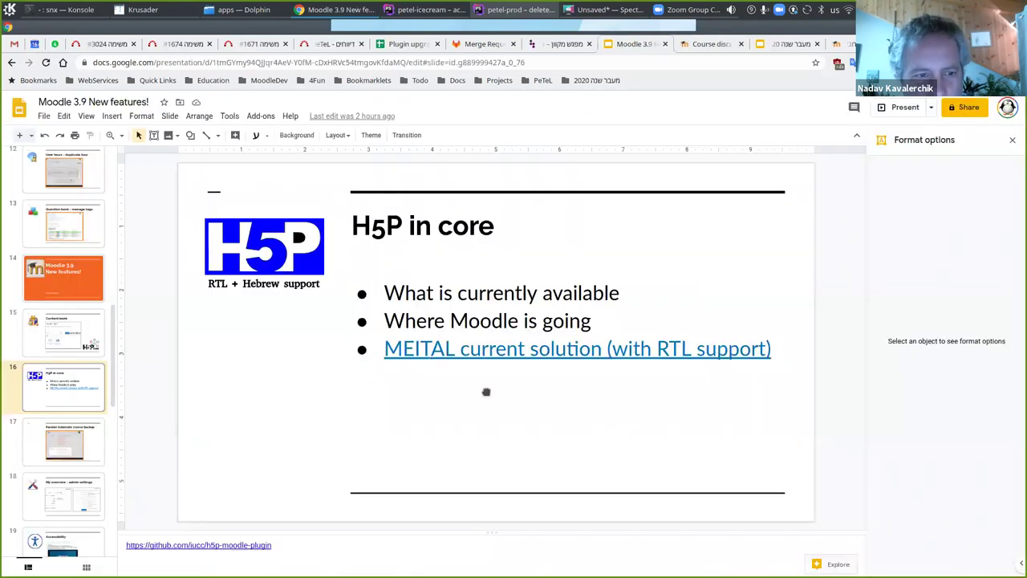
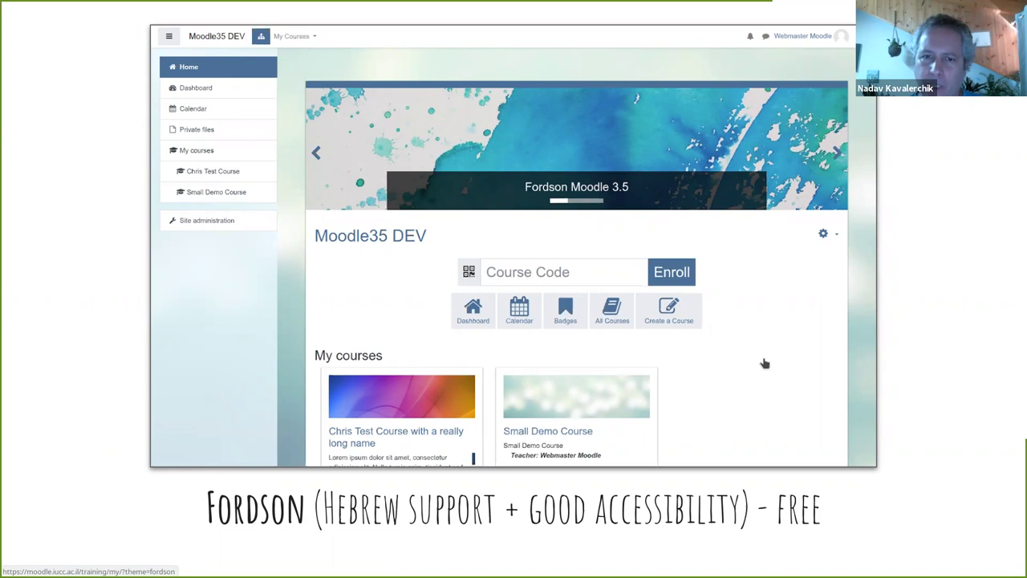
- Leave the slideshow, open moodle.iucc.ac.il/training/ in a new tab and log in with the prefilled credentials
key(Escape)
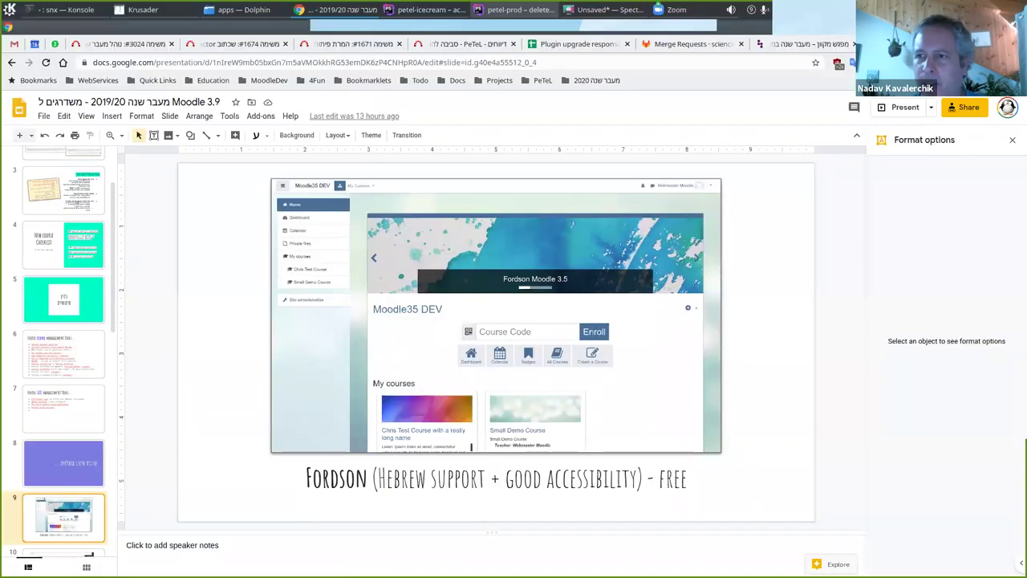
key(ctrl+t)
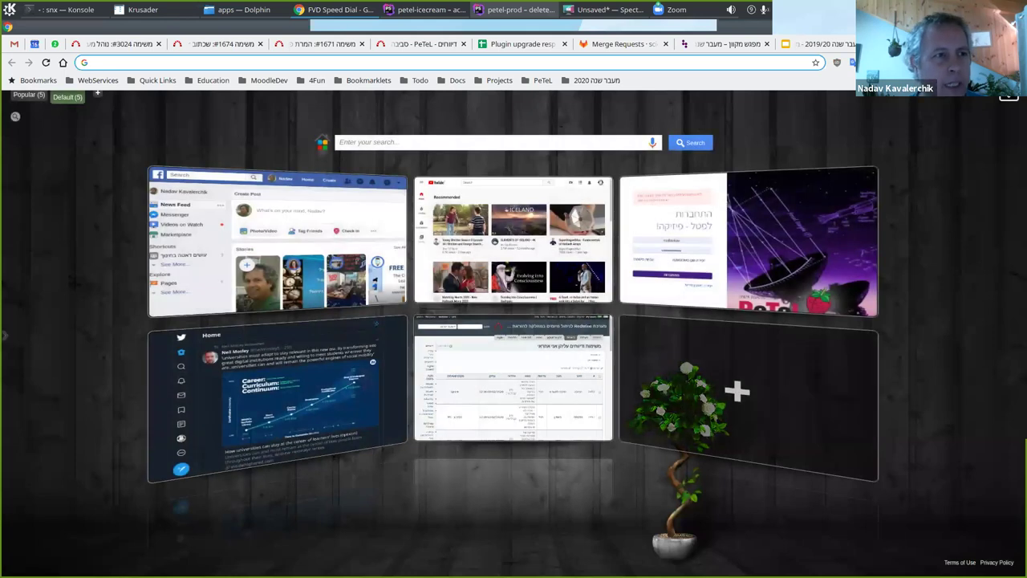
text(moodle.)
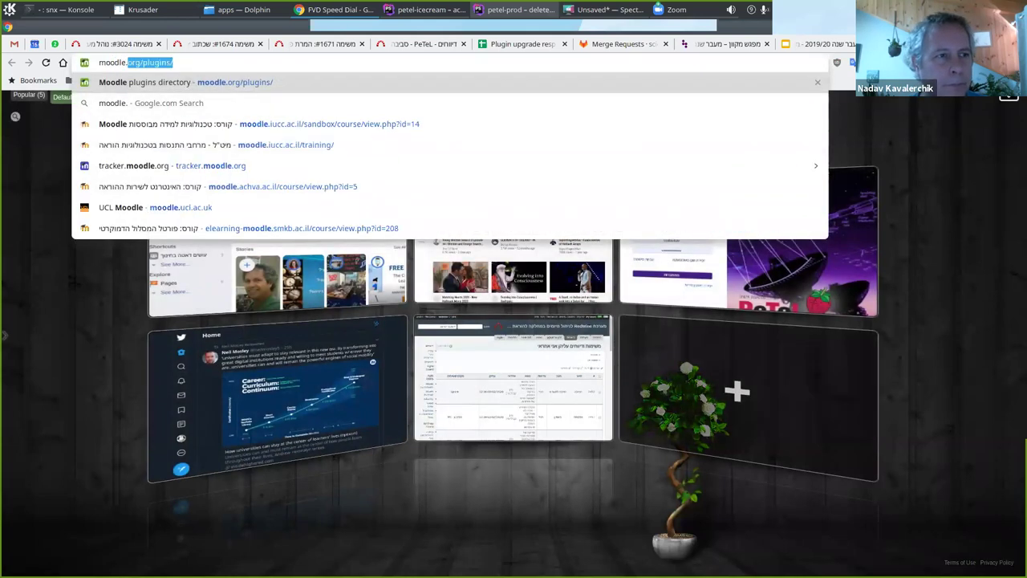
text(iyu)
key(BackSpace)
key(BackSpace)
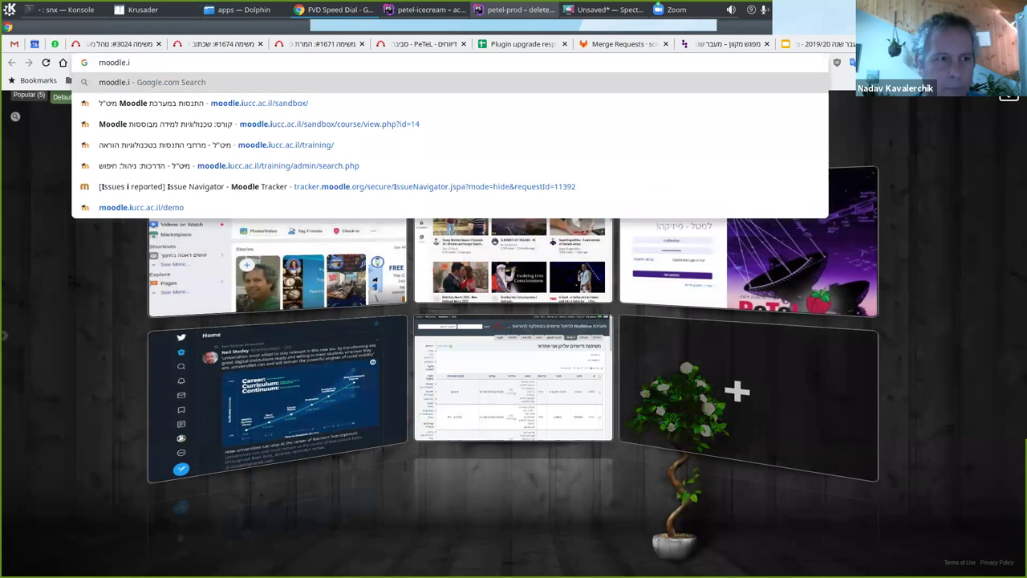
text(u)
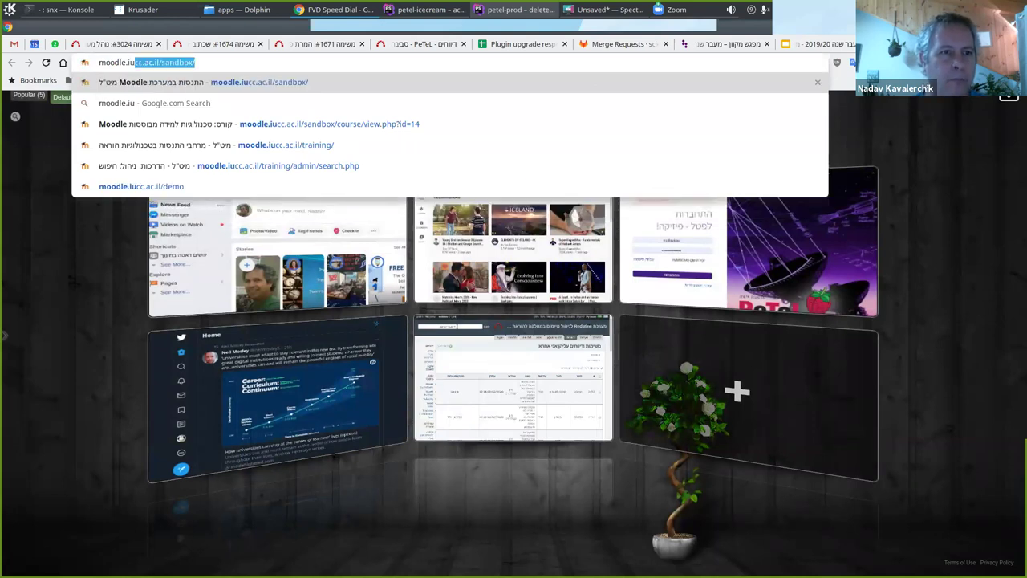
key(Down)
key(Down)
key(Down)
key(Return)
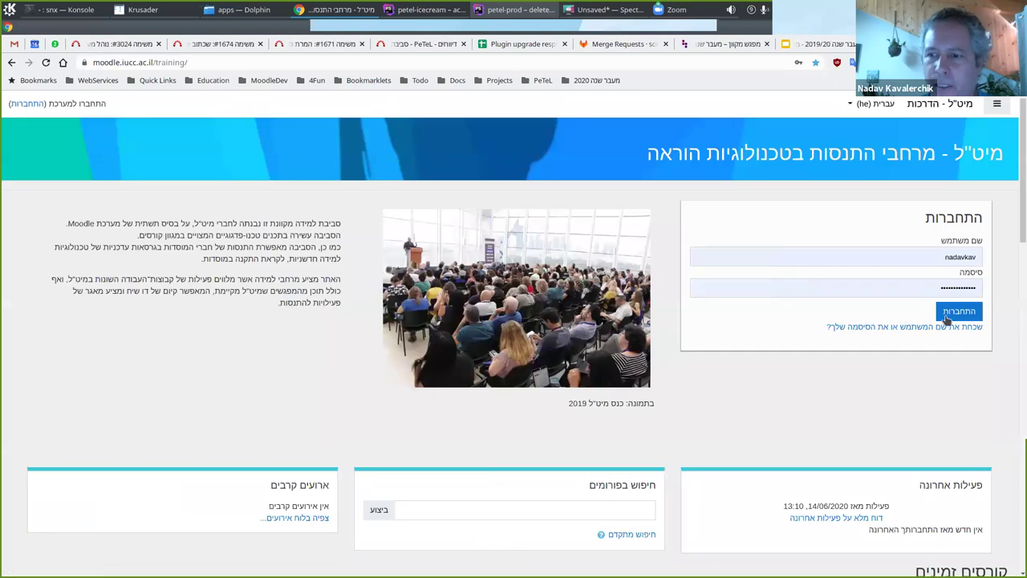
click(951, 314)
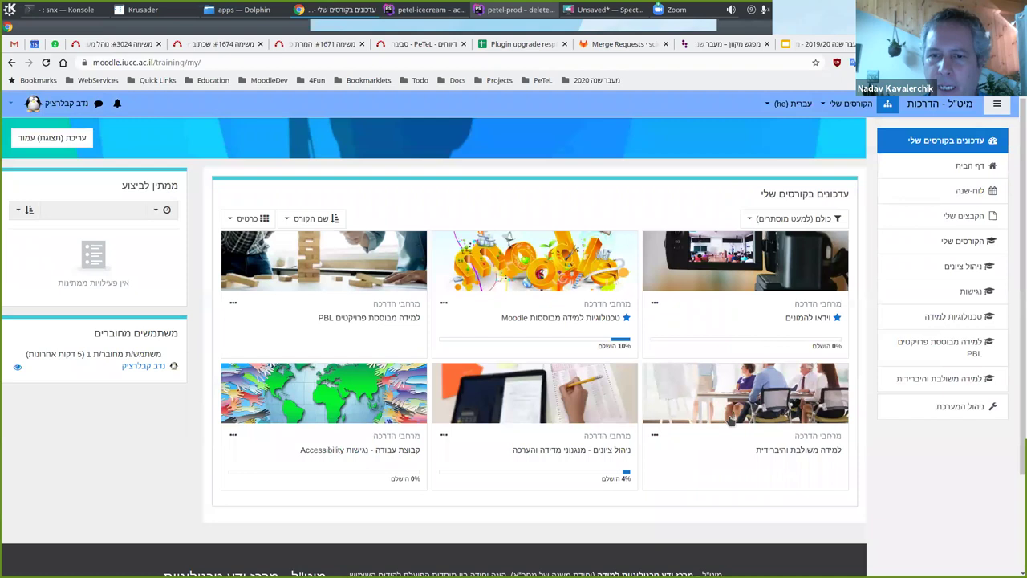
- Return to the Moodle 3.9 upgrade presentation, go through theme slides 10 to 15 and go back to the Fordson slide
click(820, 44)
scroll(64, 281, down, 5)
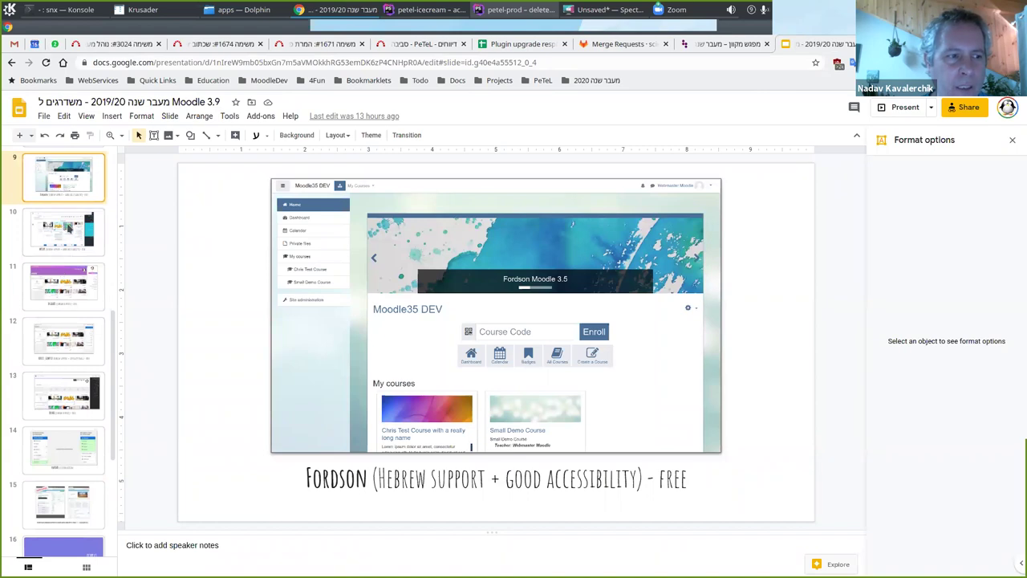
click(69, 229)
click(66, 287)
click(64, 341)
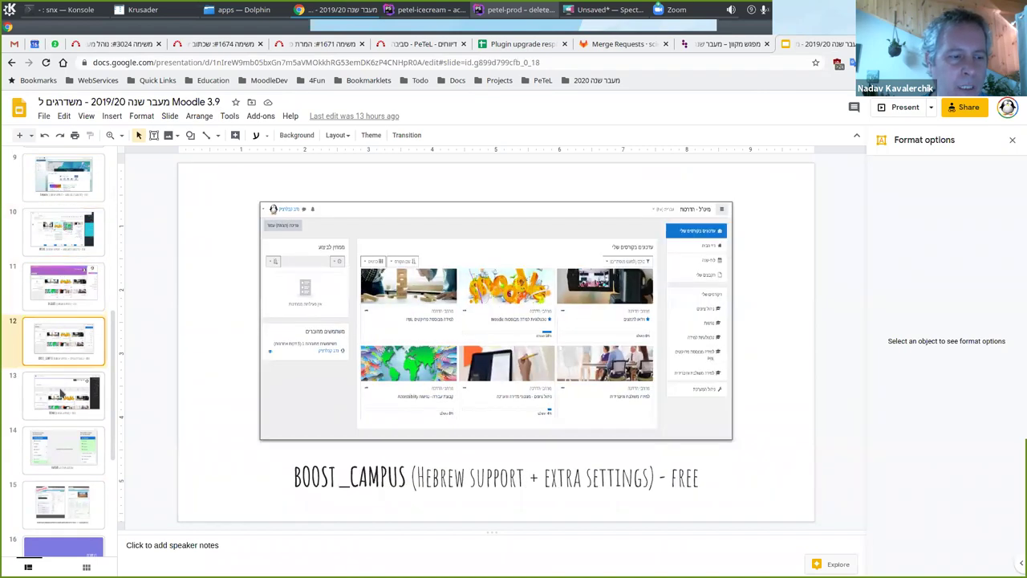
click(61, 393)
click(62, 445)
click(62, 501)
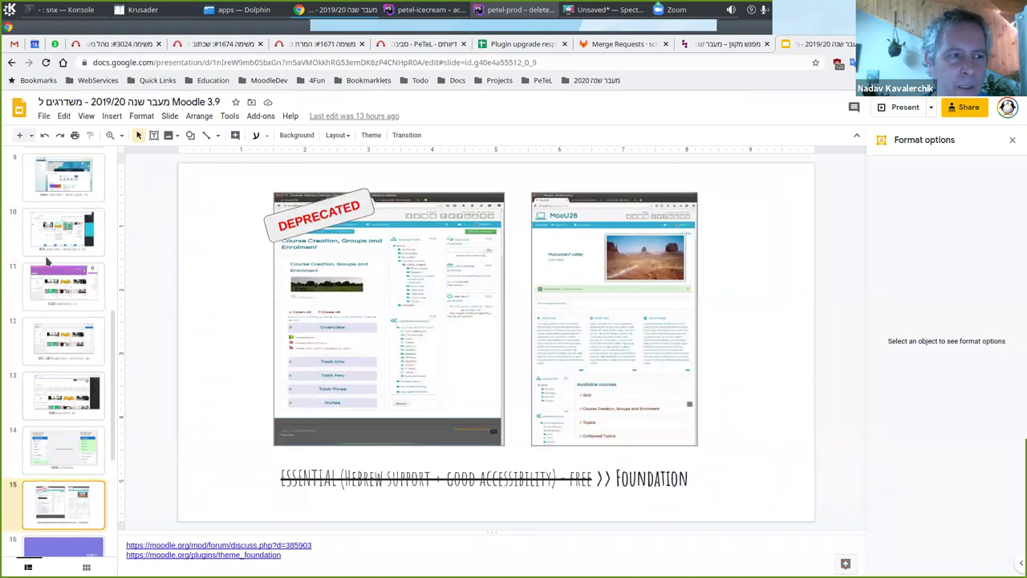
scroll(64, 273, up, 2)
click(64, 273)
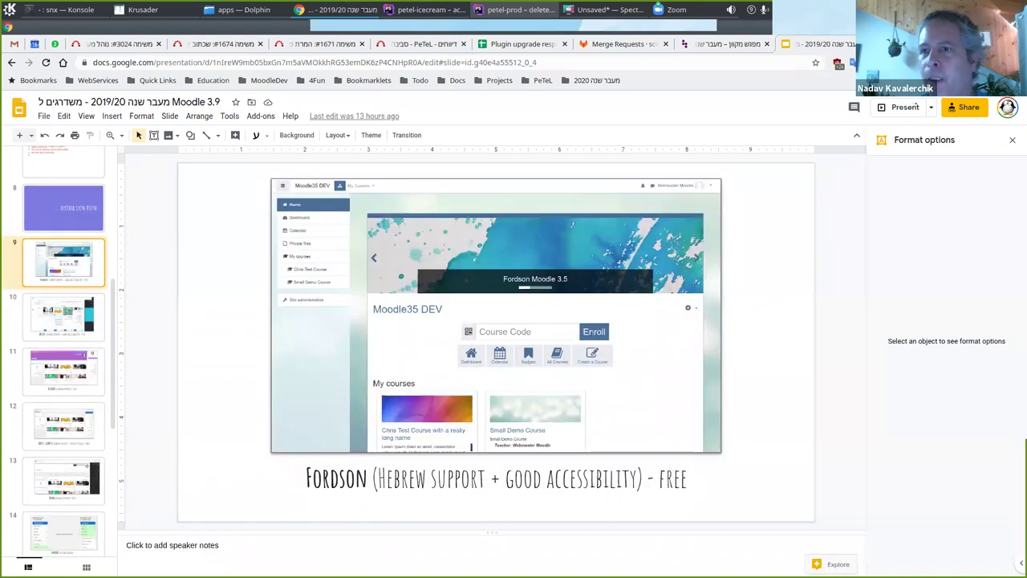
- Switch to the training site's dashboard and display it in the Boost theme by adding ?theme=boost to its address
key(ctrl+Tab)
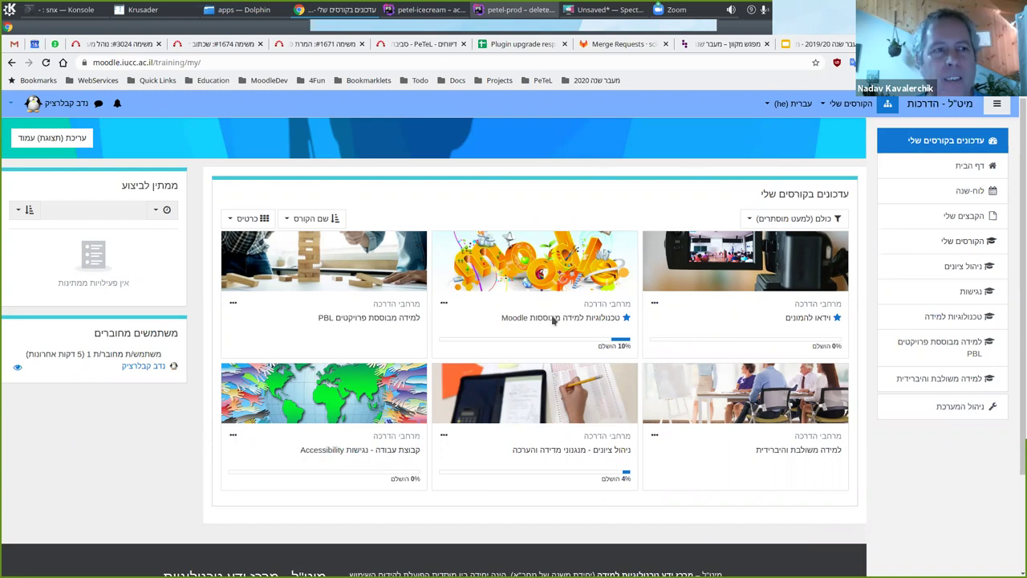
click(213, 63)
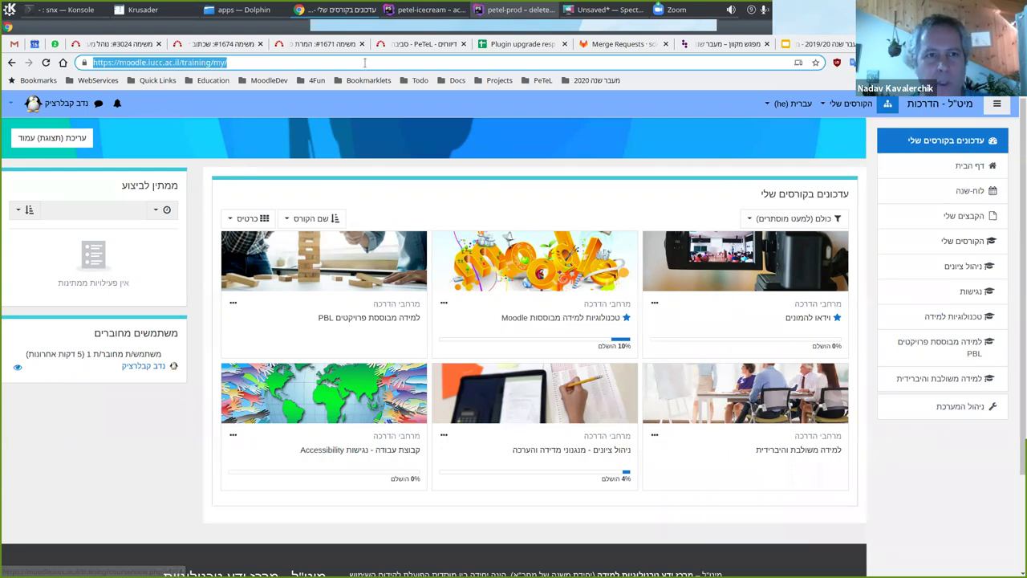
click(381, 62)
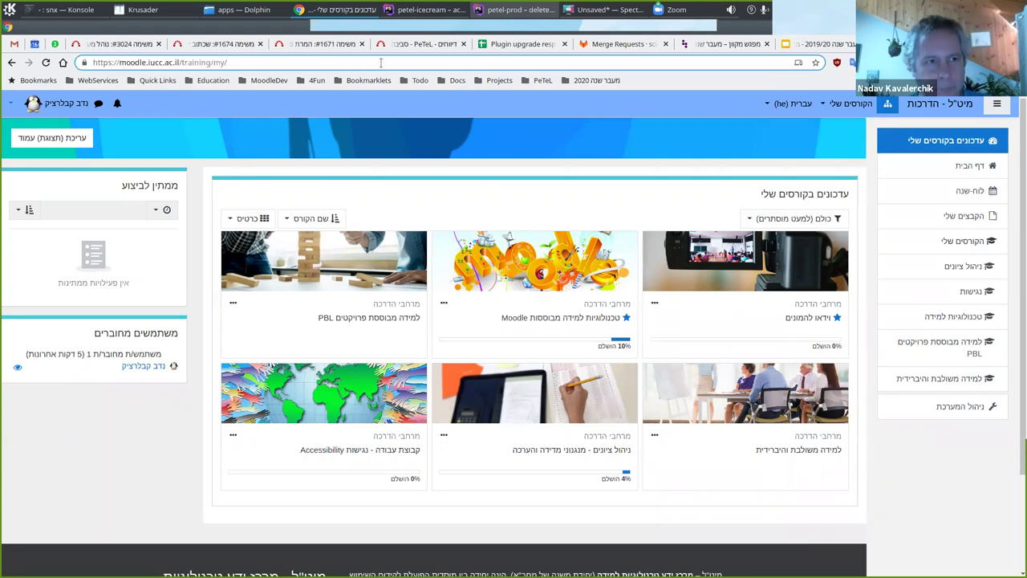
text(?)
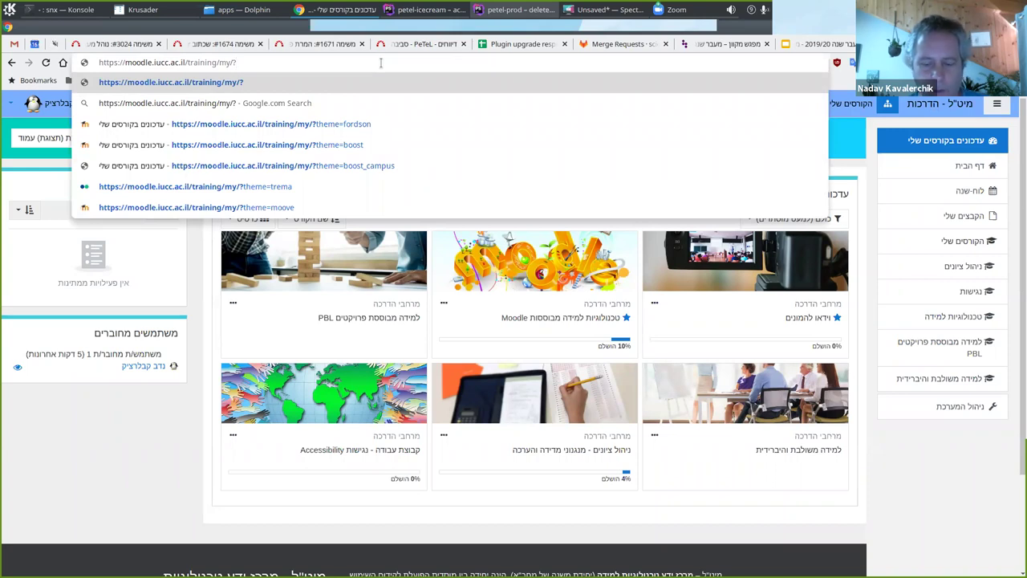
text(theme=)
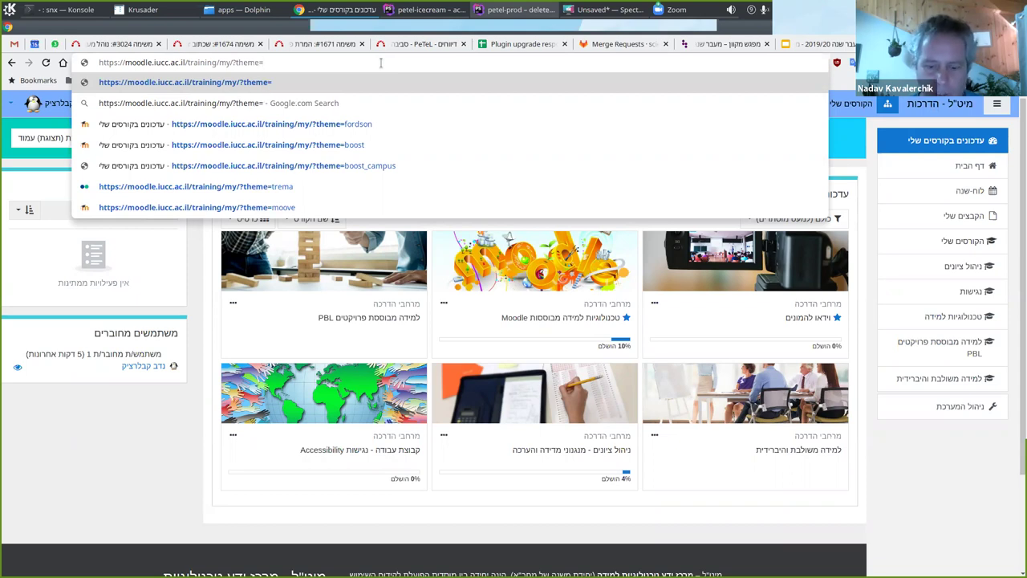
text(boost)
key(Return)
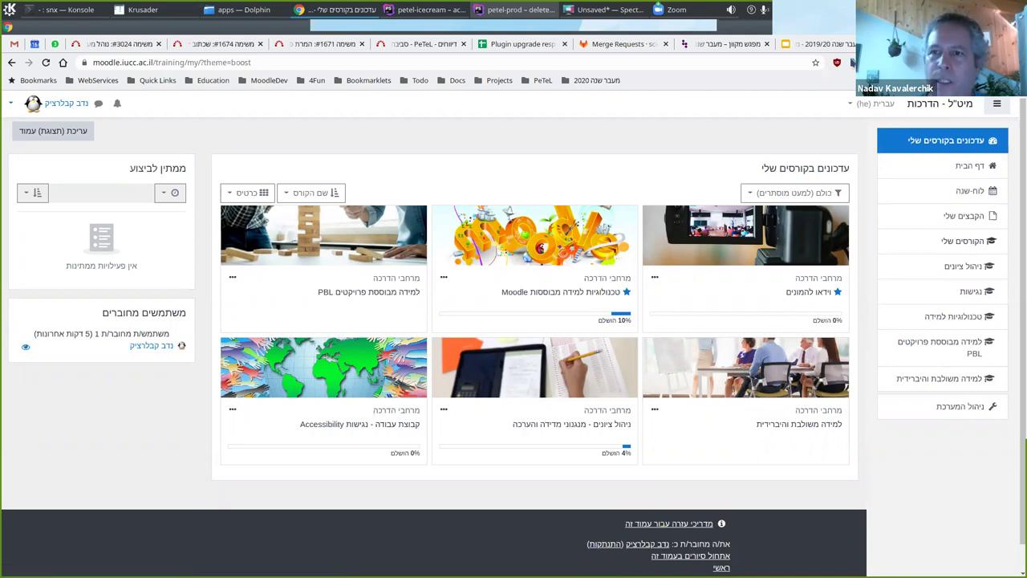
- Return to the Moodle 3.9 presentation, show the MOOVE slide and open the training site link attached to its image
click(834, 44)
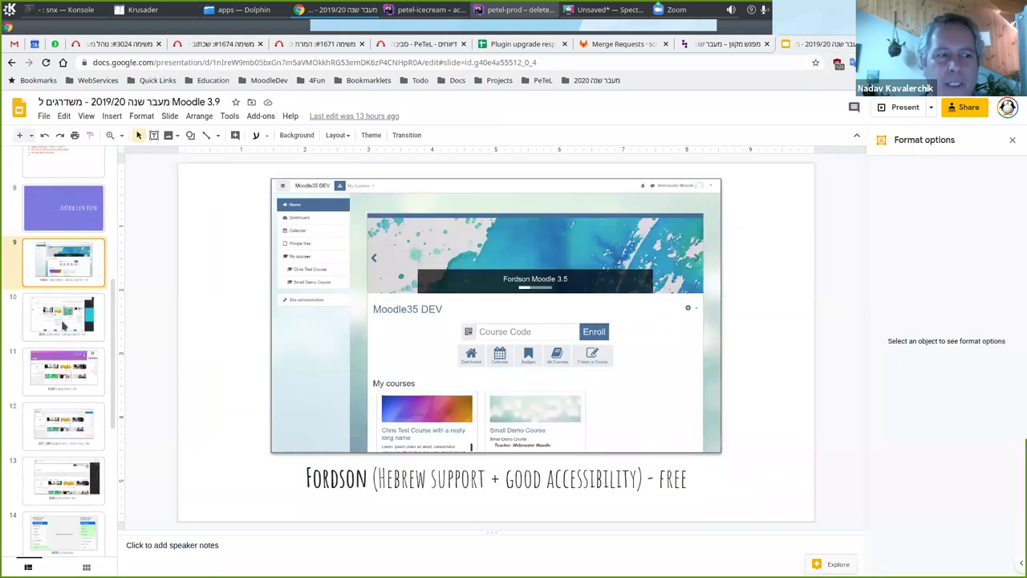
click(63, 325)
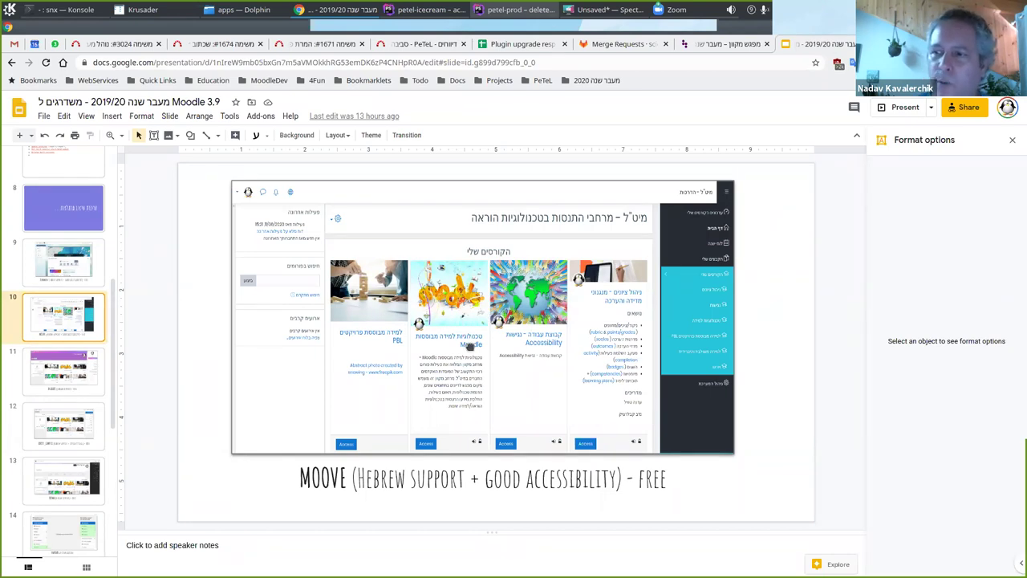
click(471, 345)
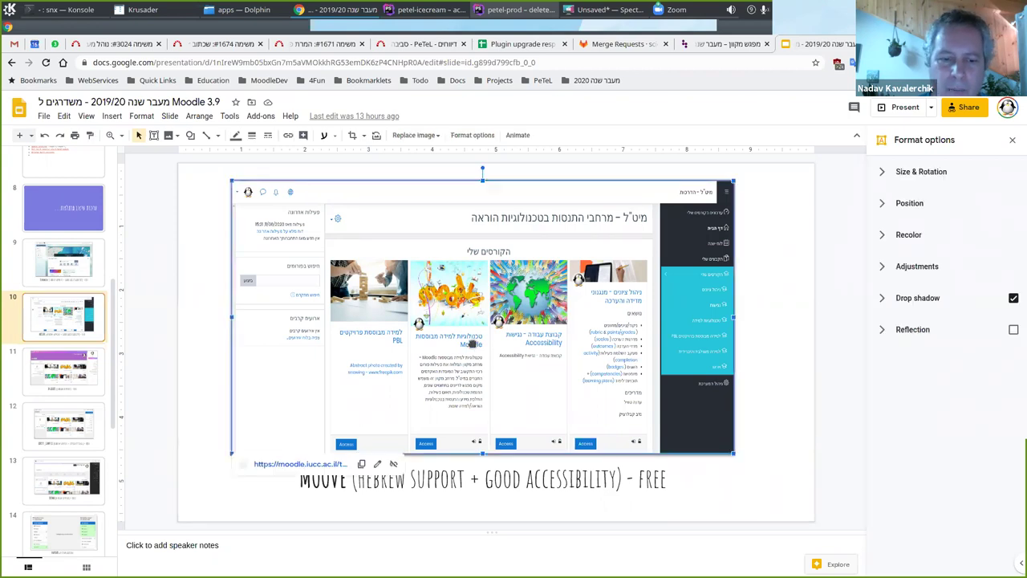
click(295, 465)
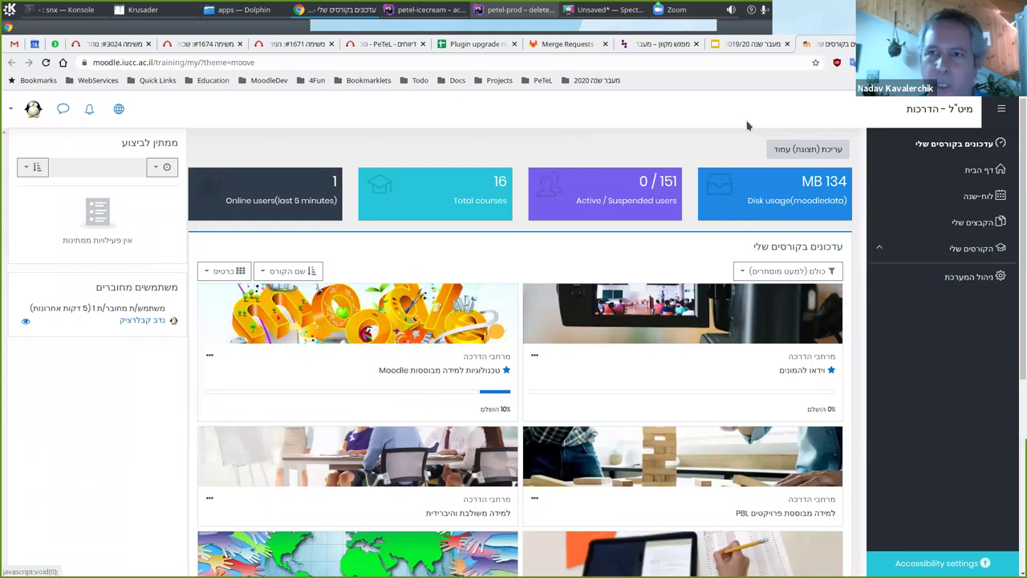
- Go back to the presentation and compare the Fordson slide with the MOOVE slide
click(739, 43)
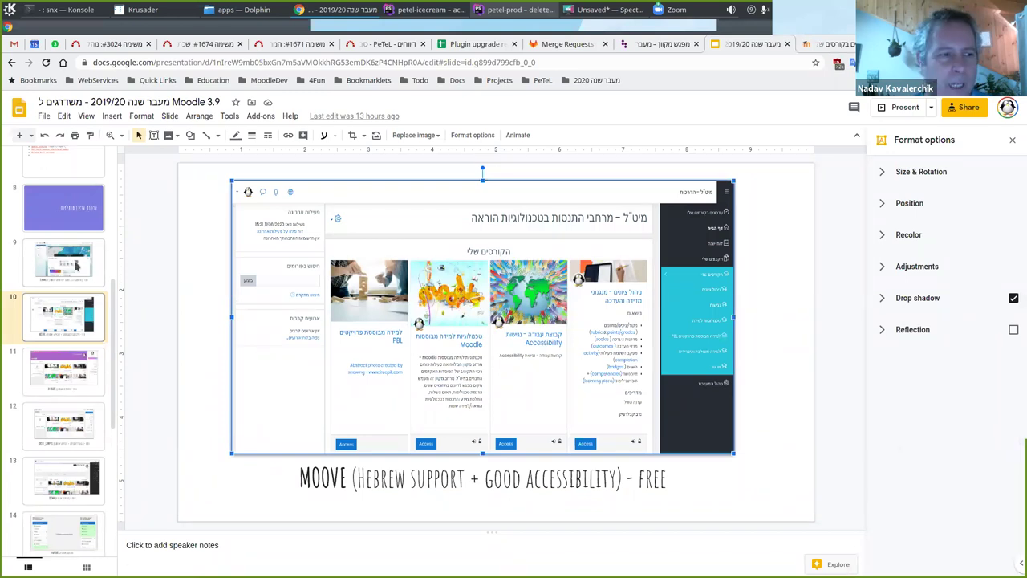
click(76, 264)
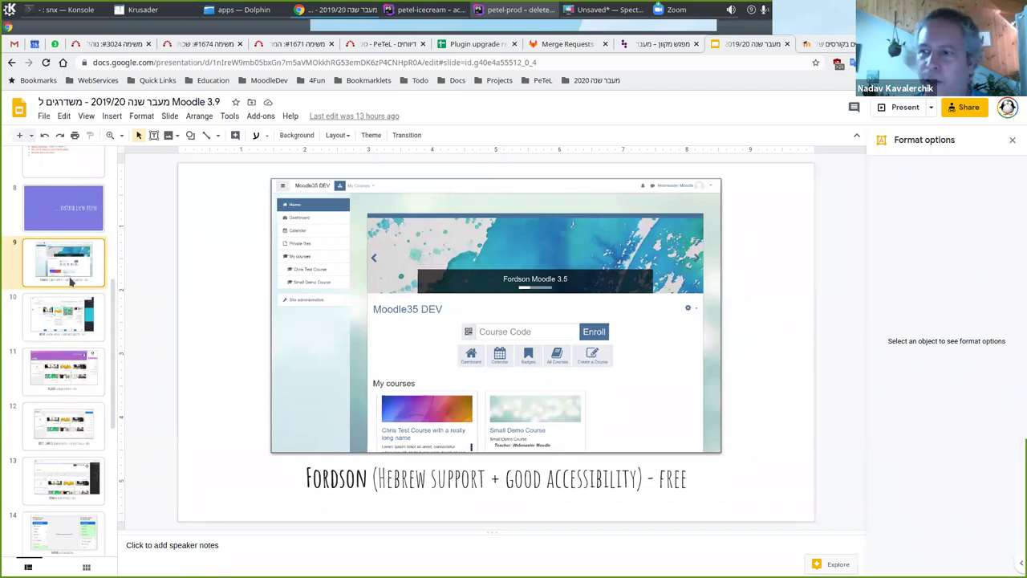
click(72, 317)
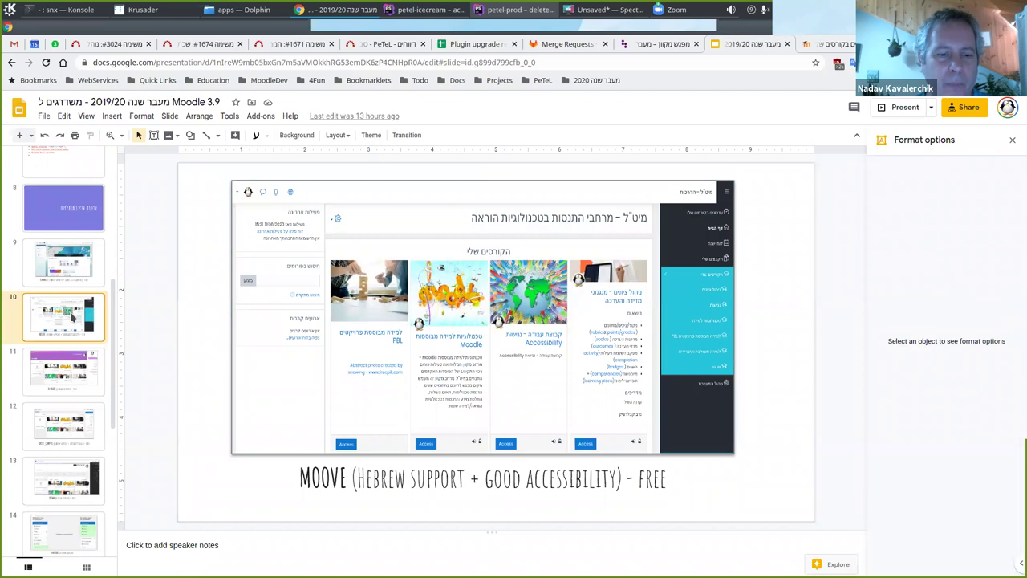
- On the Moove-themed dashboard, expand and collapse the my-courses group and the navigation drawer, and look through the course cards
click(831, 44)
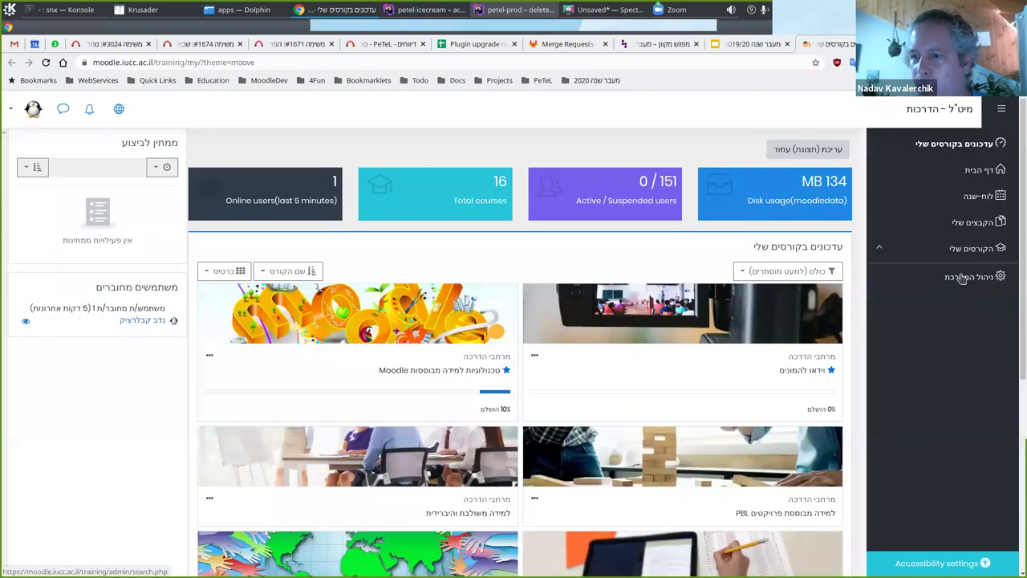
click(977, 250)
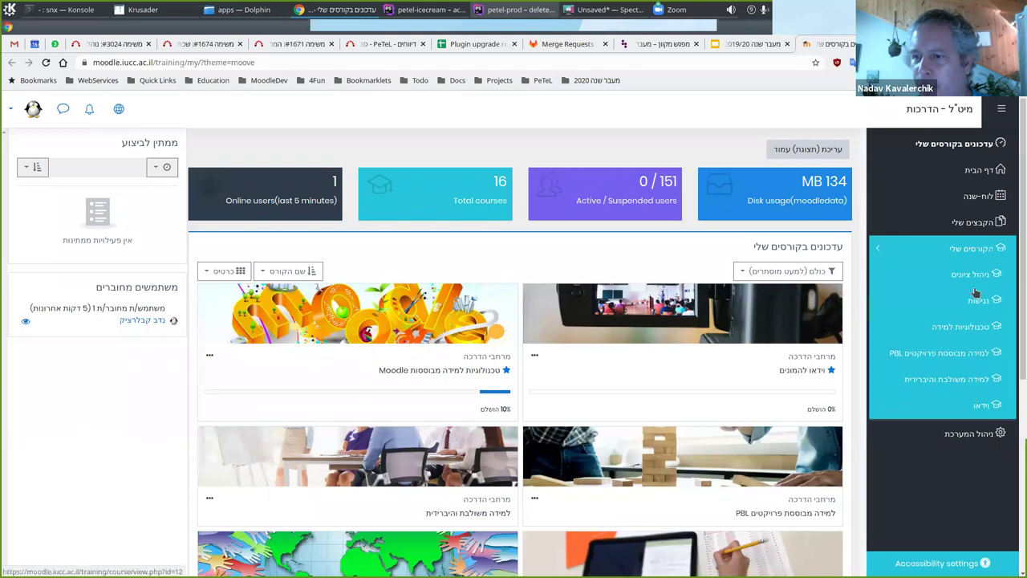
click(977, 249)
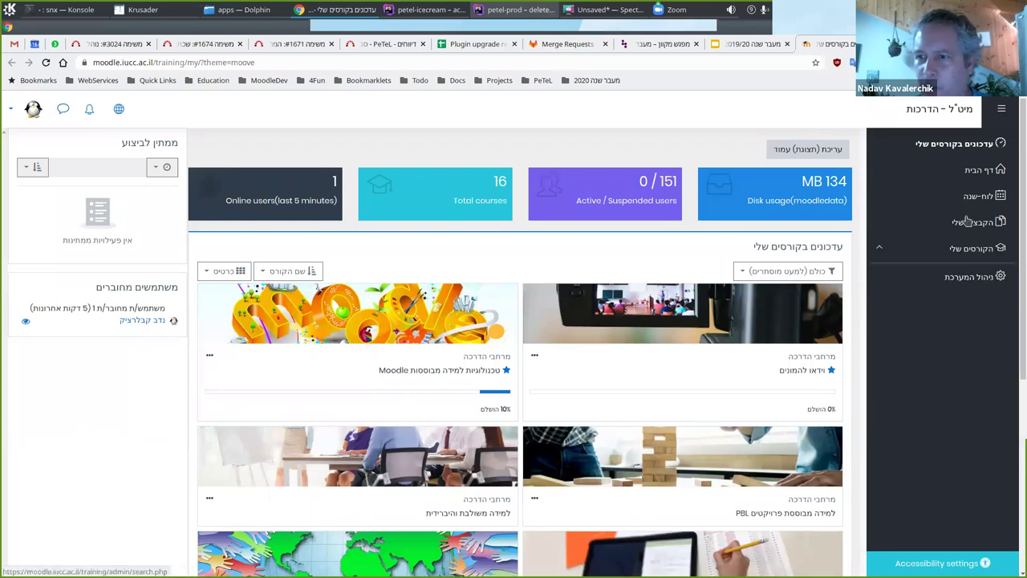
click(1002, 112)
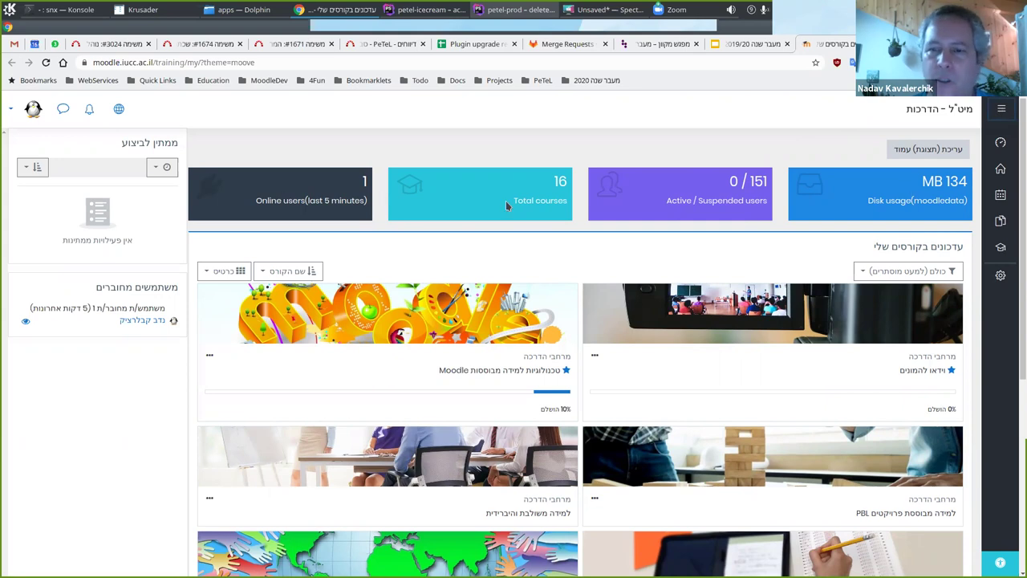
scroll(495, 423, down, 3)
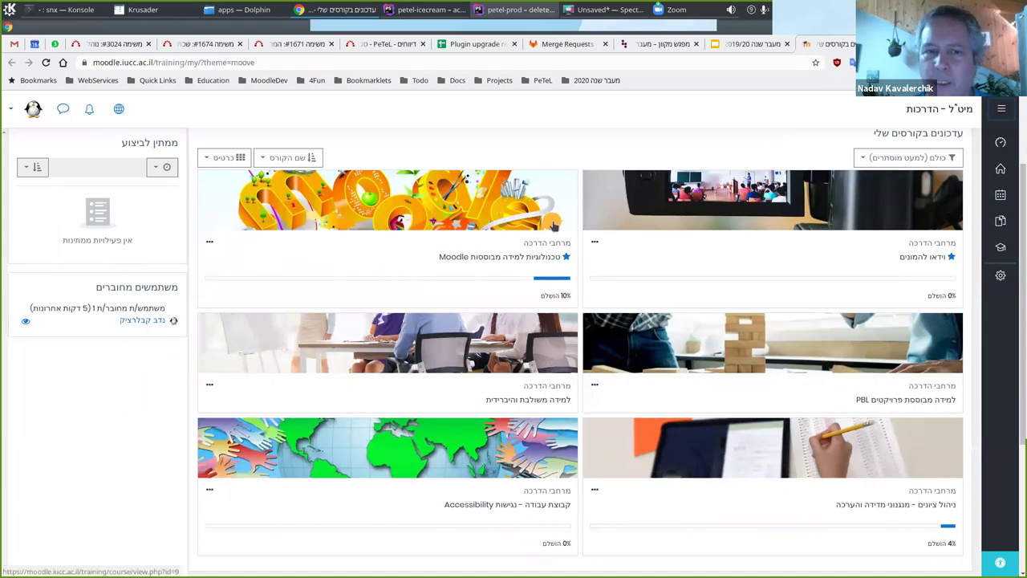
scroll(748, 255, up, 3)
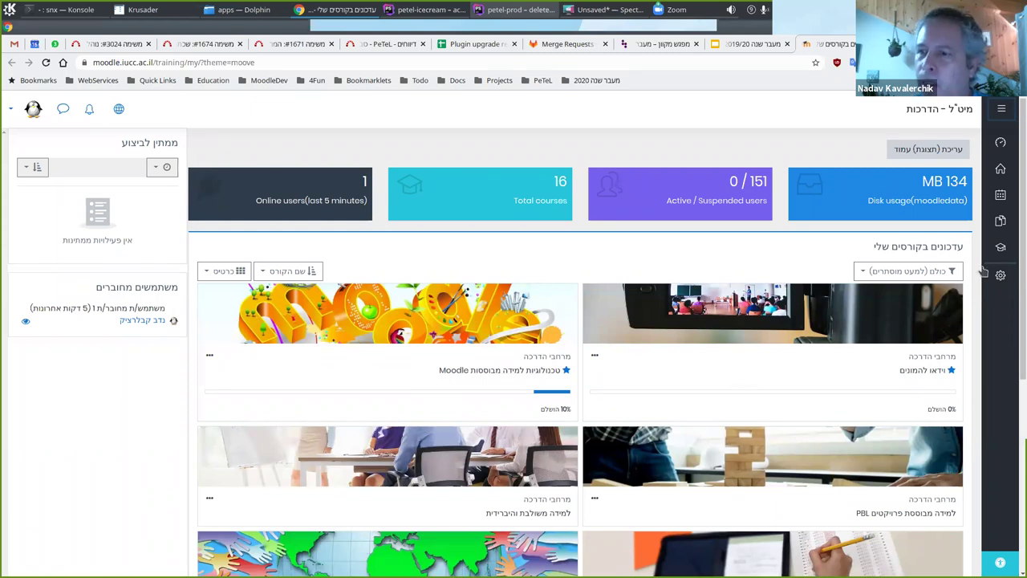
click(1000, 110)
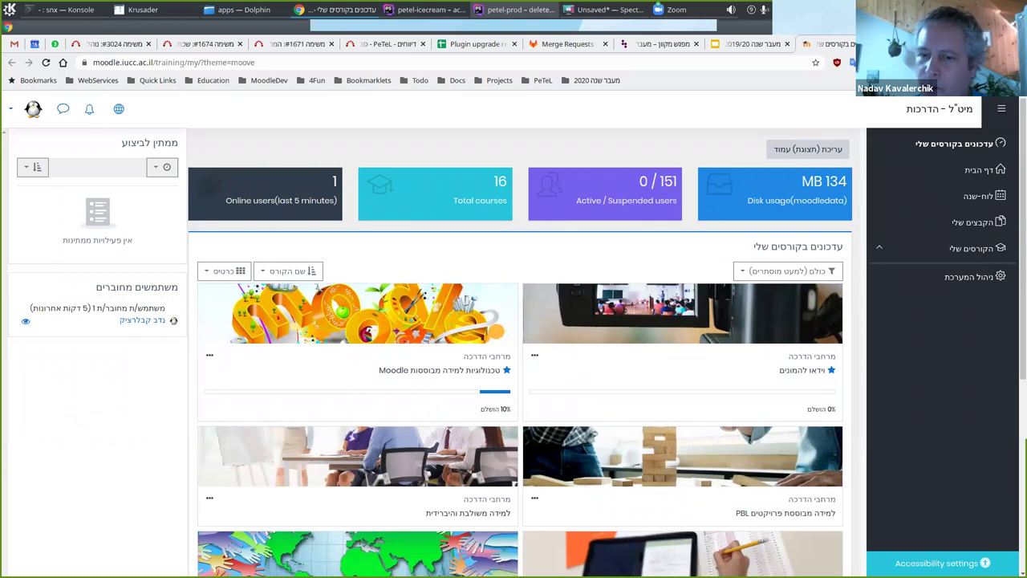
- Set the accessibility font type to Dyslexic font, save it and look over the dashboard's text
click(936, 562)
click(726, 177)
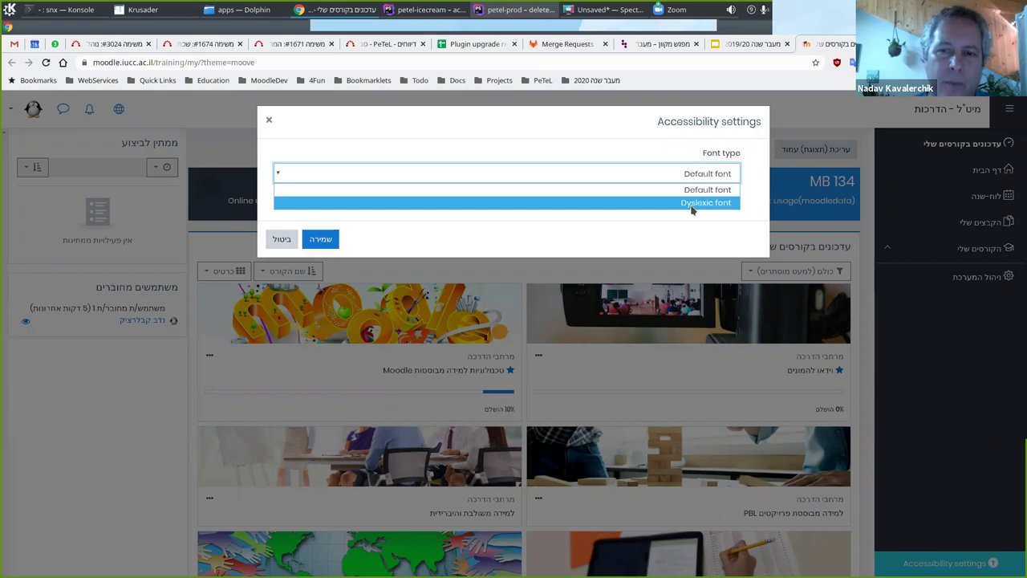
click(691, 205)
click(334, 244)
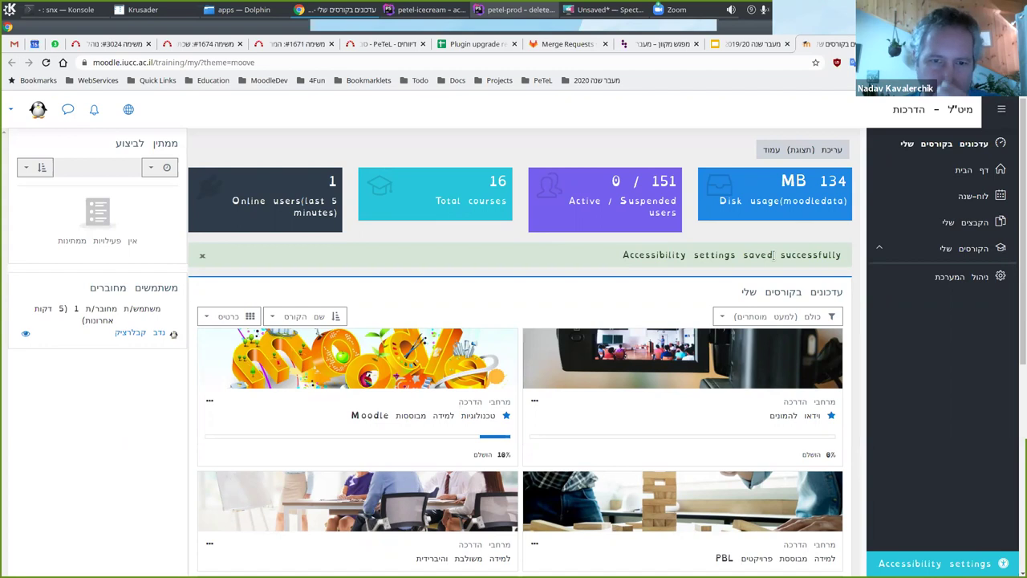
scroll(773, 256, down, 5)
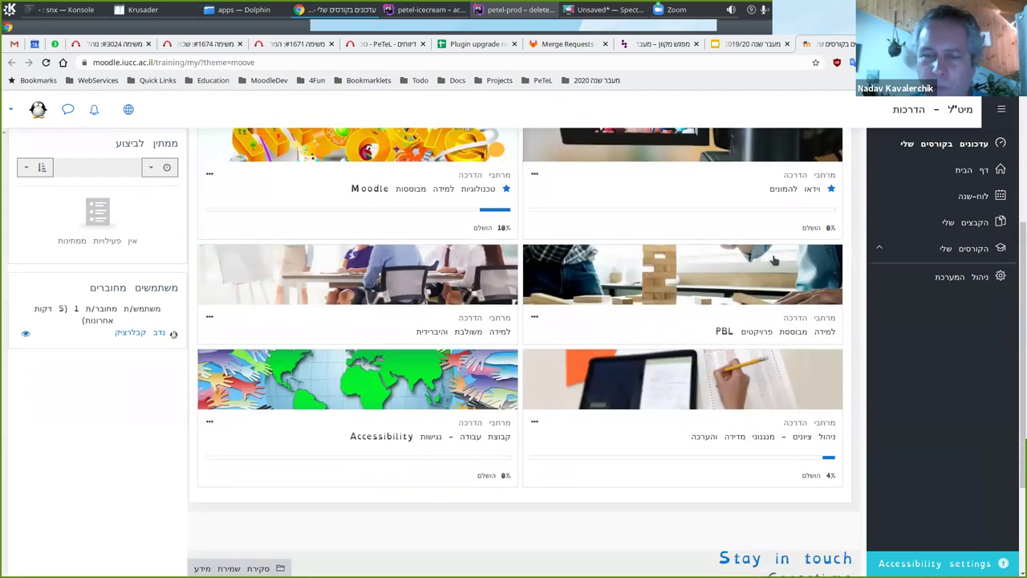
scroll(782, 265, up, 5)
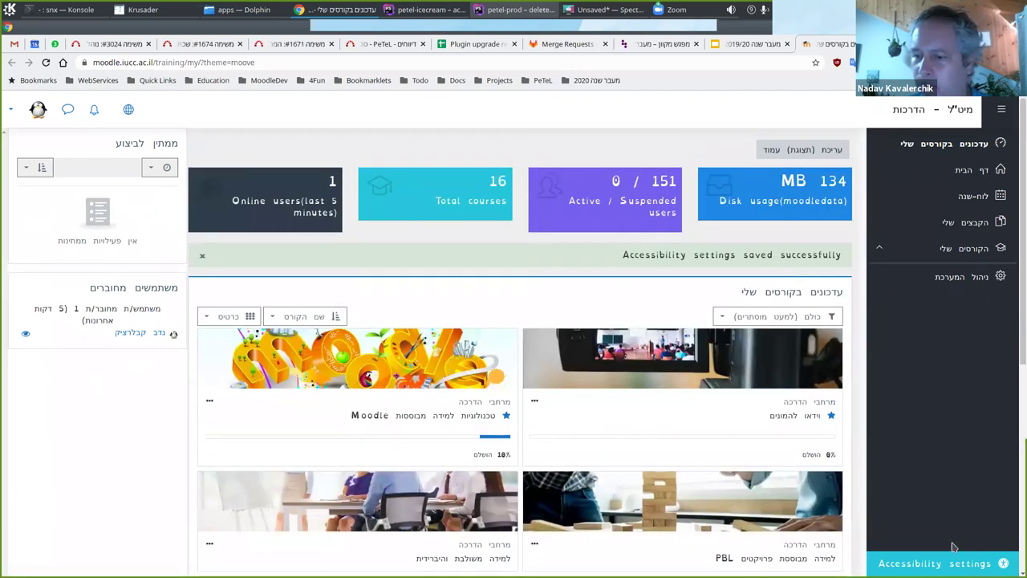
- Set the accessibility font type back to Default font and save the settings
click(935, 563)
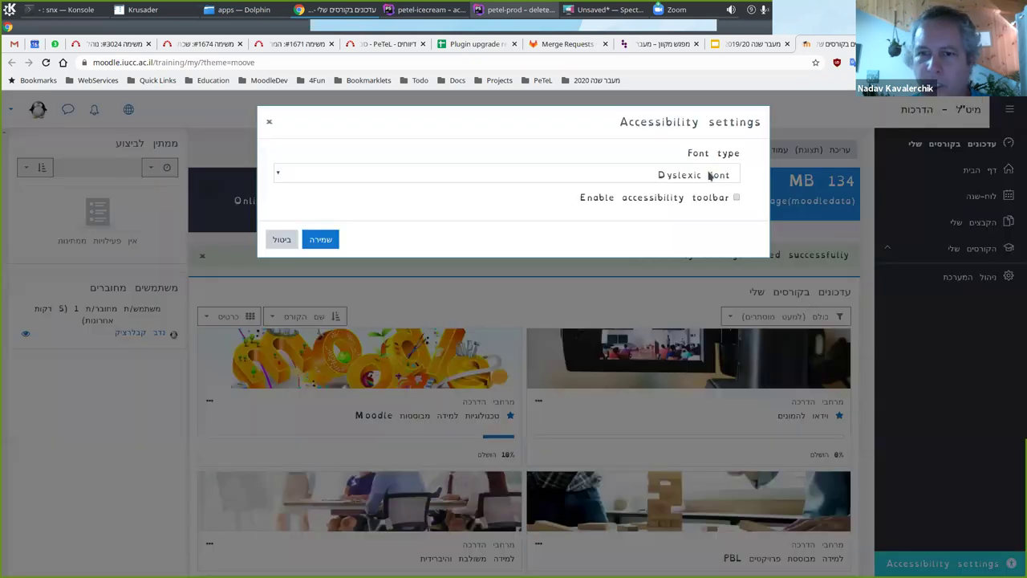
click(707, 178)
click(707, 191)
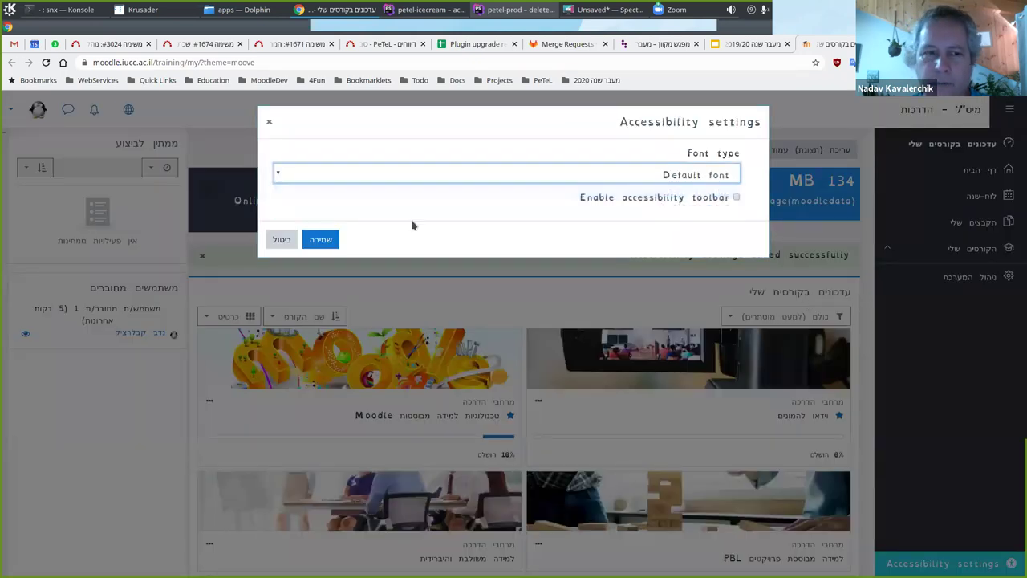
click(321, 242)
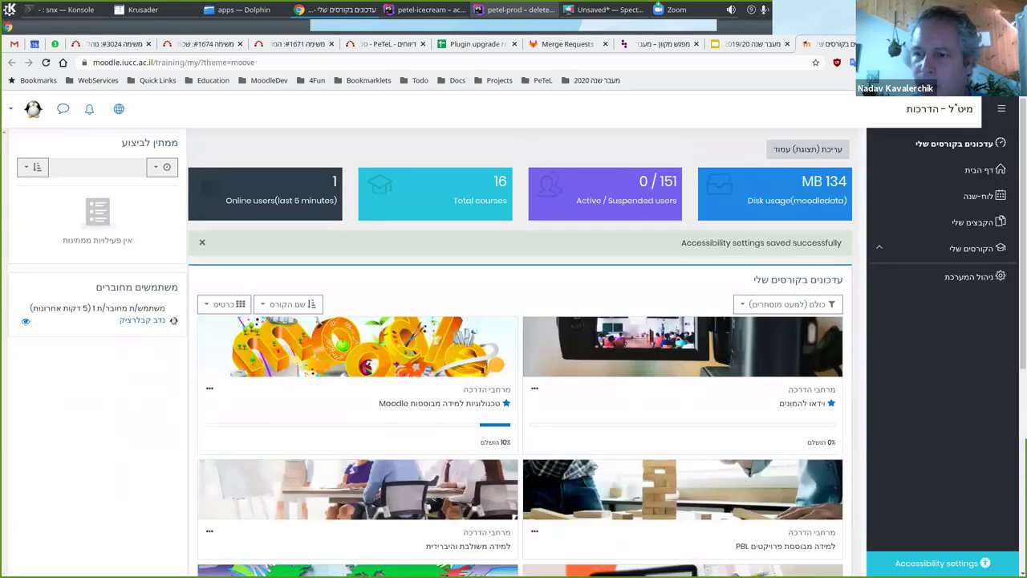
- Enable the accessibility toolbar in the accessibility settings and save
click(937, 562)
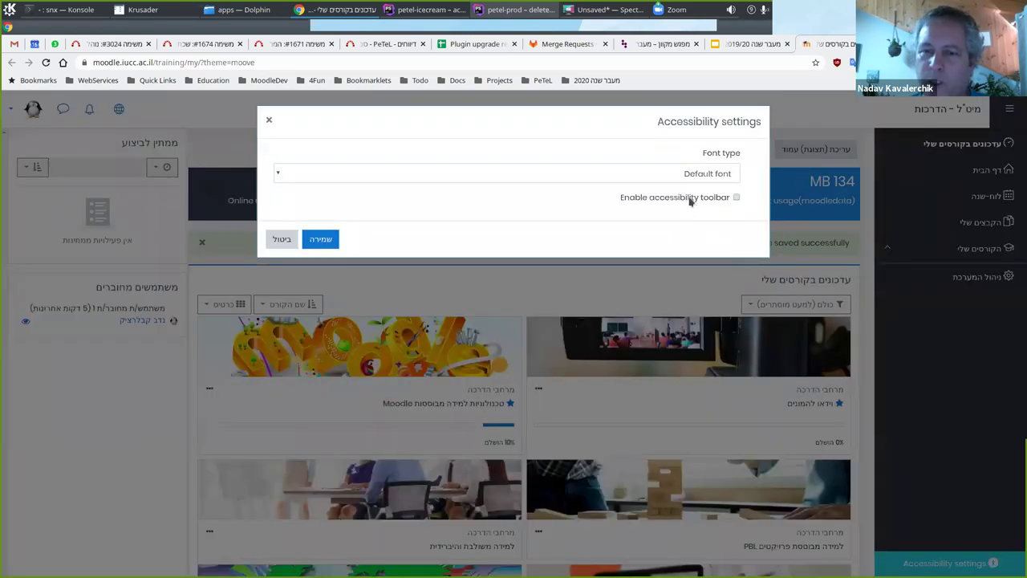
click(737, 197)
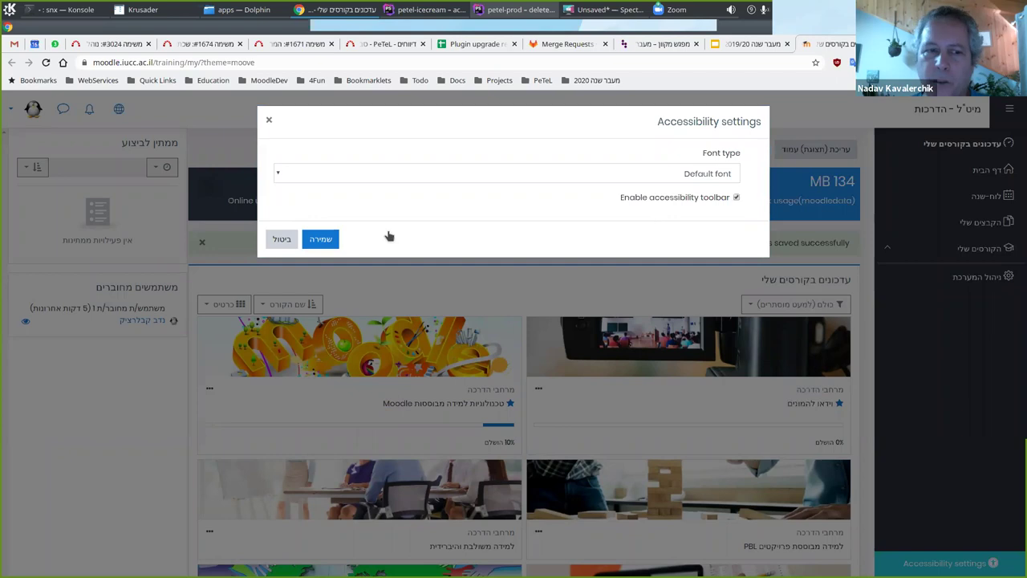
click(320, 241)
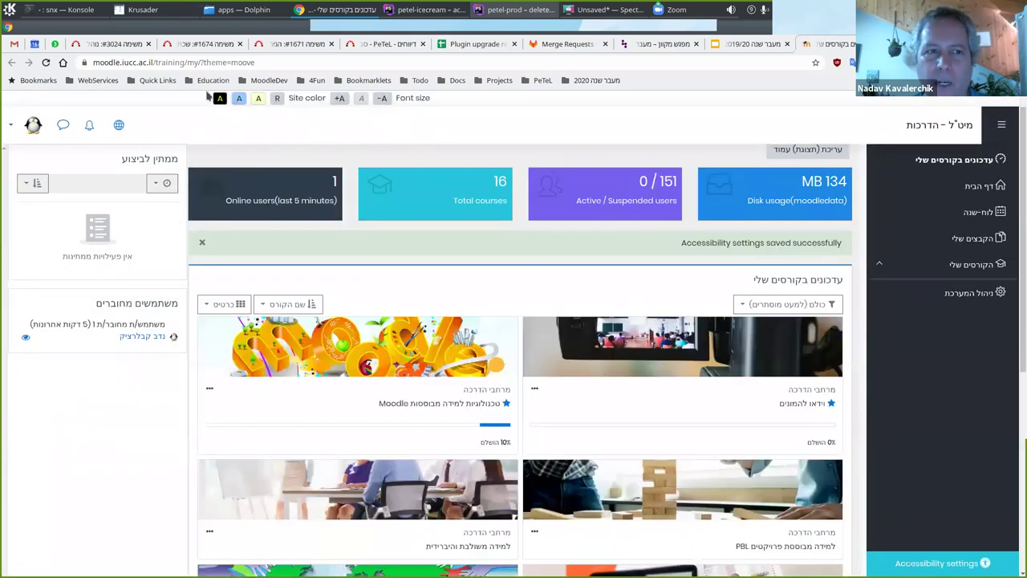
- Try the blue, yellow and black site colors, enlarge the font two steps, reduce it one step and reset the site color
click(258, 99)
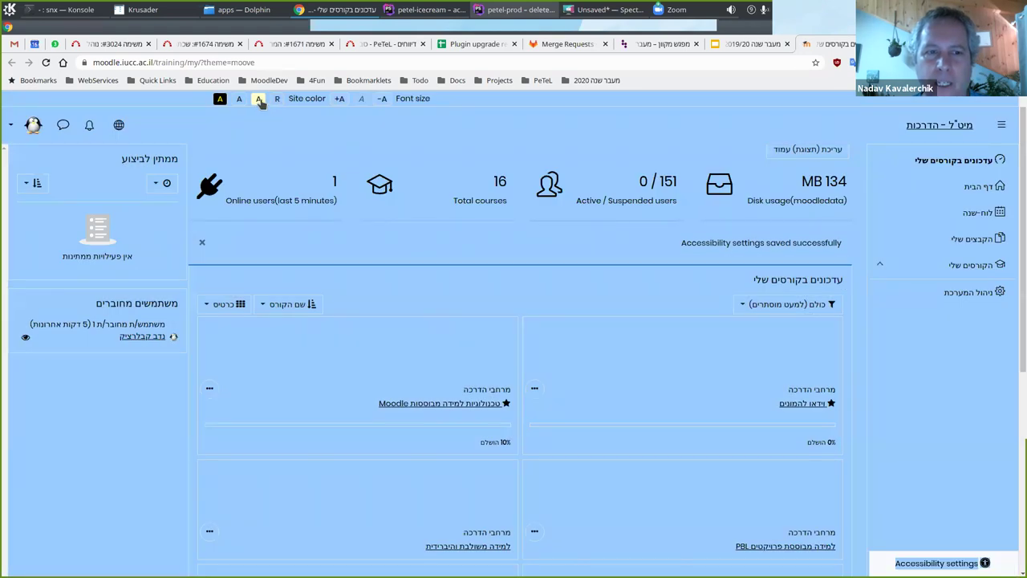
click(258, 99)
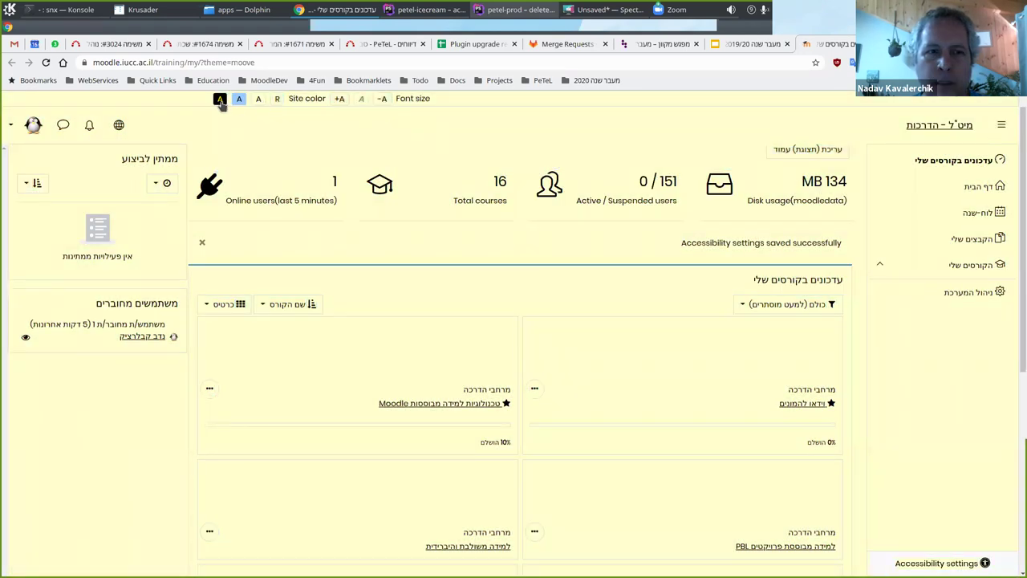
click(220, 100)
click(338, 100)
click(338, 99)
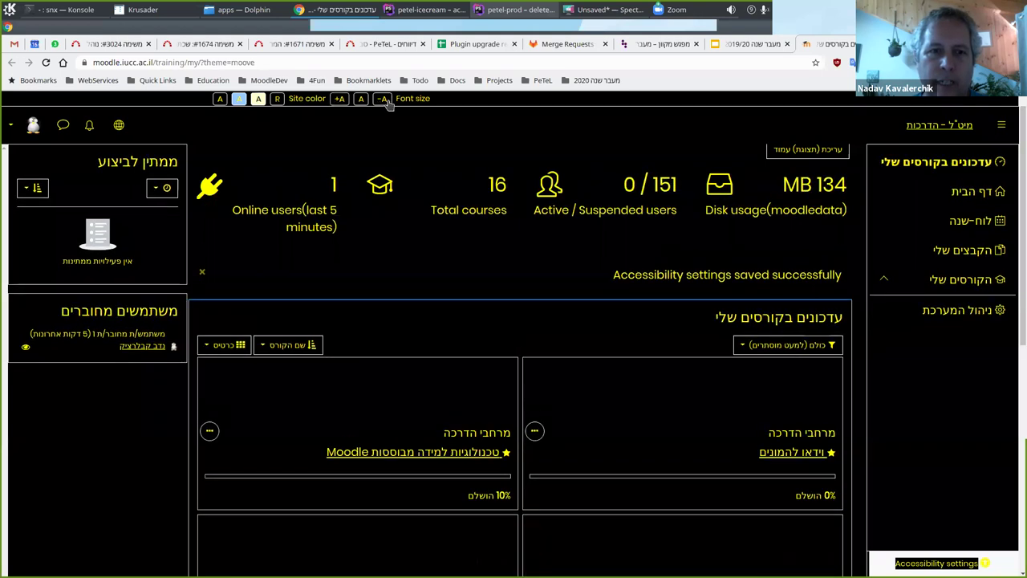
click(384, 99)
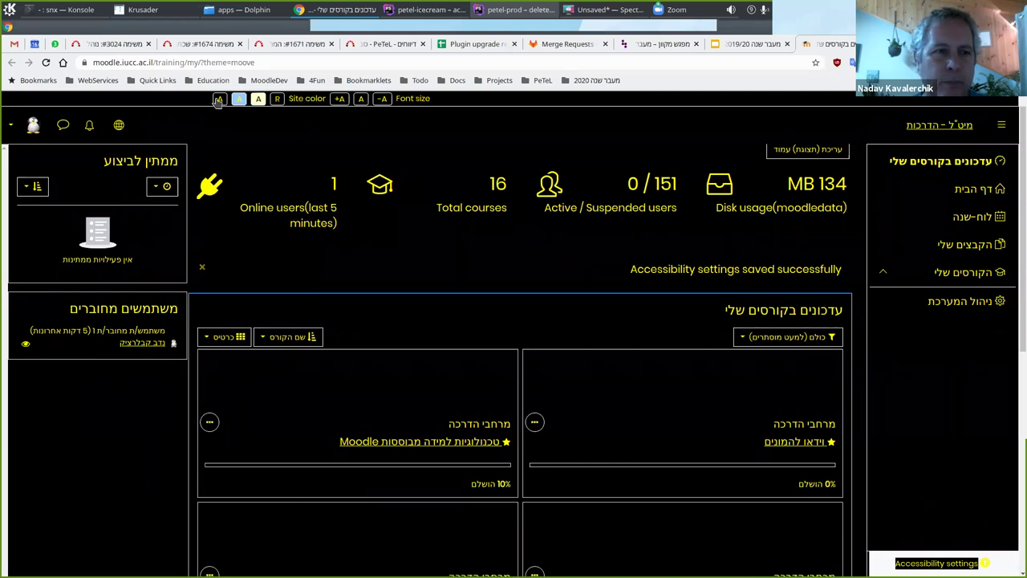
click(277, 99)
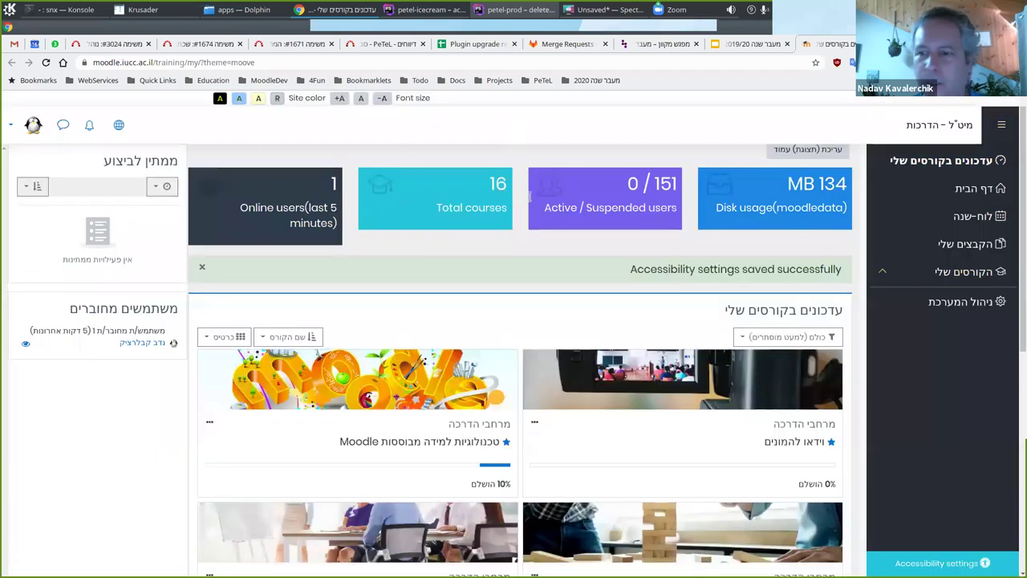
- Disable the accessibility toolbar in the accessibility settings and save
click(936, 563)
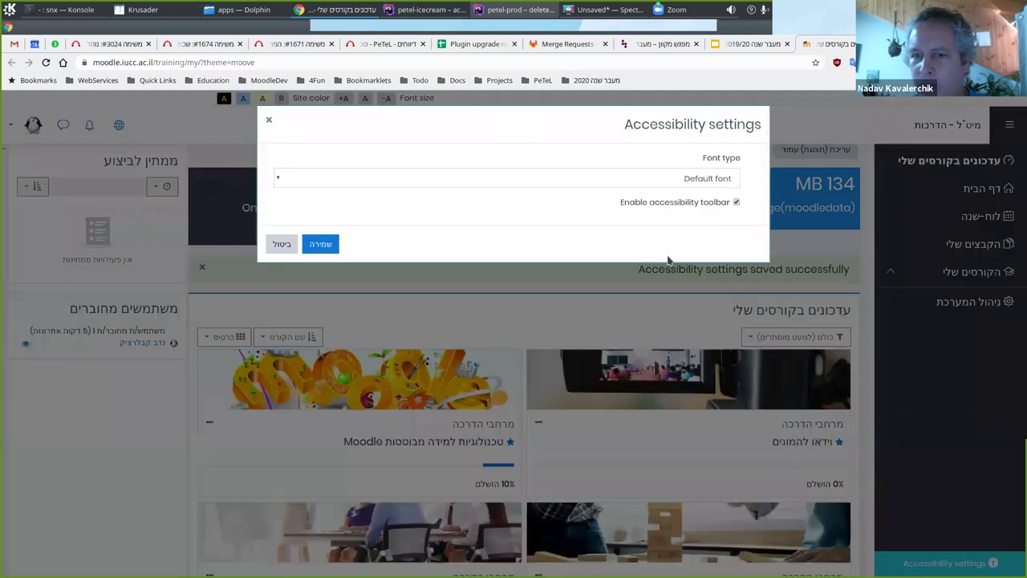
click(675, 202)
click(321, 244)
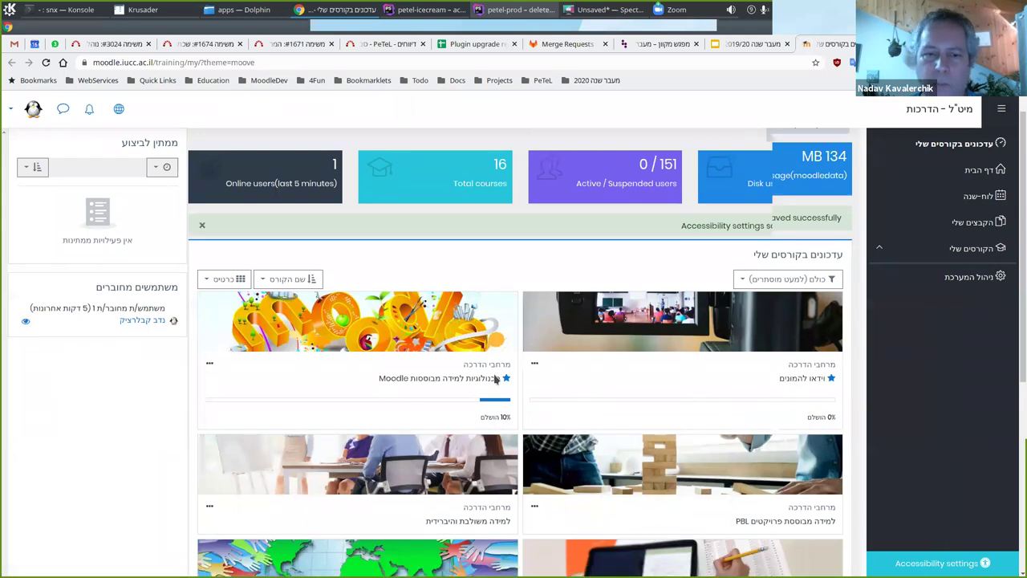
- Open the course "טכנולוגיות למידה מבוססות Moodle", review its sections in the Moove theme and close the Siteimprove Accessibility Checker
scroll(513, 369, down, 1)
click(450, 341)
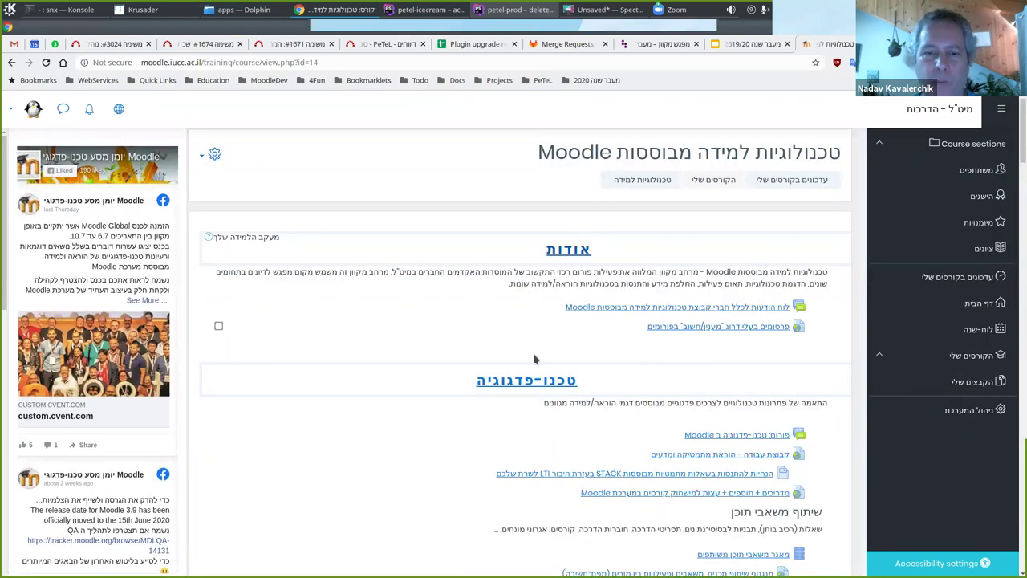
scroll(406, 441, down, 5)
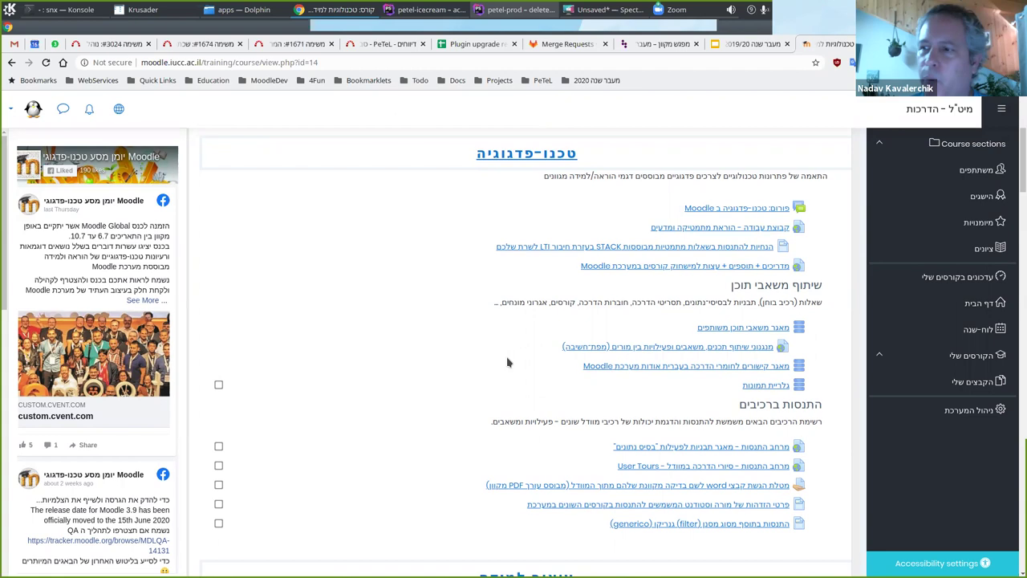
scroll(465, 346, up, 5)
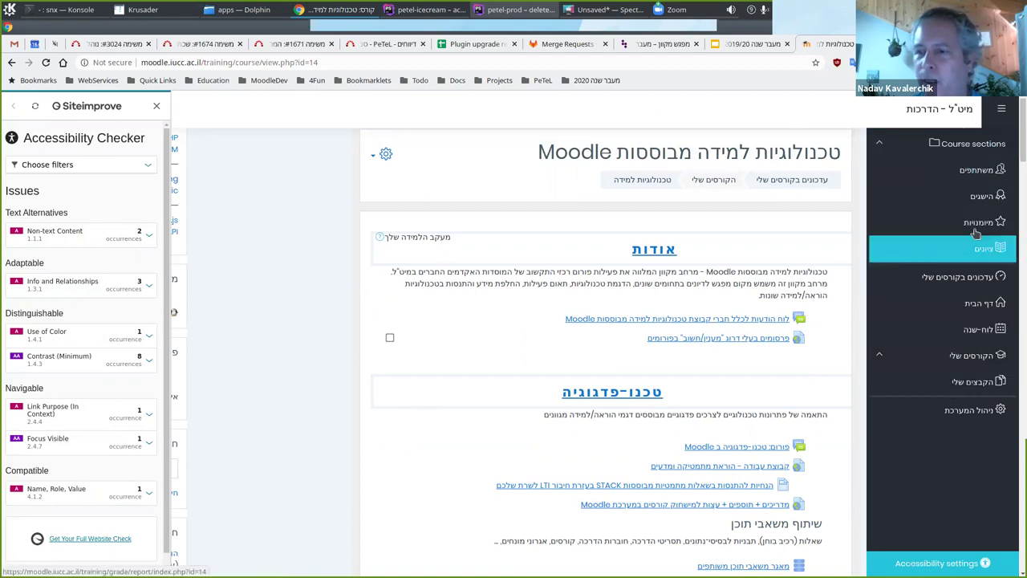
click(156, 106)
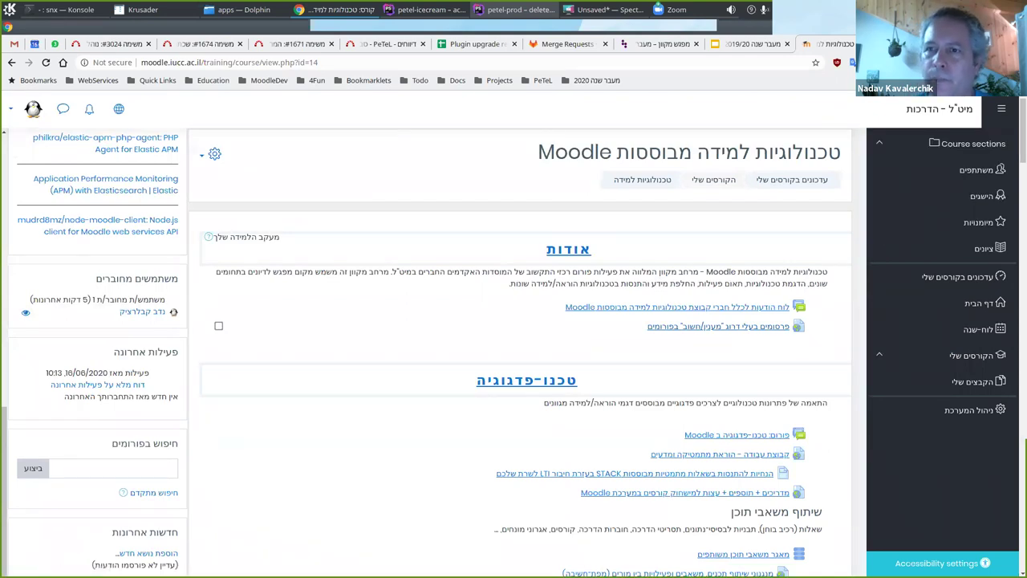
- Return to the presentation, revisit the Fordson slide and show the DEGRADE theme slide
click(748, 45)
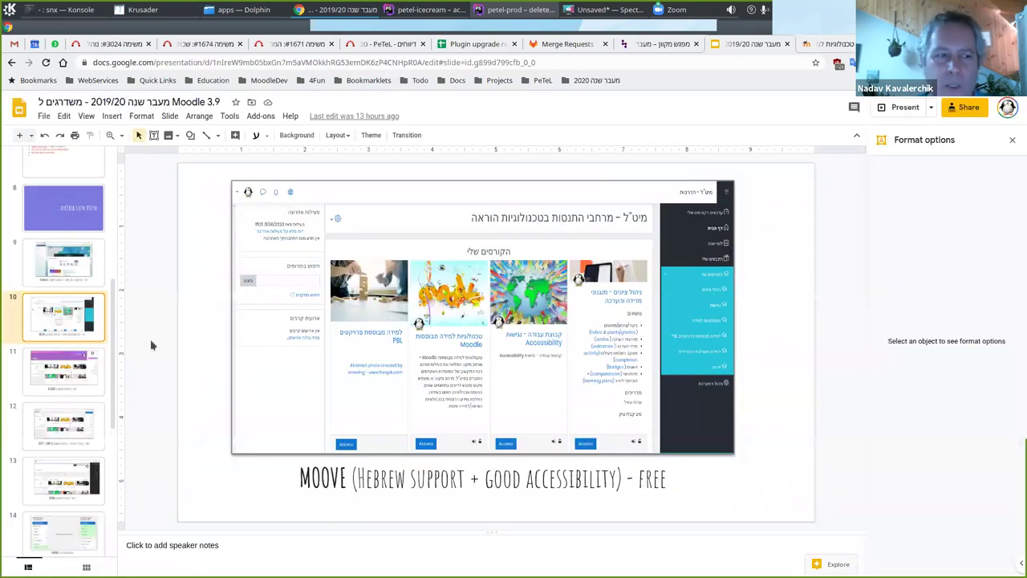
click(67, 277)
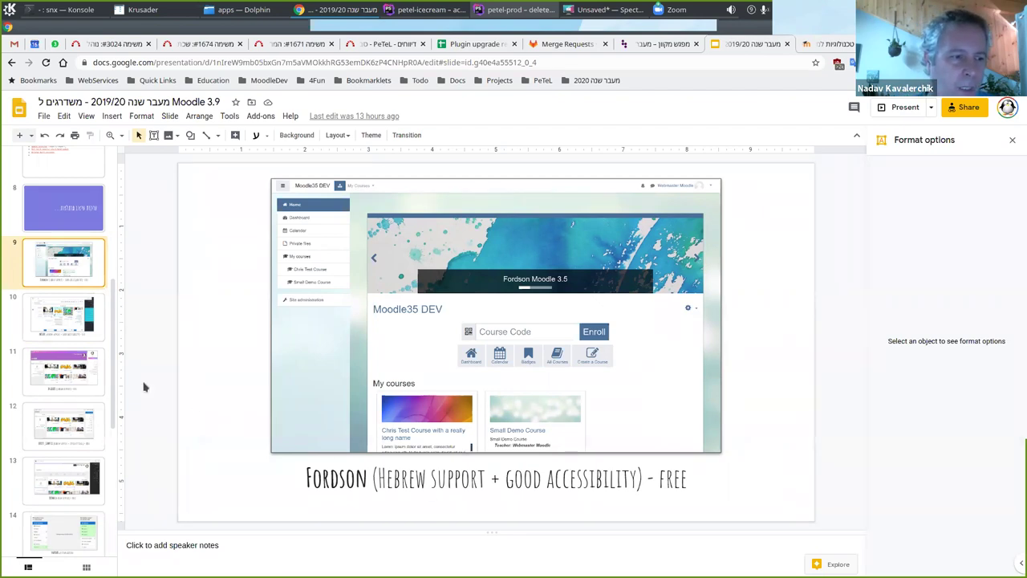
click(46, 367)
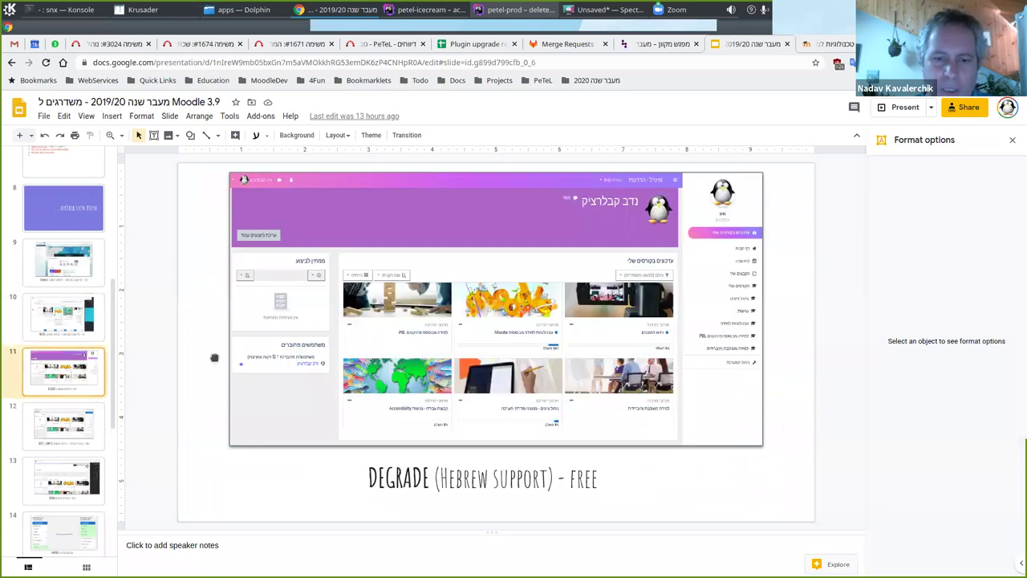